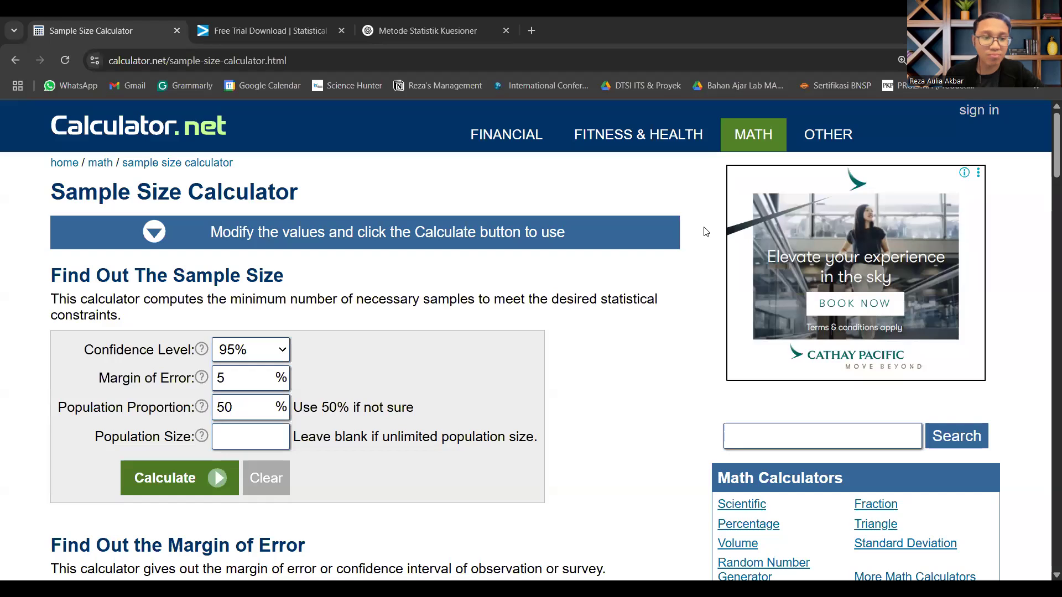
Step: Switch to ChatGPT and ask in a new chat "Berapa populasi petani di jawa tengah"
click(271, 439)
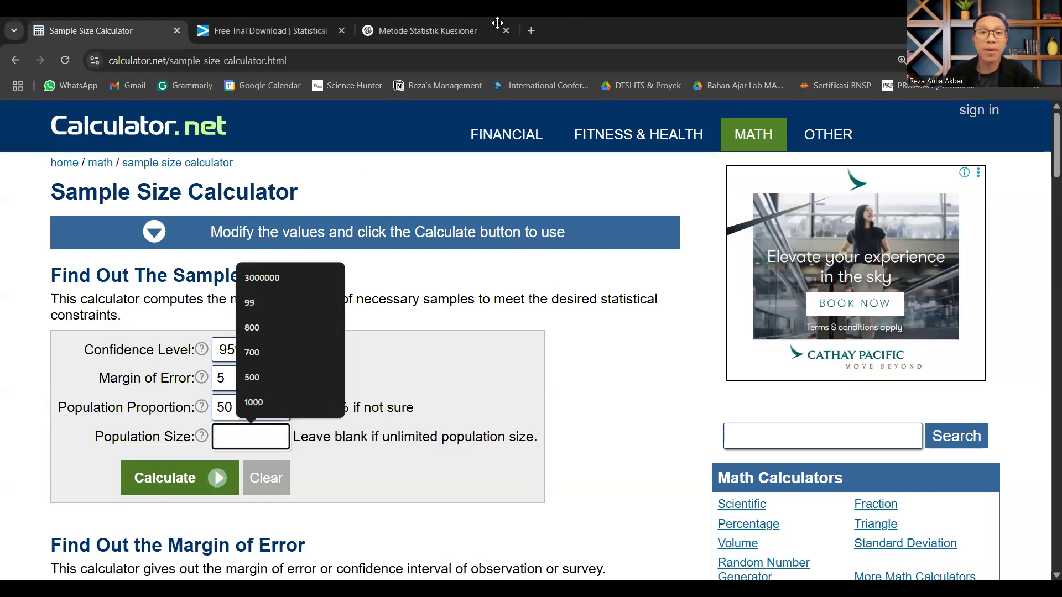
click(443, 34)
click(59, 151)
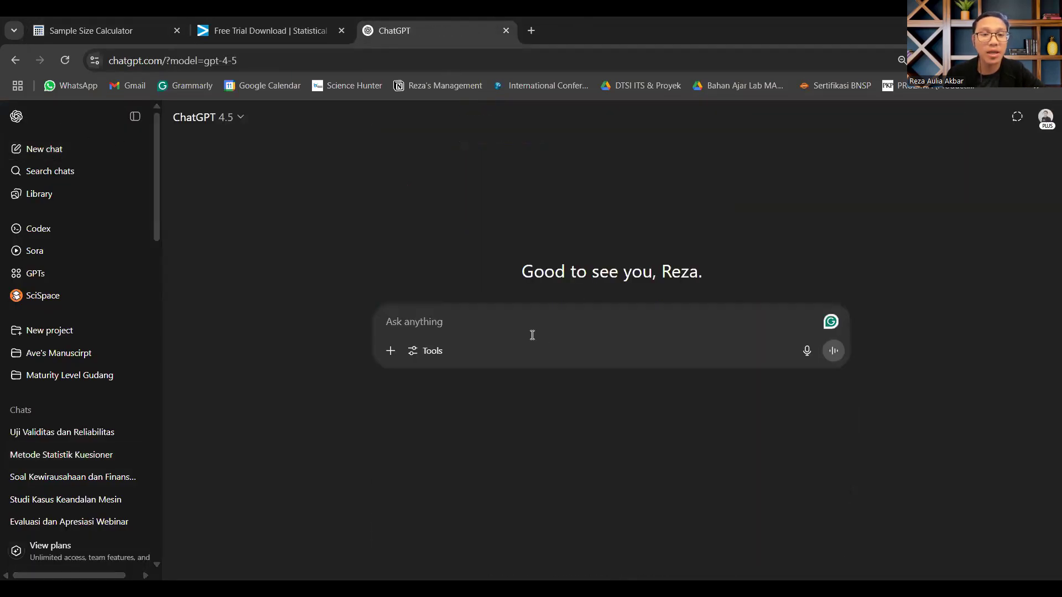
text(Berao)
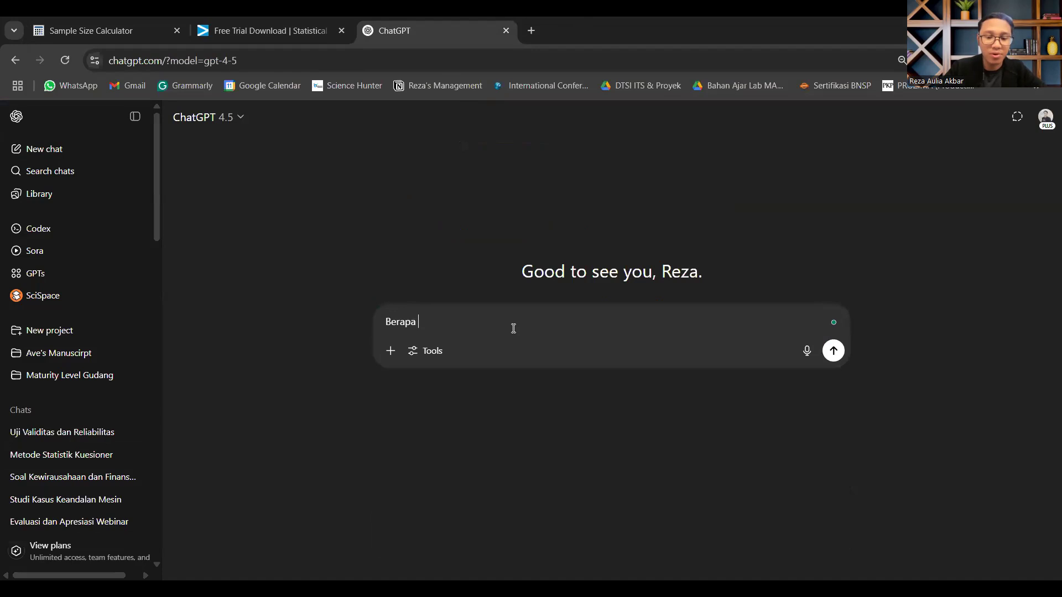
text(a popu)
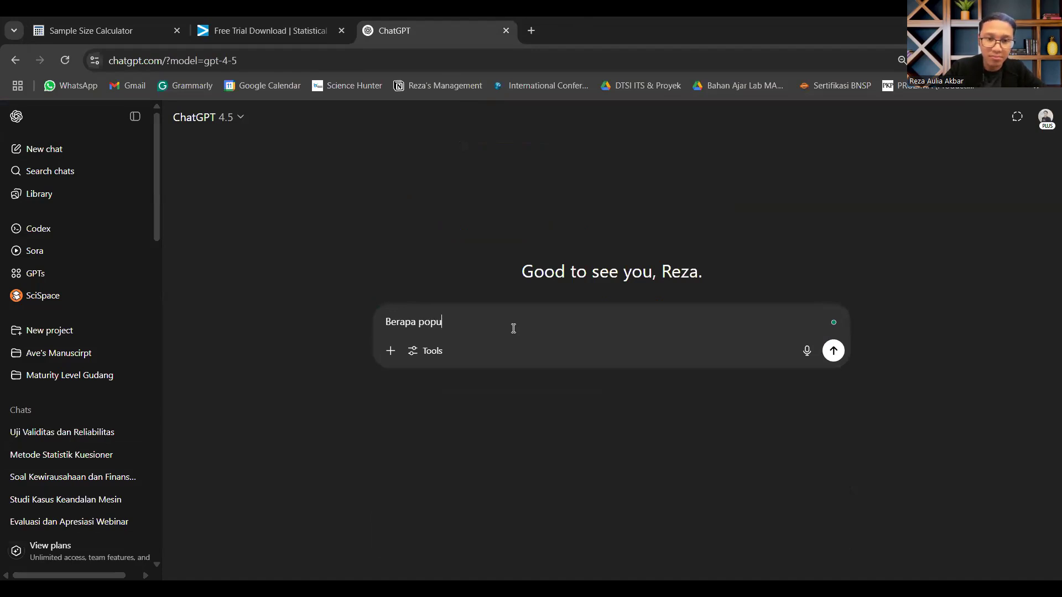
text(lasi)
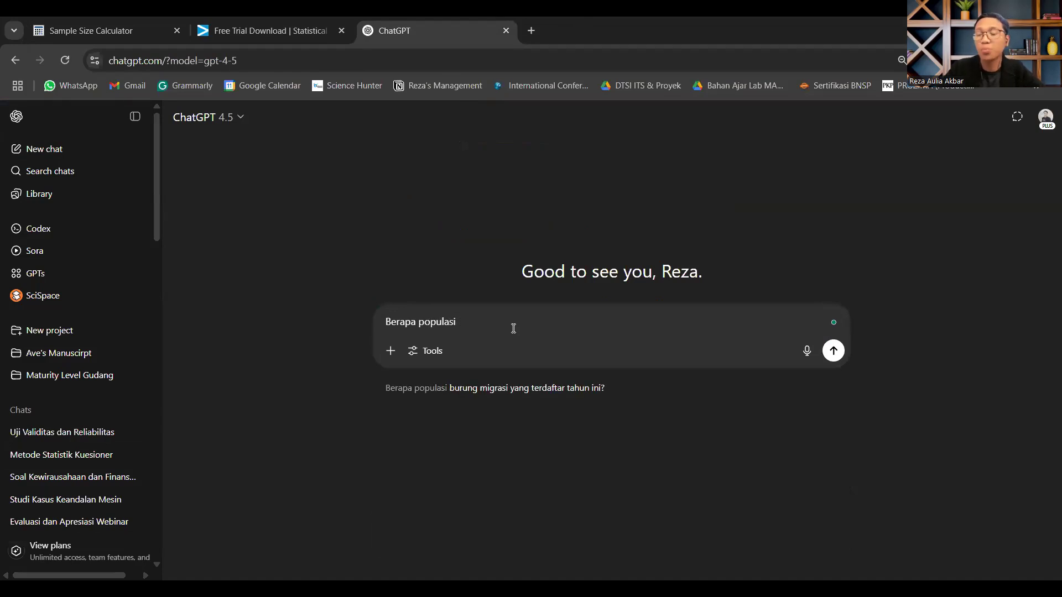
text( p)
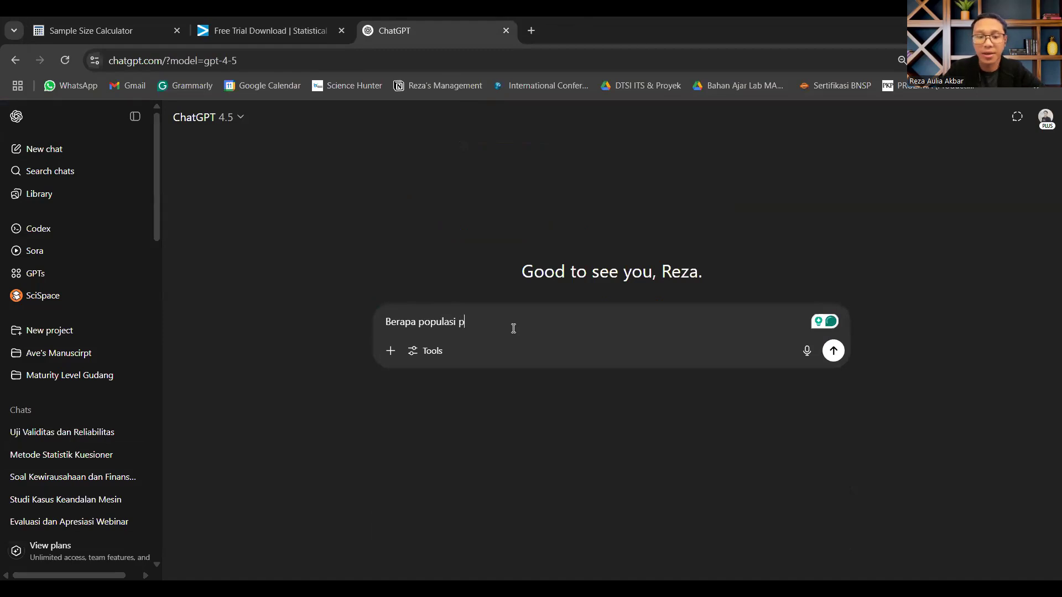
text(etani di jawa tengah)
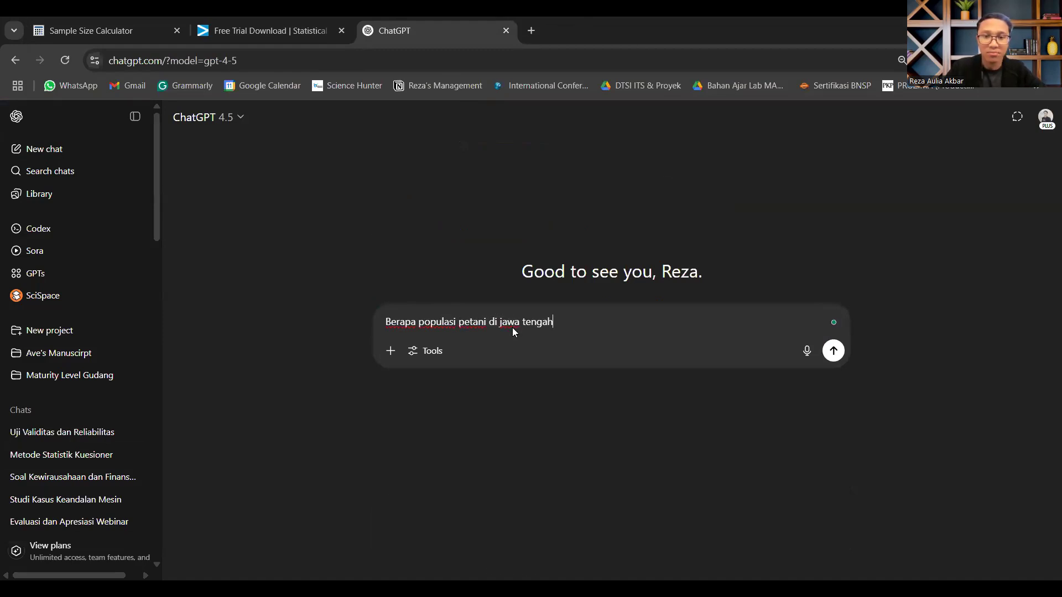
key(Return)
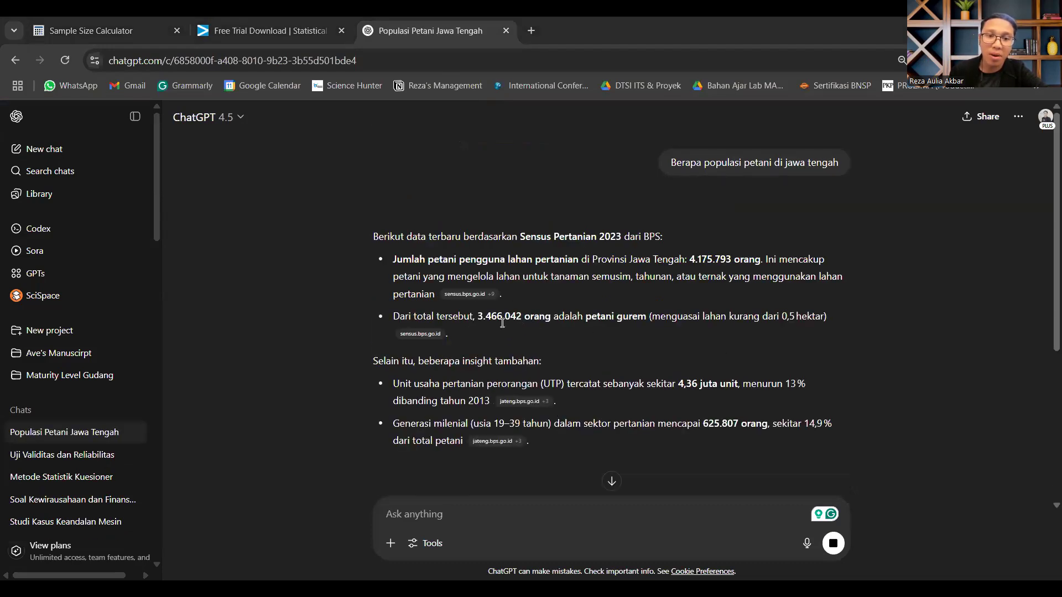
Step: Copy the petani gurem count from the answer into the sample size calculator's population size as 3466042, without separators
mouse_move(420, 336)
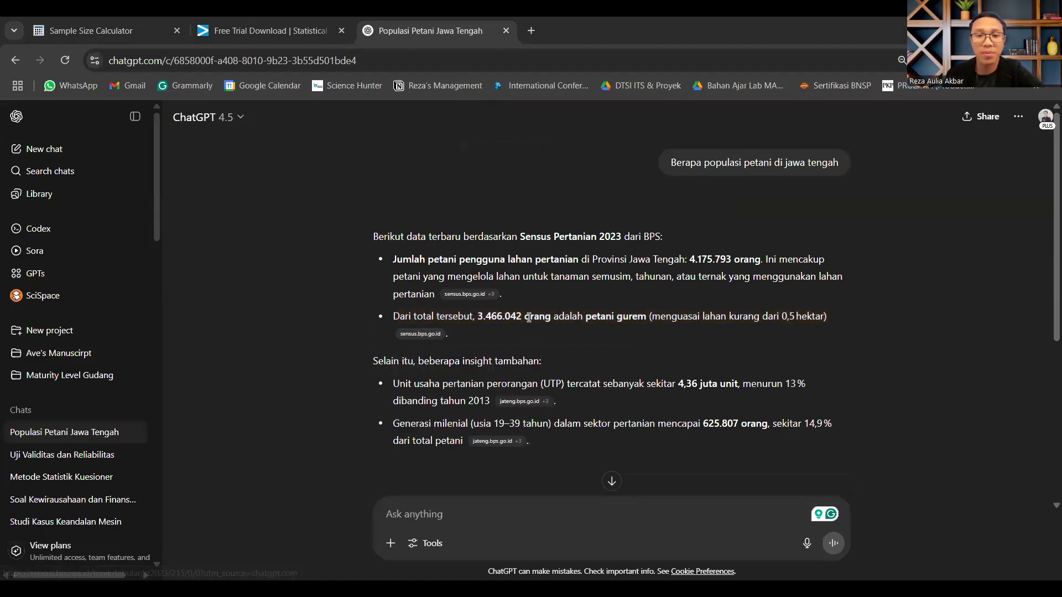
mouse_move(522, 314)
mouse_down()
mouse_move(474, 312)
mouse_move(522, 316)
mouse_up()
key(ctrl+c)
click(475, 312)
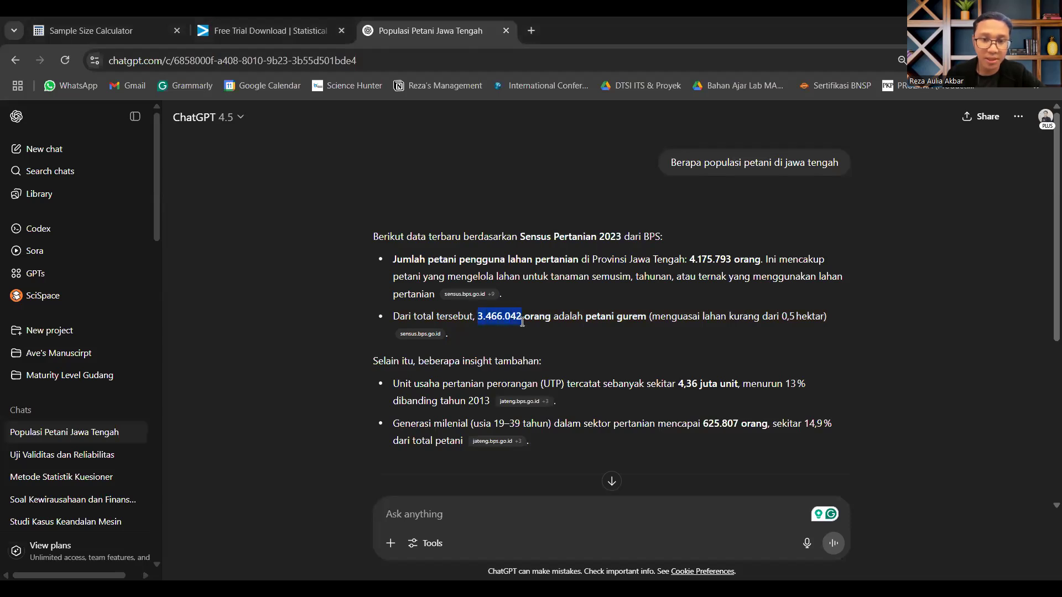
click(107, 23)
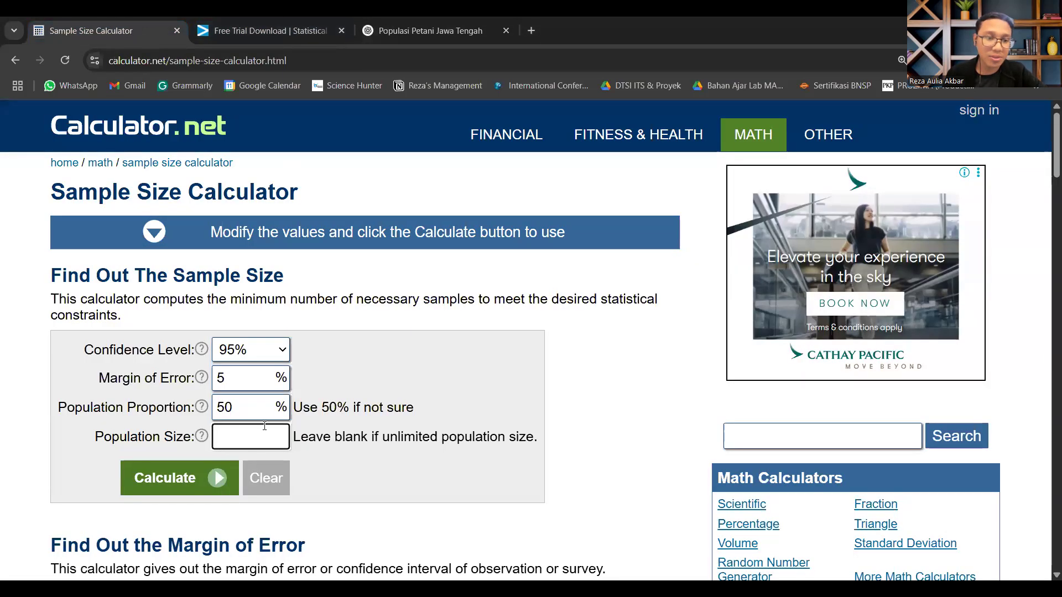
key(ctrl+v)
click(226, 439)
key(BackSpace)
key(BackSpace)
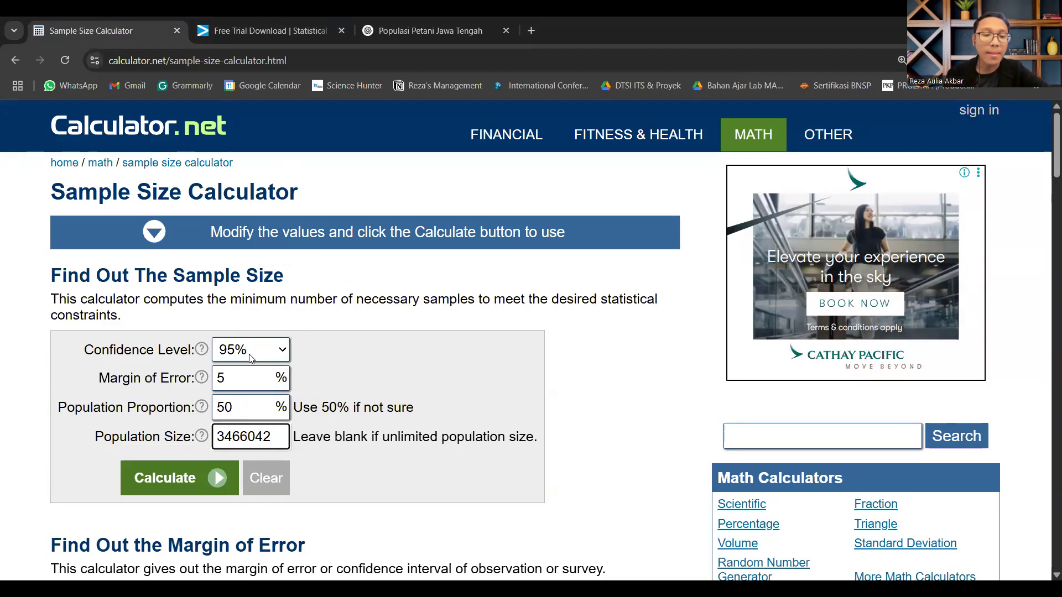
Step: Calculate the sample size with a 95% confidence level and a 5% margin of error
click(253, 379)
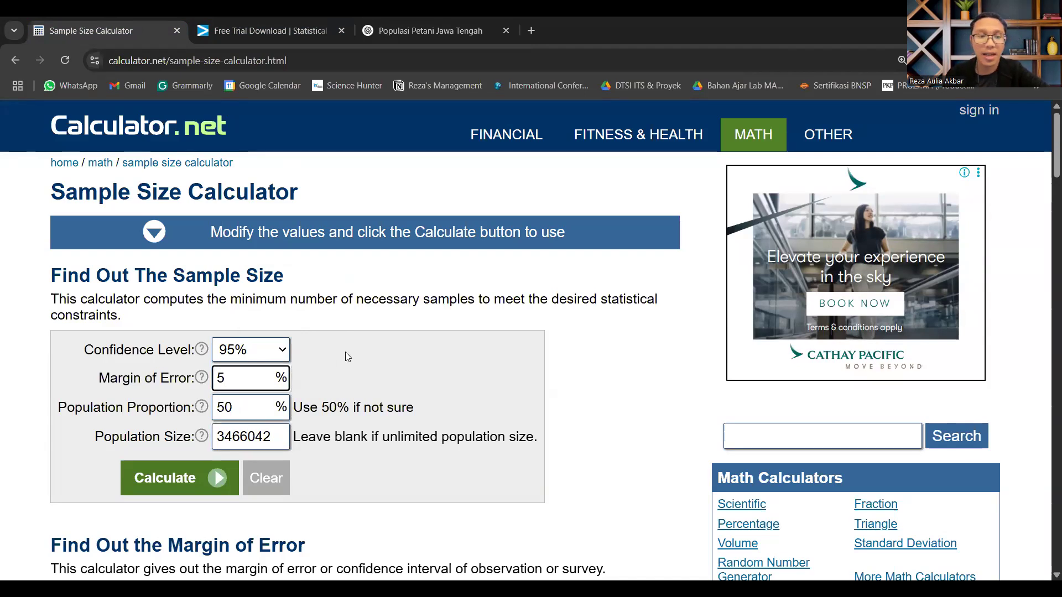
click(215, 480)
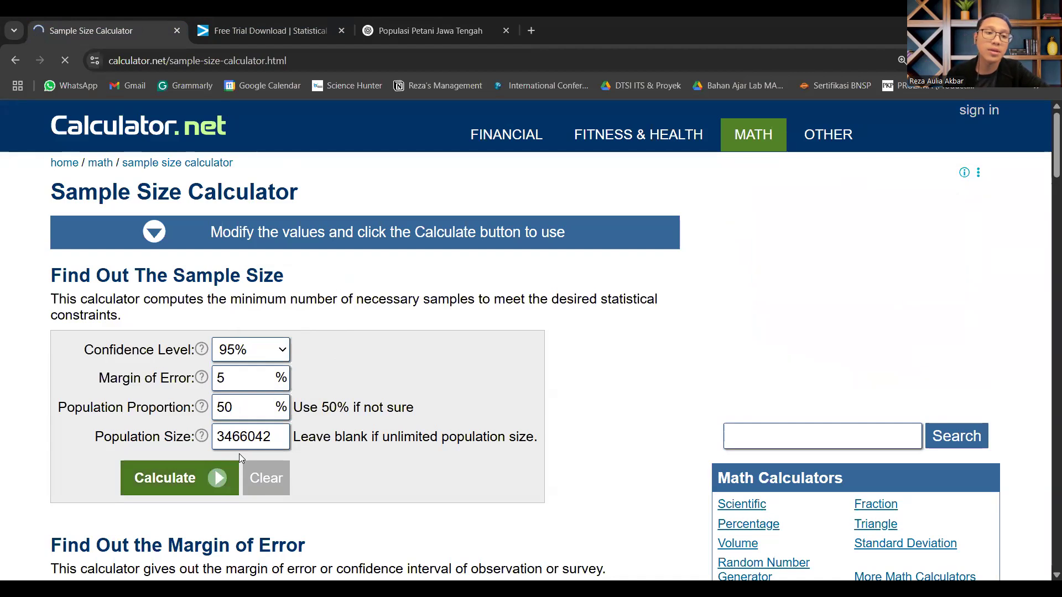
scroll(246, 360, down, 2)
scroll(245, 359, up, 1)
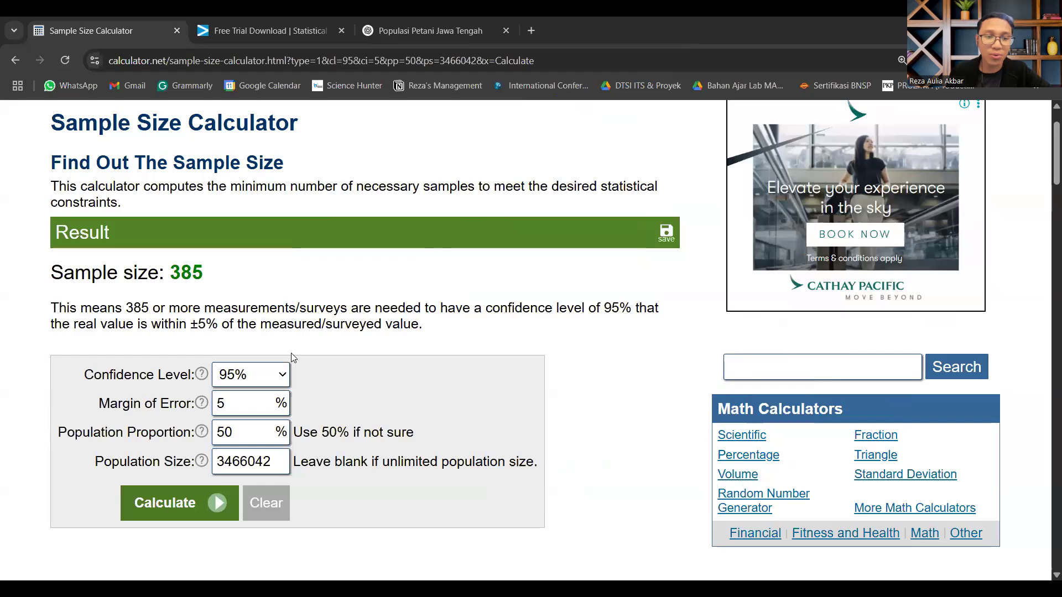
Step: Set the confidence level to 90% and the margin of error to 10%, and recalculate the sample size
click(281, 374)
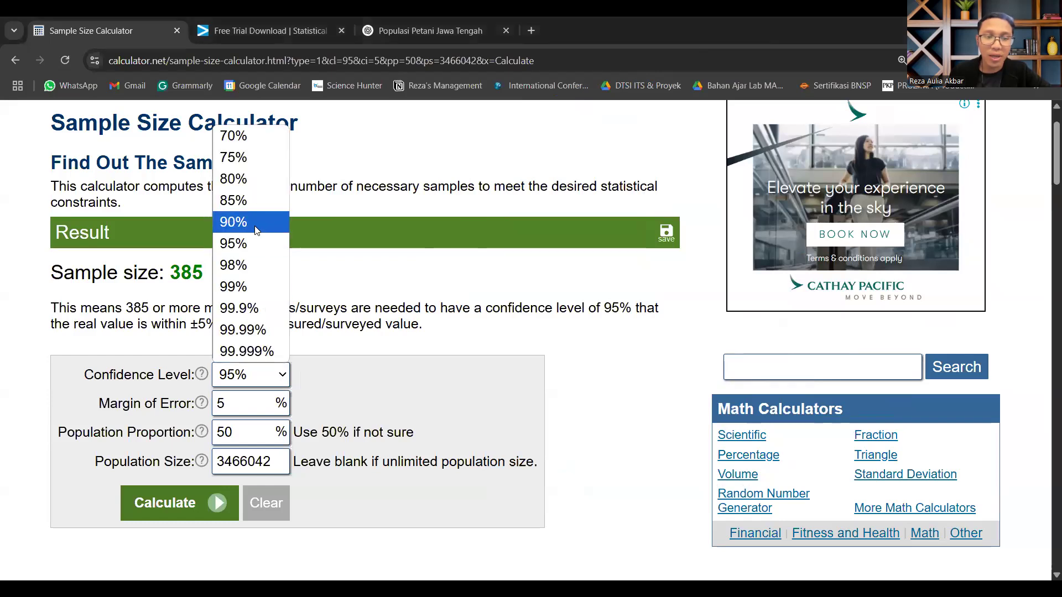
click(256, 228)
text(10)
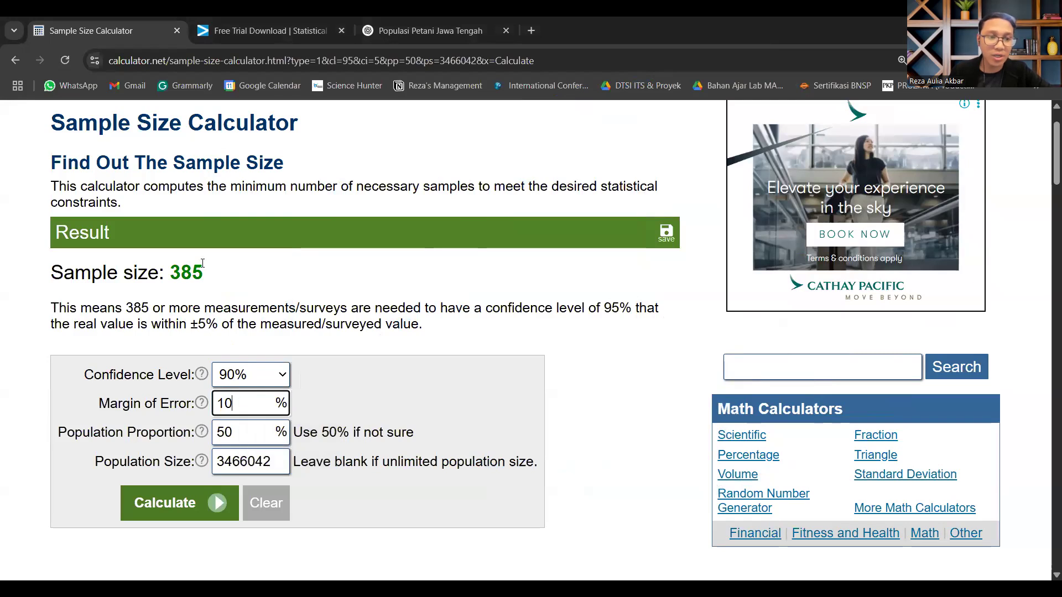
drag(203, 263, 167, 277)
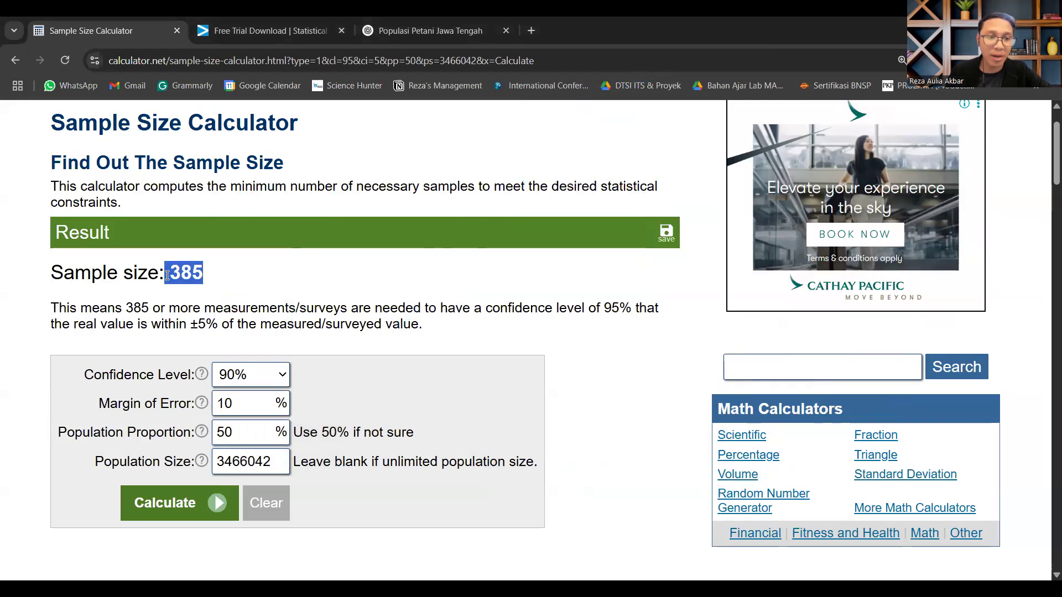
click(192, 507)
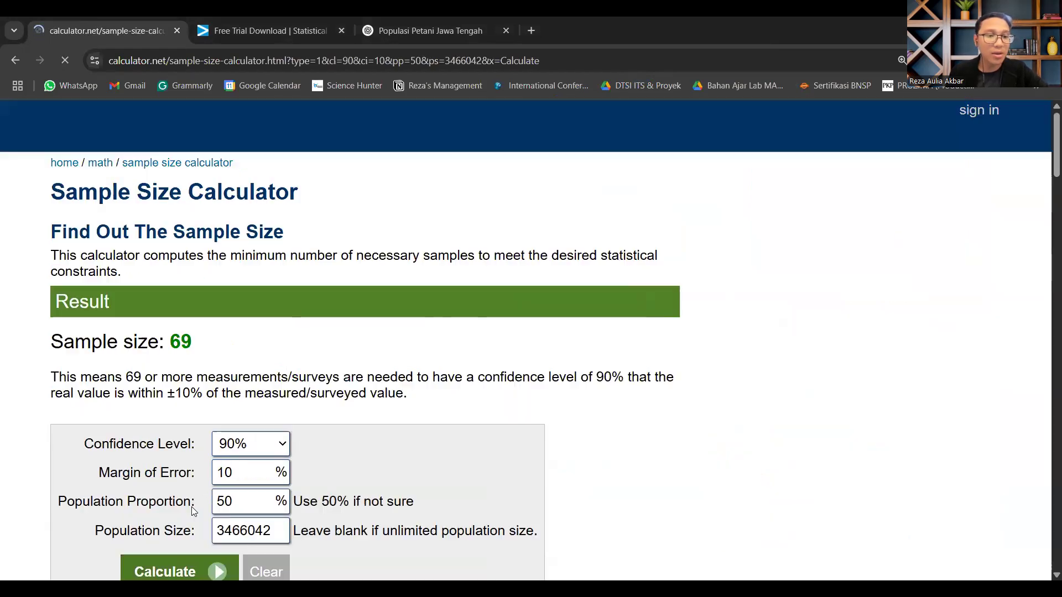
scroll(275, 329, down, 1)
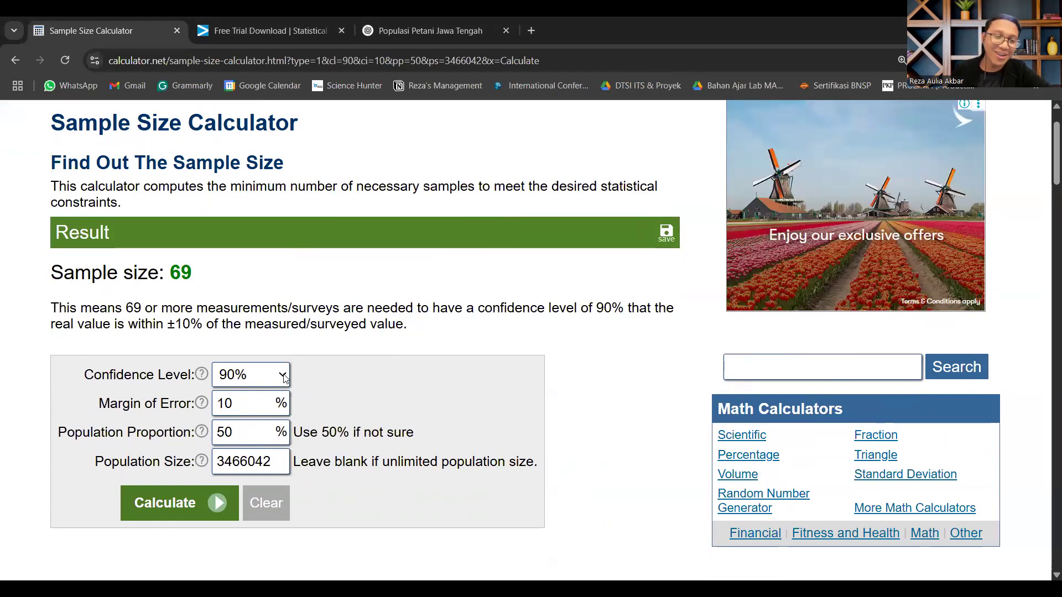
Step: Set the confidence level to 85% and the margin of error to 15%, and recalculate the sample size
click(252, 375)
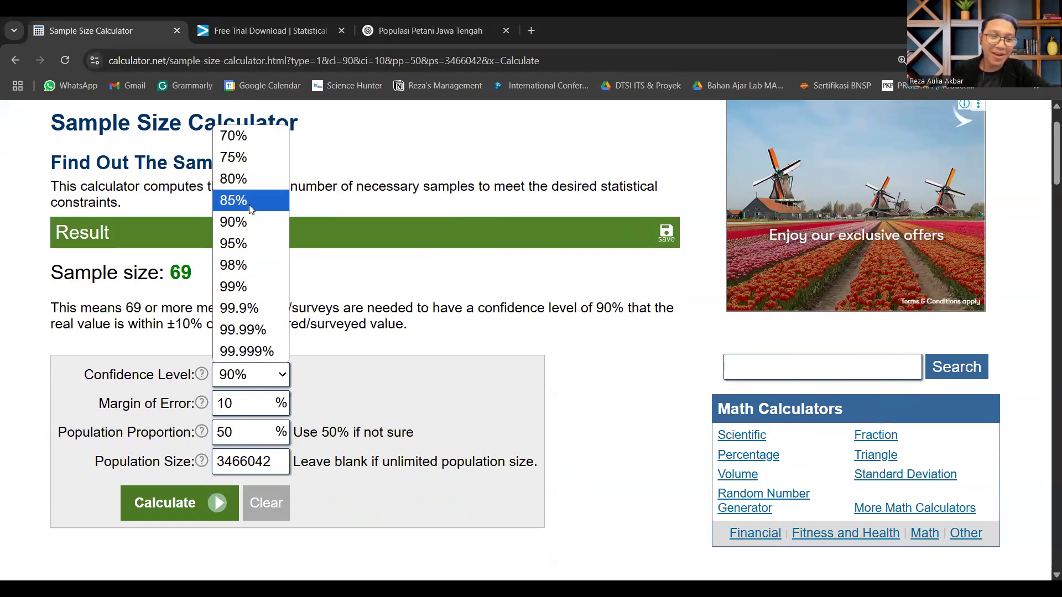
click(238, 200)
click(240, 410)
key(BackSpace)
text(5)
click(193, 503)
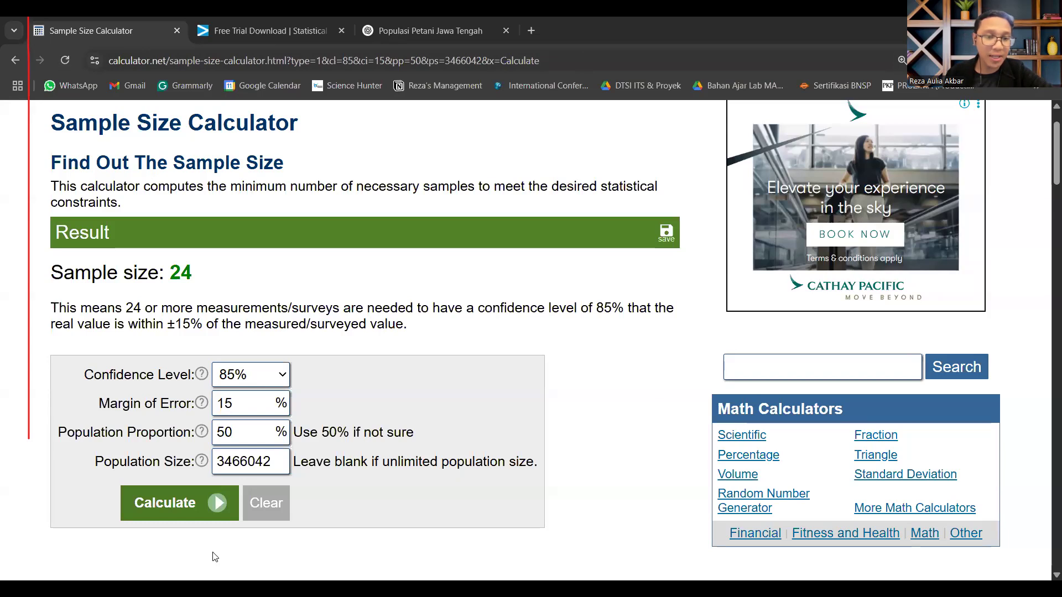
Step: Switch to the Excel workbook and enlarge the Fungsi RAND sheet to 150%
click(221, 588)
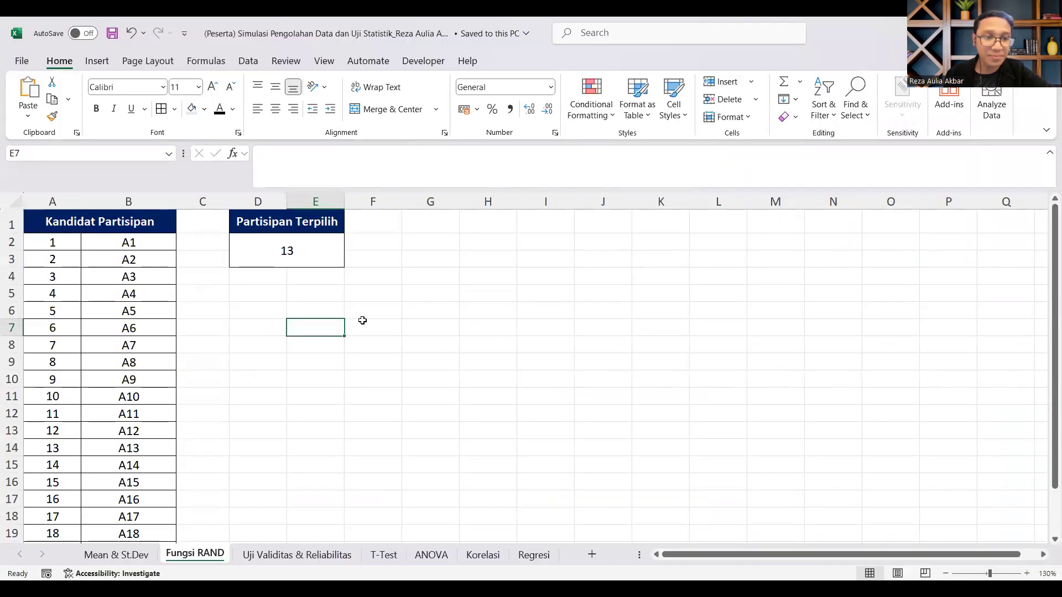
click(88, 229)
click(1026, 574)
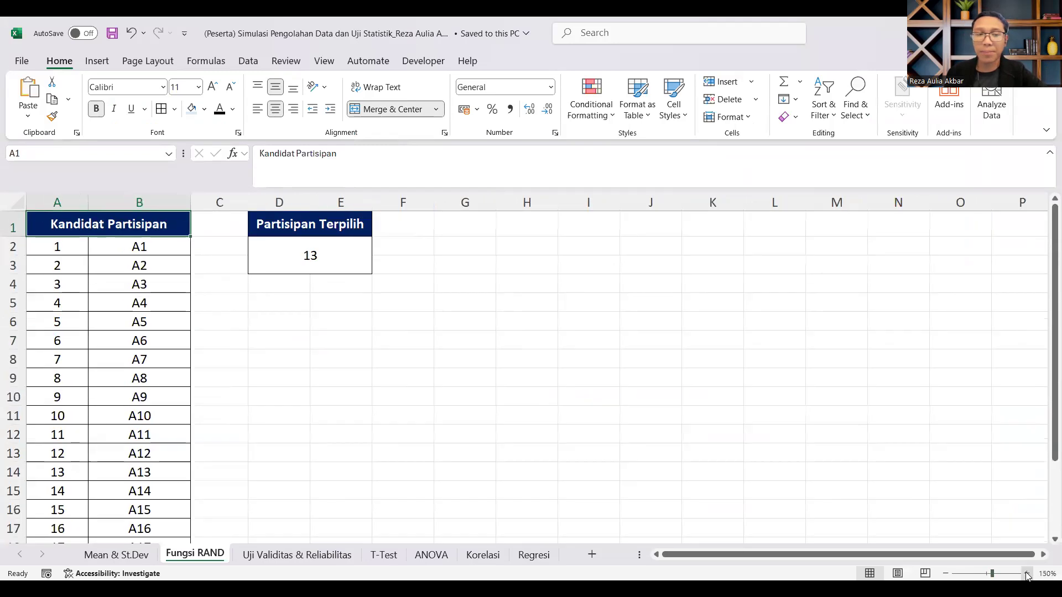
click(1026, 574)
Step: Look through the Kandidat Partisipan list from A1 to A20 on the Fungsi RAND sheet
scroll(154, 330, down, 12)
scroll(150, 332, up, 8)
scroll(154, 334, down, 2)
scroll(154, 333, up, 6)
drag(154, 246, 143, 448)
click(312, 375)
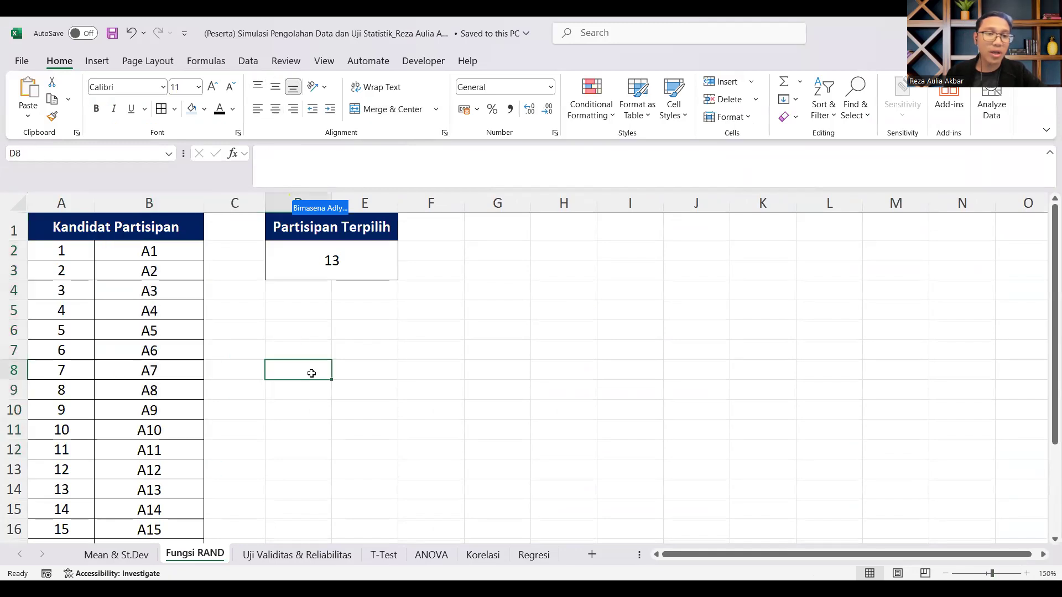
click(148, 248)
scroll(152, 287, down, 4)
drag(166, 387, 166, 294)
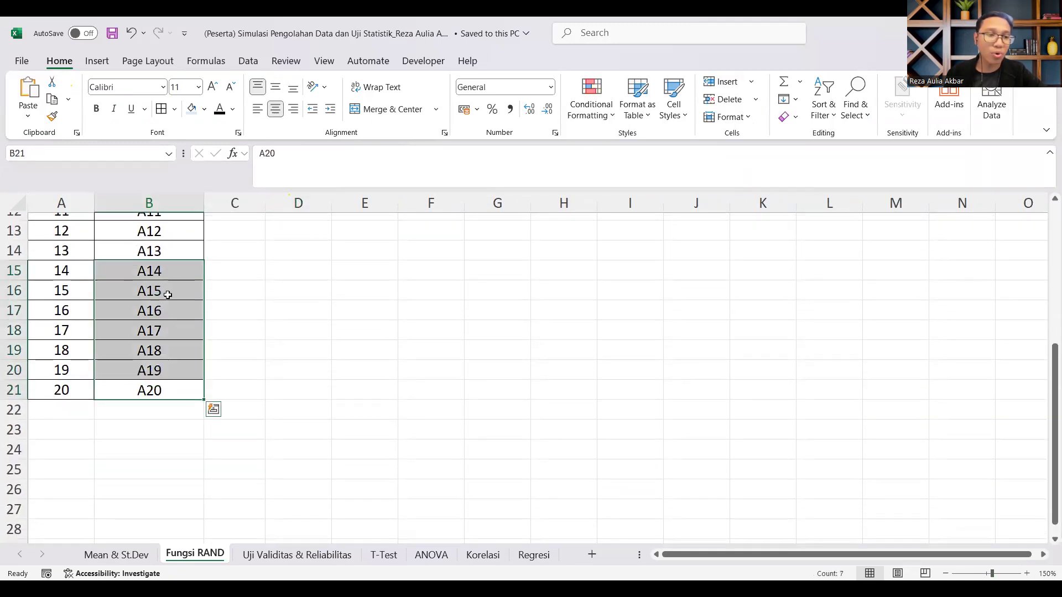
scroll(157, 271, up, 4)
click(160, 255)
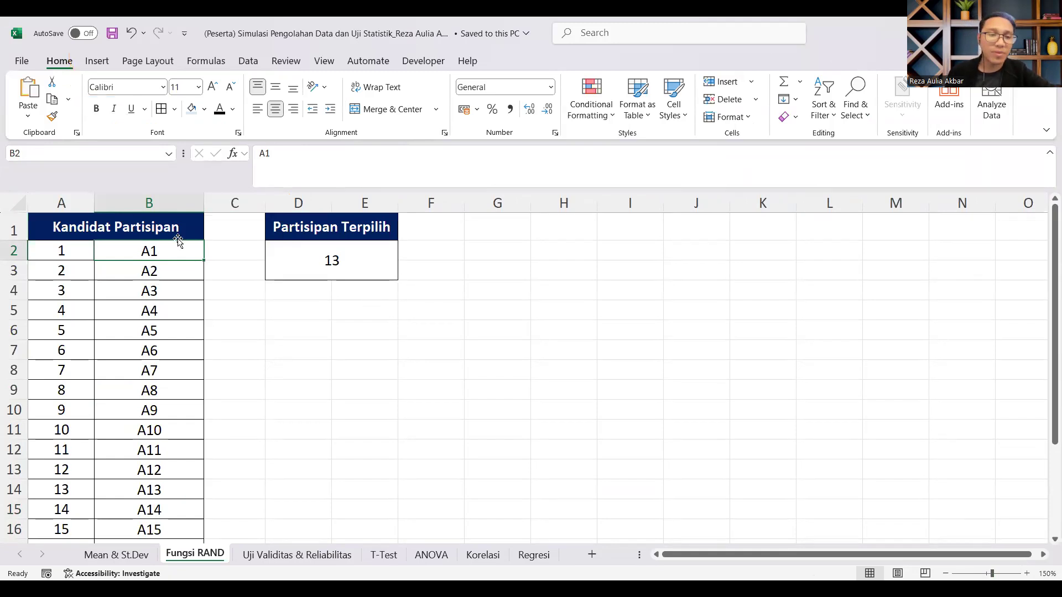
drag(142, 251, 146, 431)
click(587, 282)
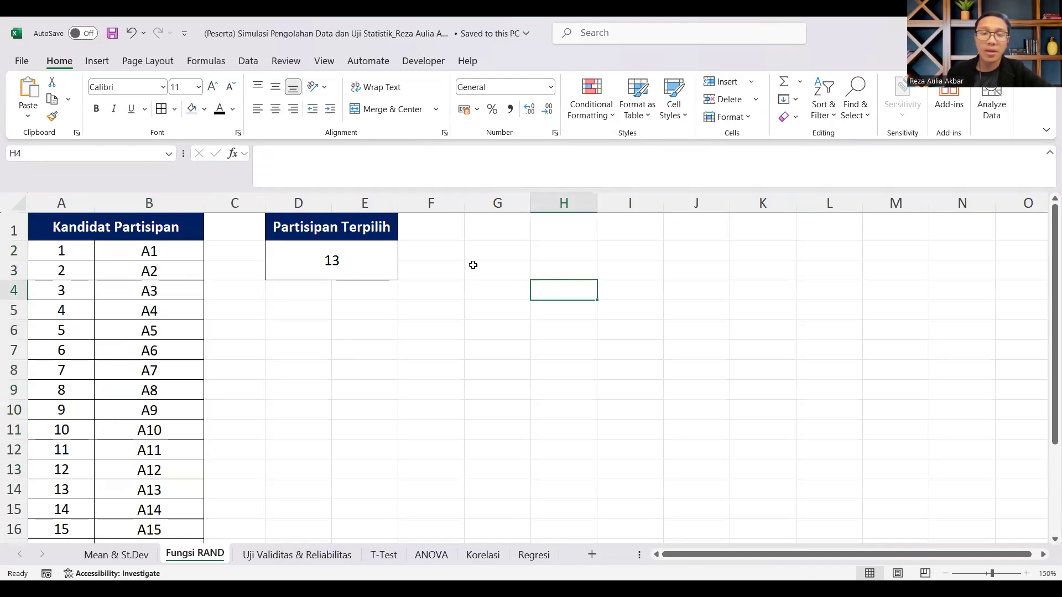
Step: Enter 10 in cell G2 beside the Partisipan Terpilih box
click(487, 249)
text(10)
key(Return)
Step: Enter the formula =RANDBETWEEN(1;20) in the Partisipan Terpilih cell D2 to draw a random candidate number
click(330, 260)
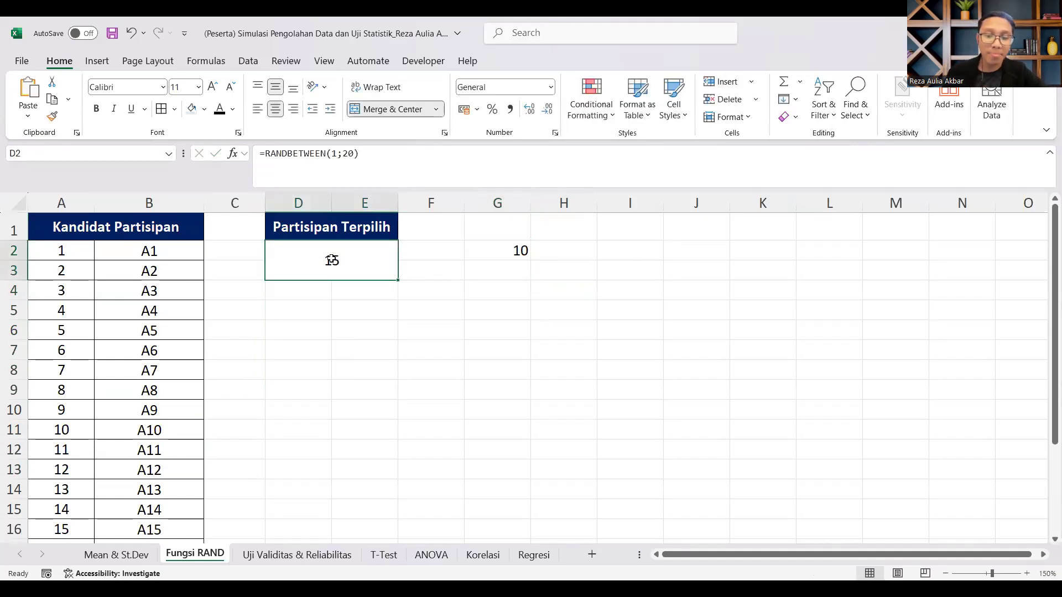
text(=rand)
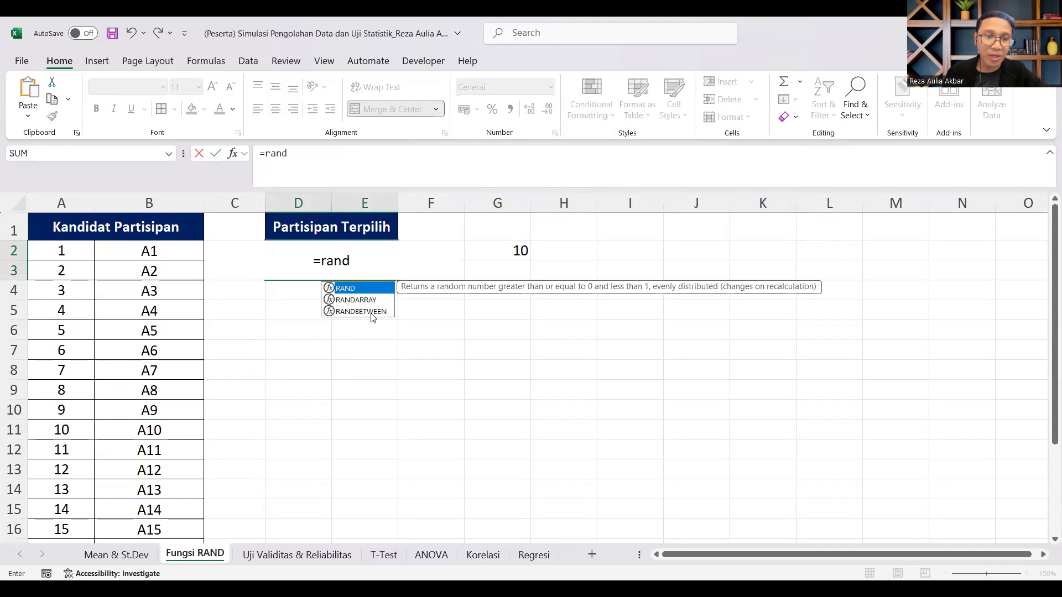
double_click(361, 311)
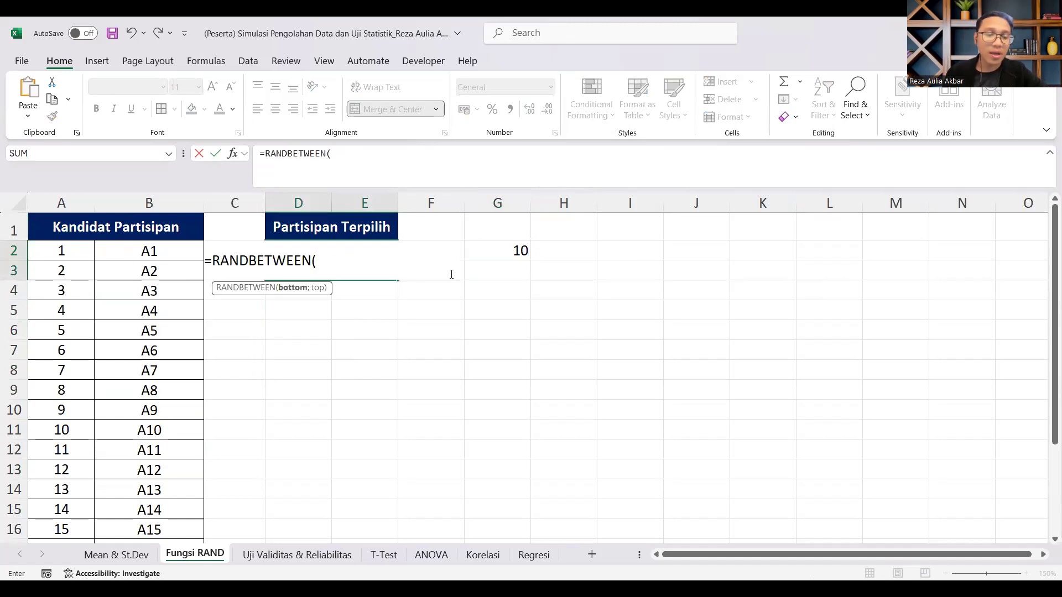
scroll(59, 249, down, 5)
scroll(192, 306, up, 2)
text(1)
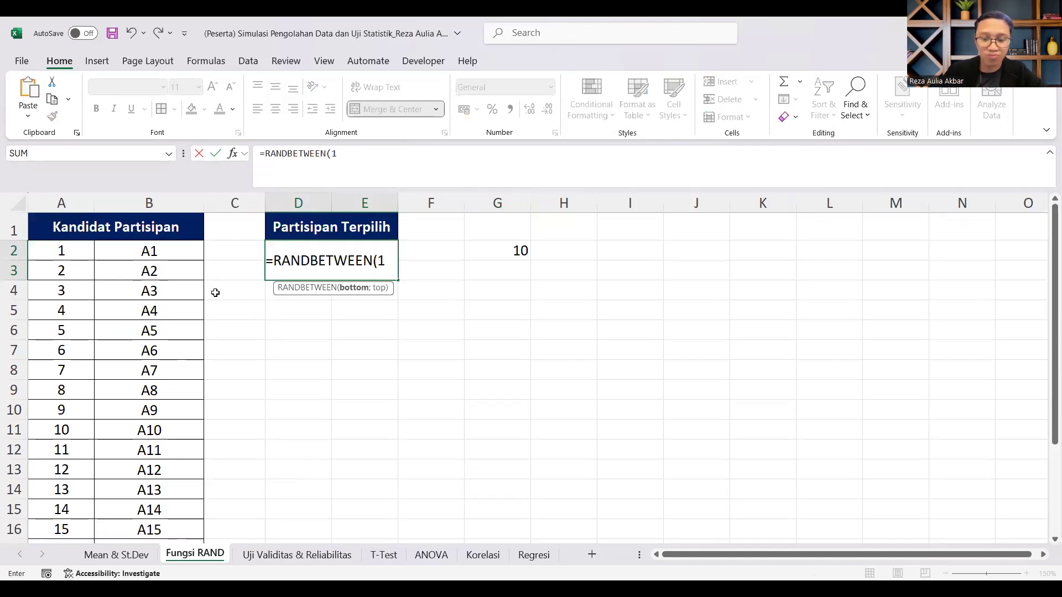
text(;20))
key(Return)
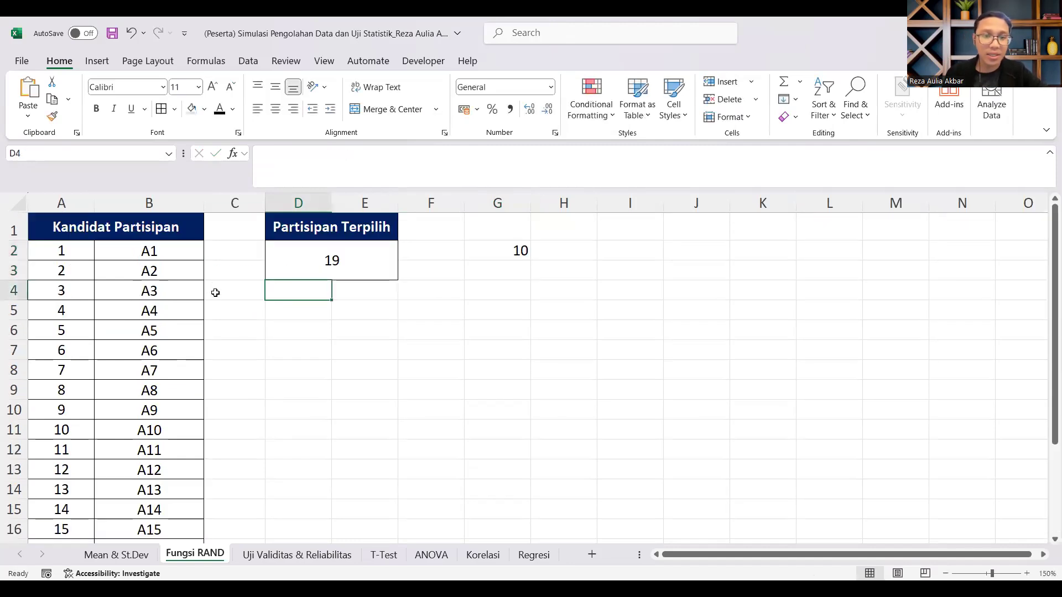
Step: Fill the row of candidate 19 (A19) in the Kandidat Partisipan list with yellow
click(308, 247)
scroll(166, 475, down, 2)
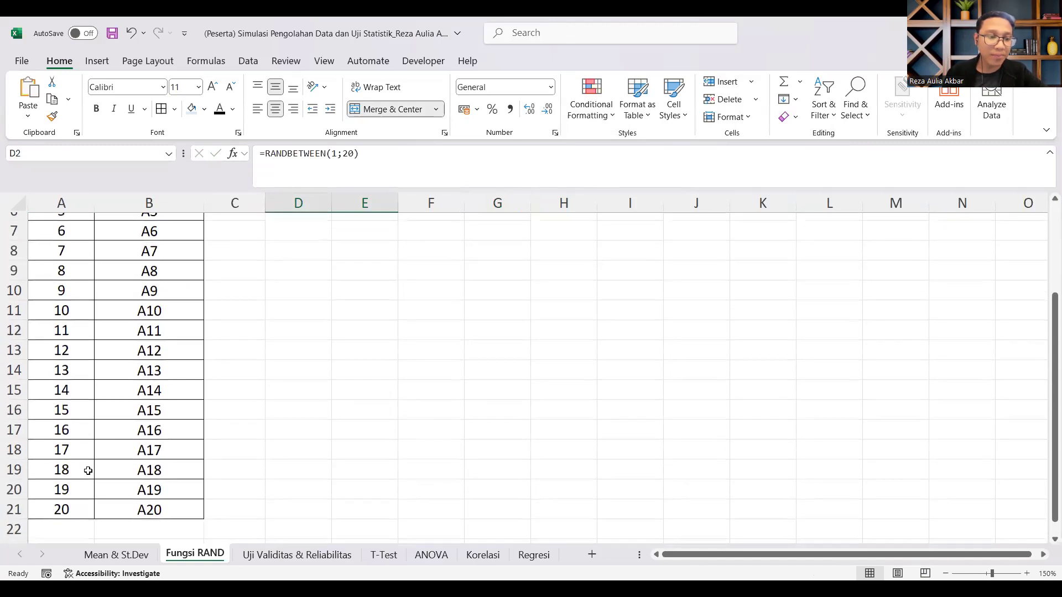
click(84, 490)
shift+click(164, 490)
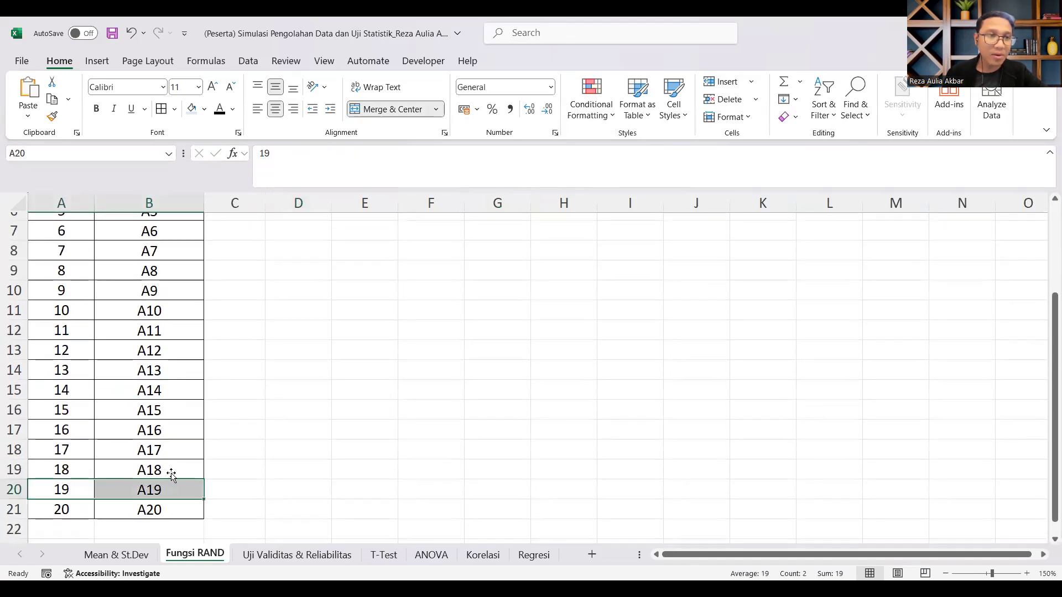
click(205, 110)
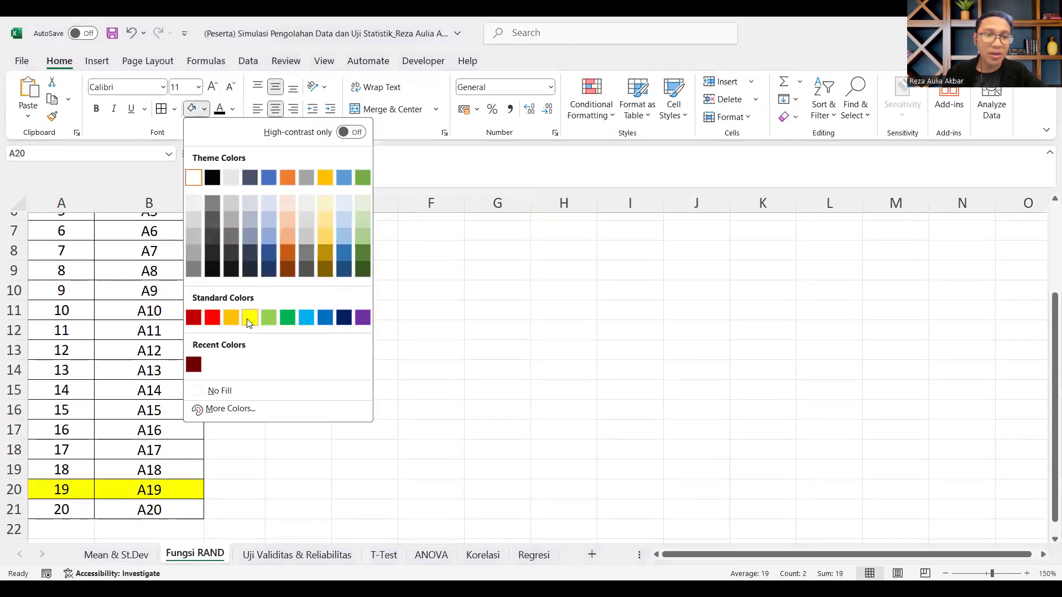
click(249, 318)
scroll(287, 310, up, 2)
Step: Enter f in the empty cells F3 and H3 so the Partisipan Terpilih formula draws a new random number
click(327, 256)
key(Return)
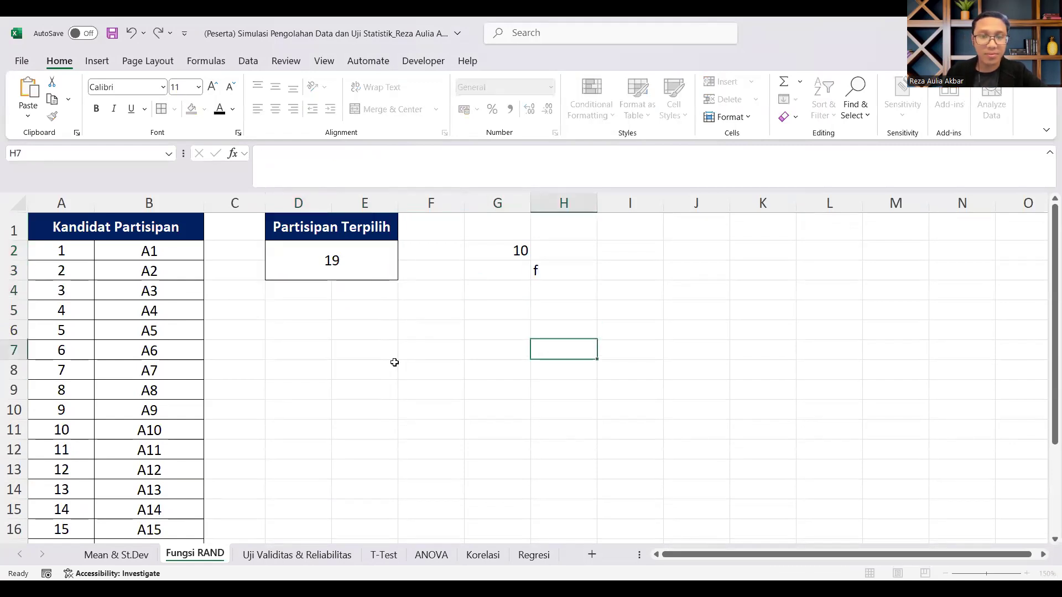
click(359, 262)
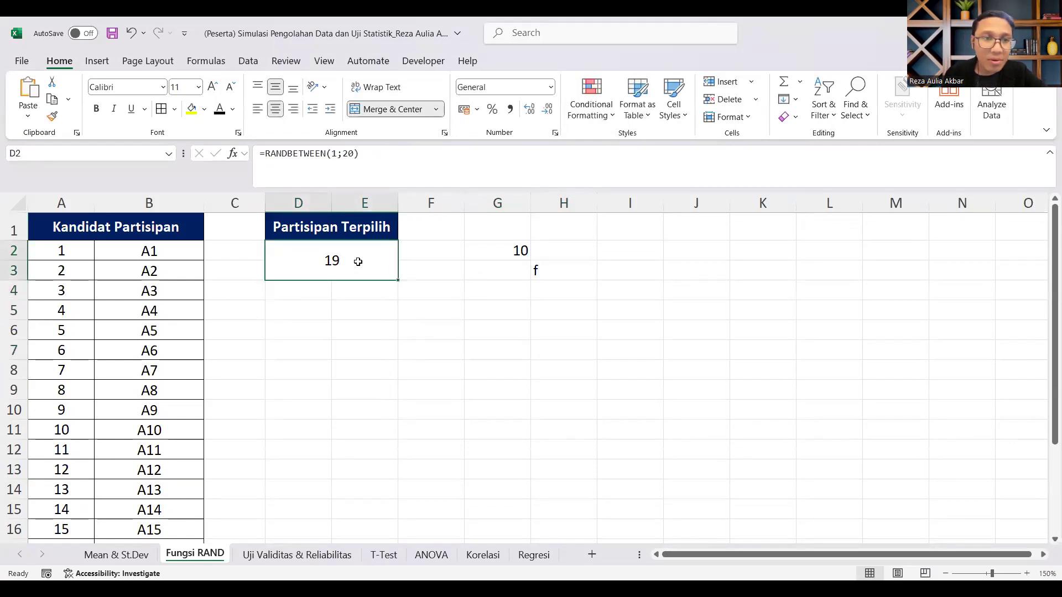
click(429, 316)
click(462, 276)
text(f)
click(438, 348)
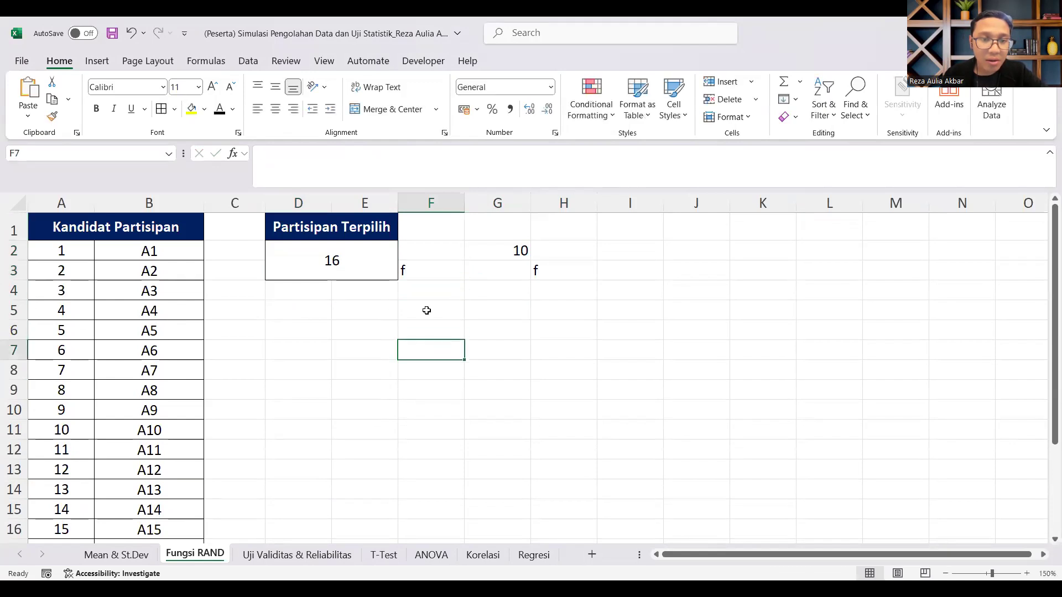
Step: Fill the row of candidate 16 (A16) in the Kandidat Partisipan list with yellow
click(355, 270)
scroll(178, 399, down, 4)
drag(72, 311, 135, 308)
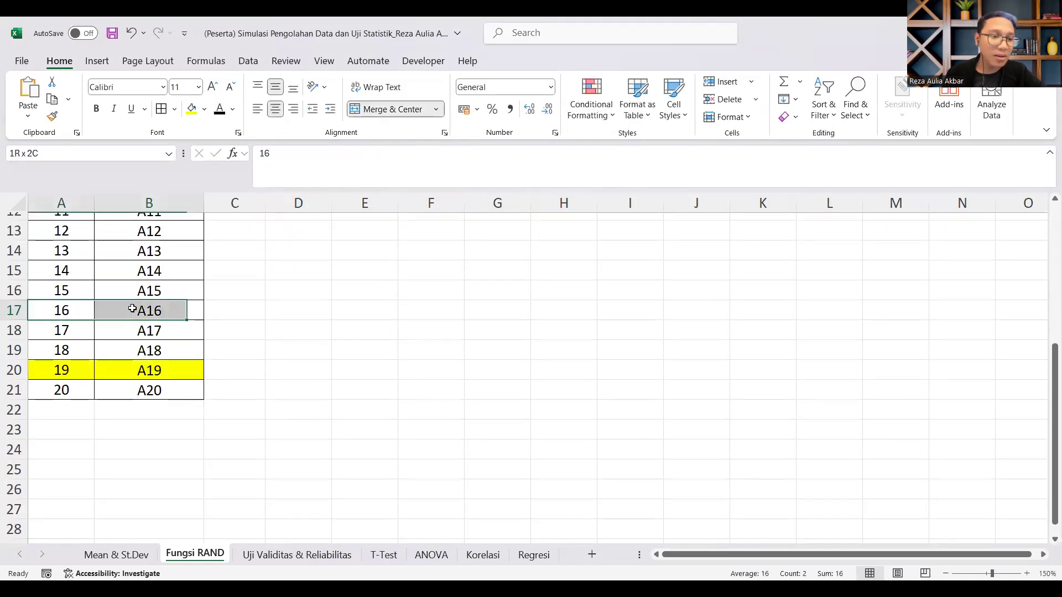
click(191, 108)
click(291, 288)
scroll(309, 288, up, 4)
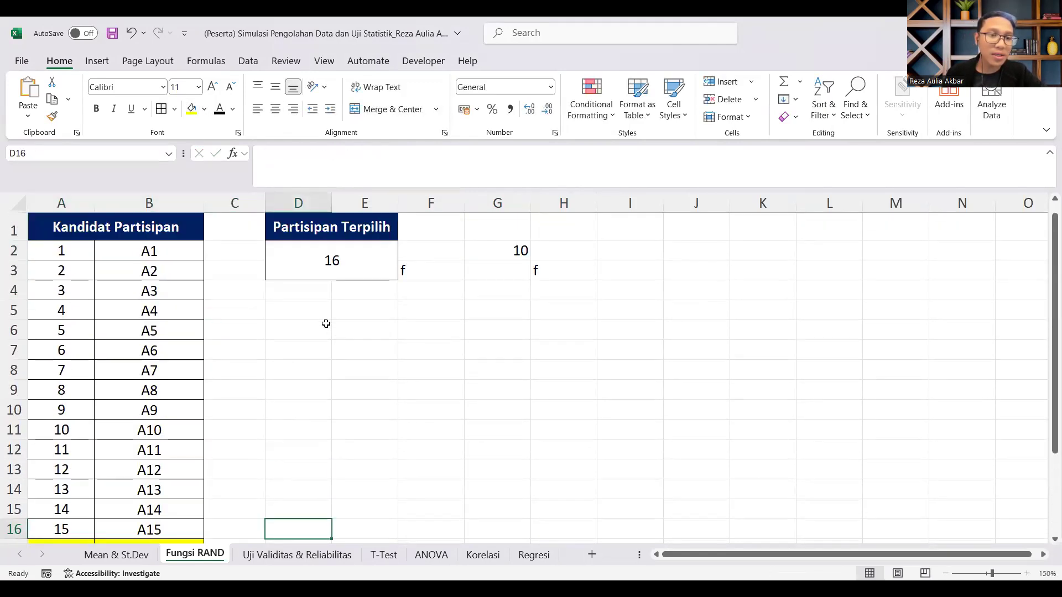
Step: Enter d in the empty cell H7 to redraw the Partisipan Terpilih number
click(559, 271)
click(576, 341)
text(d)
click(572, 311)
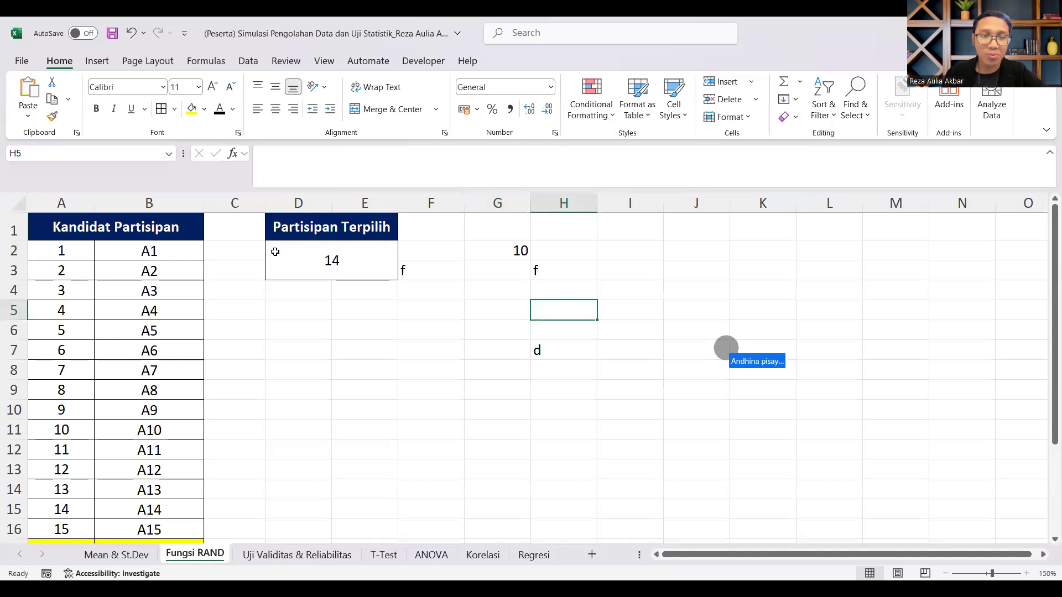
Step: Highlight the row of candidate 14 (A14) in yellow and enter v in cell F8 to trigger another draw
drag(61, 507, 161, 509)
text(v)
click(482, 428)
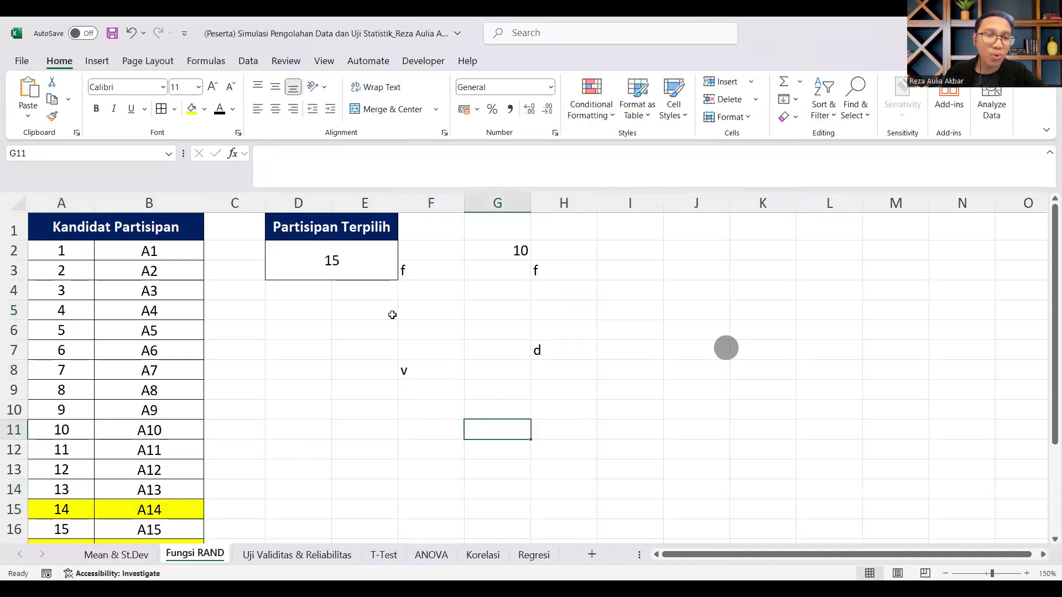
Step: Fill the row of candidate 15 (A15) in the Kandidat Partisipan list with yellow
drag(62, 529, 150, 529)
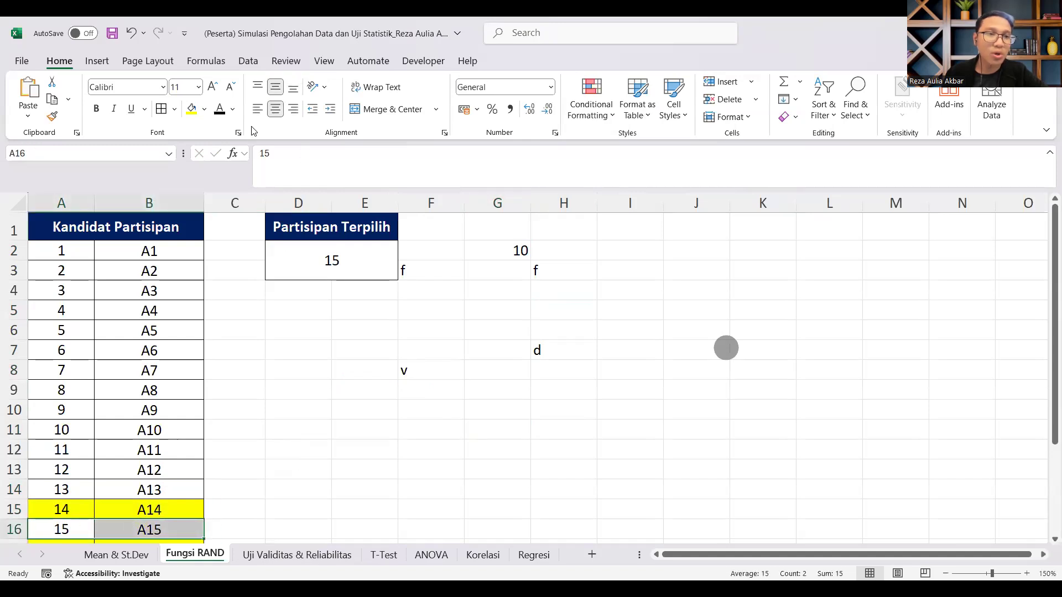
click(191, 109)
click(312, 422)
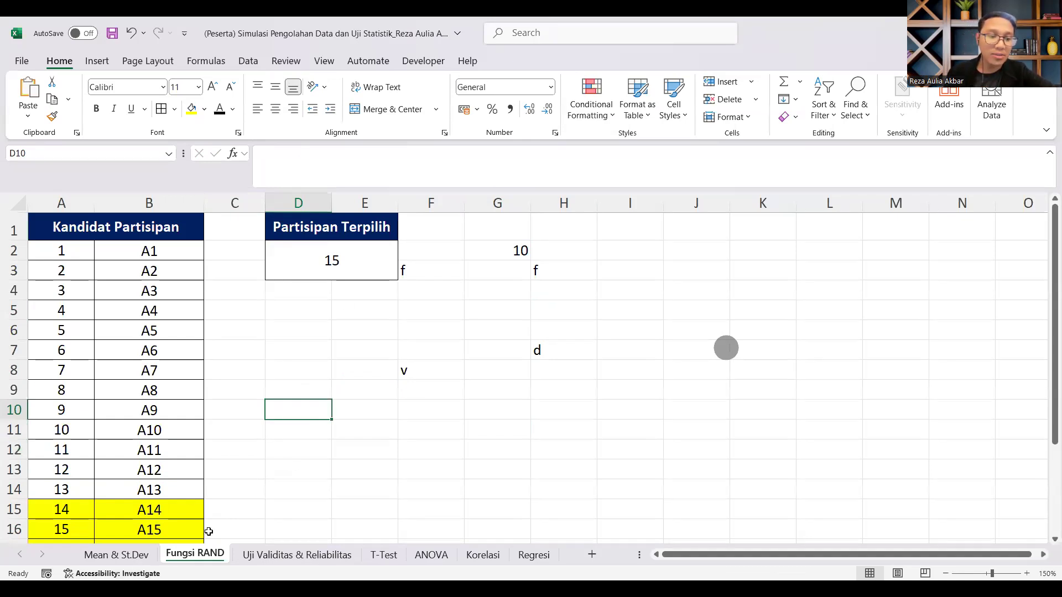
Step: Review the RANDBETWEEN formula in the Partisipan Terpilih cell and look over the highlighted candidates in the list
double_click(324, 268)
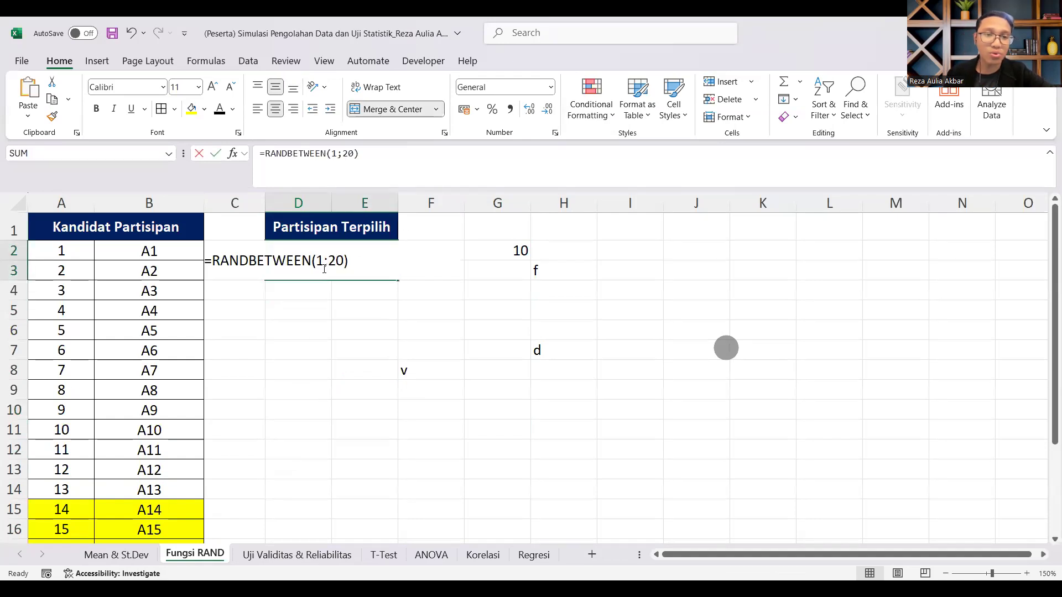
key(Escape)
scroll(347, 329, down, 3)
scroll(358, 325, up, 3)
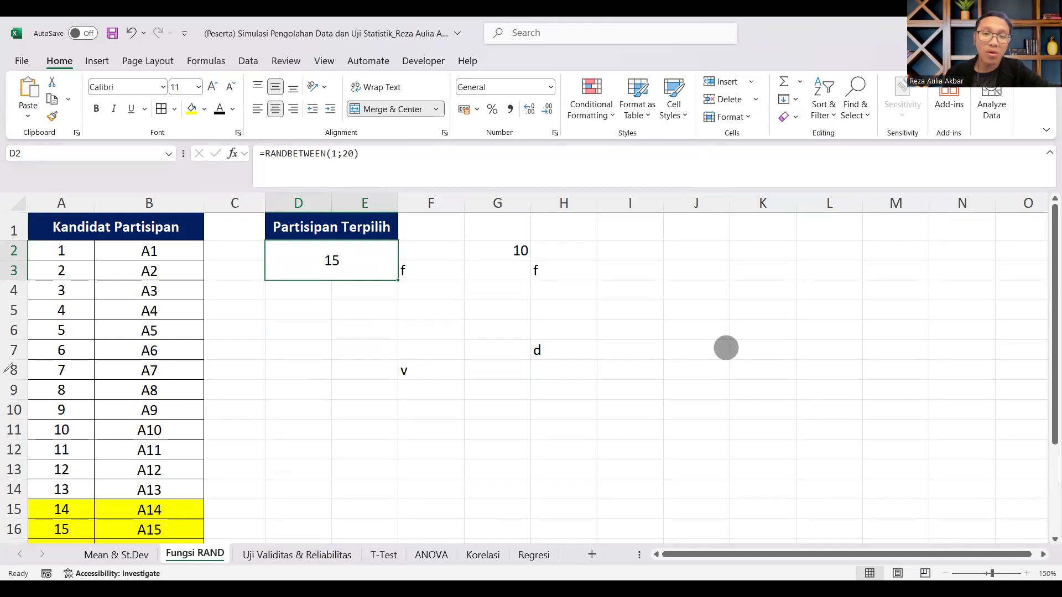
click(36, 431)
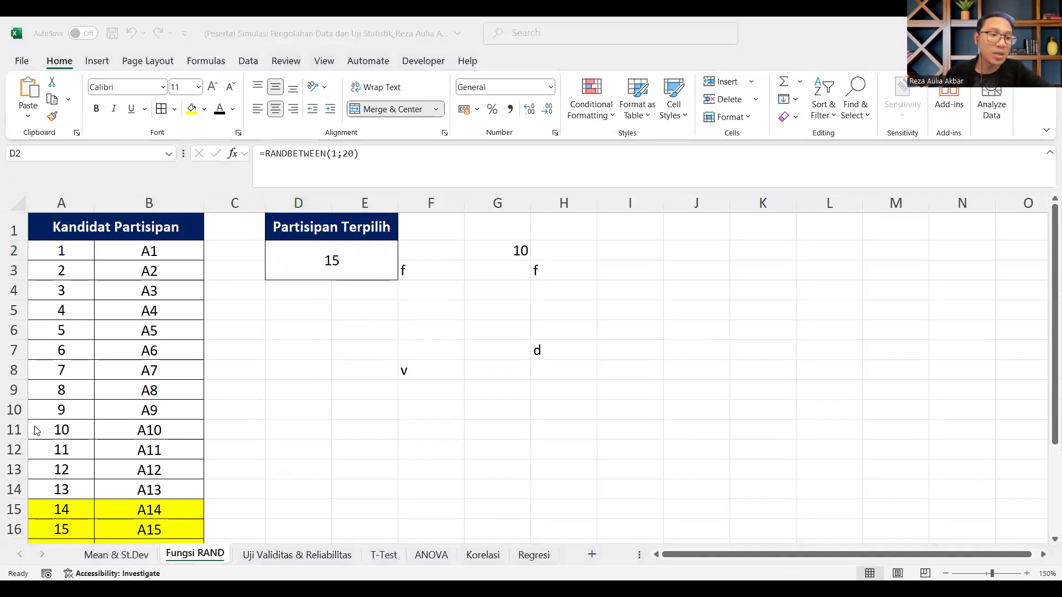
click(621, 316)
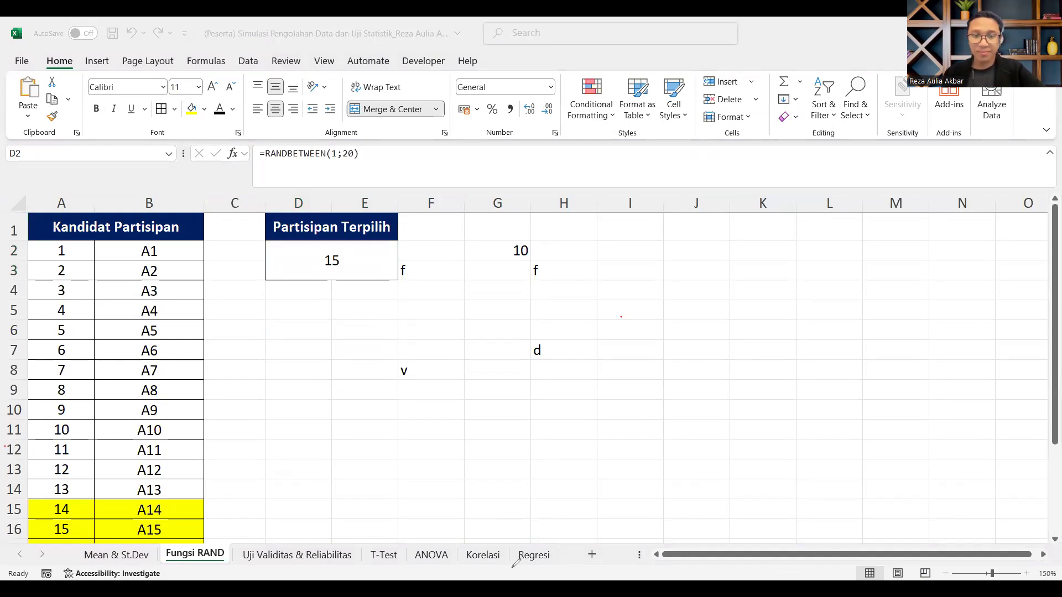
Step: Switch to the PowerPoint slideshow and advance to the Teknik Menulis Hipotesis slide, revealing its Ho definition
key(alt+Tab)
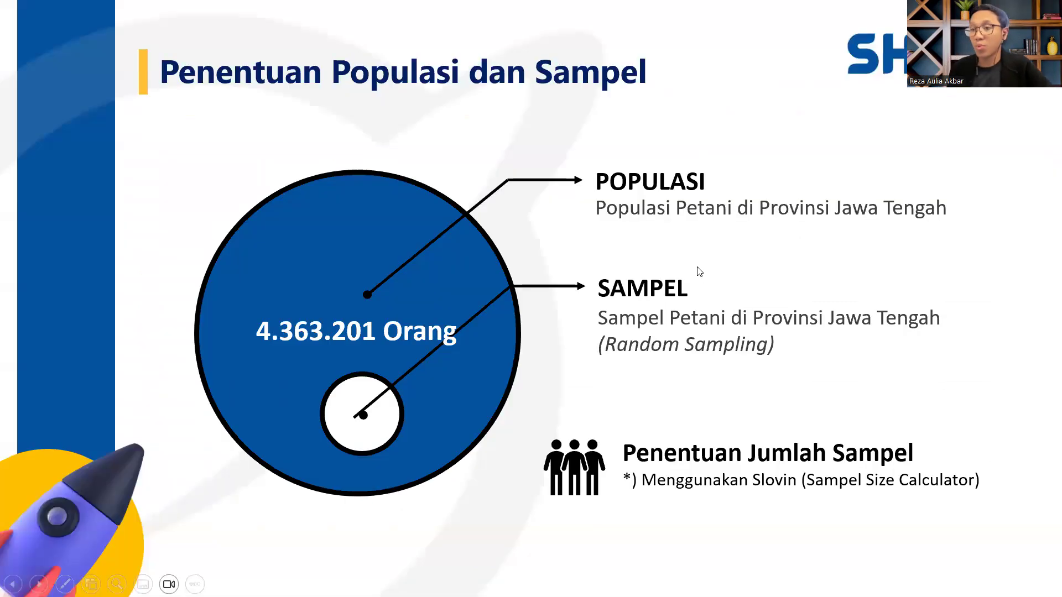
key(Right)
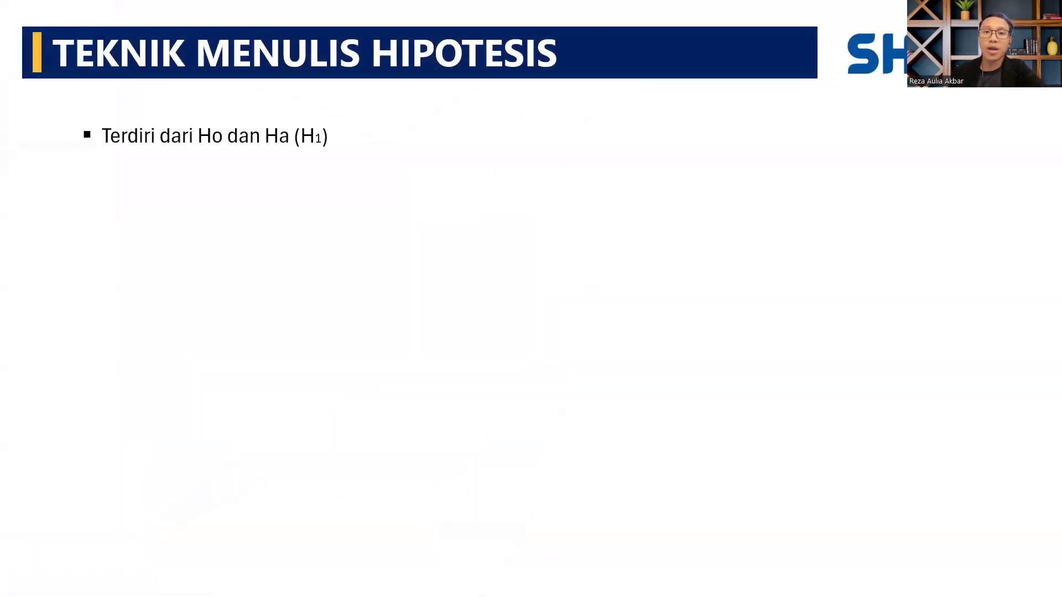
key(Right)
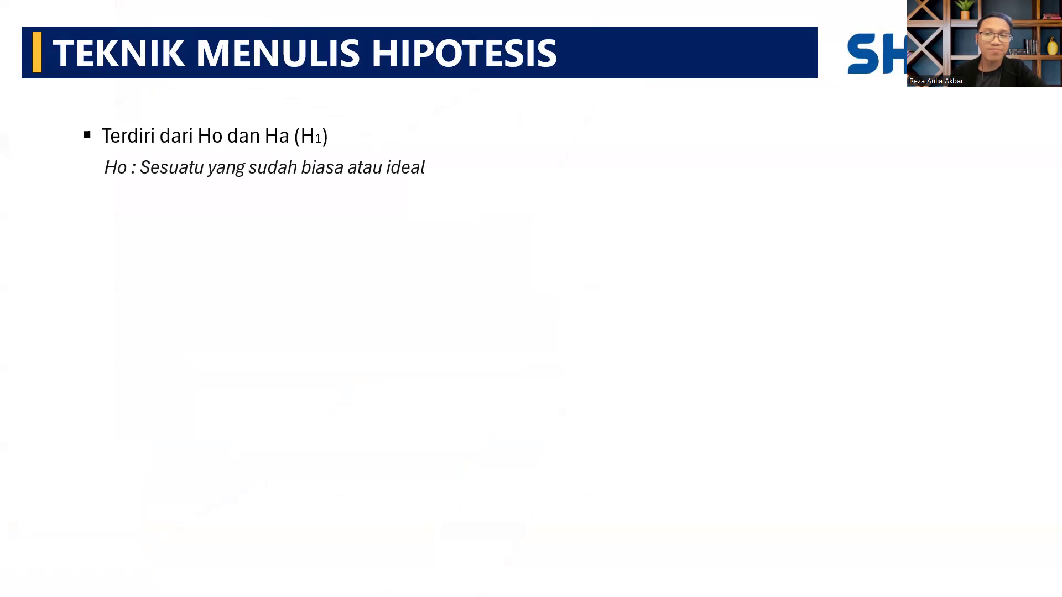
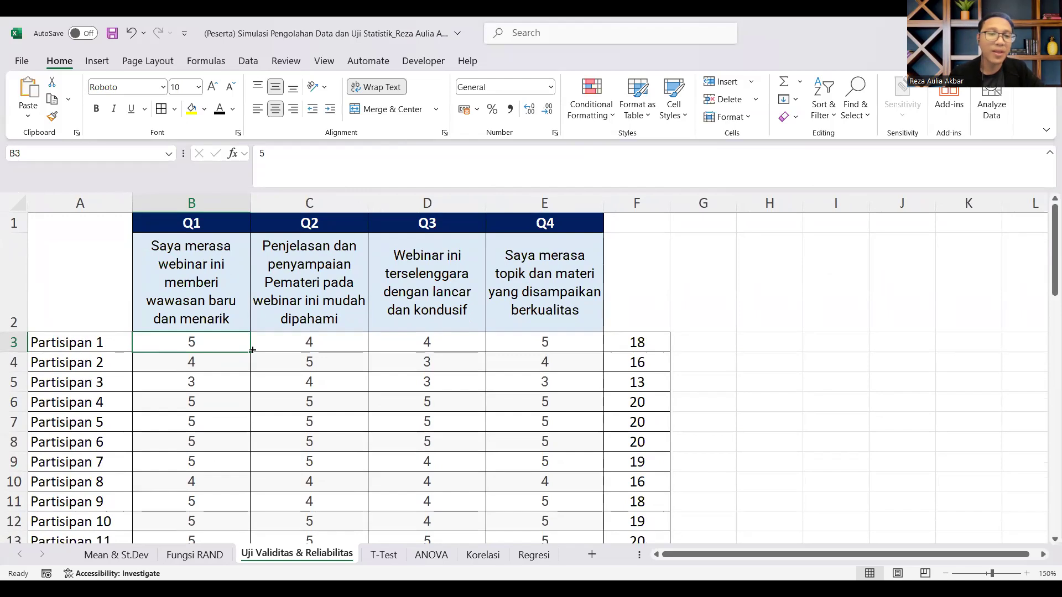
Step: Look over the Q1 to Q4 scores of all participants on the Uji Validitas & Reliabilitas sheet
scroll(464, 360, down, 2)
scroll(465, 360, down, 4)
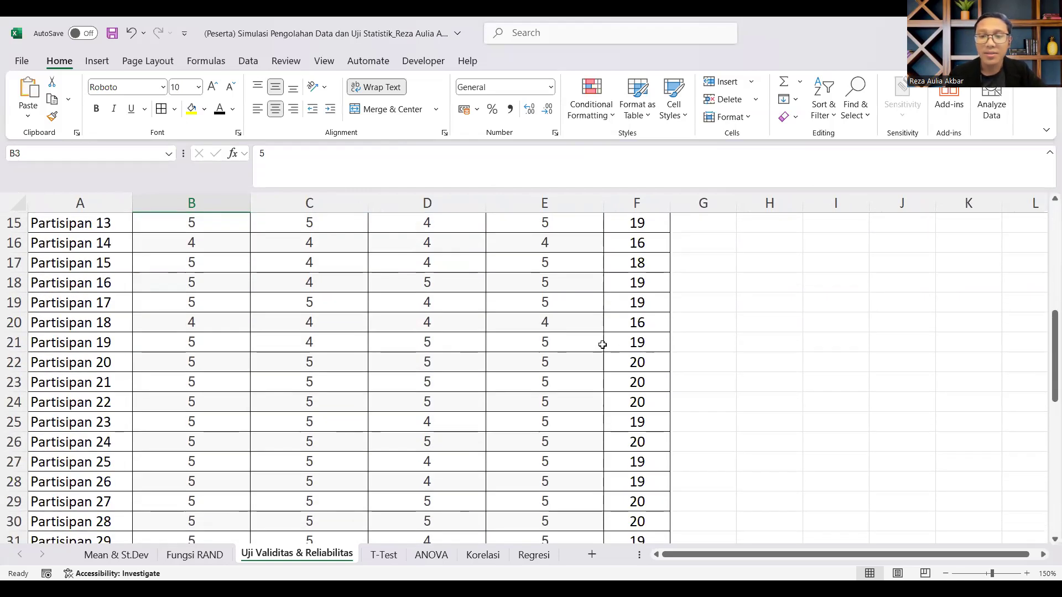
scroll(597, 351, up, 5)
click(182, 368)
click(105, 343)
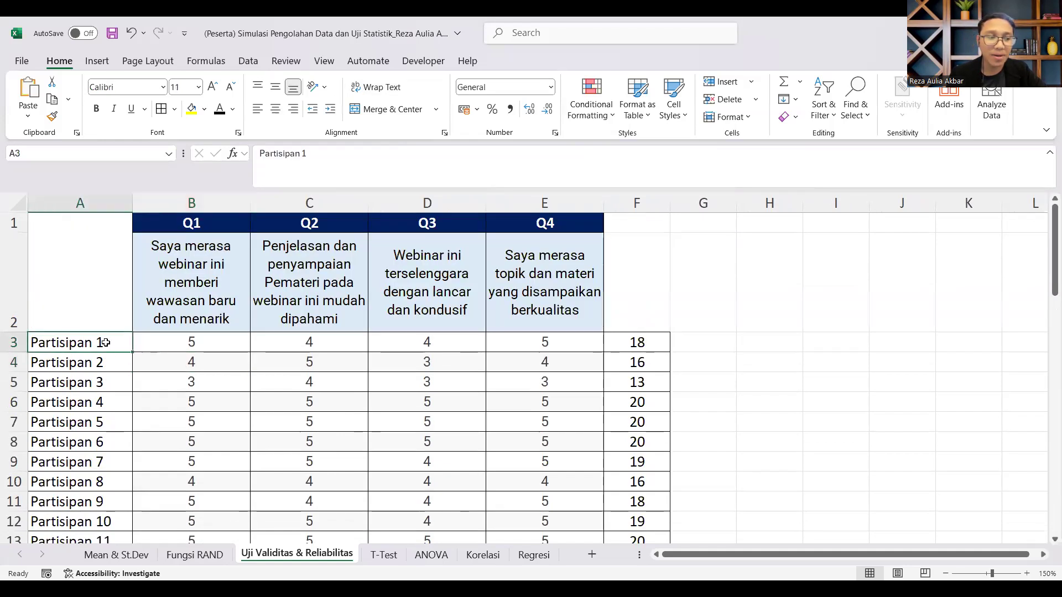
scroll(105, 346, down, 10)
scroll(106, 354, down, 6)
scroll(108, 354, up, 2)
click(105, 358)
scroll(522, 364, up, 8)
scroll(523, 363, up, 7)
Step: Enter the header Total in cell F2 and check the sum formula in F3
click(628, 305)
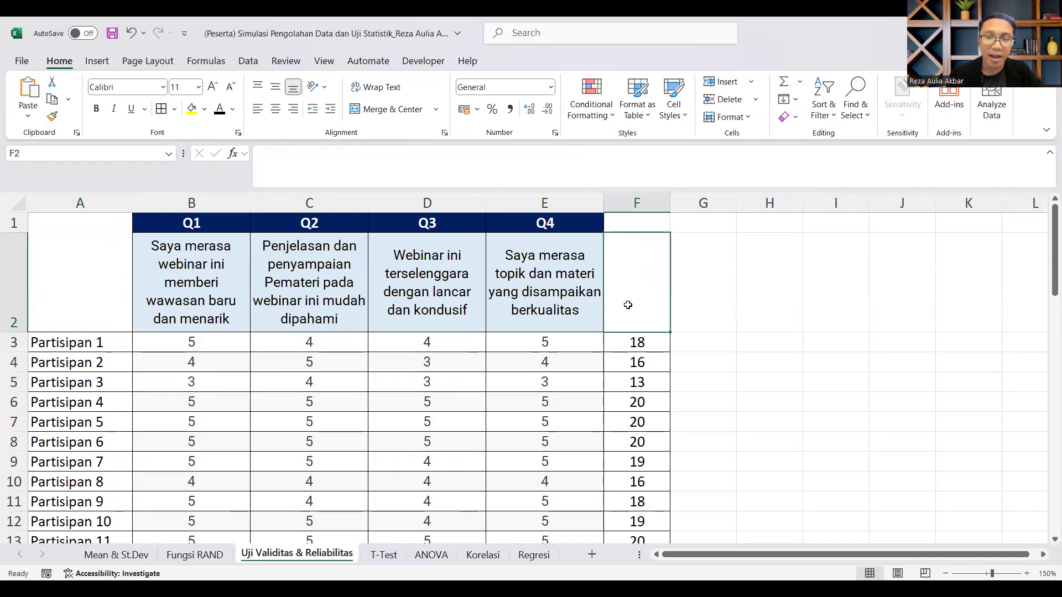
text(Total)
key(Return)
click(627, 303)
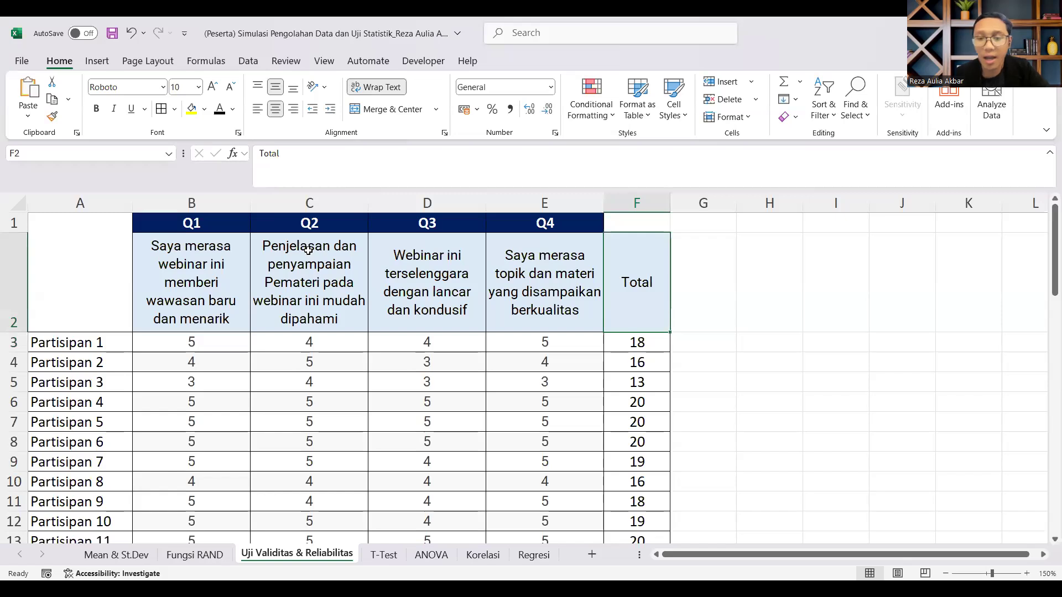
click(629, 344)
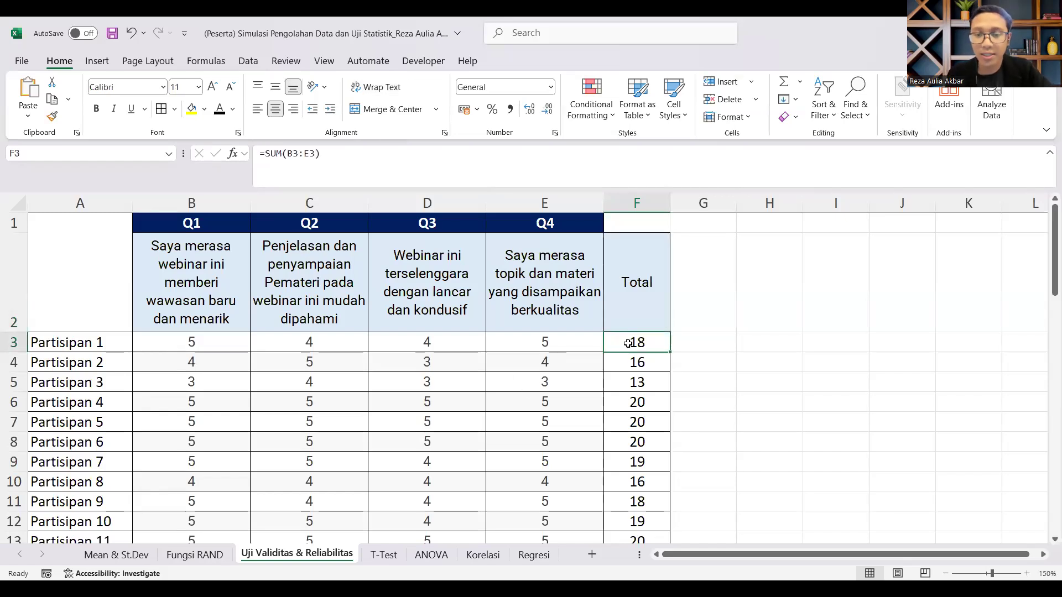
Step: Copy the scores and totals of all 50 participants, range B3:F52
click(204, 343)
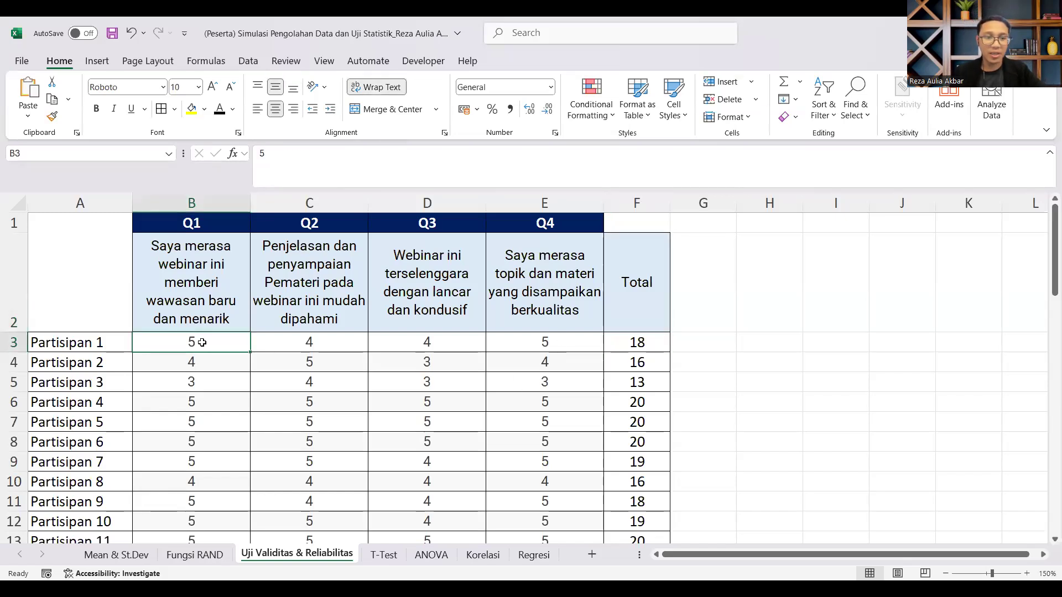
click(186, 297)
click(177, 349)
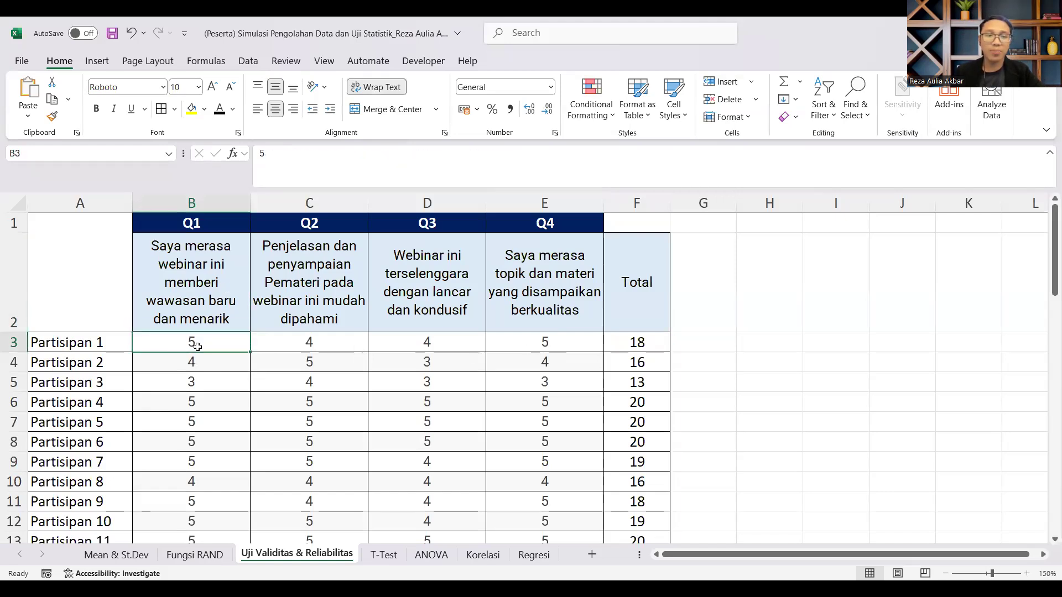
scroll(637, 357, down, 10)
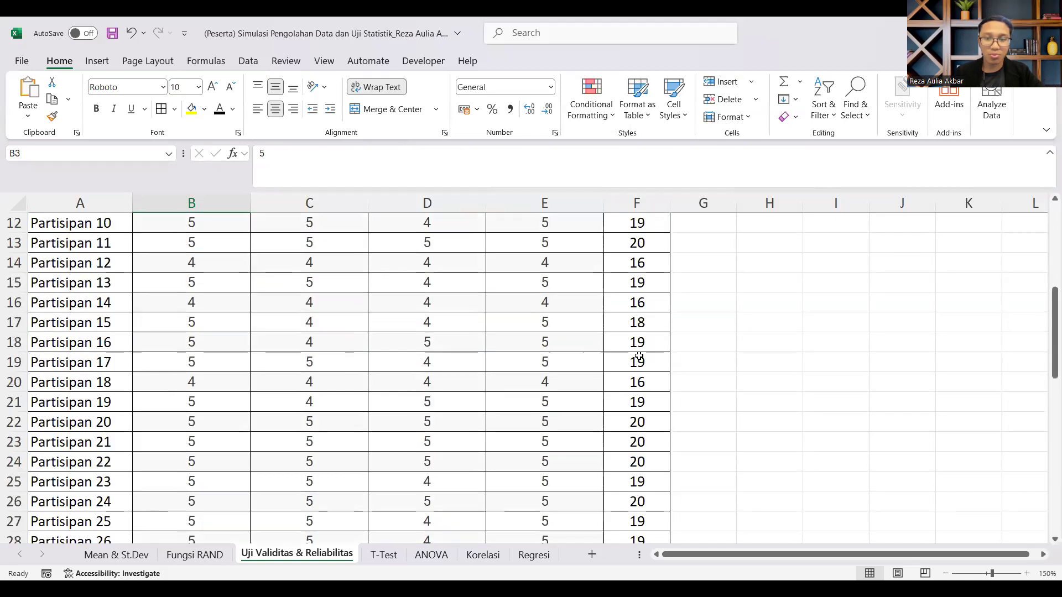
scroll(638, 372, down, 6)
shift+click(636, 301)
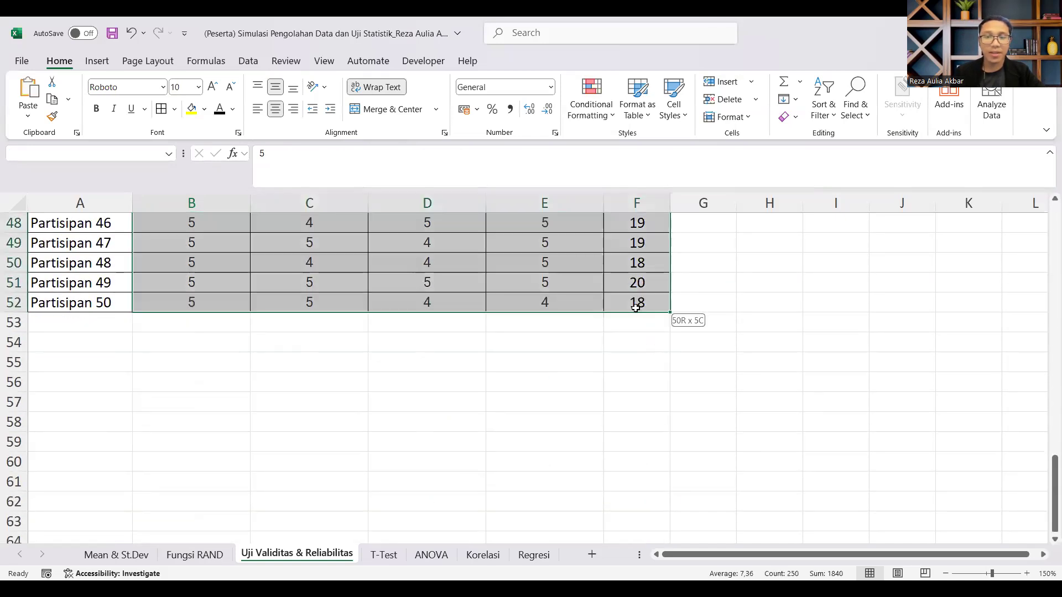
scroll(636, 307, up, 13)
key(ctrl+c)
scroll(462, 308, up, 3)
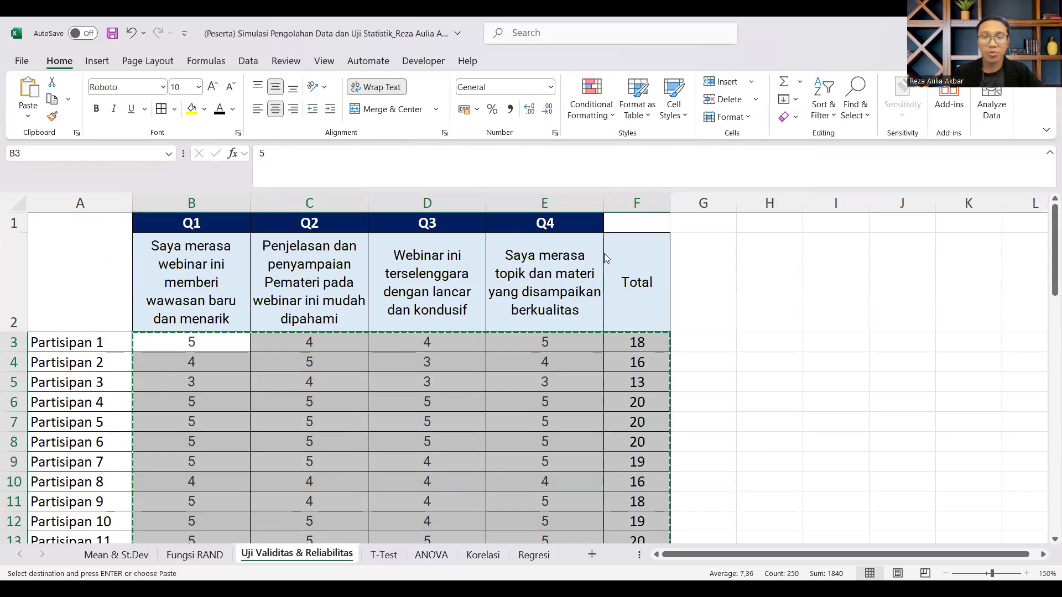
Step: Switch to Minitab and paste the copied scores into Worksheet 1, starting at row 1 of column C1
key(alt+Tab)
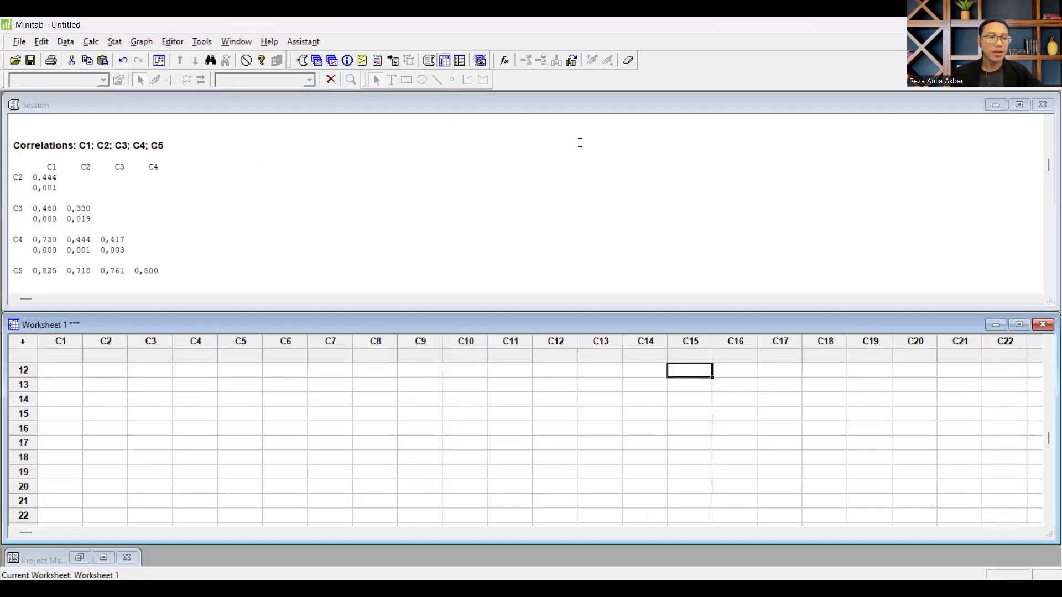
scroll(91, 421, up, 4)
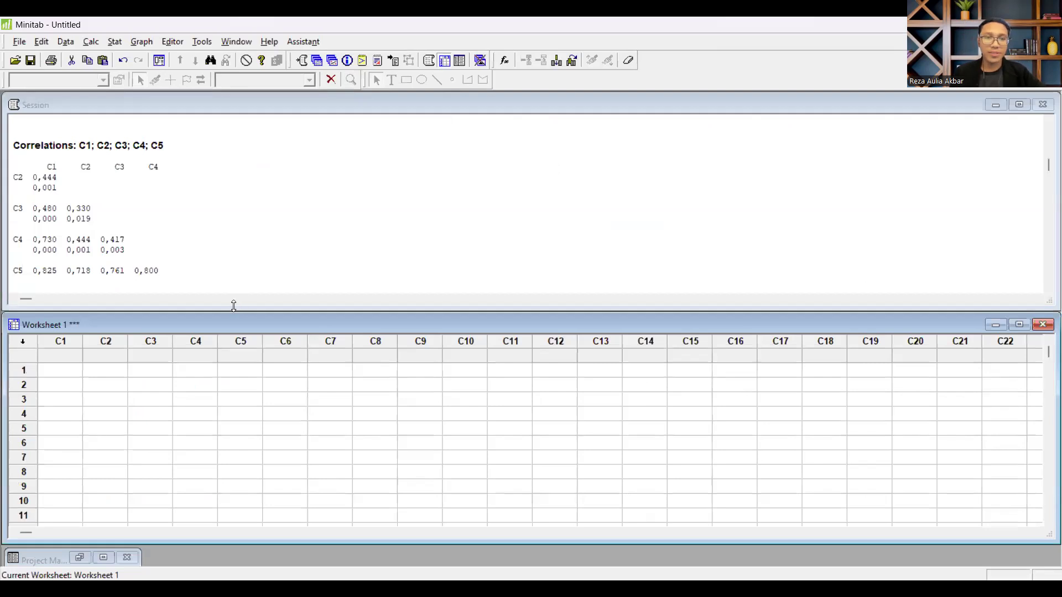
click(67, 370)
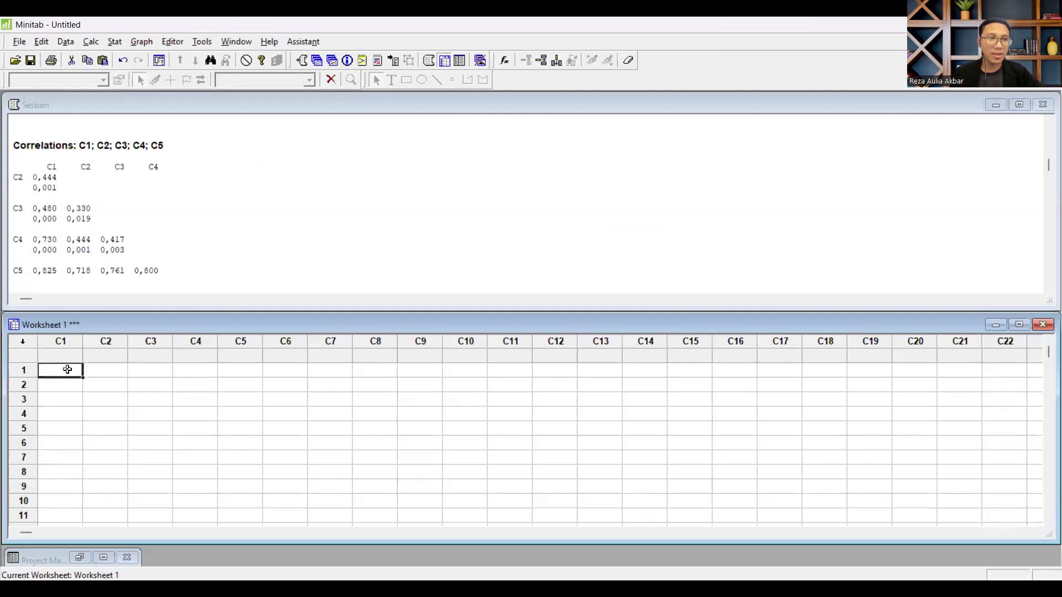
key(ctrl+v)
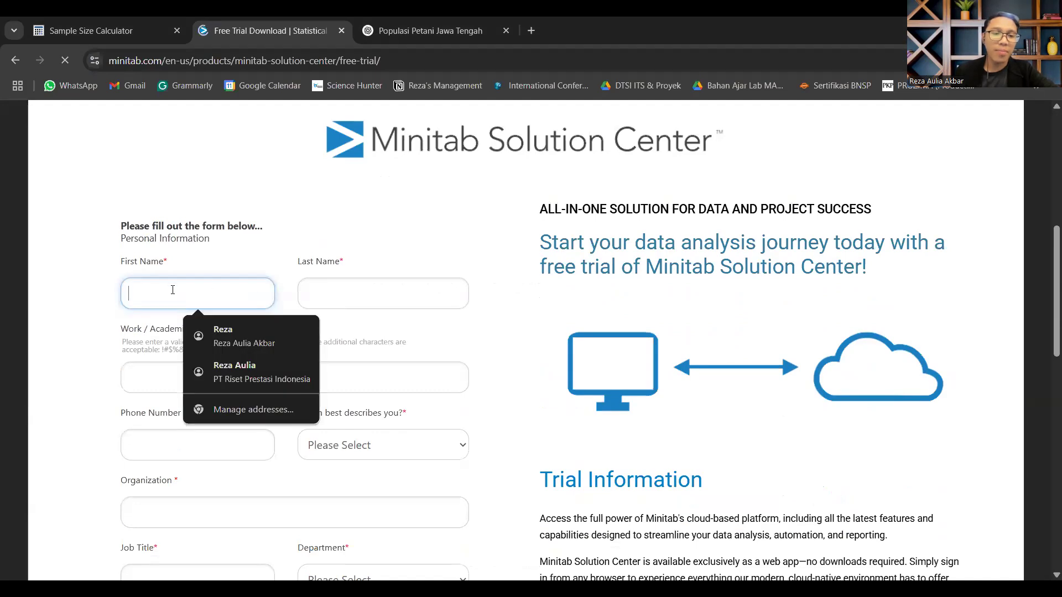
Step: Go through the name, Work / Academic Email and Phone Number fields of the Minitab free trial form without filling them in
click(335, 293)
scroll(321, 310, down, 1)
click(251, 326)
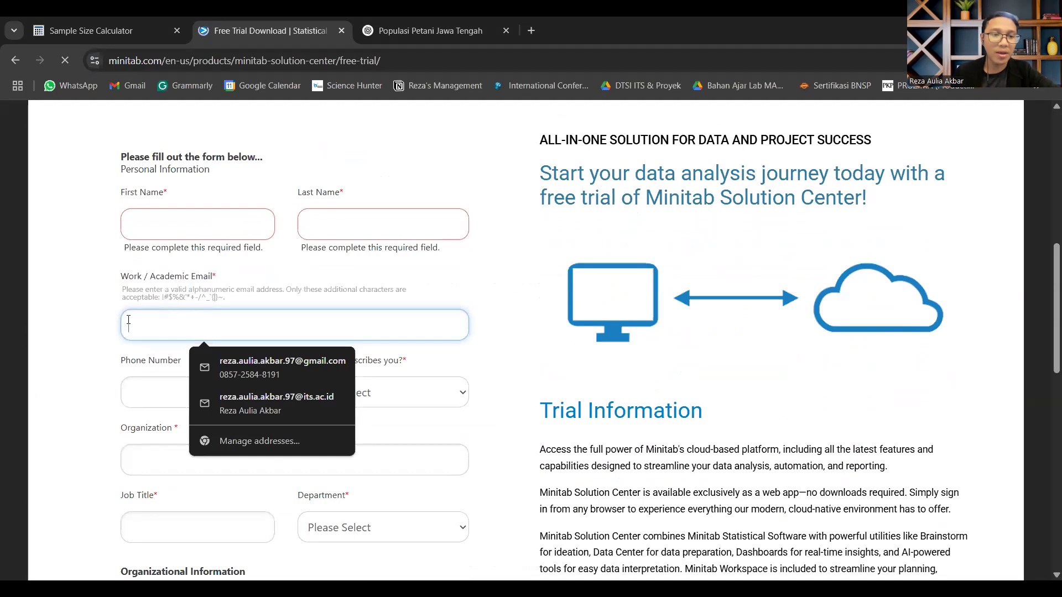
click(548, 343)
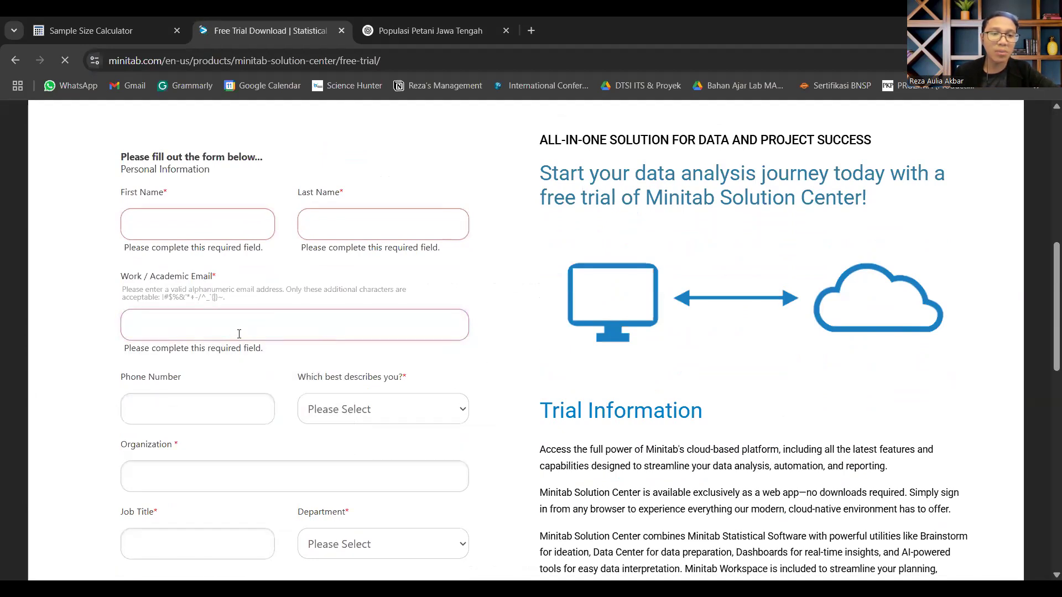
click(217, 326)
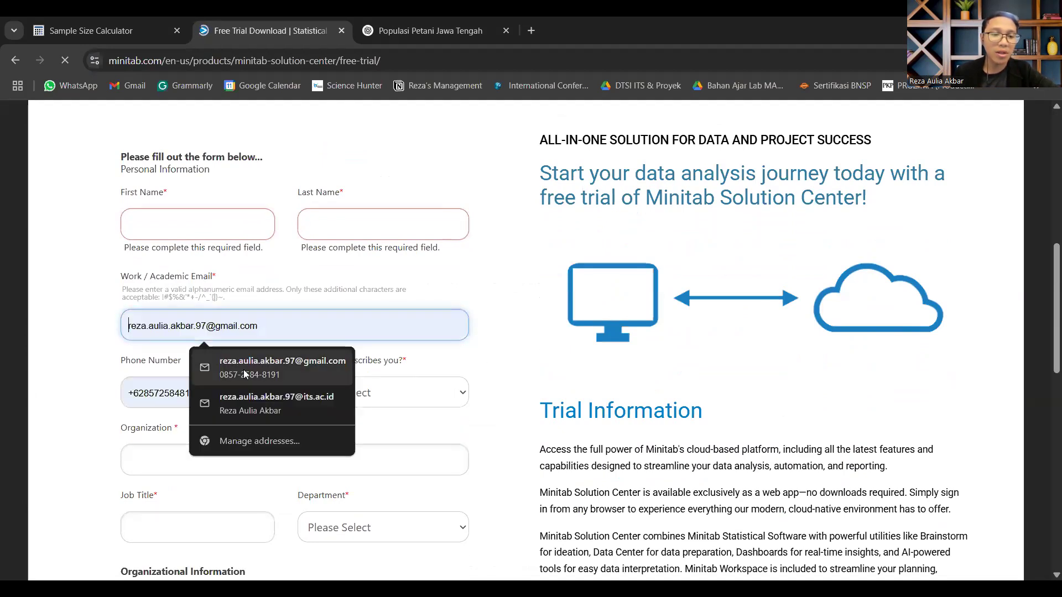
click(539, 357)
scroll(184, 347, down, 1)
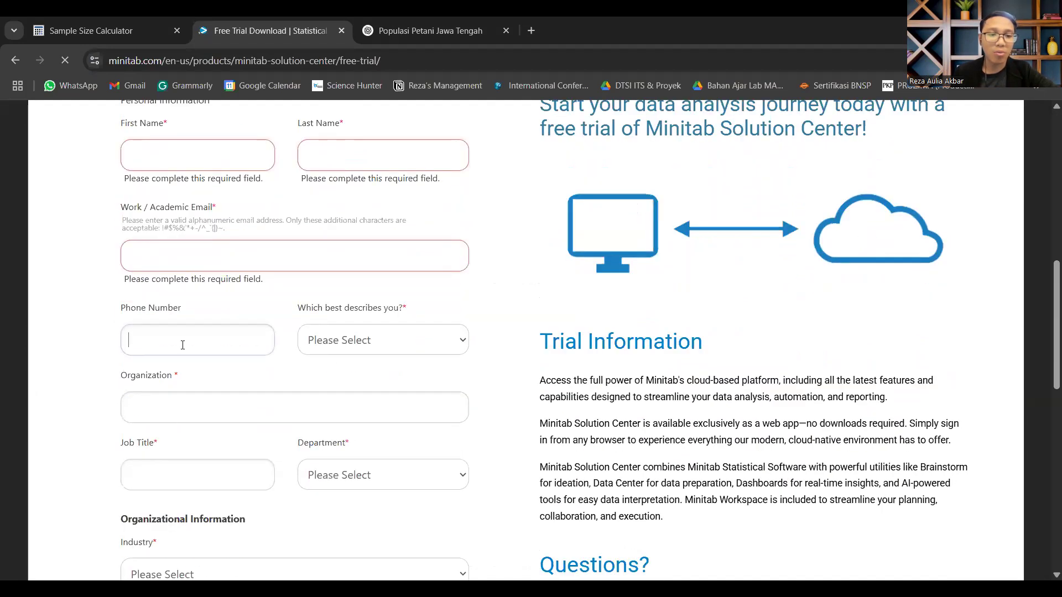
click(533, 317)
Step: Set "Which best describes you?" to Full Time Student and look at the Organization field
click(422, 327)
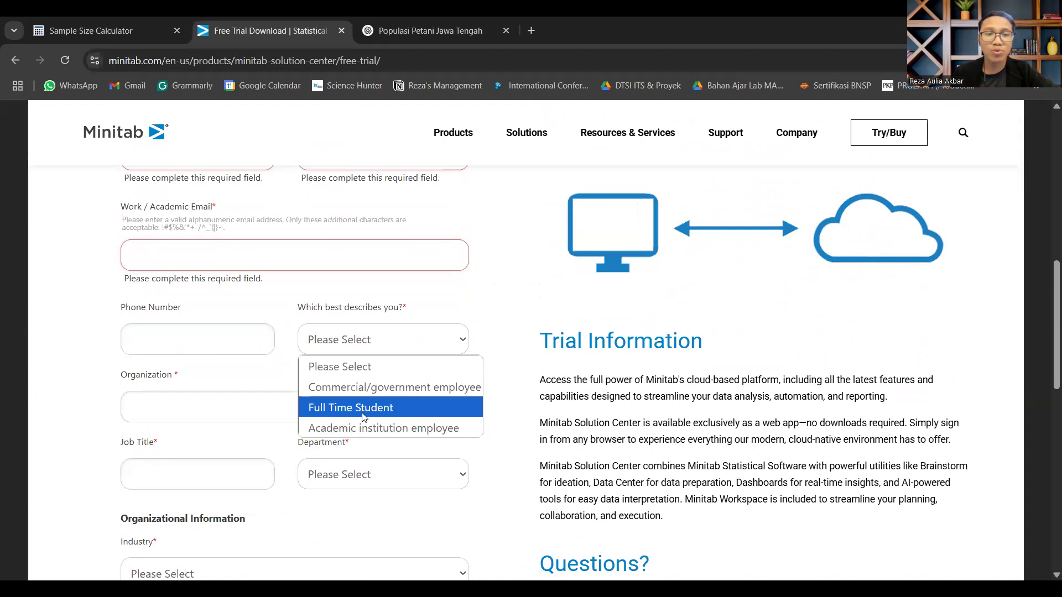
click(363, 409)
scroll(288, 365, down, 1)
click(244, 338)
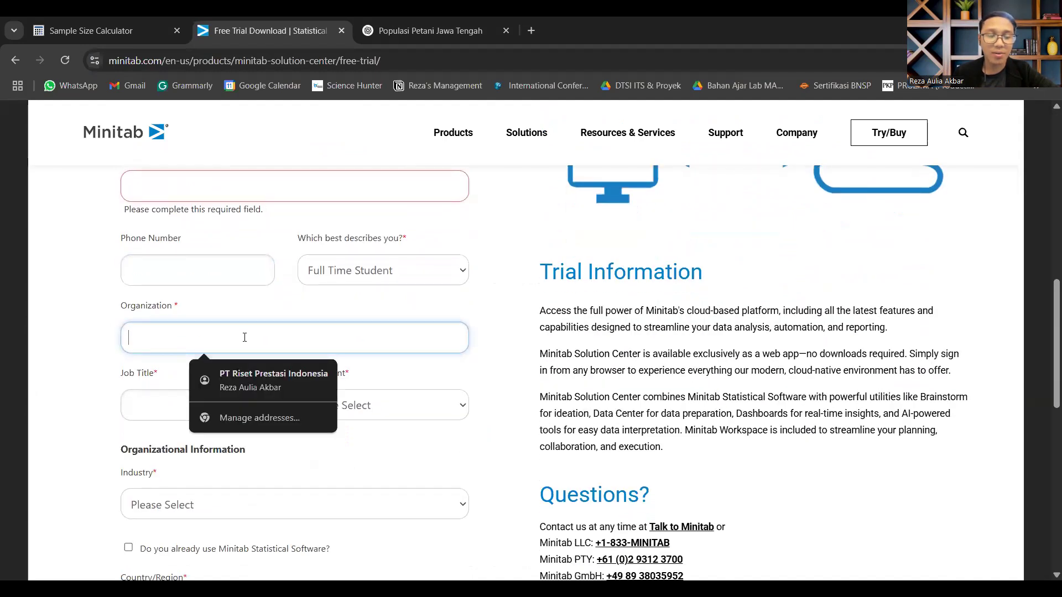
click(69, 363)
Step: Pass the Job Title field and set Department to Research & Development
scroll(230, 377, down, 1)
click(195, 358)
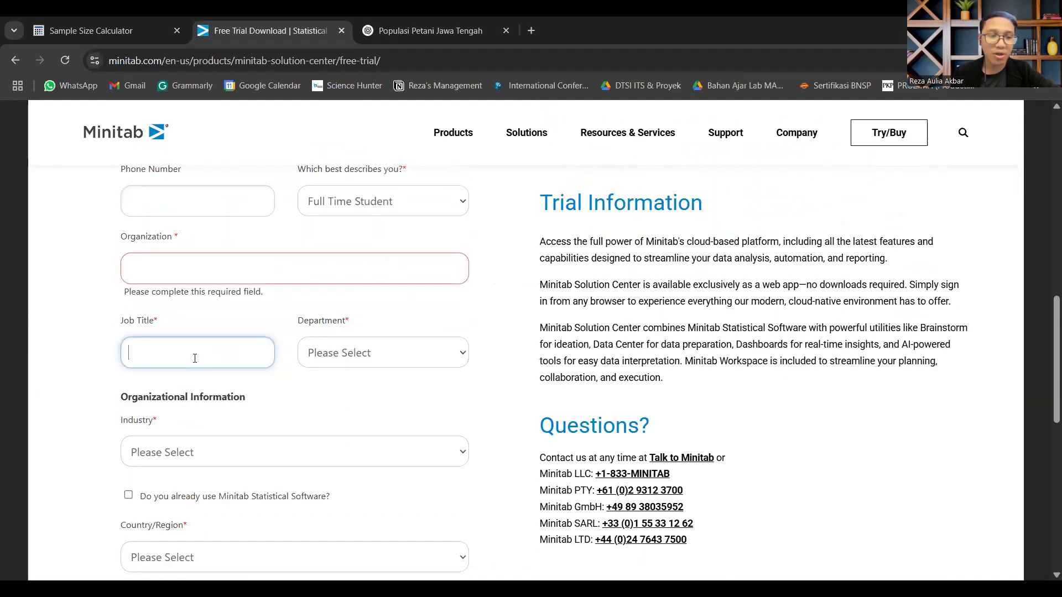
click(347, 360)
scroll(359, 285, down, 3)
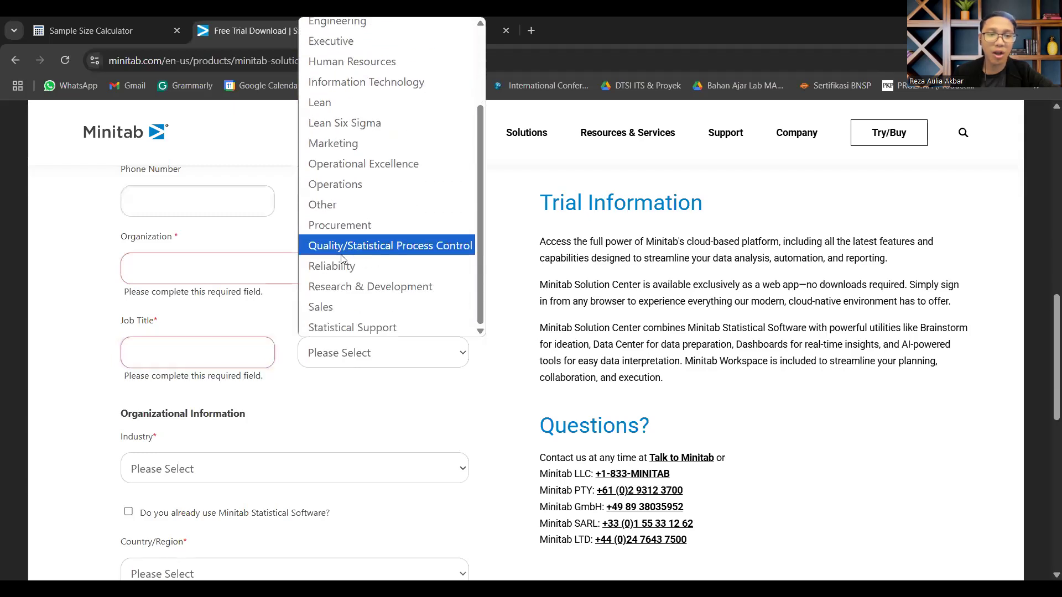
click(363, 285)
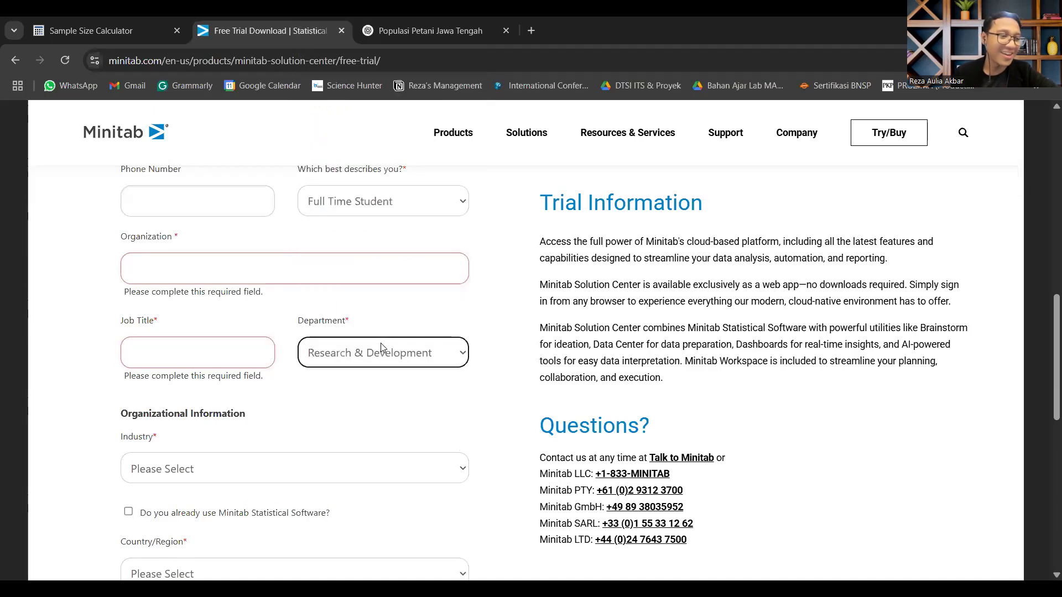
Step: Set Industry to Education and Country/Region to Indonesia in the trial form
scroll(373, 379, down, 2)
click(204, 341)
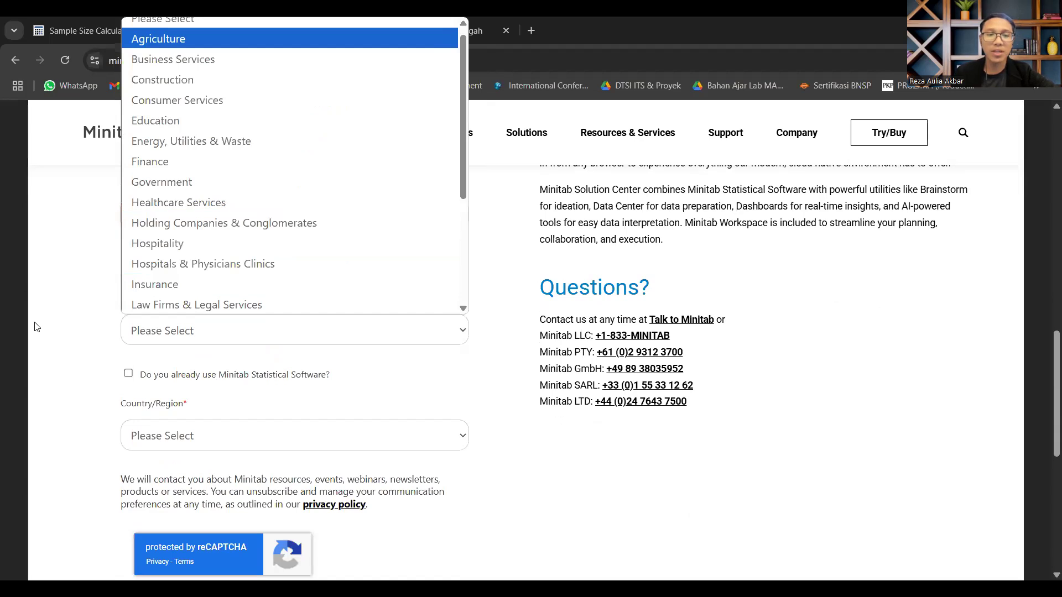
click(166, 120)
click(189, 432)
scroll(220, 289, down, 20)
scroll(230, 160, up, 5)
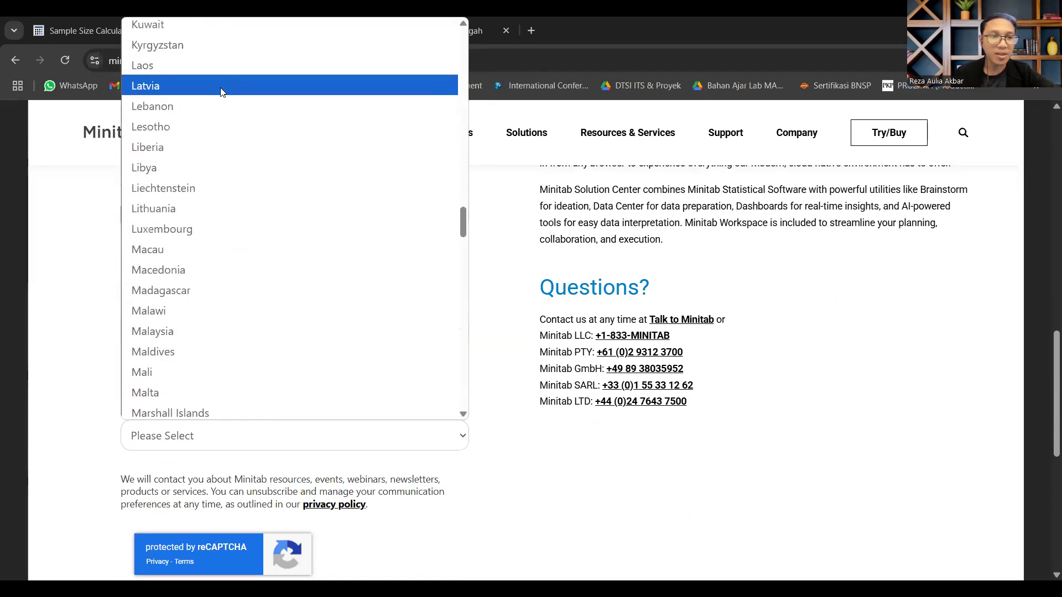
scroll(189, 256, down, 8)
scroll(188, 238, up, 18)
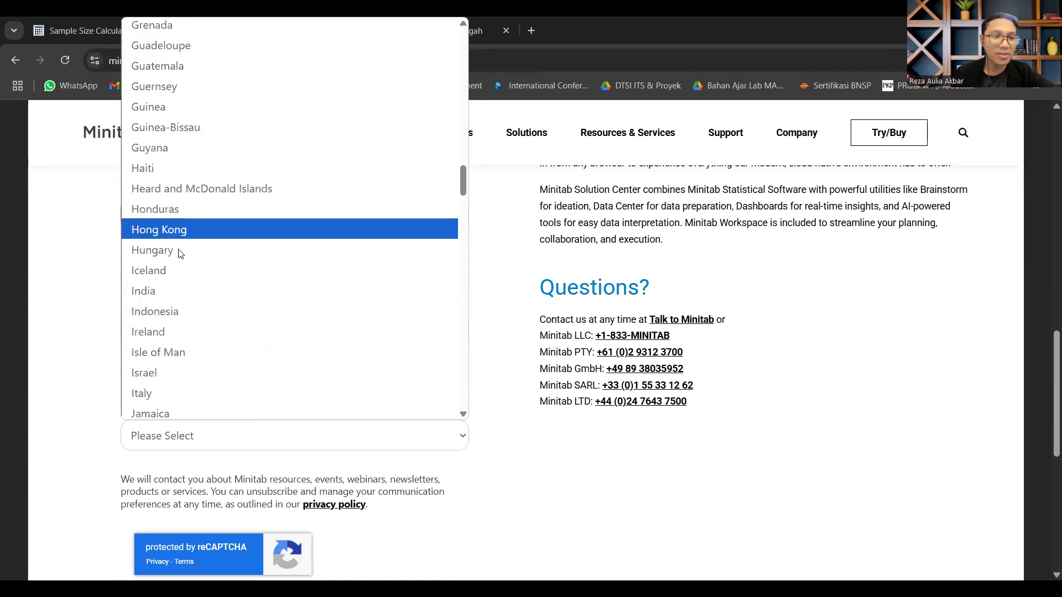
click(178, 308)
Step: Check the remaining fields at the end of the free trial form and submit it
scroll(297, 455, down, 2)
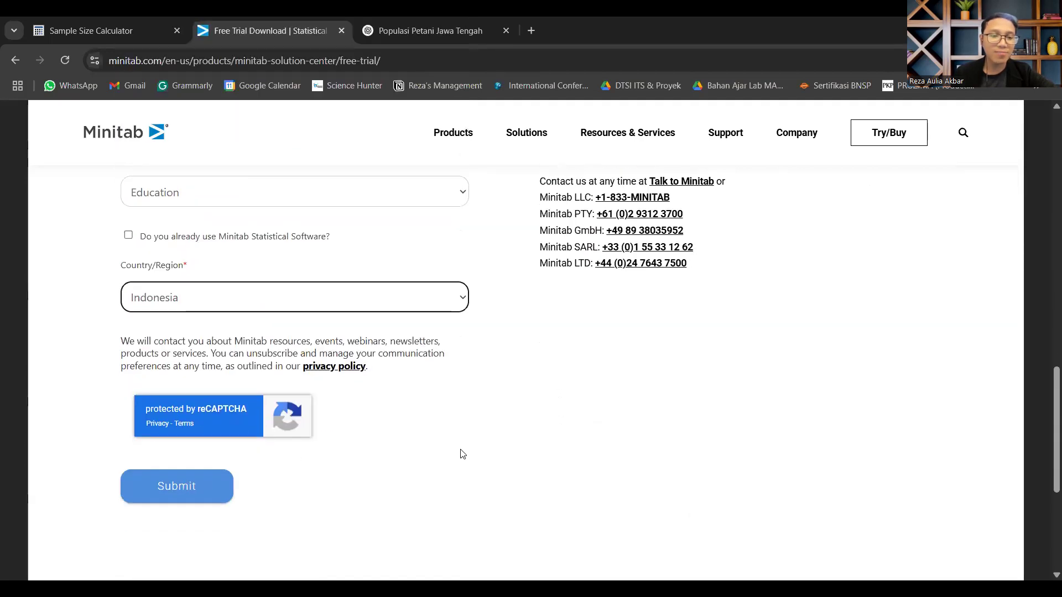
scroll(137, 299, up, 2)
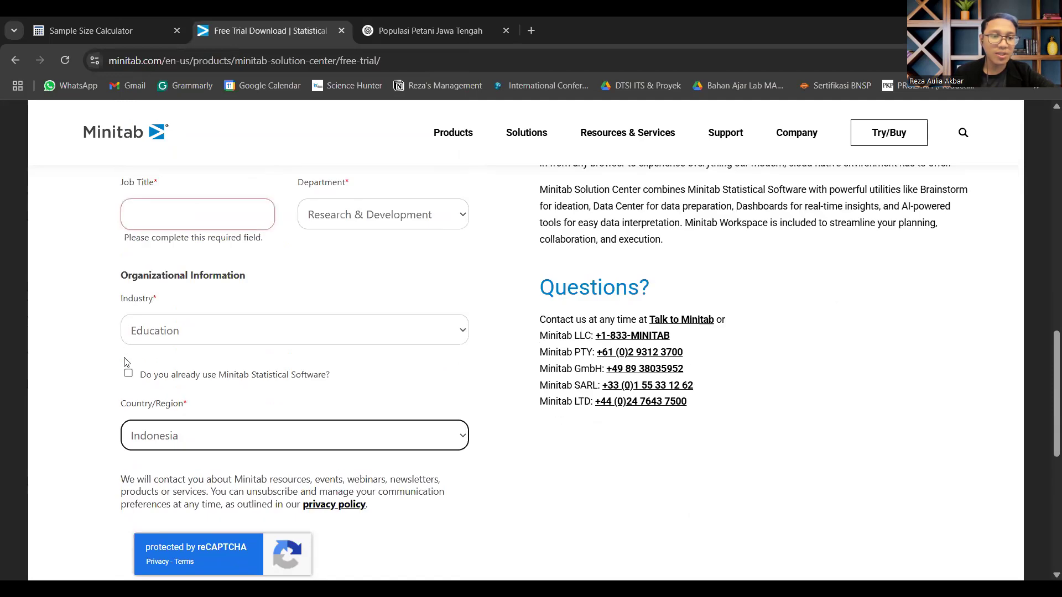
scroll(182, 359, down, 4)
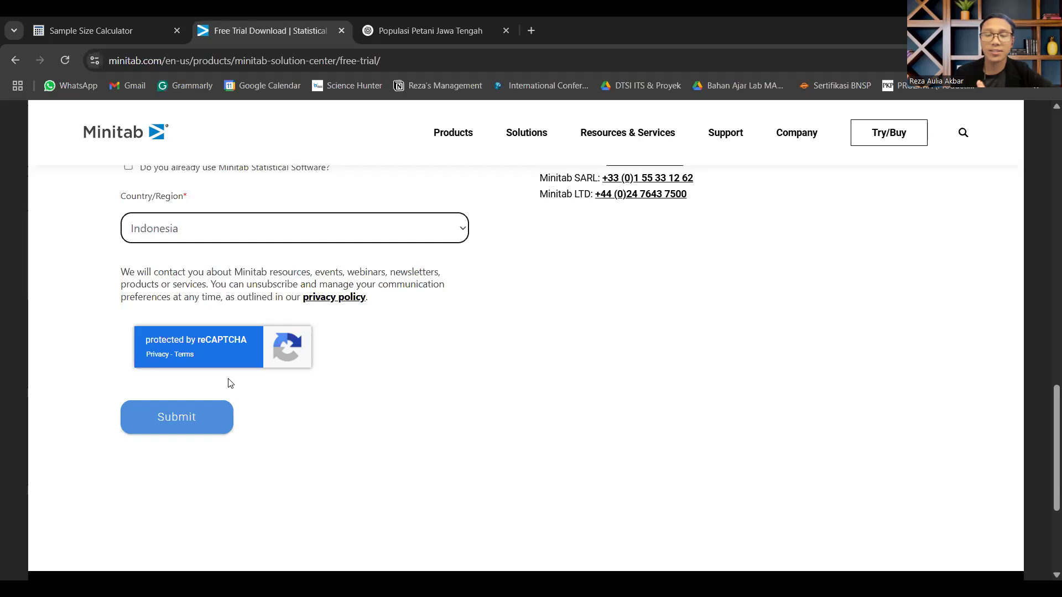
click(220, 417)
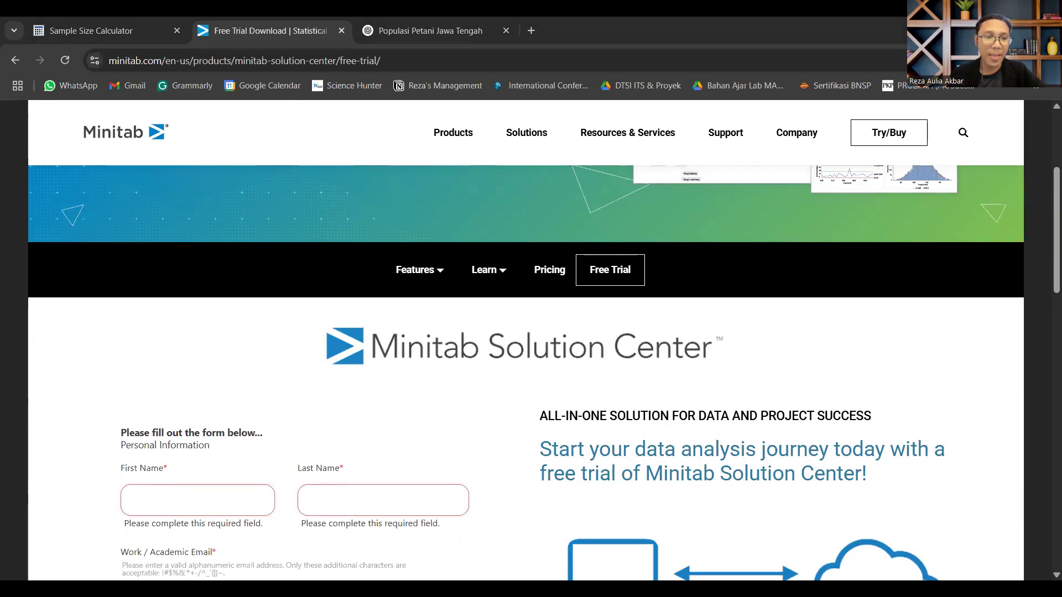
Step: Switch back to Minitab and look over the pasted scores in columns C1 to C5
key(alt+Tab)
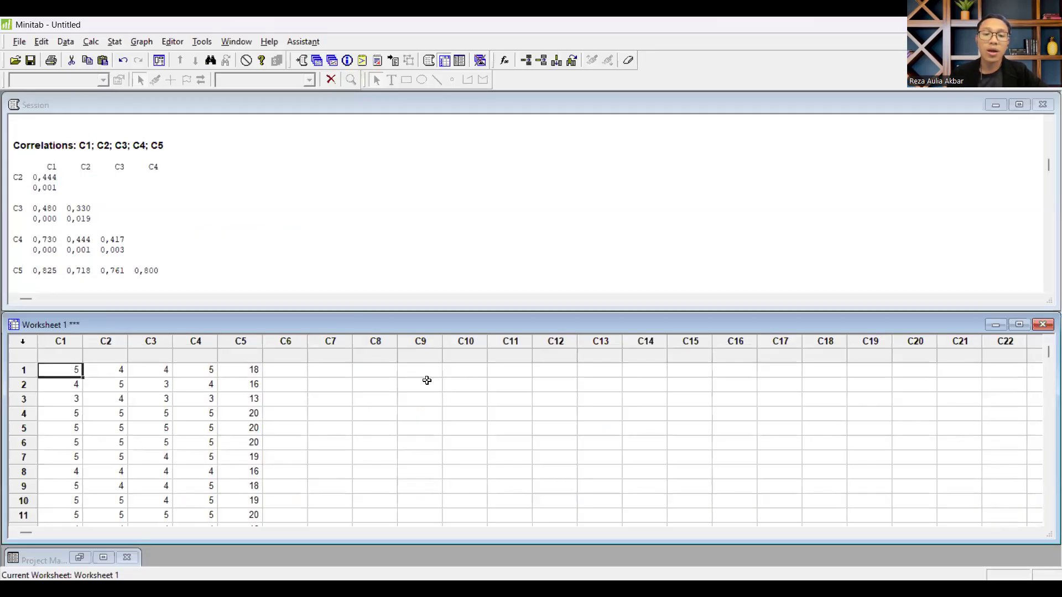
scroll(426, 379, down, 4)
scroll(412, 384, up, 5)
scroll(410, 387, up, 1)
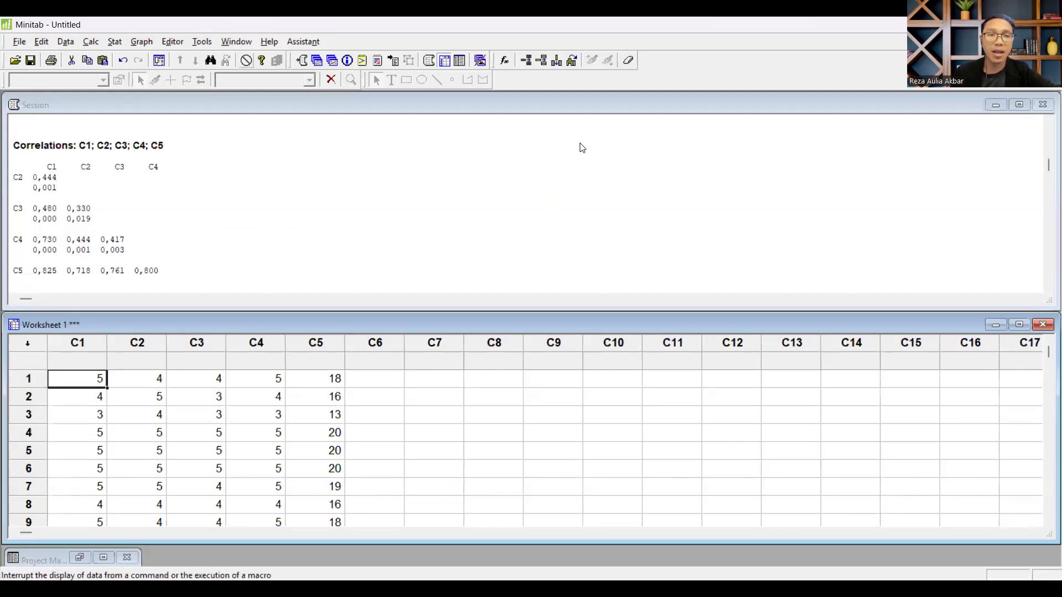
click(118, 45)
mouse_move(144, 58)
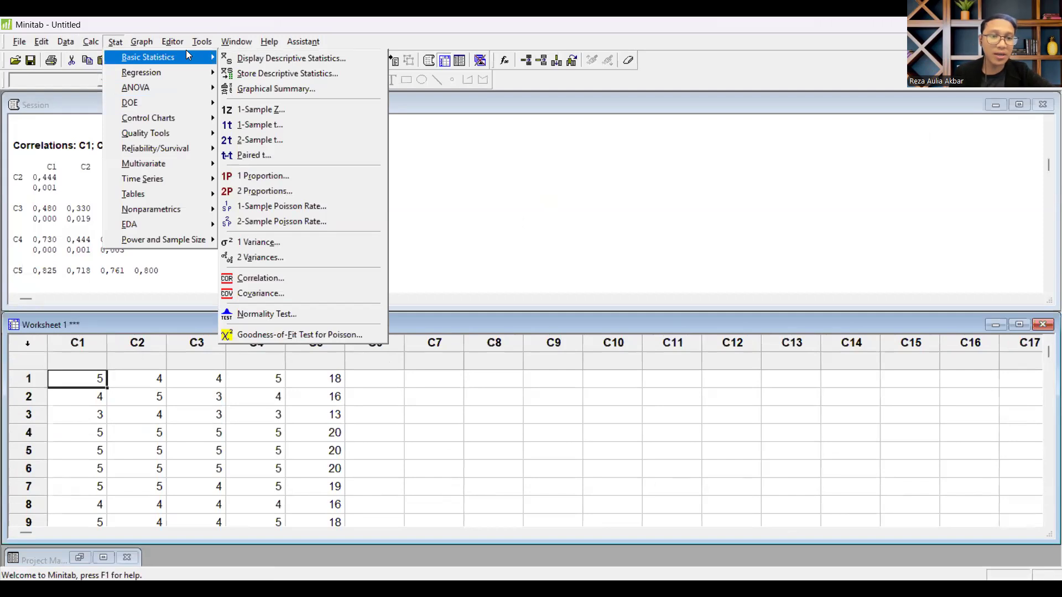
click(318, 155)
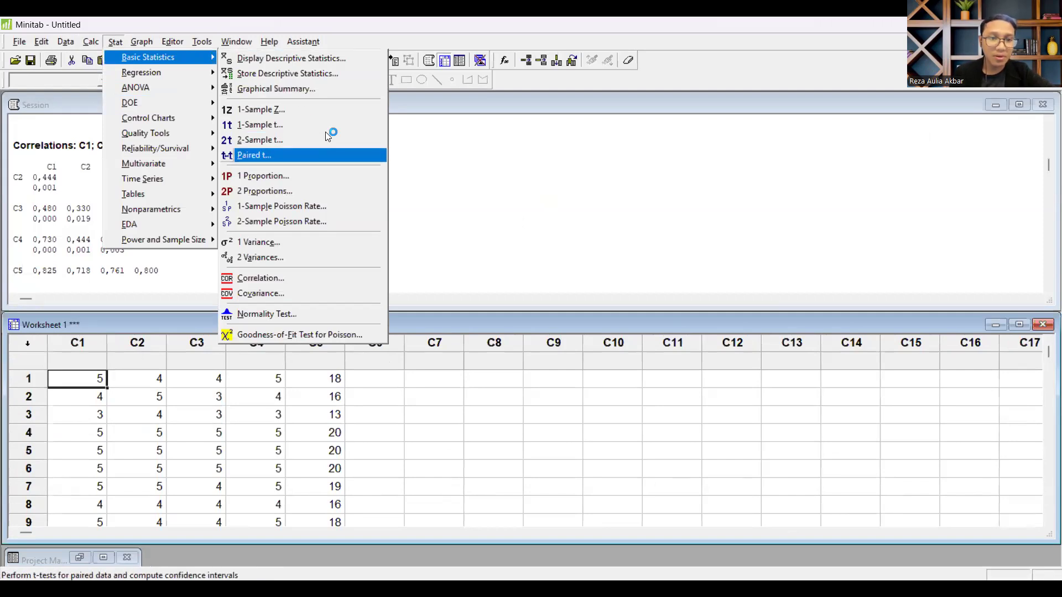
Step: Start a Correlation analysis from the basic statistics and clear the existing C1-C5 entry from its variables
click(115, 42)
click(114, 44)
mouse_move(131, 56)
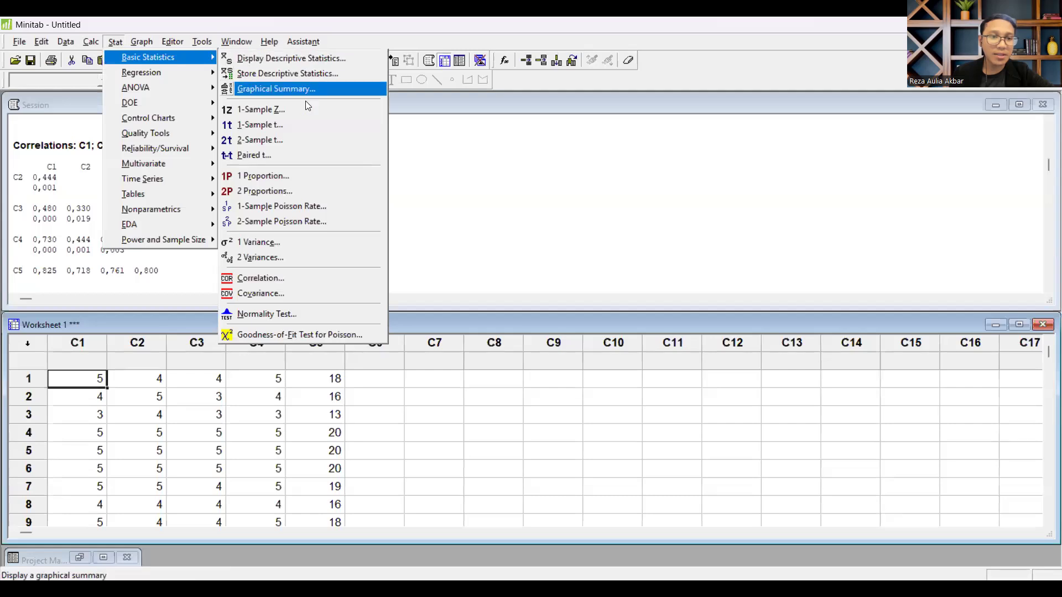
click(300, 276)
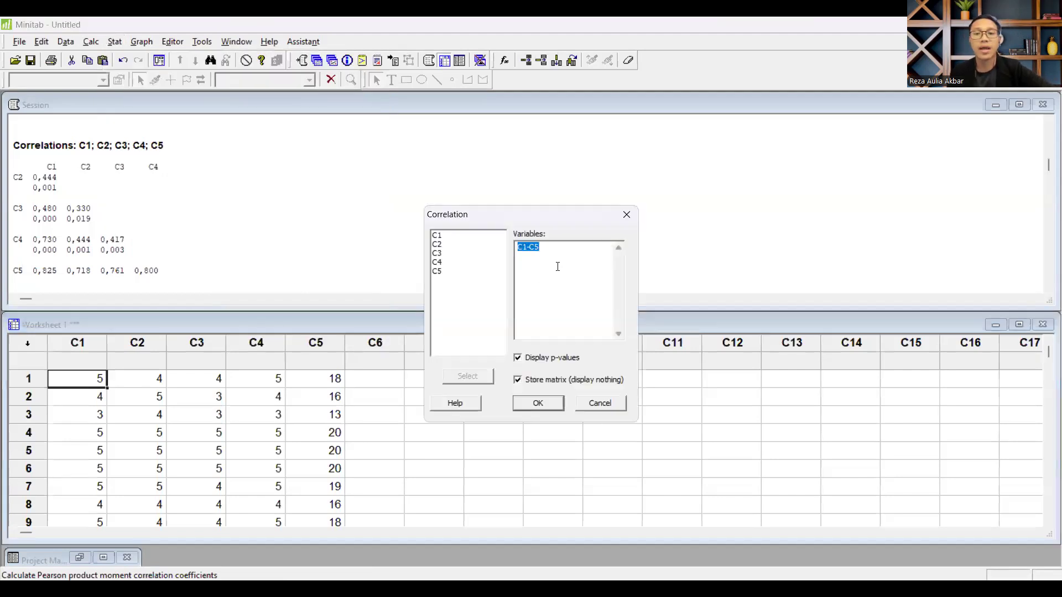
key(Delete)
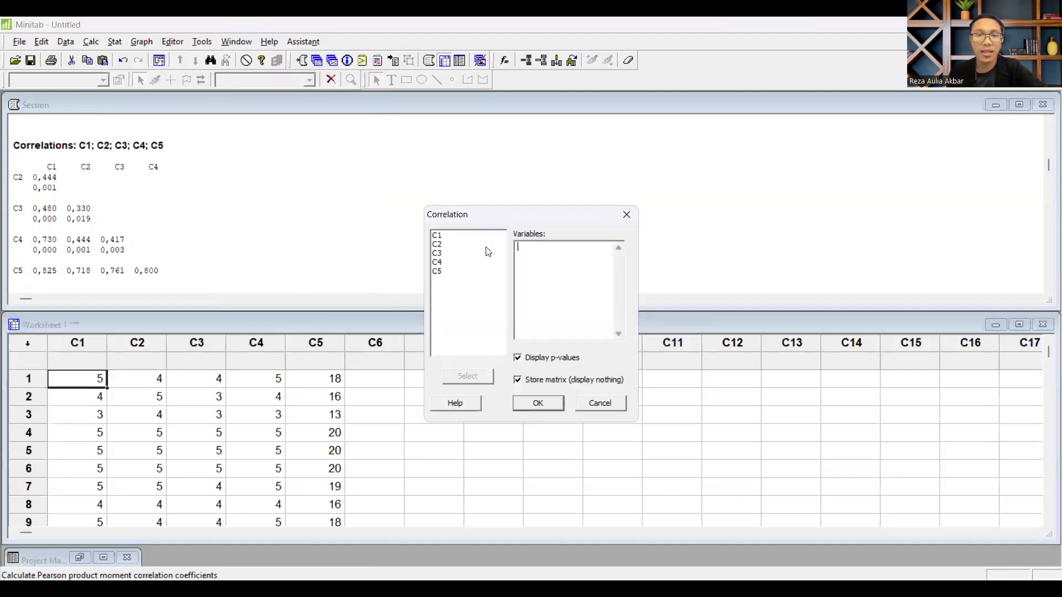
Step: Add C1 through C5 as the correlation variables, turn off Store matrix (display nothing), and run the analysis with p-values
click(441, 238)
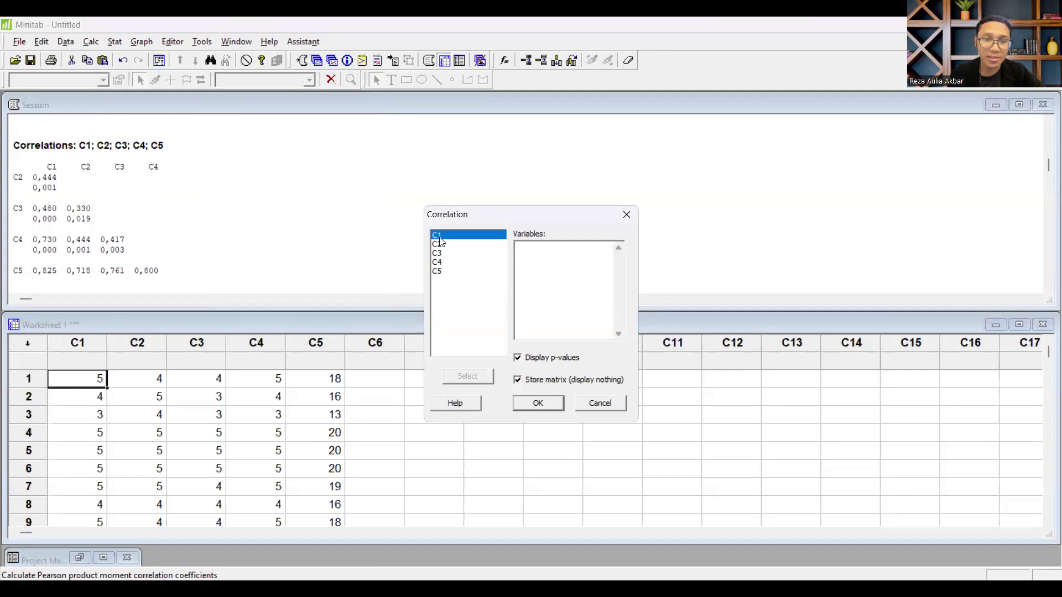
shift+click(438, 272)
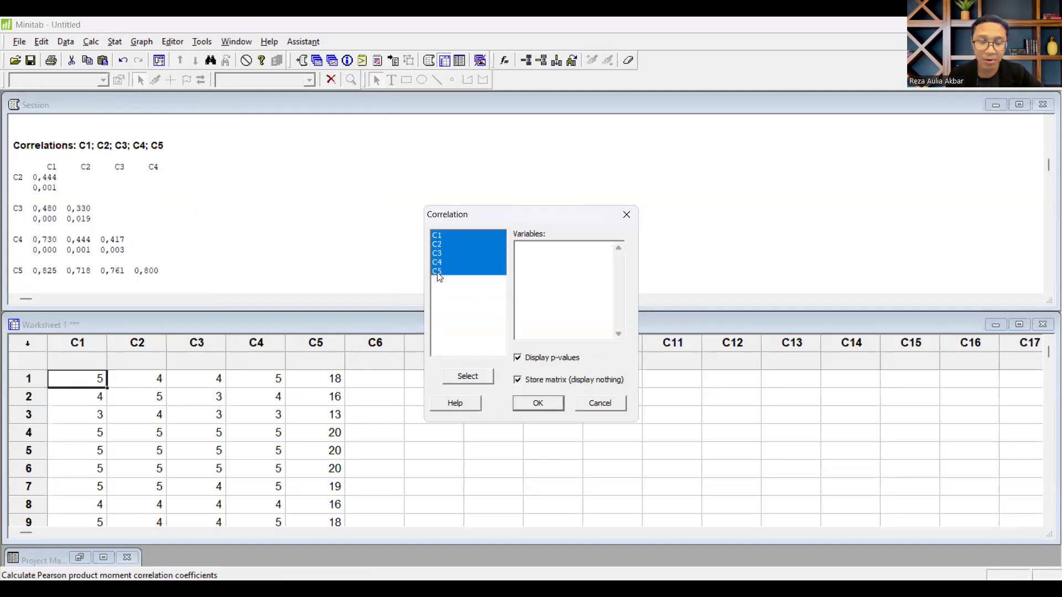
click(479, 376)
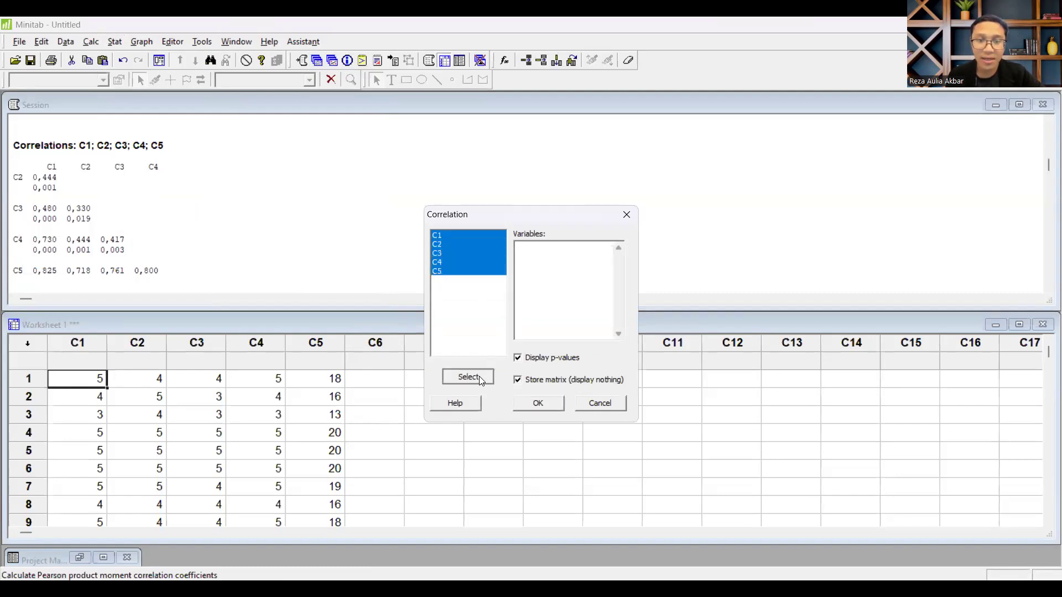
click(531, 382)
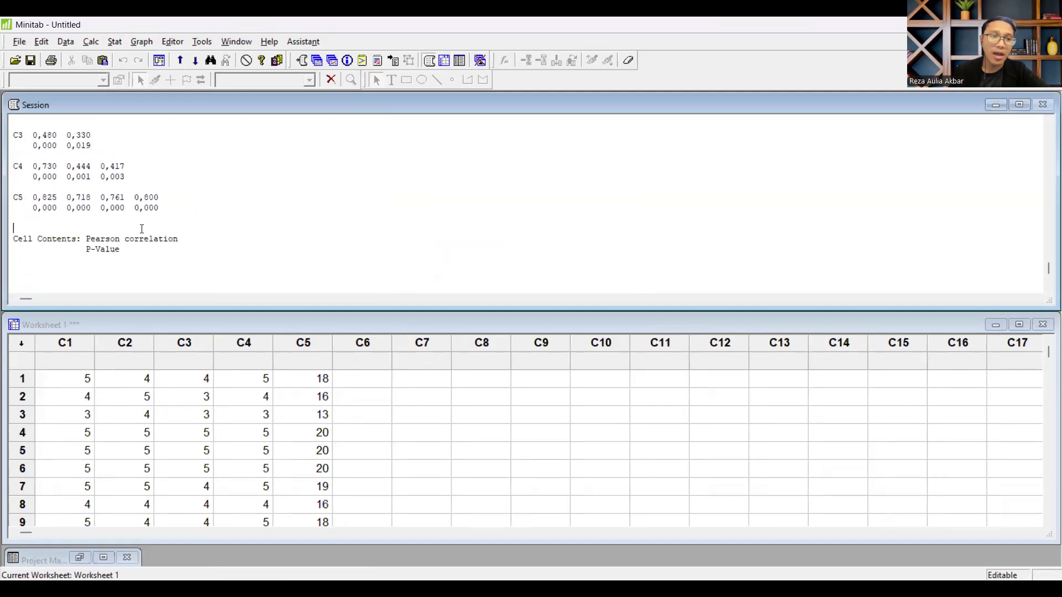
Step: Examine the Pearson correlations and p-values for C1 to C5 in the session output, especially the C5 row
scroll(144, 229, up, 1)
scroll(144, 229, down, 3)
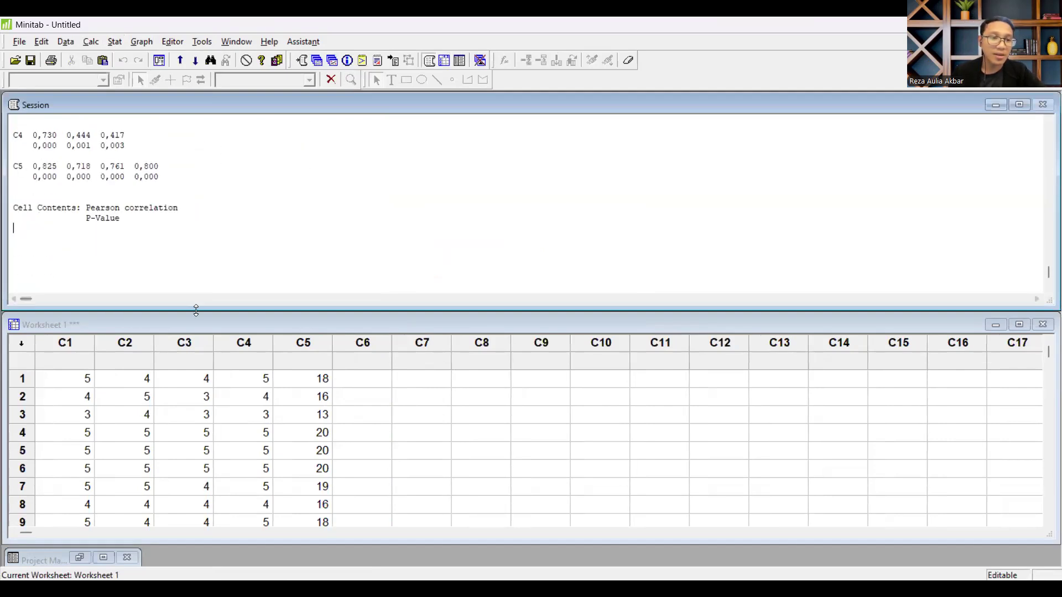
drag(196, 312, 193, 380)
click(138, 214)
scroll(197, 277, up, 1)
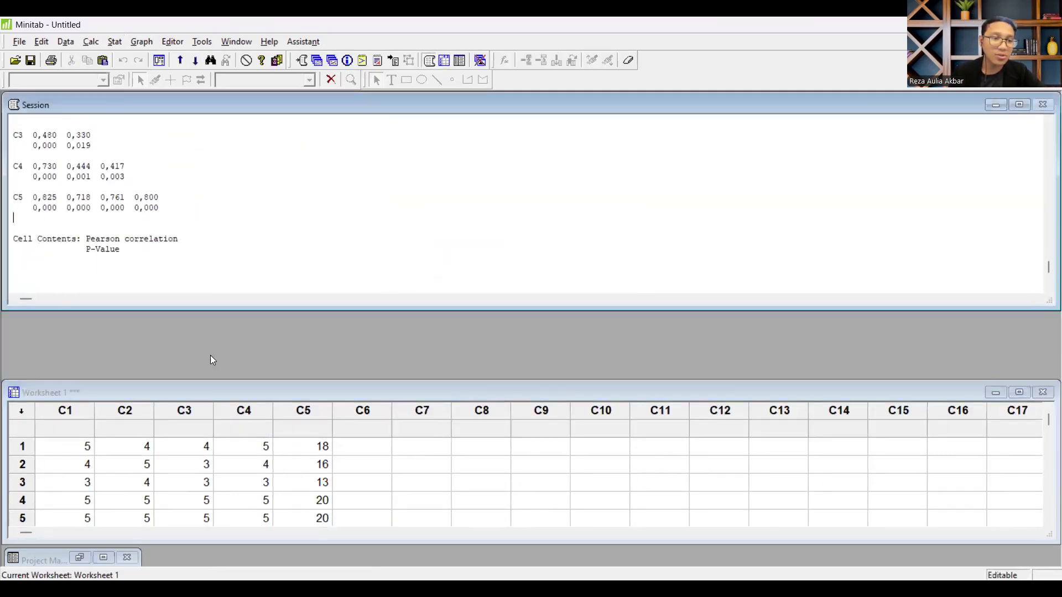
click(221, 380)
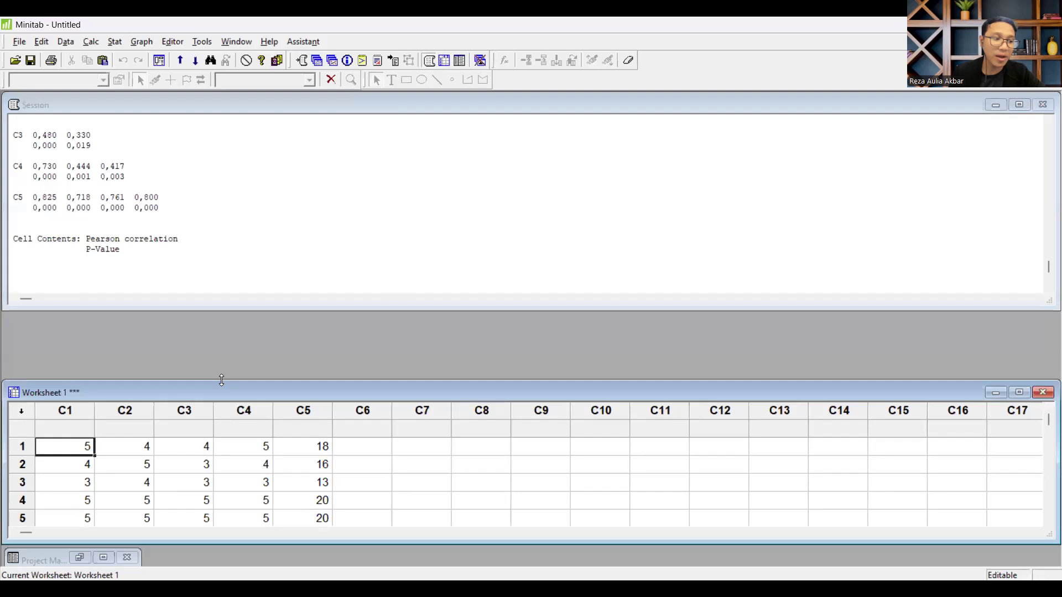
drag(221, 380, 221, 312)
scroll(166, 248, up, 1)
click(118, 230)
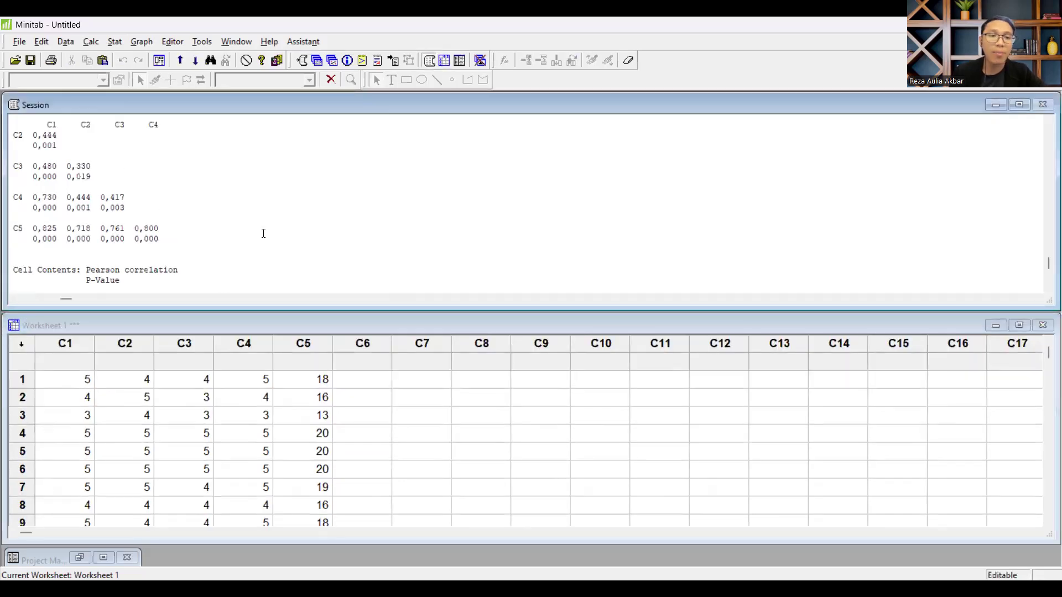
scroll(263, 233, down, 1)
scroll(264, 233, up, 3)
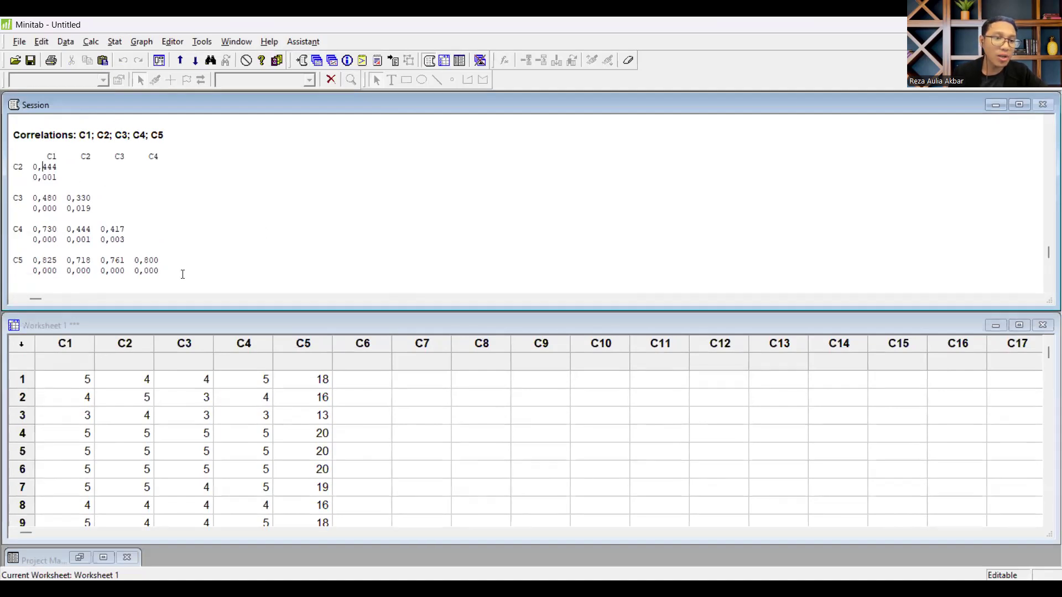
drag(139, 260, 132, 255)
click(443, 231)
scroll(443, 235, up, 1)
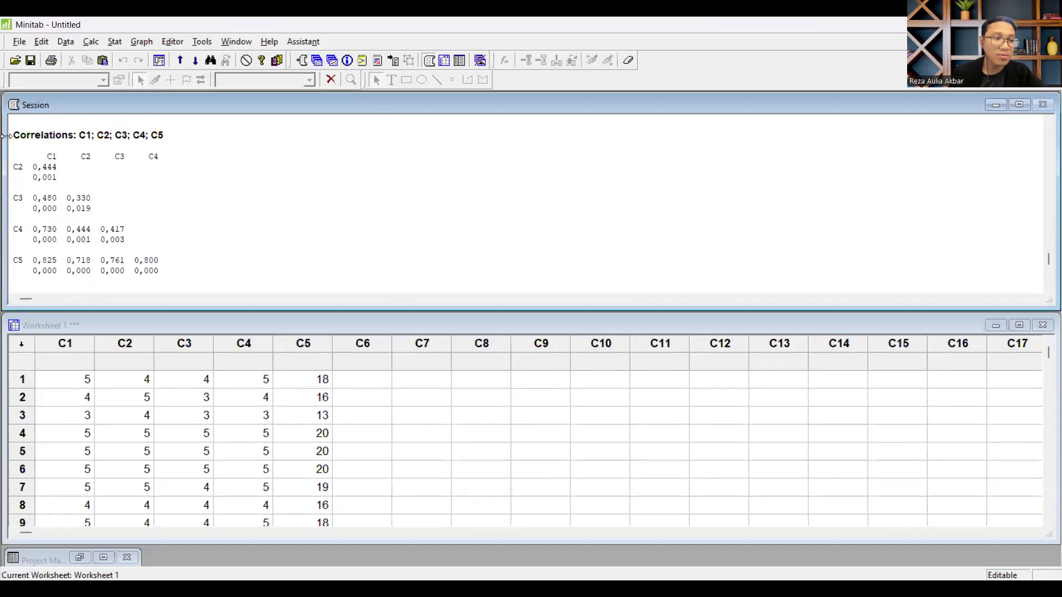
Step: Place a screenshot of the C1 to C5 correlation results in a blank Word document and deselect the picture
key(alt+Tab)
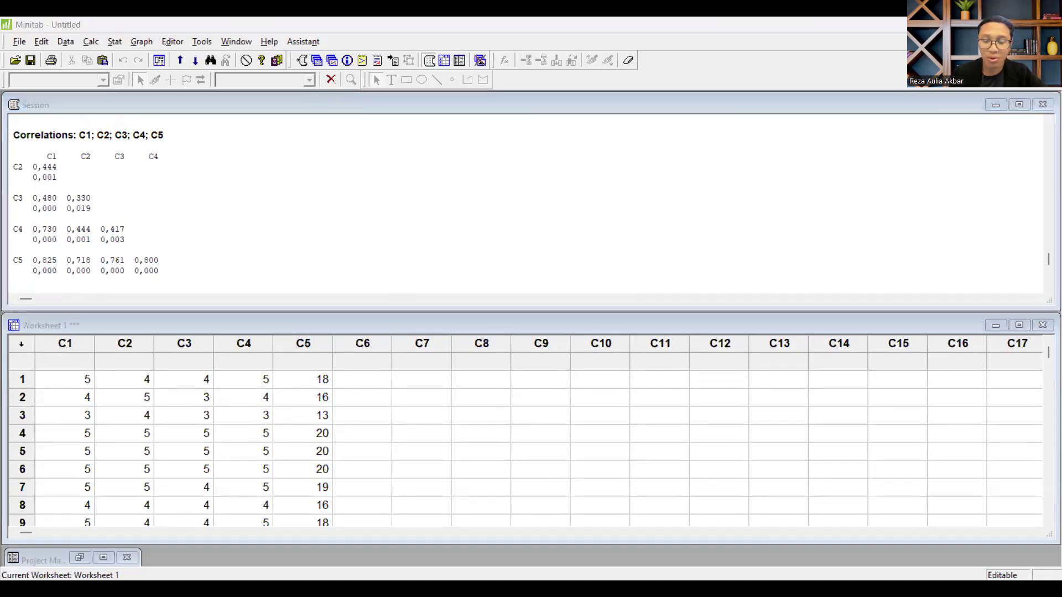
click(14, 229)
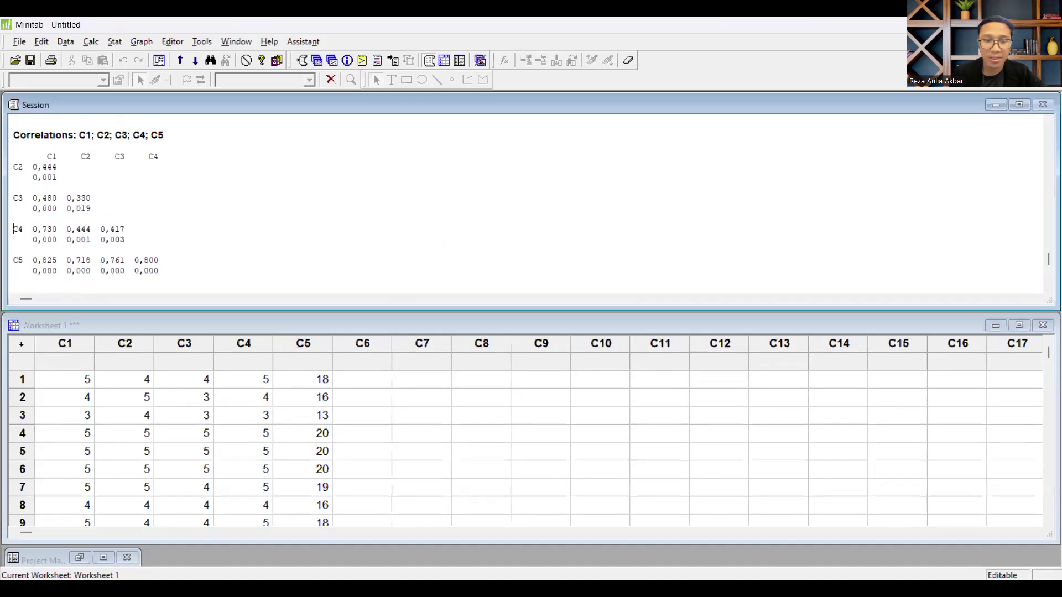
key(alt+Tab)
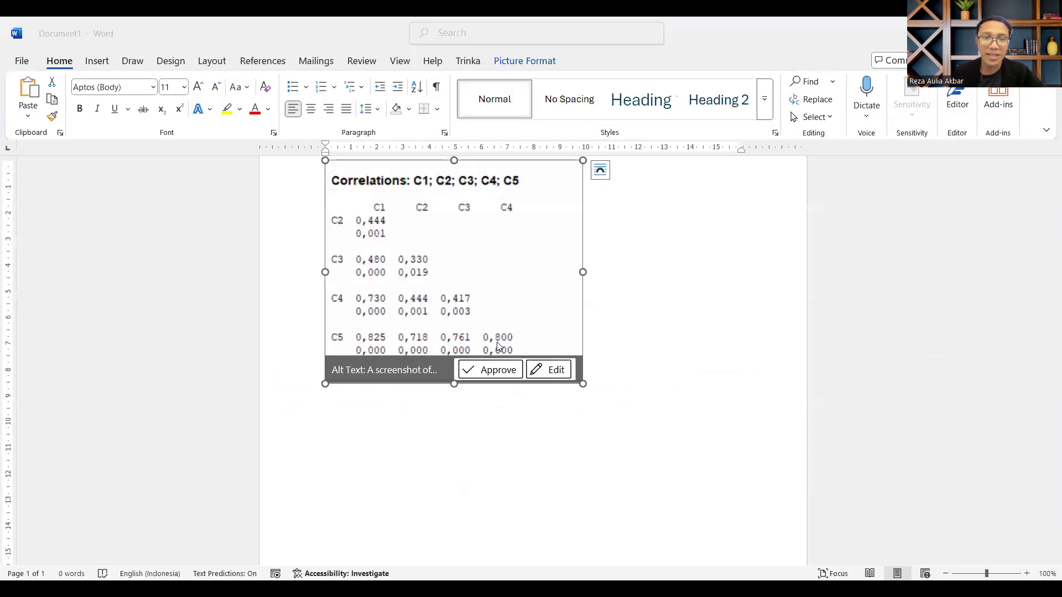
scroll(497, 342, up, 7)
click(654, 315)
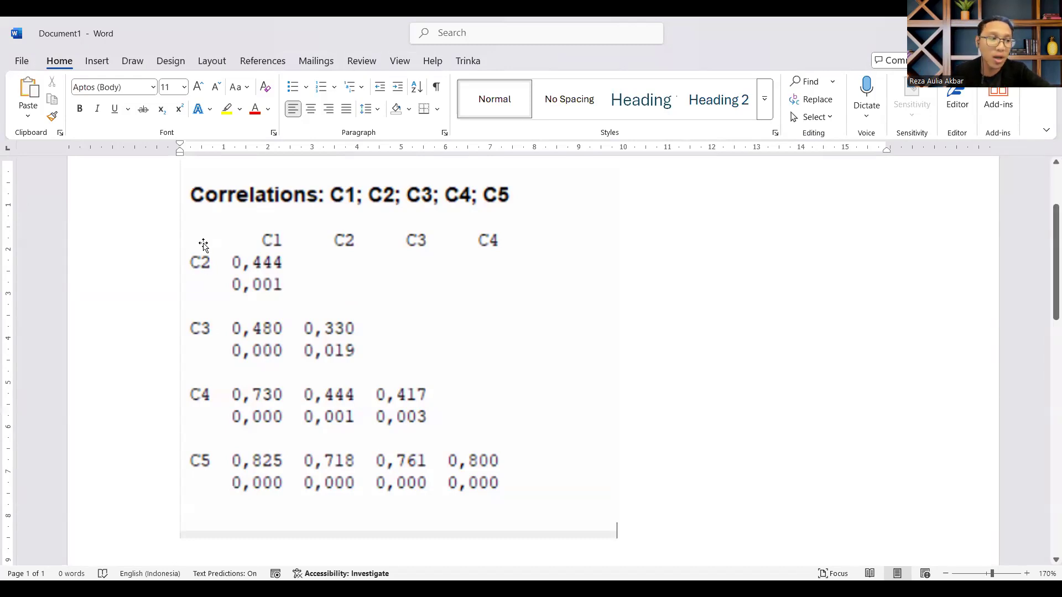
Step: Draw a rectangle about 1.43 cm wide and 0.7 cm high around the p-value in the C2 row and remove its fill
ctrl+scroll(204, 254, up, 6)
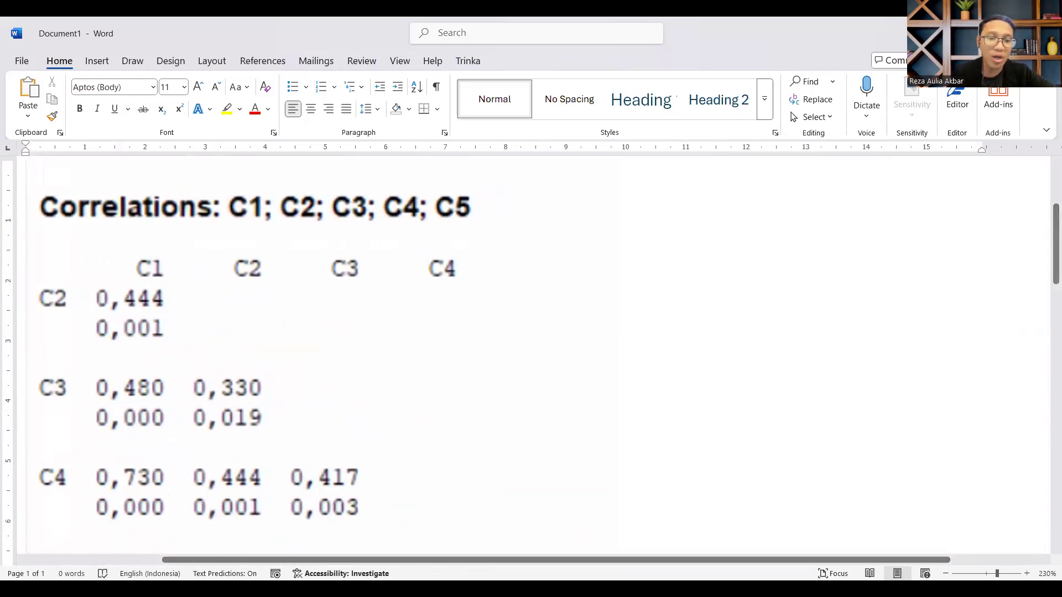
drag(466, 561, 280, 546)
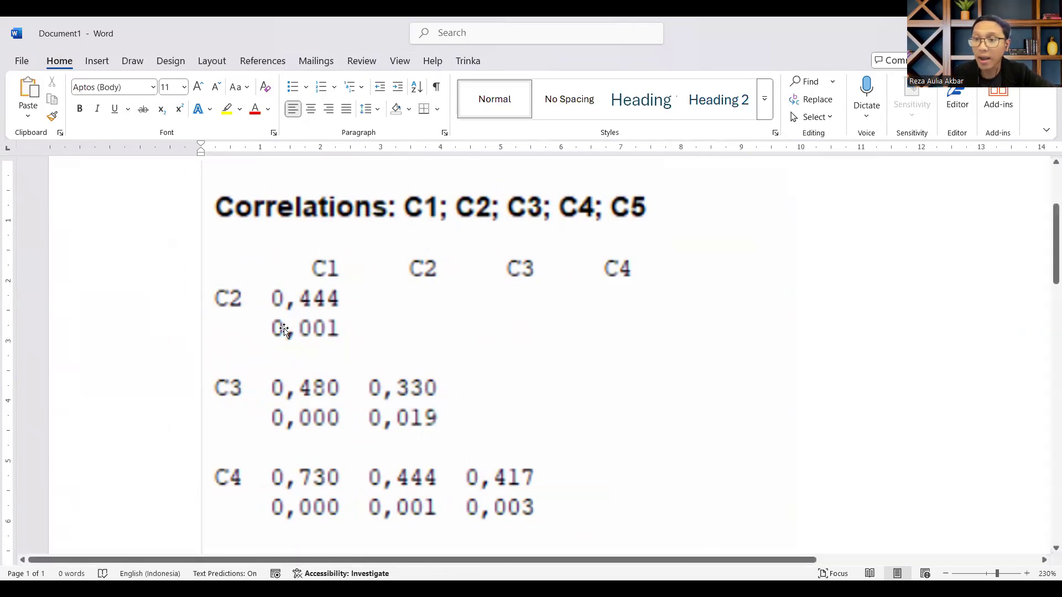
click(97, 61)
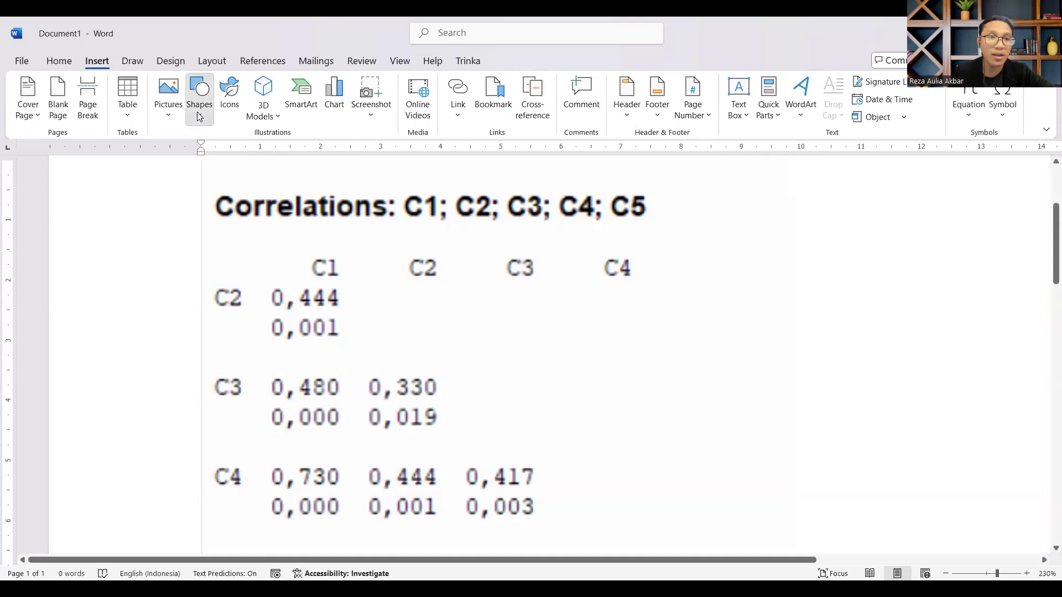
drag(264, 308, 352, 351)
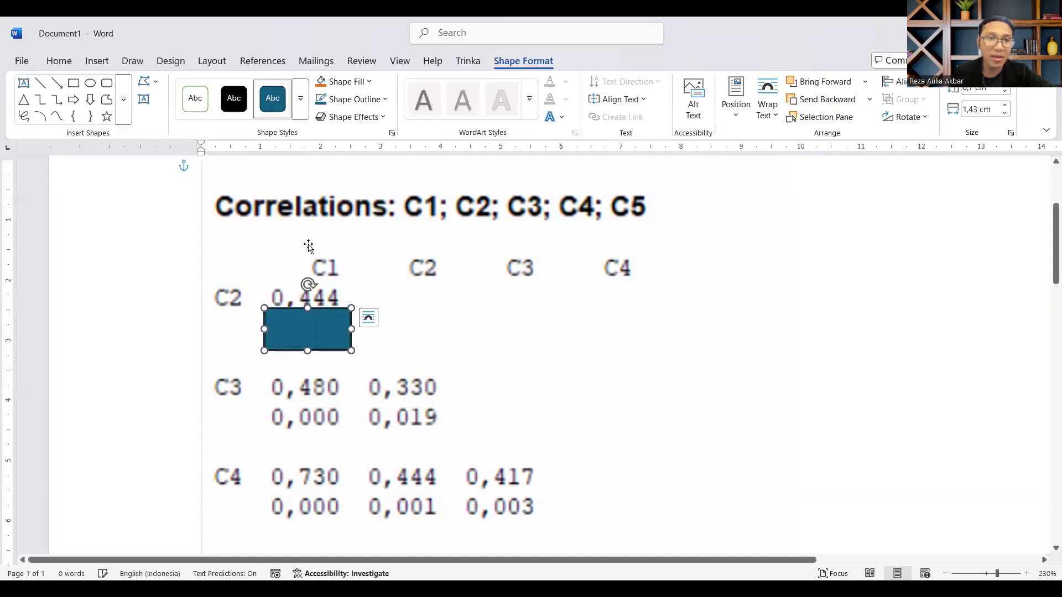
click(343, 83)
click(343, 314)
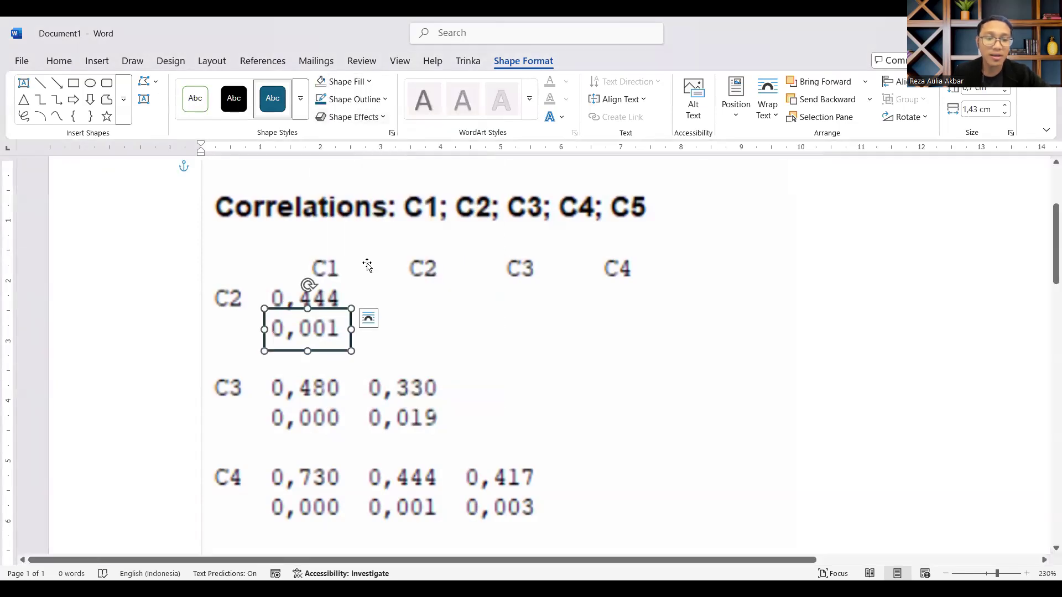
Step: Duplicate the rectangle onto the C3 row's p-values, widen it to about 3.41 cm and nudge it up slightly
drag(352, 319, 469, 423)
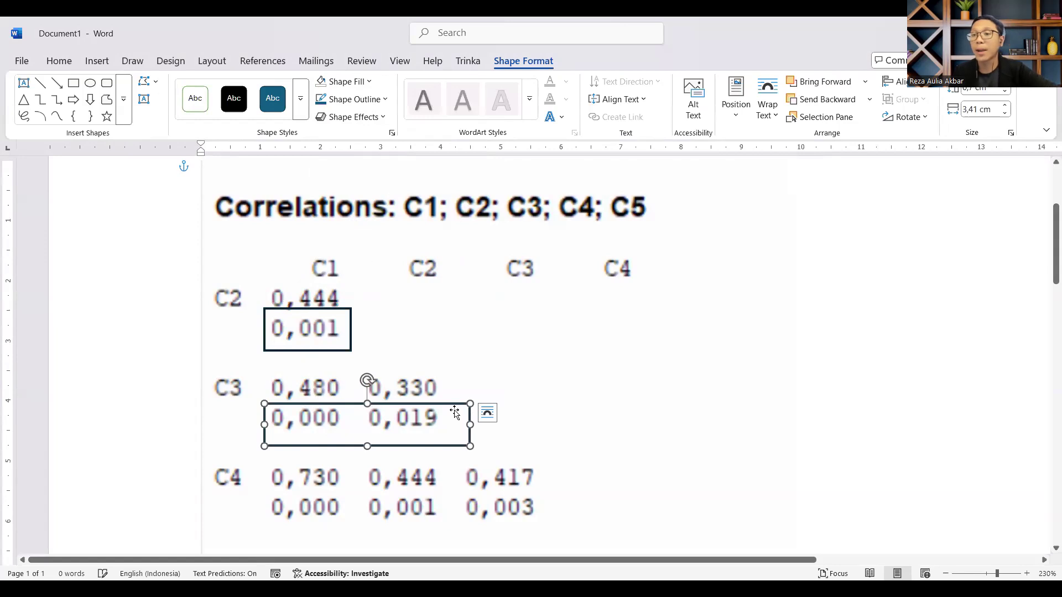
key(Up)
key(Up)
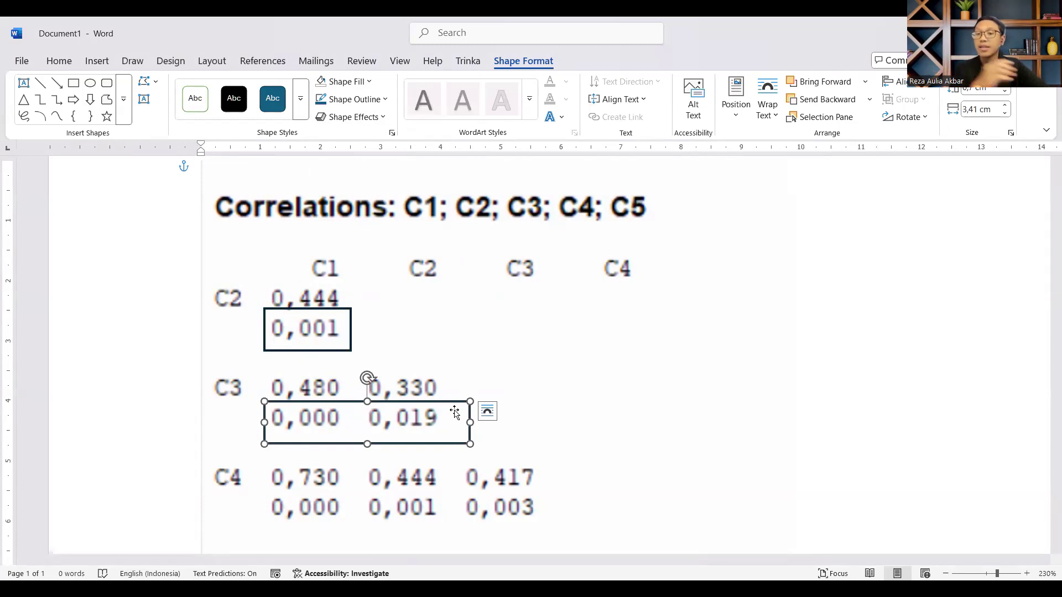
Step: Write "P-Value < Alfa" on the line below the correlation picture
scroll(498, 429, down, 8)
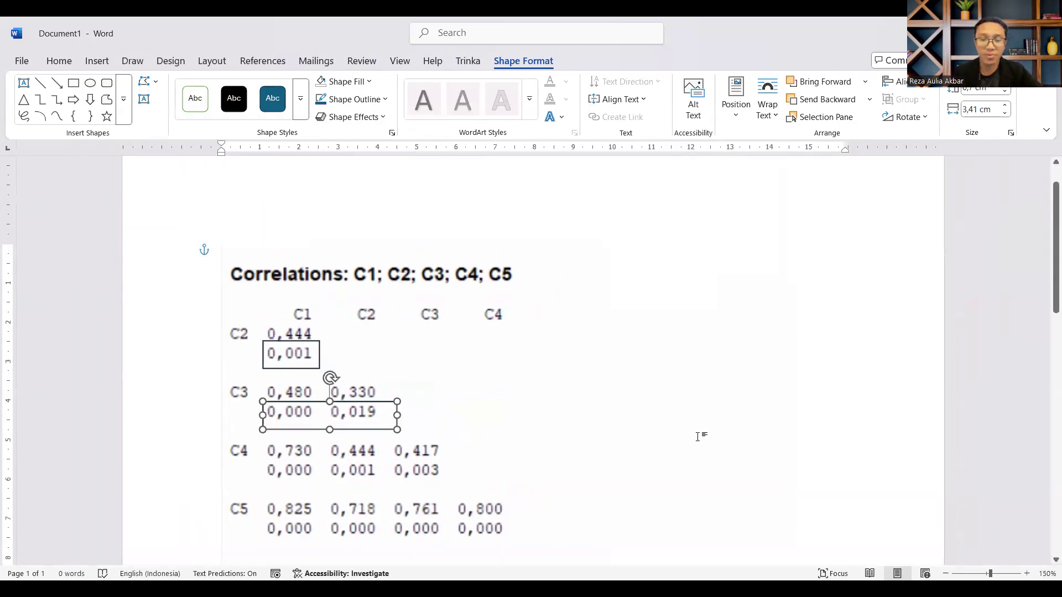
scroll(751, 451, down, 3)
click(751, 453)
text(P-Value)
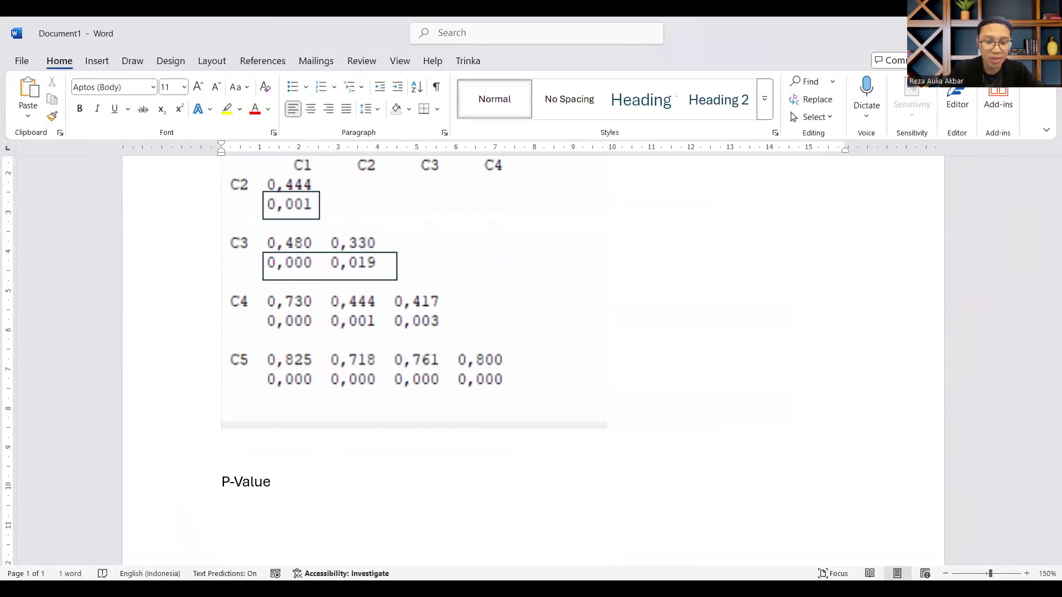
text( Alfa)
key(Left)
key(Left)
key(Left)
key(Left)
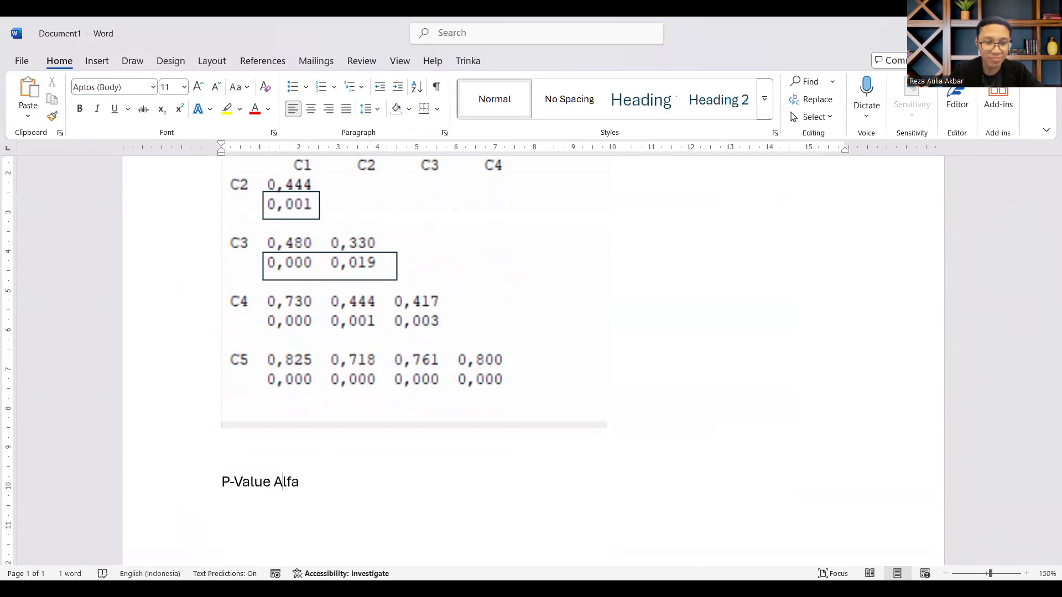
text(<)
key(Left)
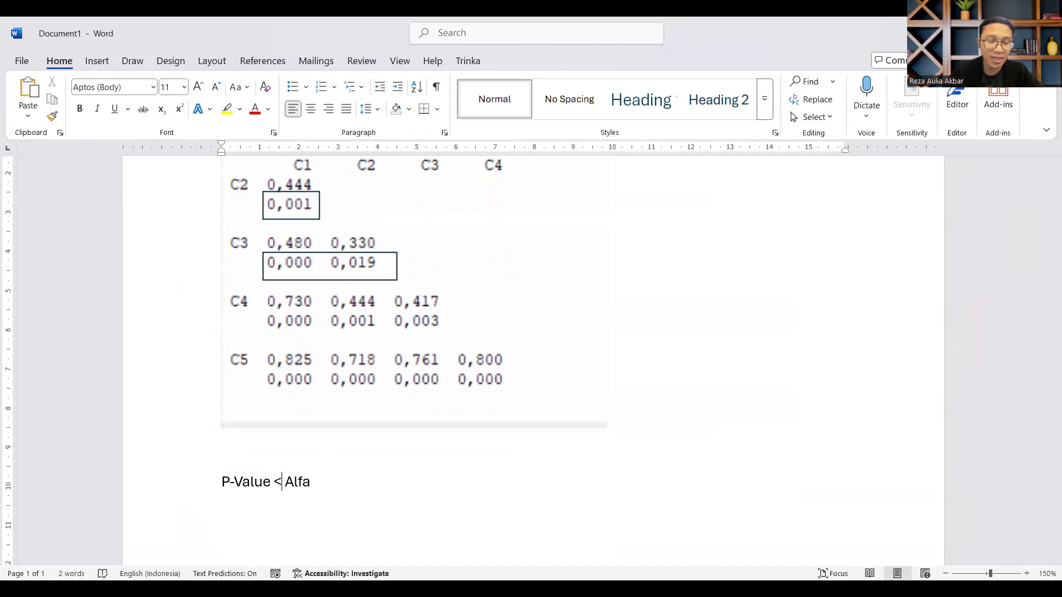
Step: Append "(5% = 0,05)" after Alfa in the line below the picture
key(Right)
key(Right)
key(Right)
key(Right)
key(Right)
key(Right)
text((5% = -)
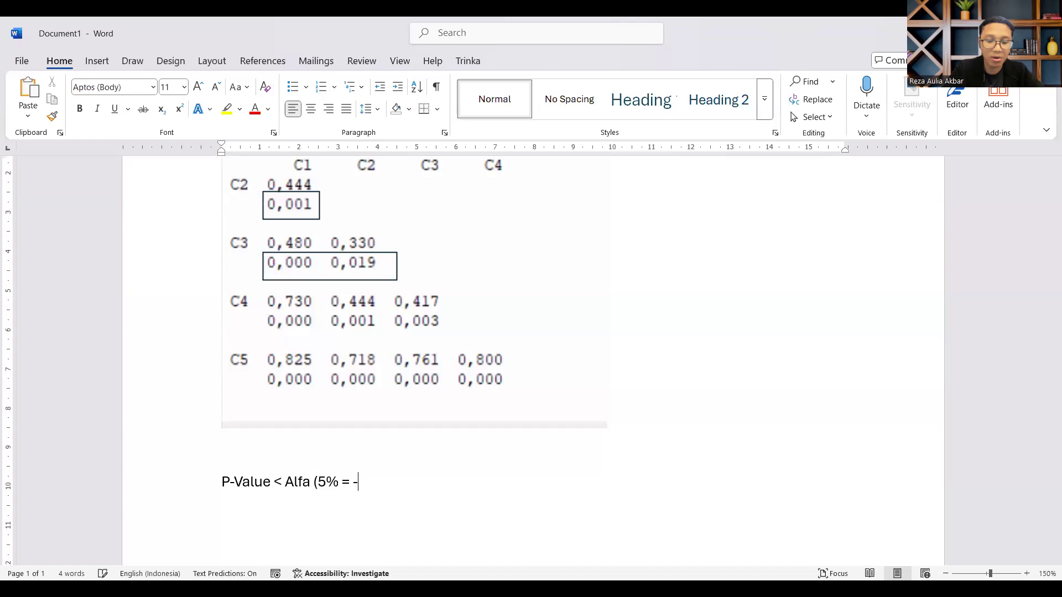
key(BackSpace)
text(0,05)
key(BackSpace)
key(BackSpace)
key(BackSpace)
text(,05))
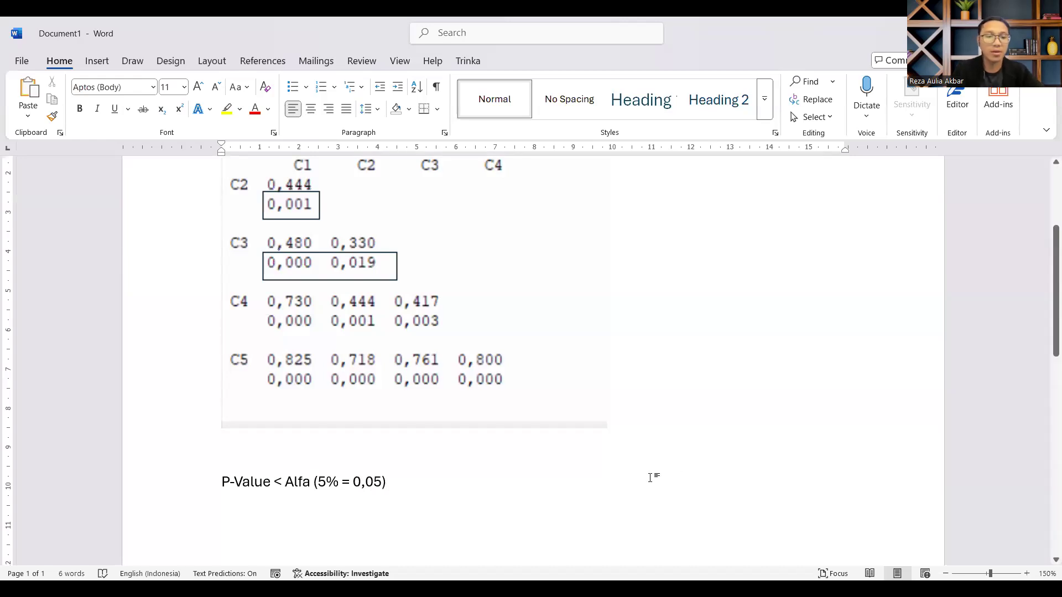
Step: Insert "Valid = " at the beginning of the P-Value criterion line
key(Home)
text(Valid )
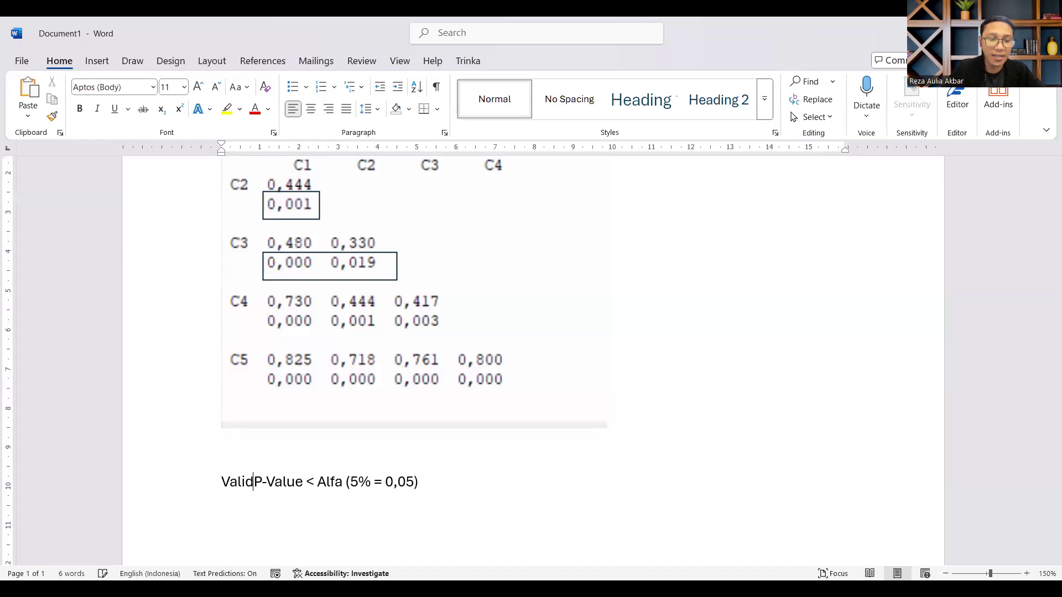
text(=)
scroll(247, 492, up, 5)
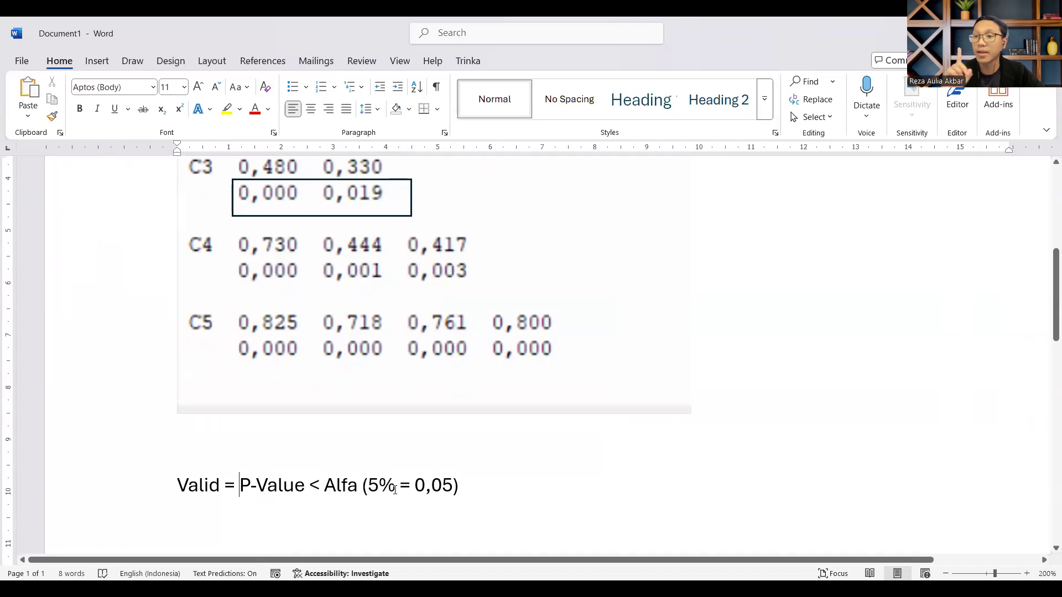
scroll(327, 301, up, 3)
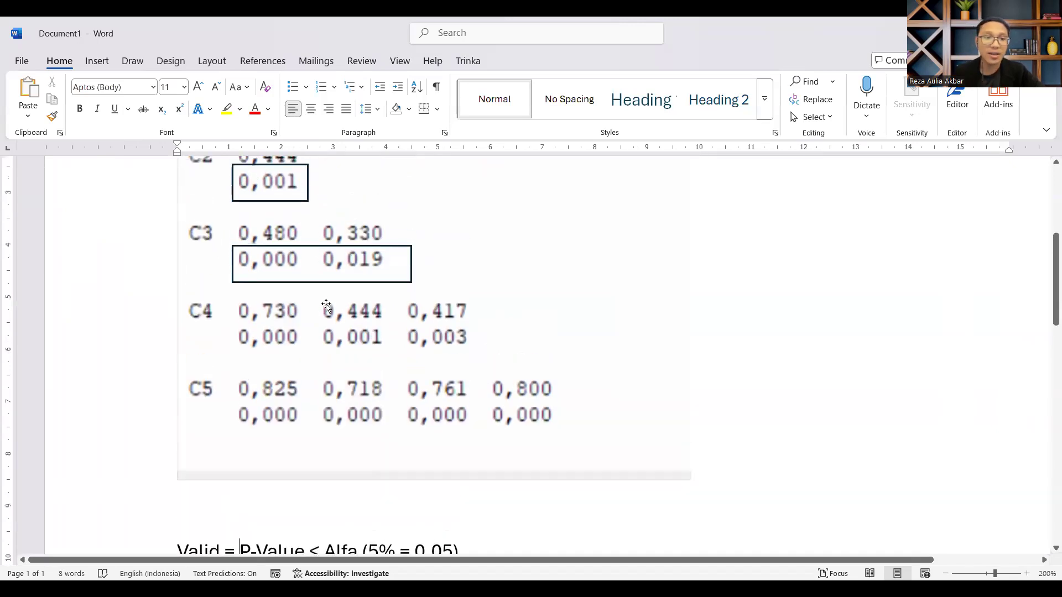
Step: Compare the p-values in the correlation picture with the validity criterion written below it
scroll(266, 251, up, 1)
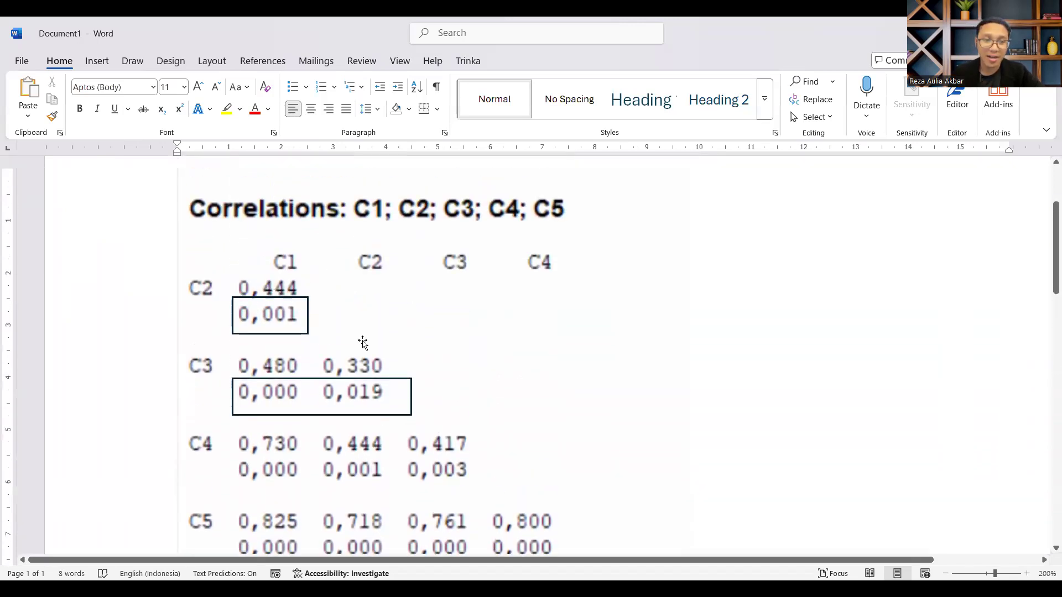
scroll(432, 398, down, 1)
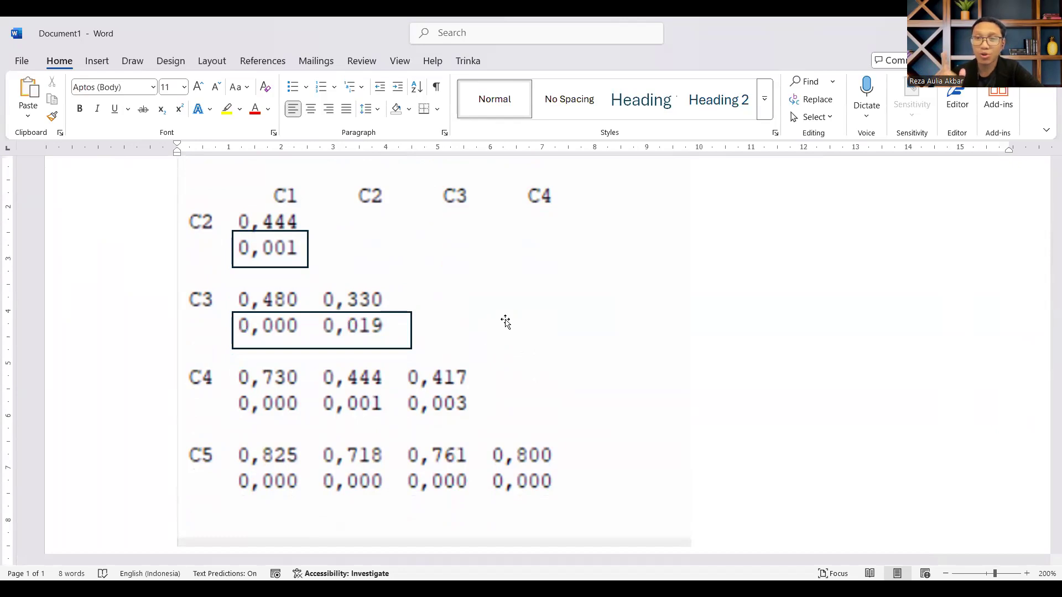
scroll(420, 376, down, 3)
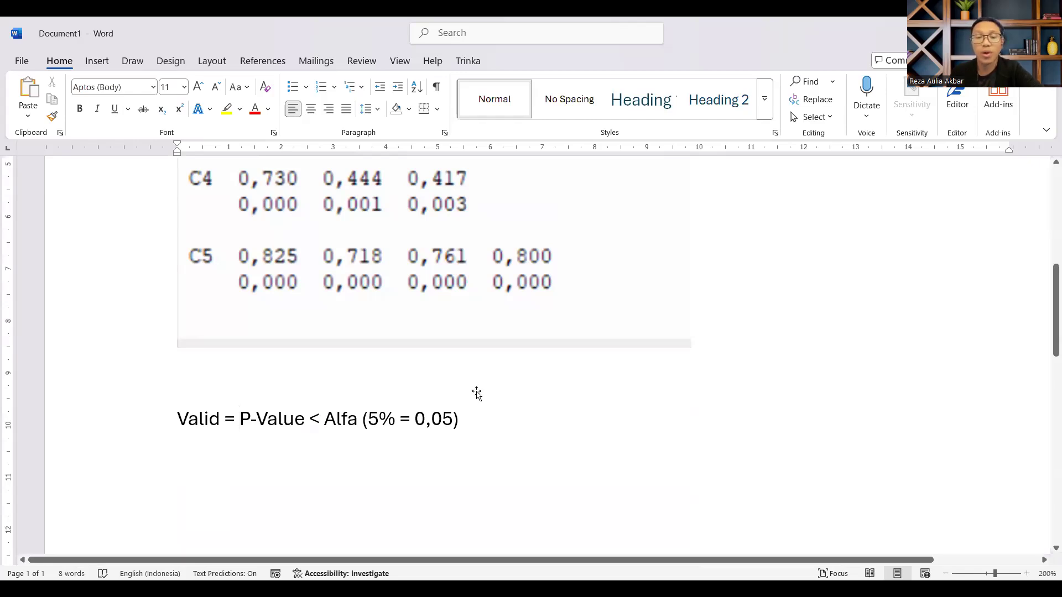
scroll(475, 392, up, 2)
scroll(292, 443, down, 1)
scroll(332, 359, up, 1)
scroll(389, 369, down, 2)
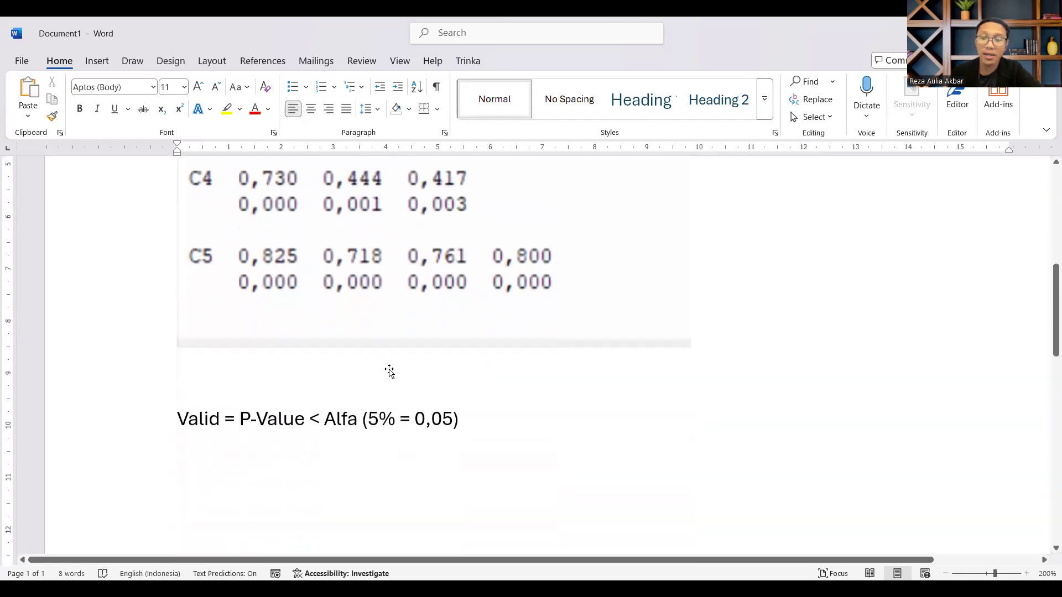
scroll(390, 370, up, 2)
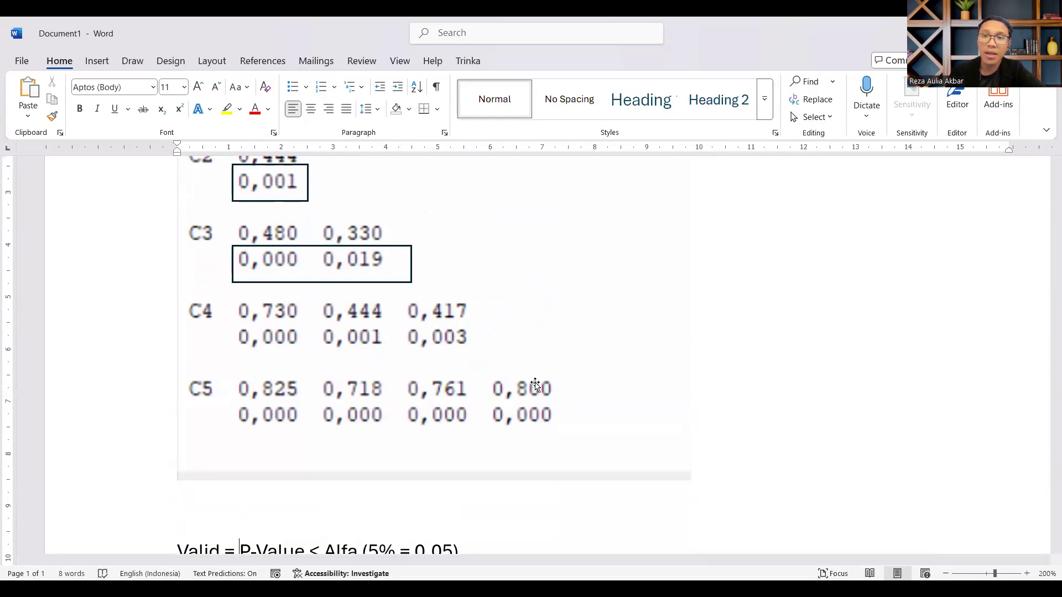
Step: Switch to Minitab and run a multivariate Item Analysis on variables C1-C5
key(alt+Tab)
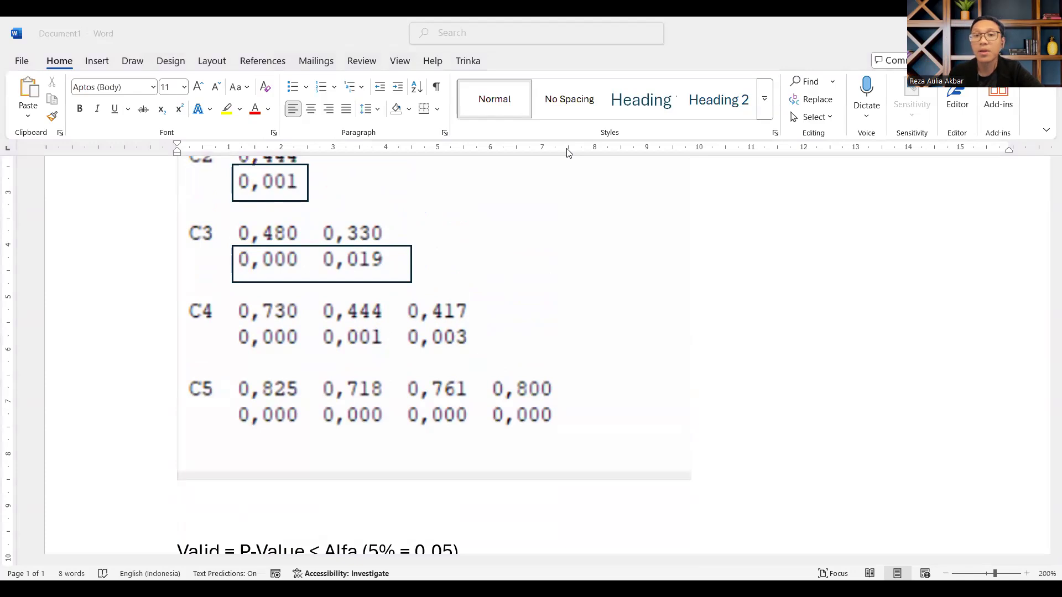
key(alt+Tab)
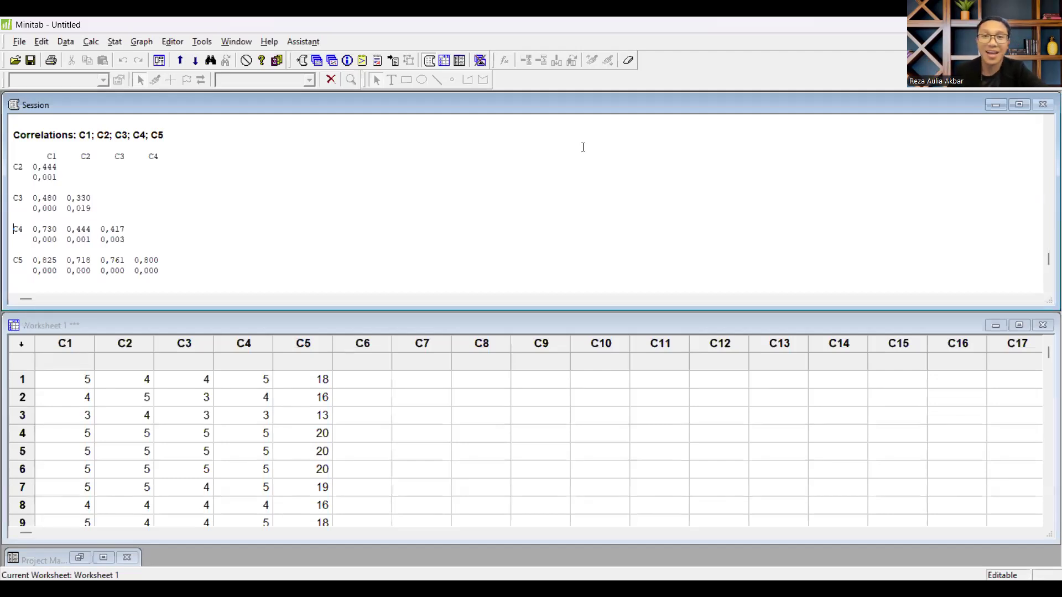
key(alt+Tab)
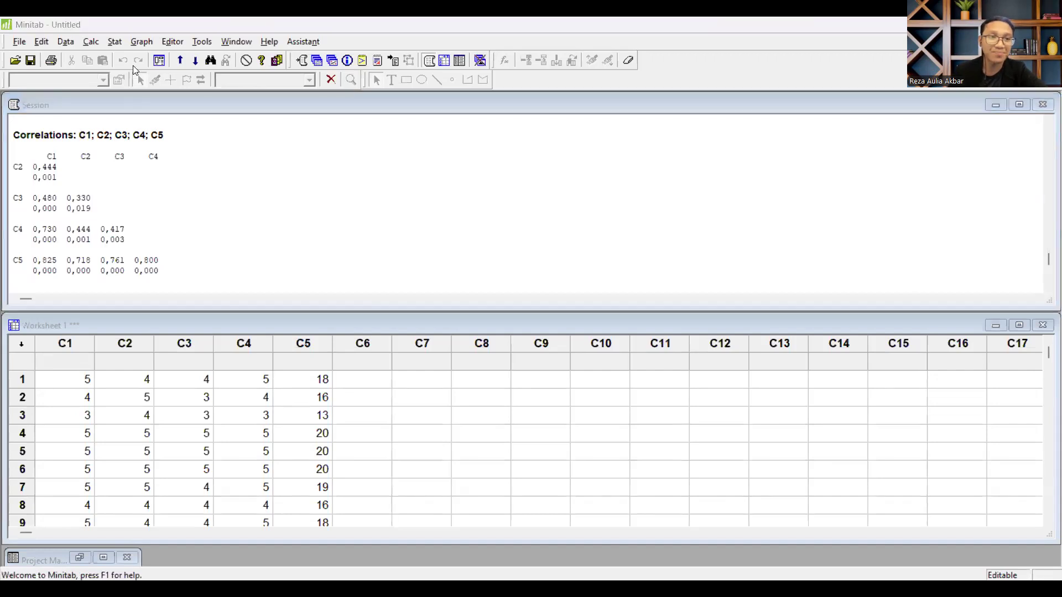
click(105, 42)
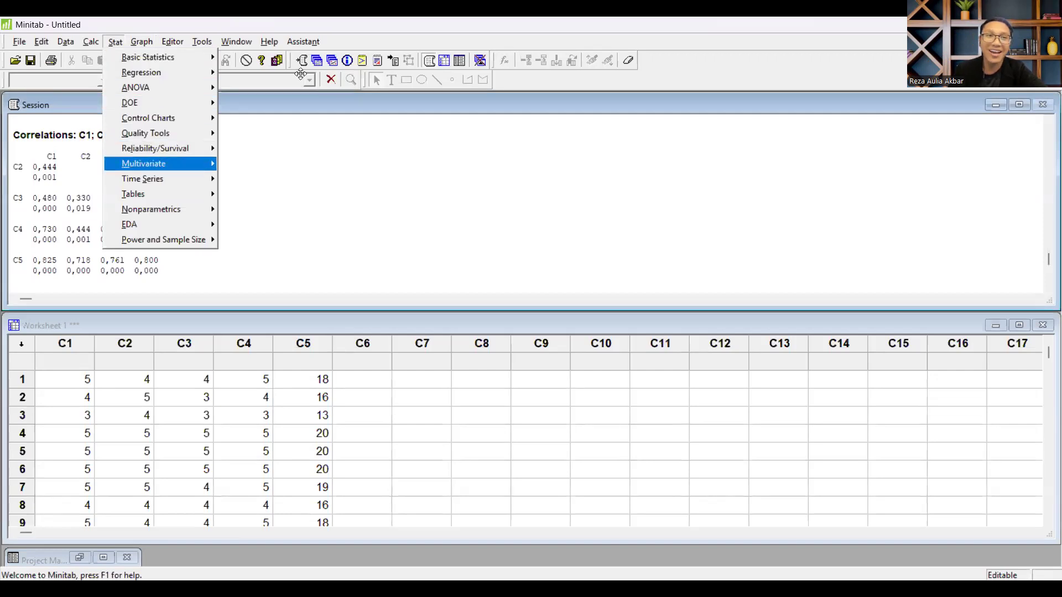
mouse_move(169, 170)
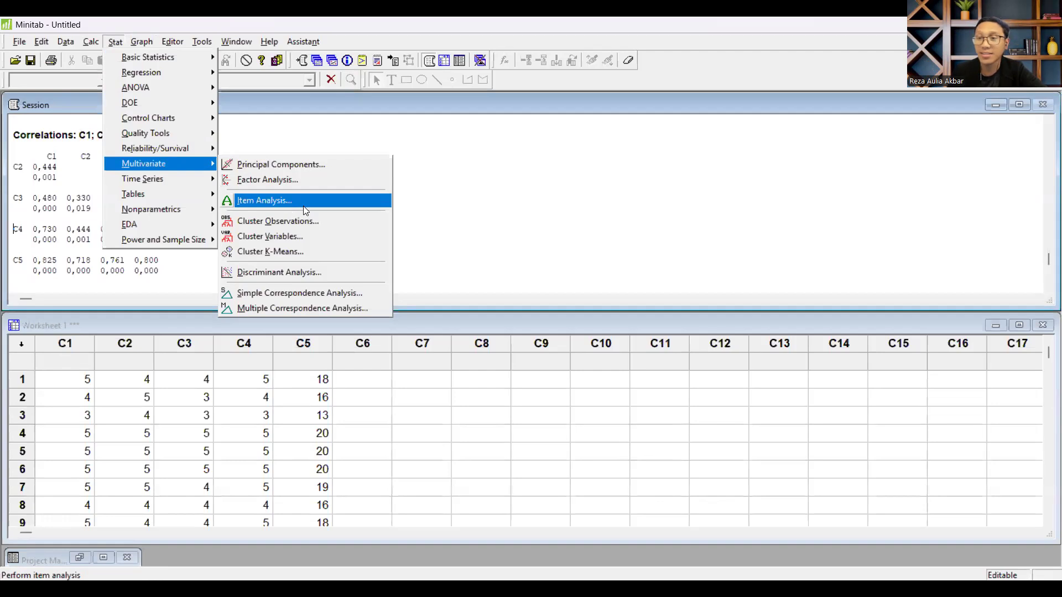
click(322, 200)
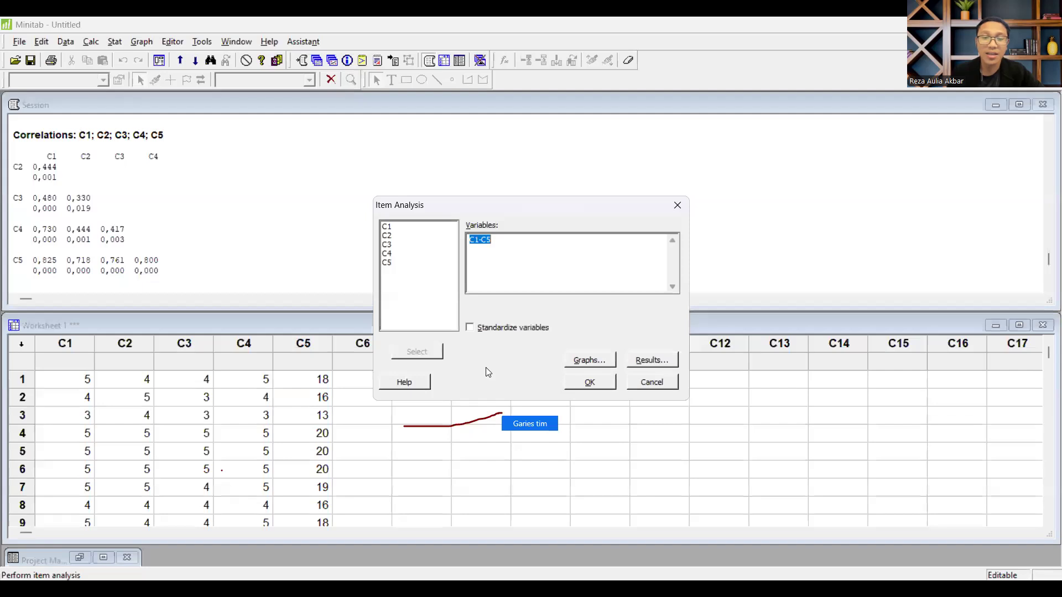
click(393, 227)
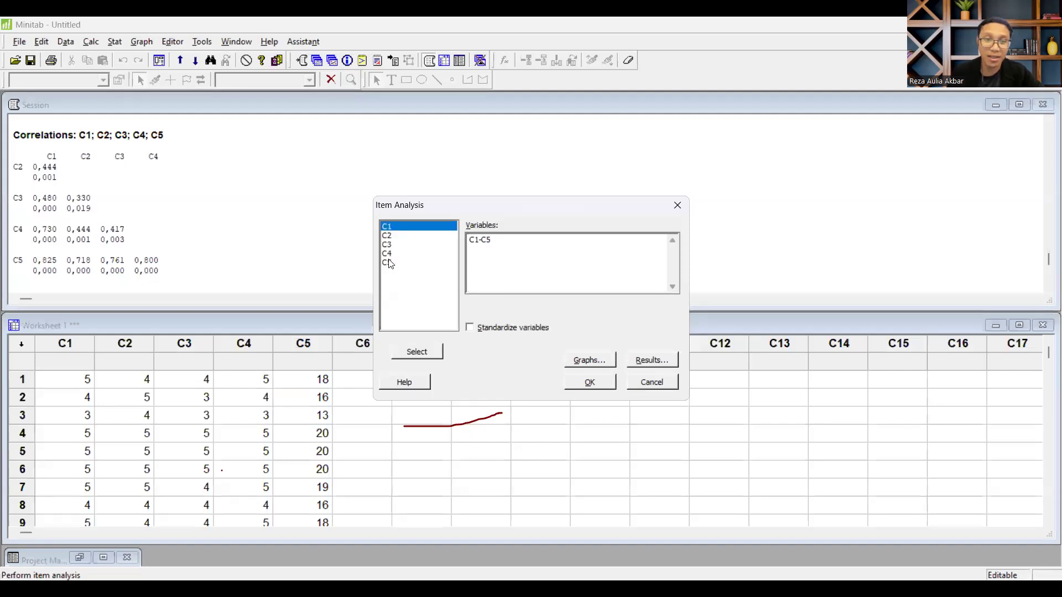
shift+click(390, 265)
click(506, 243)
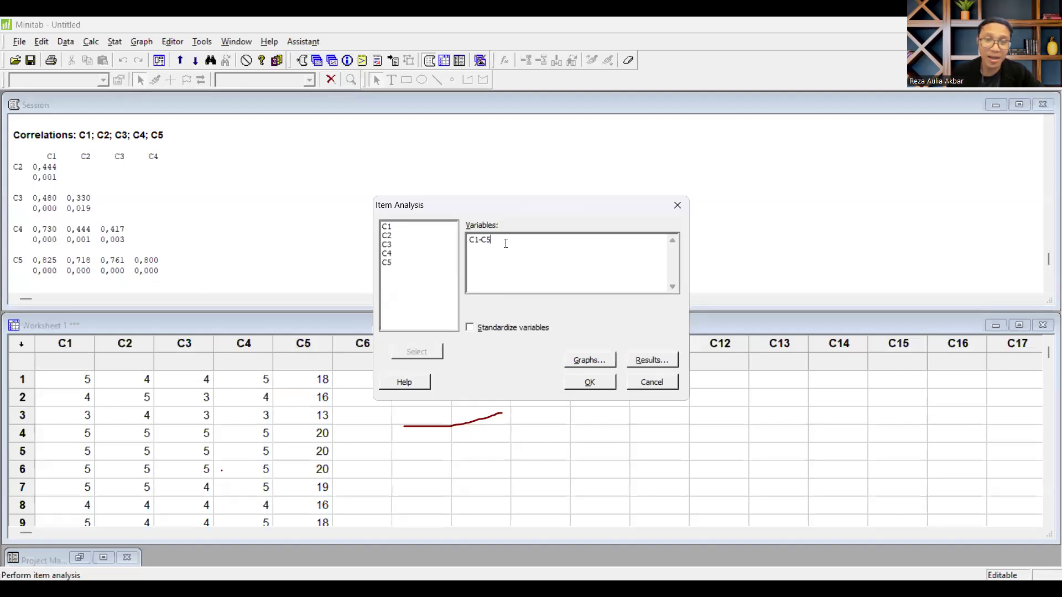
click(590, 360)
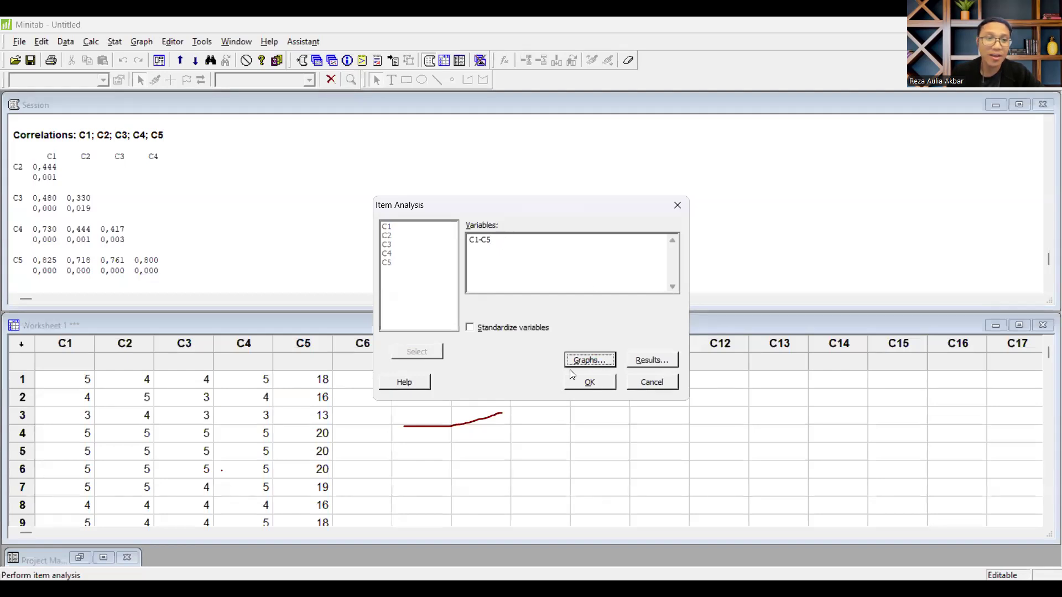
click(590, 382)
Step: Move the matrix plot window clear of the session output and review the Omitted Item Statistics with Cronbach's Alpha
drag(416, 264, 440, 168)
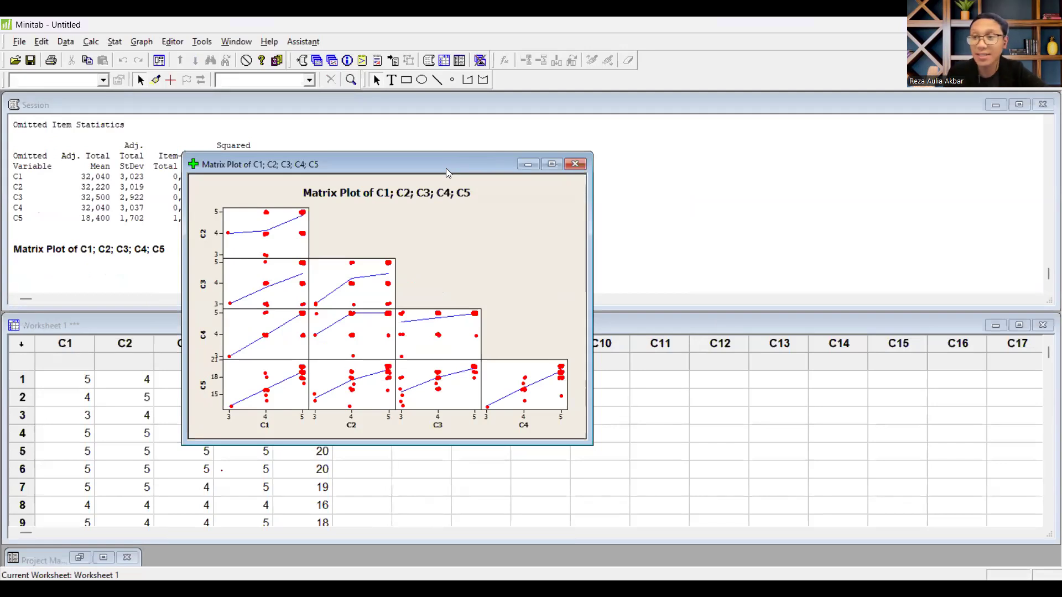
drag(446, 168, 763, 170)
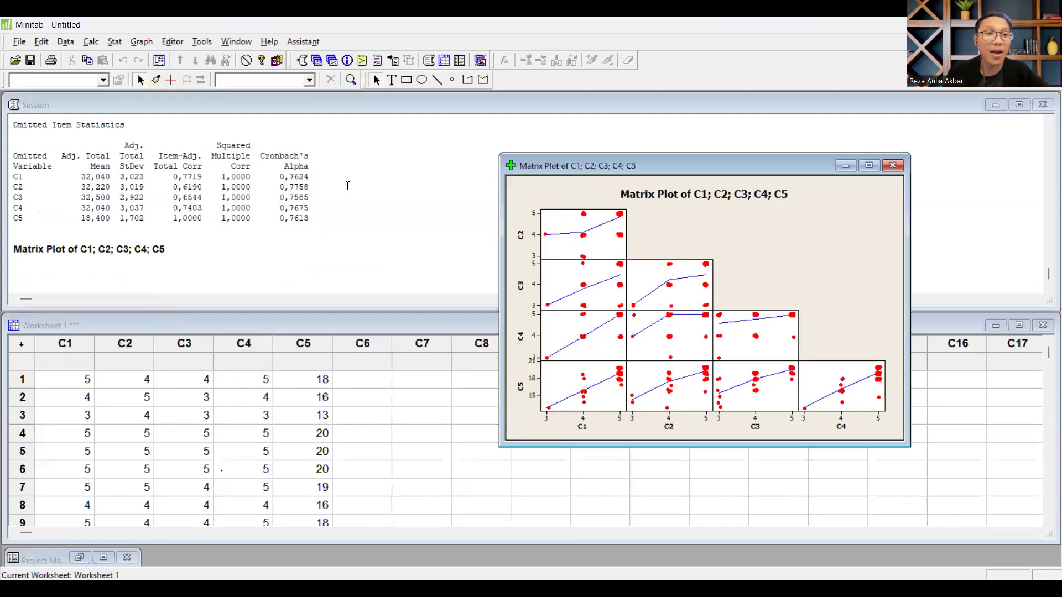
click(353, 196)
scroll(377, 197, up, 1)
scroll(378, 208, down, 1)
scroll(378, 208, up, 1)
scroll(378, 214, down, 1)
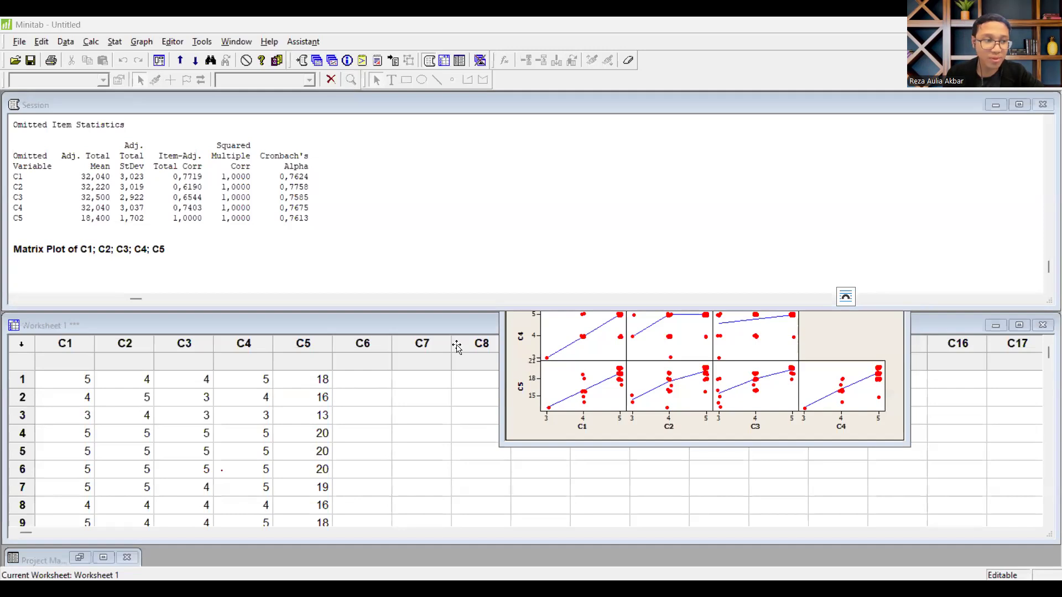
Step: Switch to ChatGPT in the browser and review the validity and reliability results in the "Uji Validitas dan Reliabilitas" chat
key(alt+Tab)
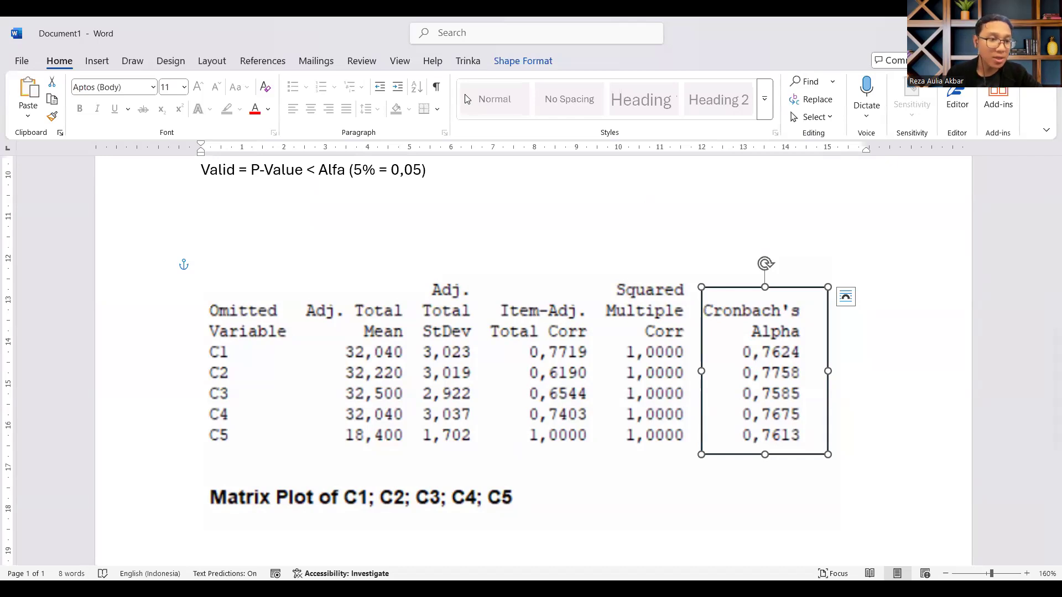
key(alt+Tab)
click(92, 463)
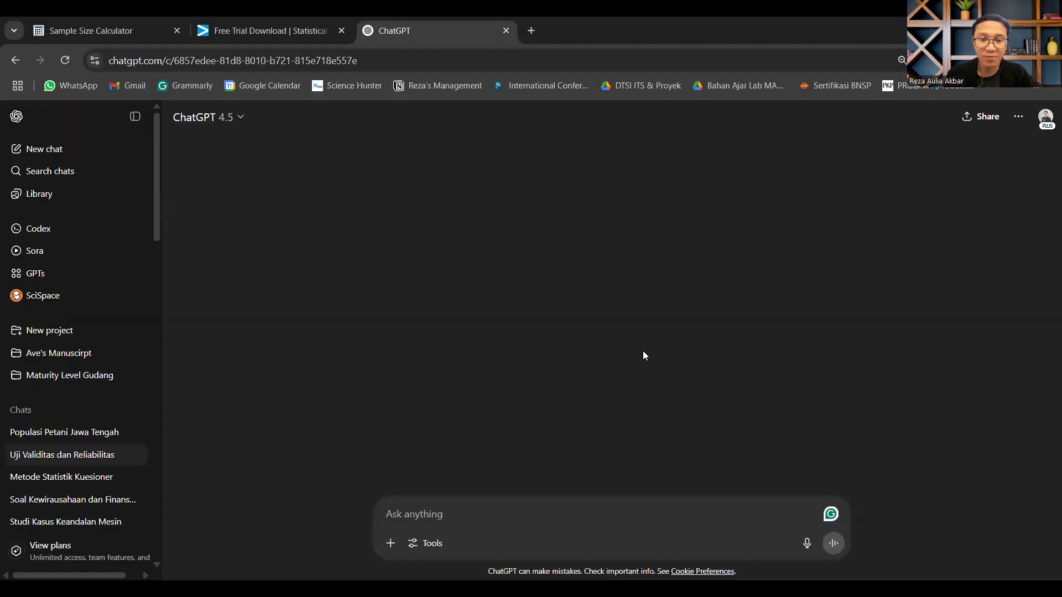
scroll(531, 360, up, 8)
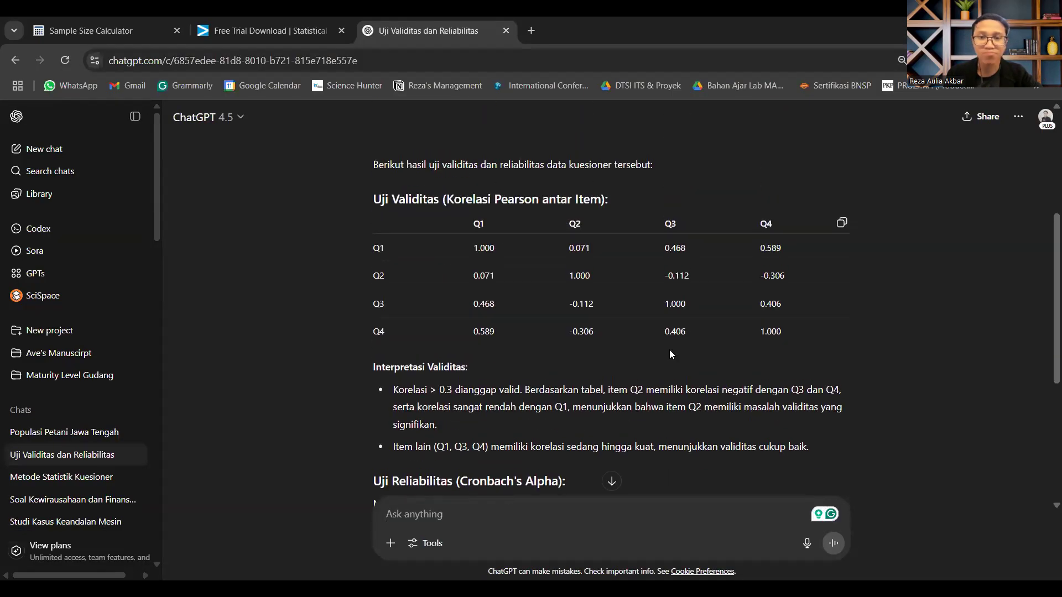
scroll(670, 350, down, 8)
scroll(82, 435, down, 2)
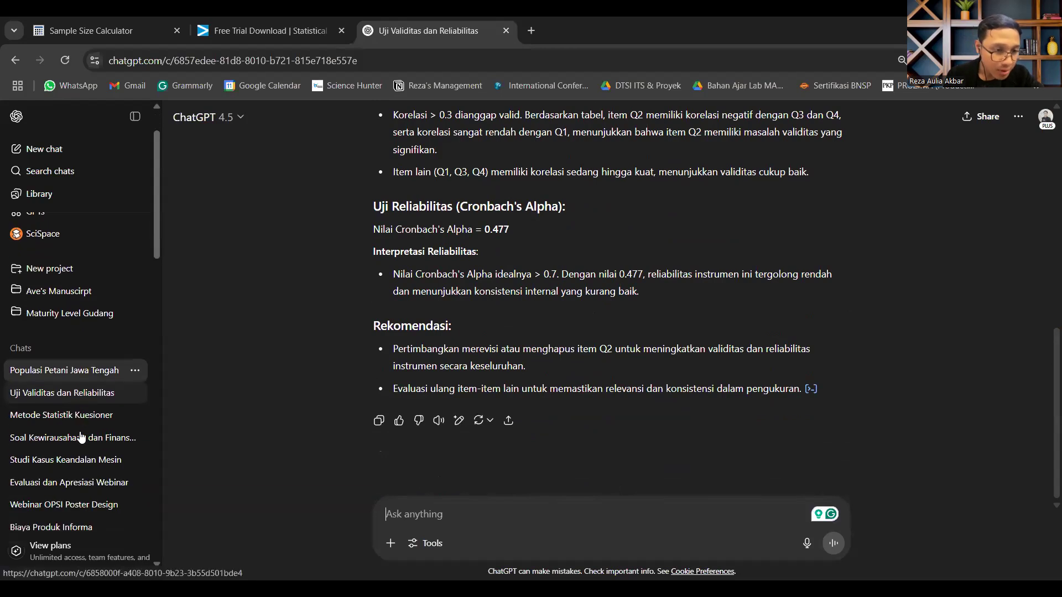
Step: Search the chats for "cronbach" and view the Cronbach's Alpha interpretation table in the "Metode Statistik Kuesioner" chat
click(51, 172)
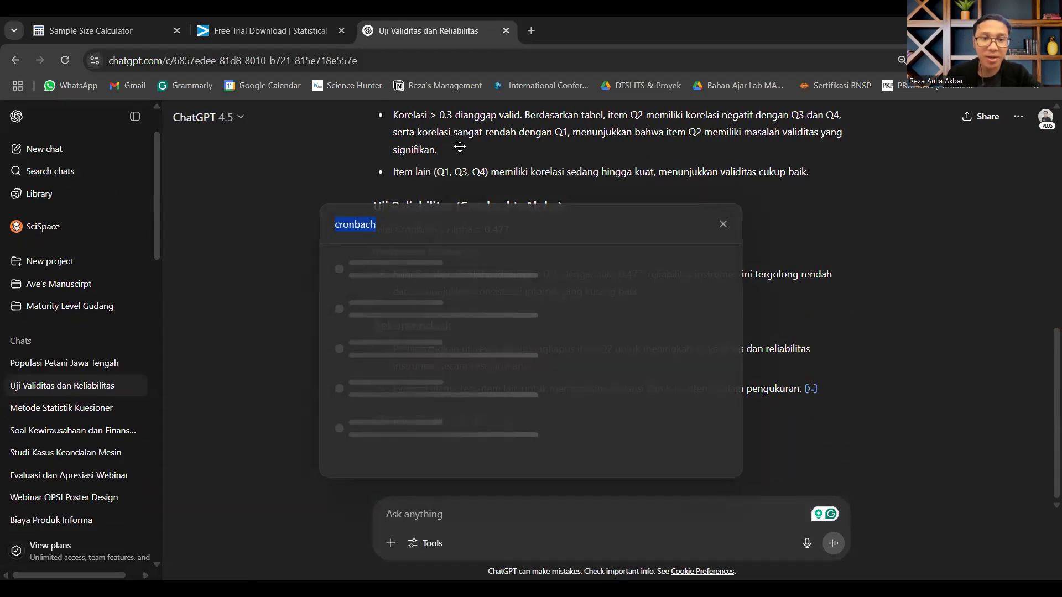
click(425, 237)
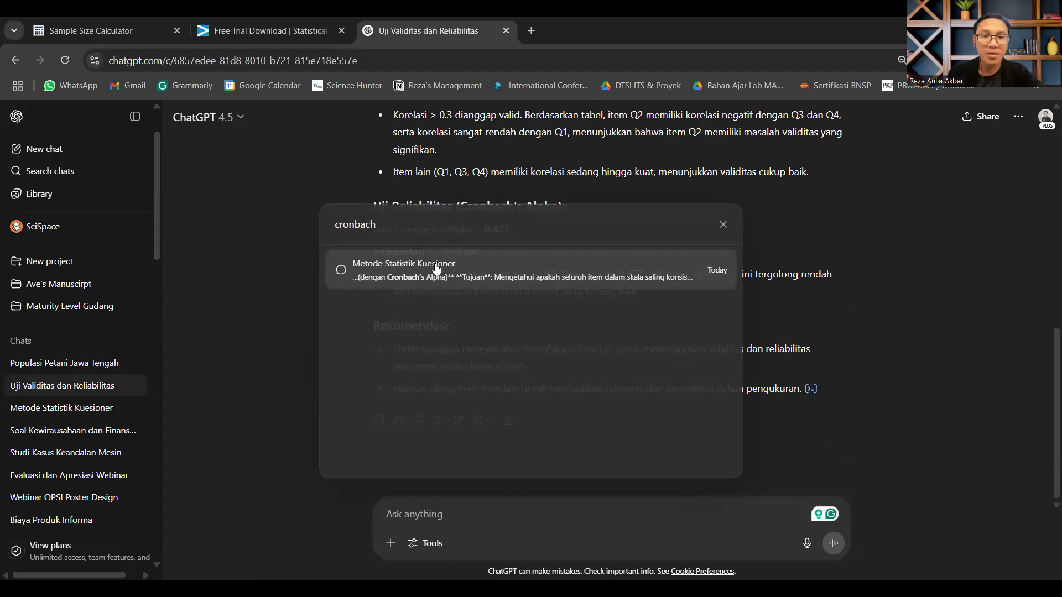
click(432, 267)
scroll(520, 326, up, 3)
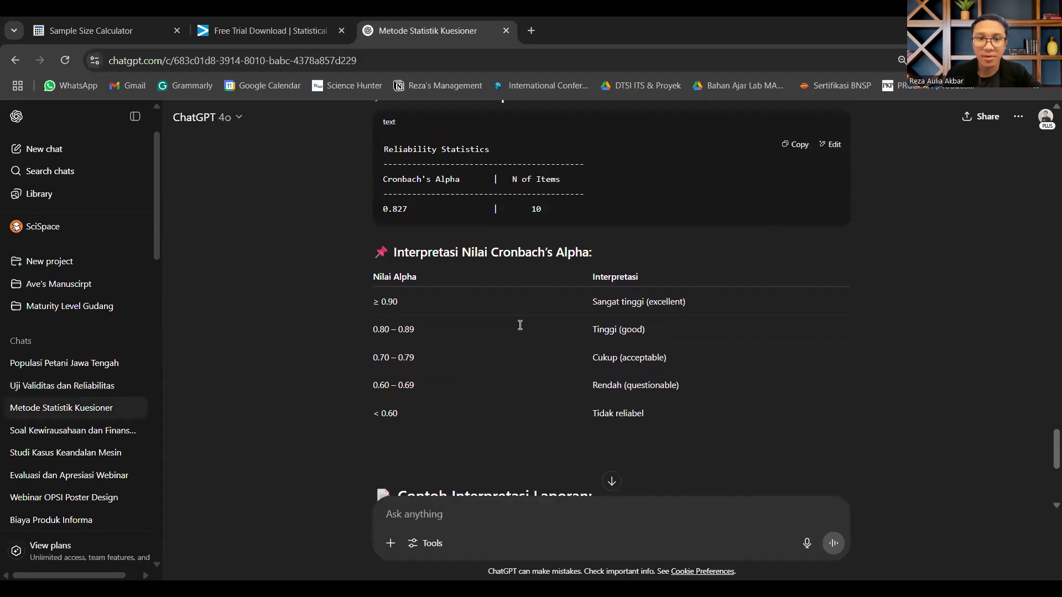
key(ctrl+plus)
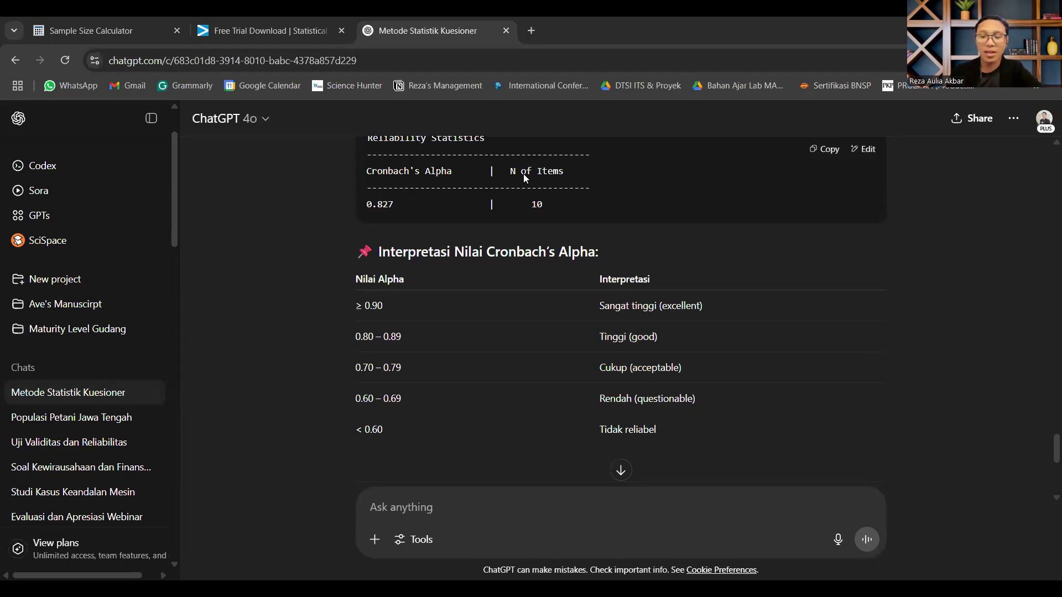
Step: Switch to the presentation's "MATERI #2 T-Test (Uji T)" slide
key(alt+Tab)
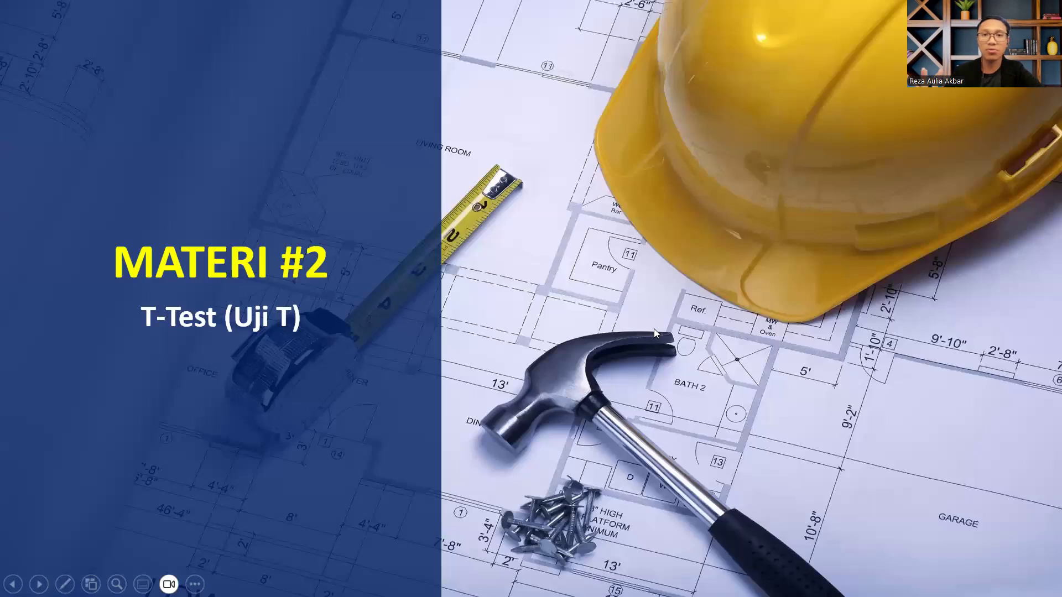
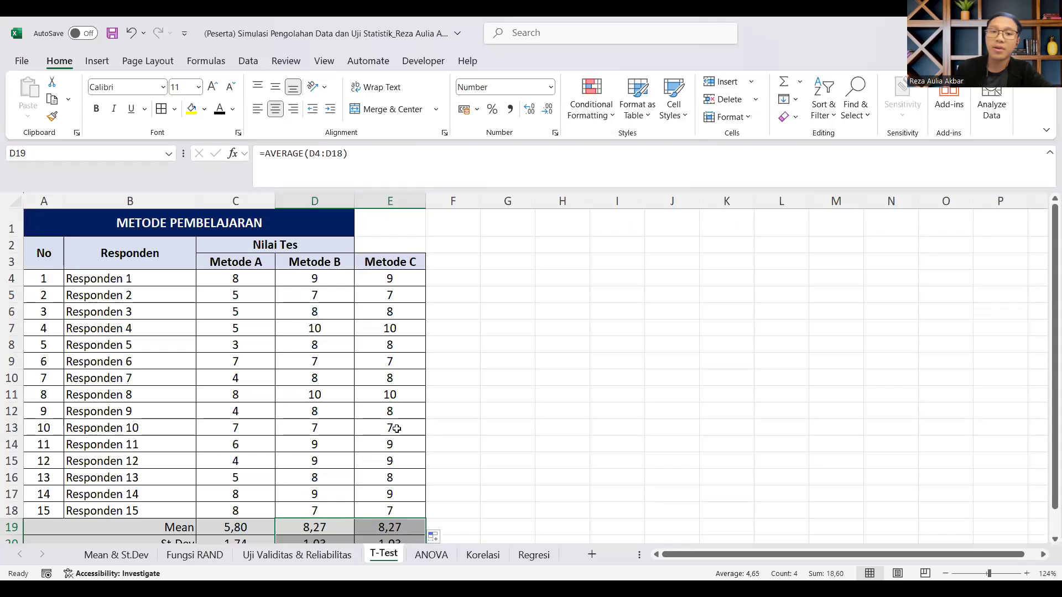
Step: Copy the Metode C header and scores from E3:E18 into columns F and G
click(483, 296)
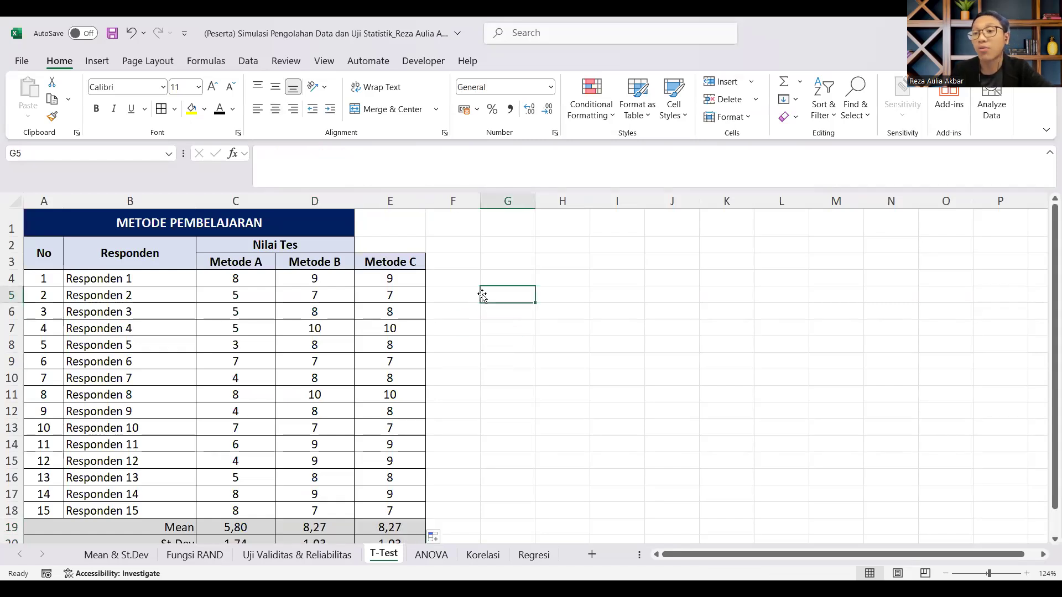
drag(396, 266, 390, 512)
key(ctrl+c)
click(465, 259)
key(ctrl+v)
click(502, 261)
key(ctrl+v)
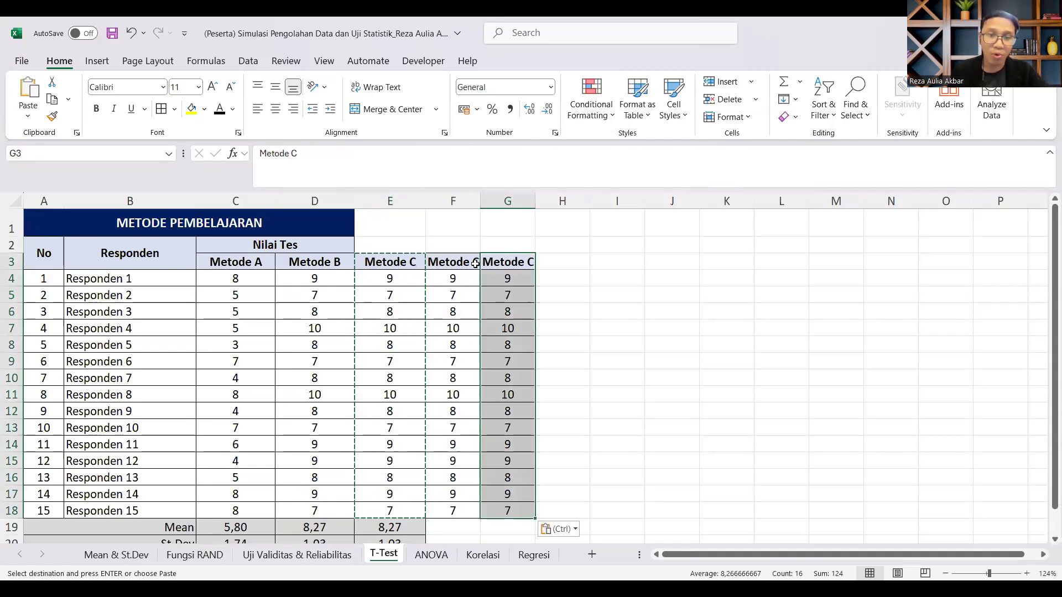
Step: Rename the copied column headers in F3 and G3 to Metode D and Metode E
double_click(471, 262)
text(D)
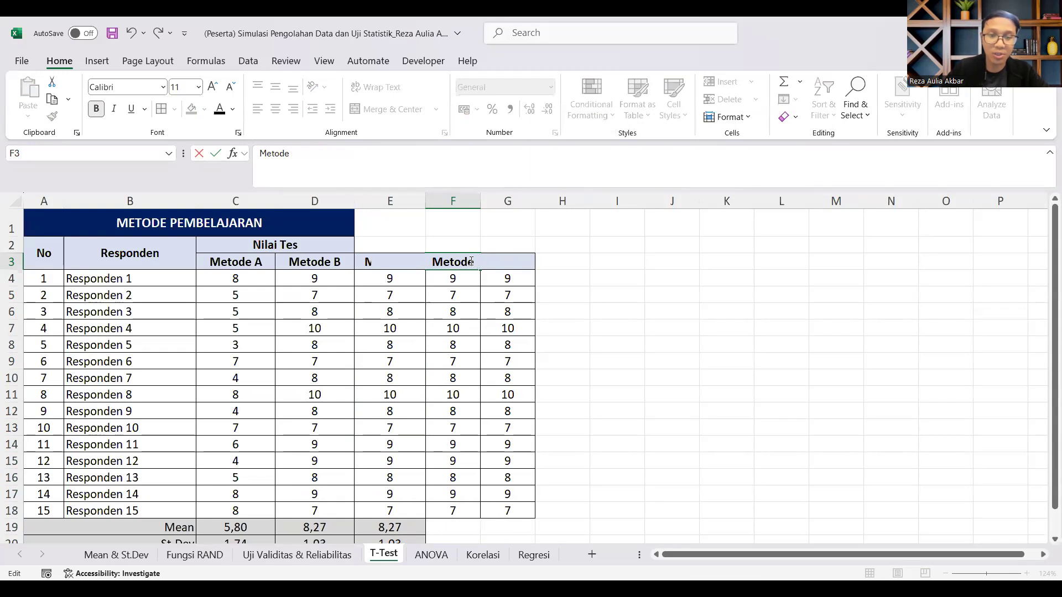
key(Return)
click(522, 257)
double_click(522, 258)
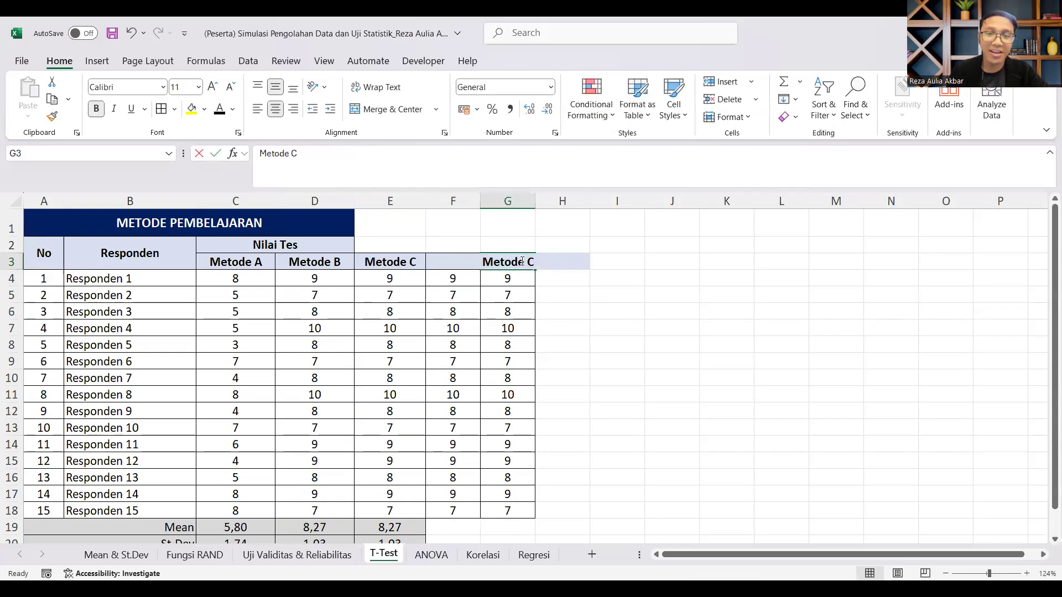
key(Delete)
text(E)
key(Return)
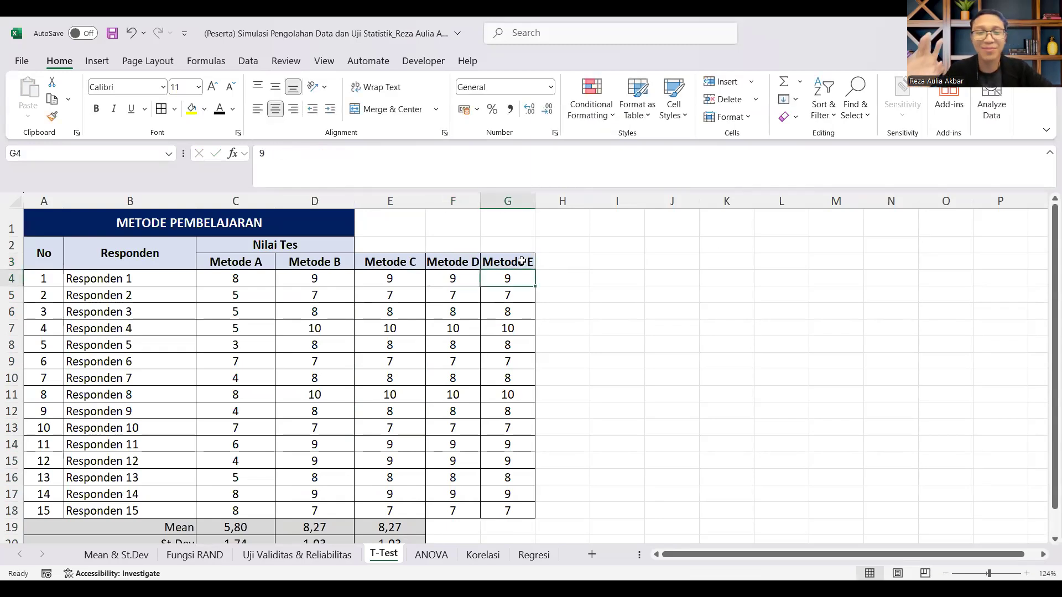
Step: Delete the Metode C, Metode D and Metode E columns, E through G
drag(240, 261, 510, 509)
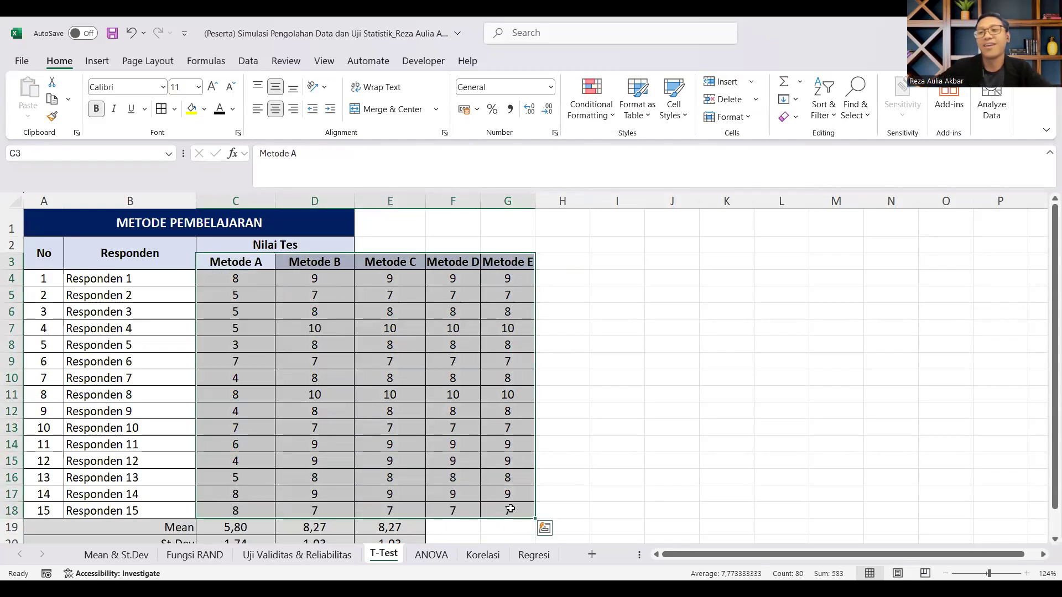
click(774, 412)
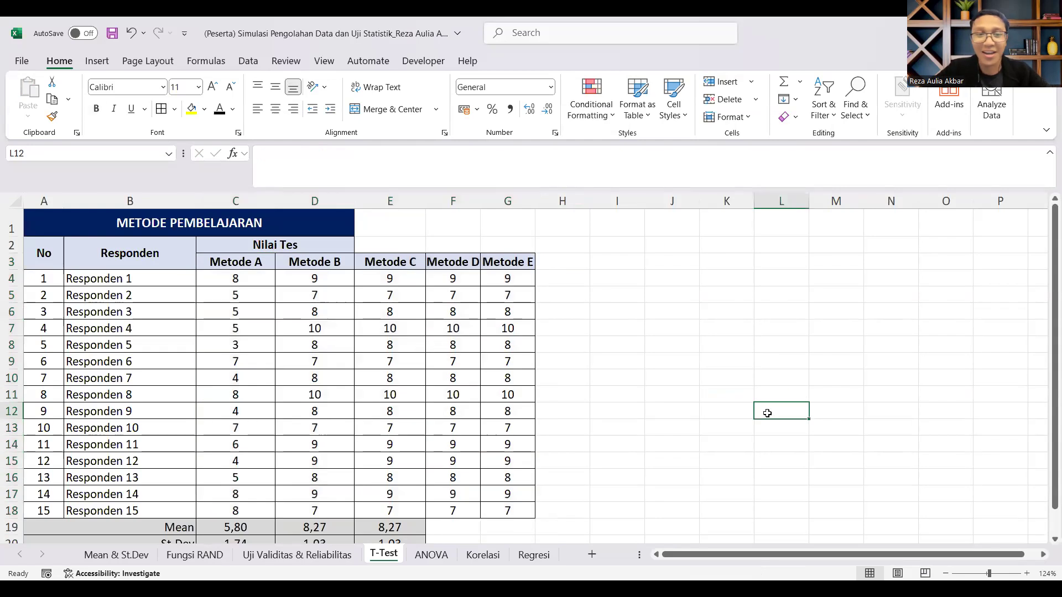
click(390, 201)
drag(520, 202, 518, 203)
right_click(520, 203)
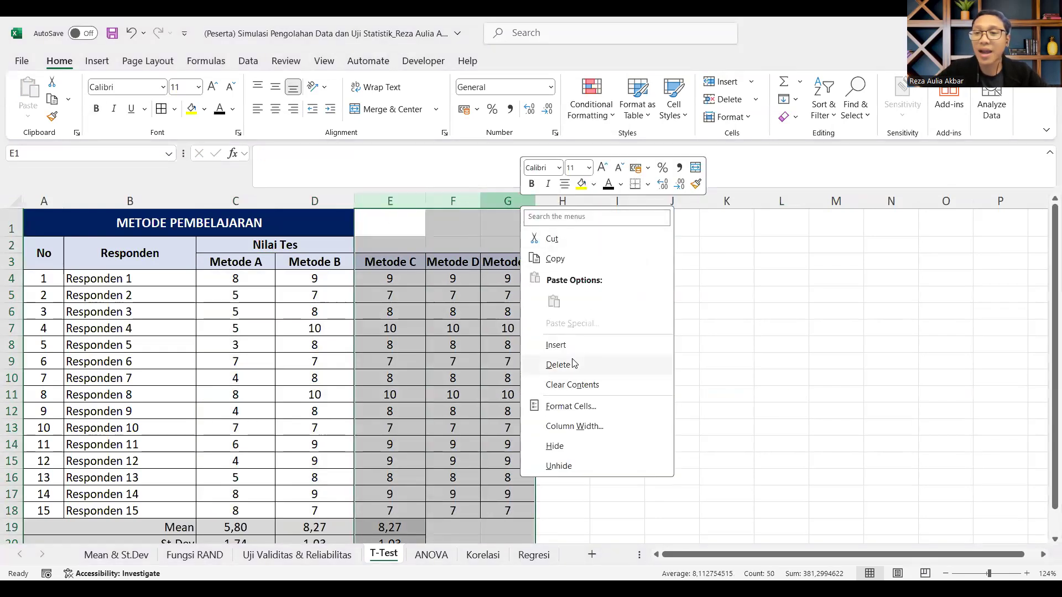
click(572, 363)
click(585, 344)
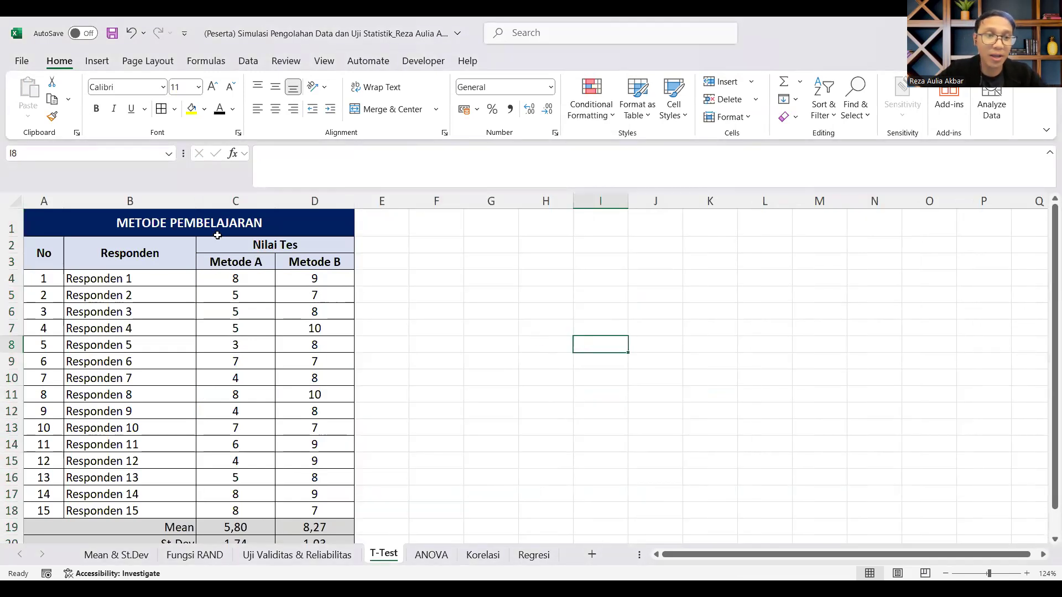
Step: Review the Metode A and Metode B test scores together with their Mean and St.Dev rows
drag(256, 263, 256, 511)
click(268, 265)
click(522, 308)
drag(346, 262, 333, 506)
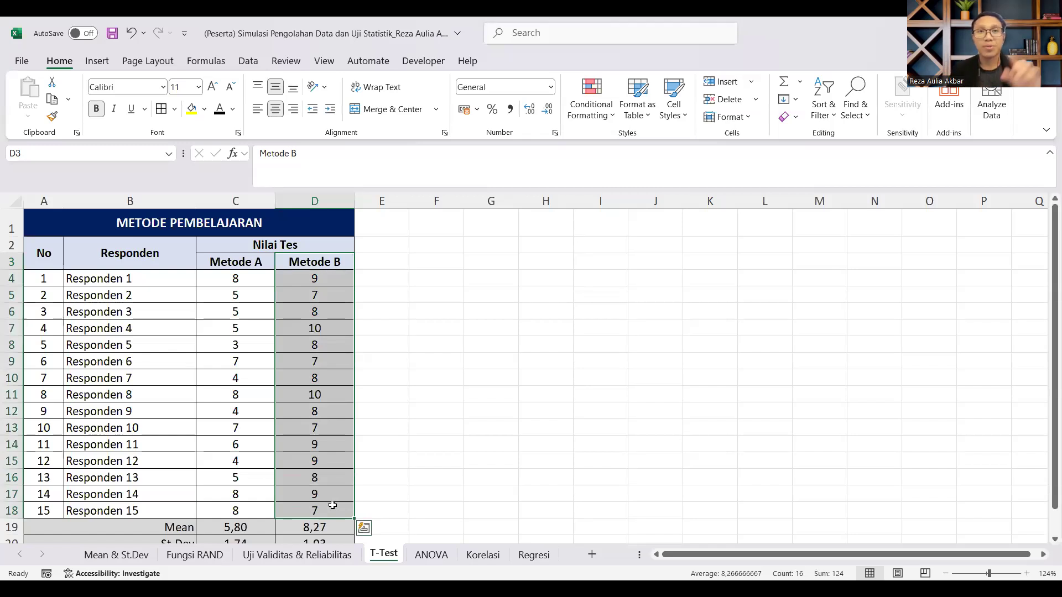
scroll(316, 340, down, 1)
scroll(316, 340, up, 1)
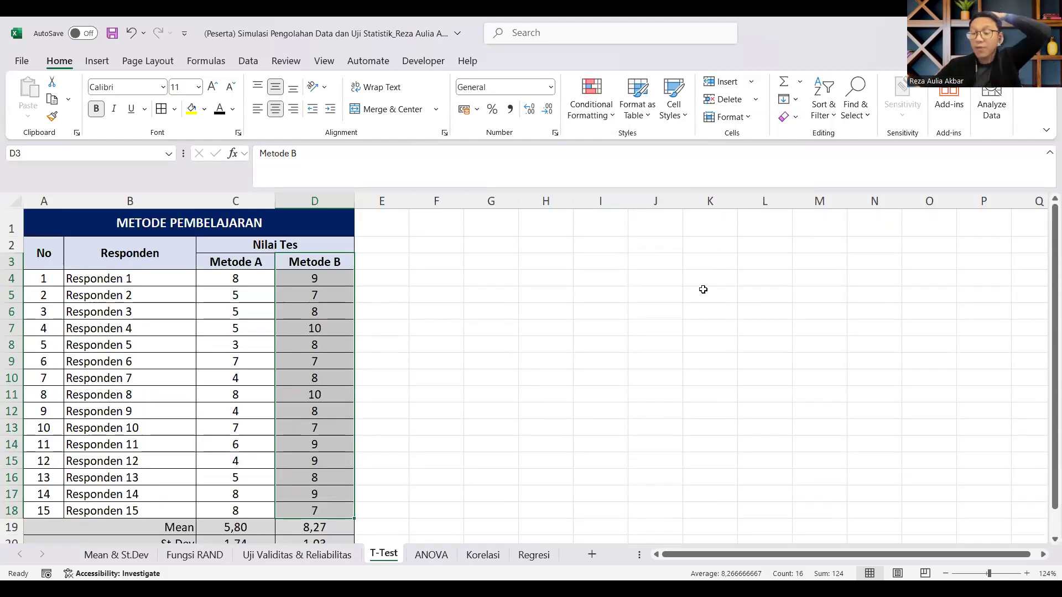
scroll(531, 310, down, 3)
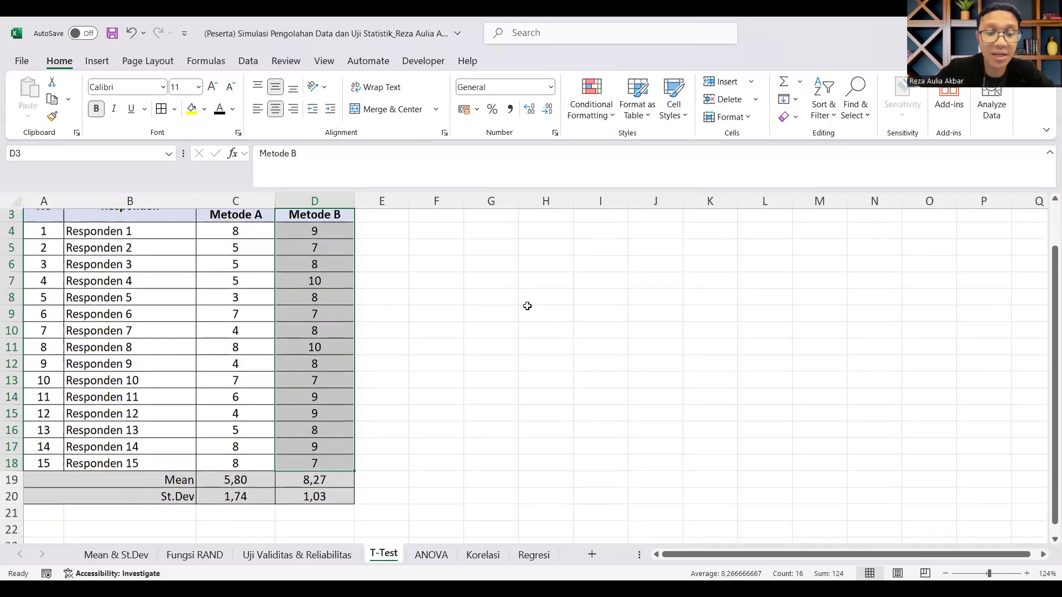
scroll(365, 395, up, 1)
scroll(277, 422, down, 1)
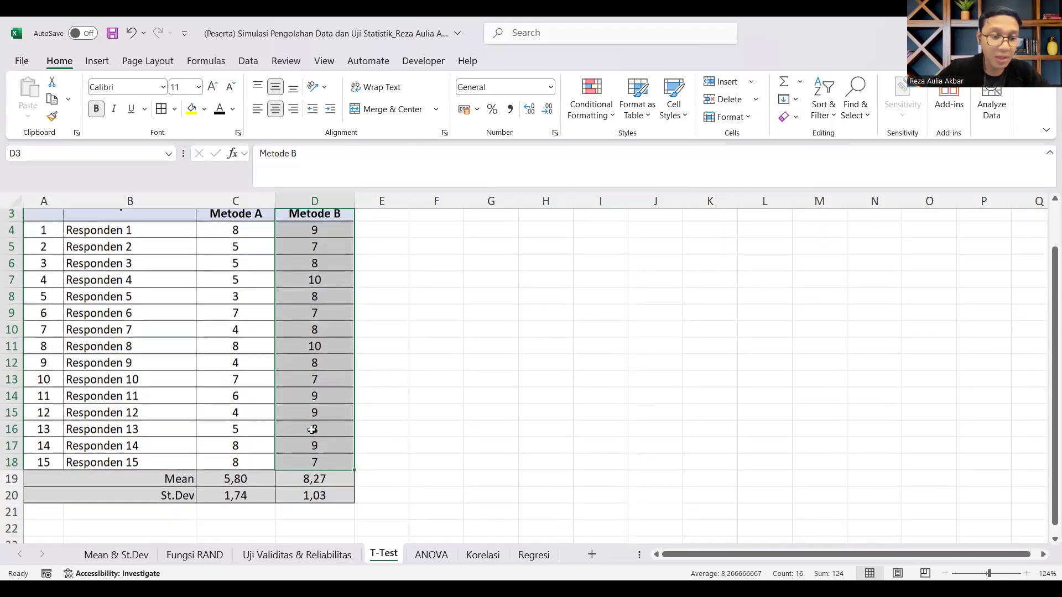
drag(174, 479, 261, 494)
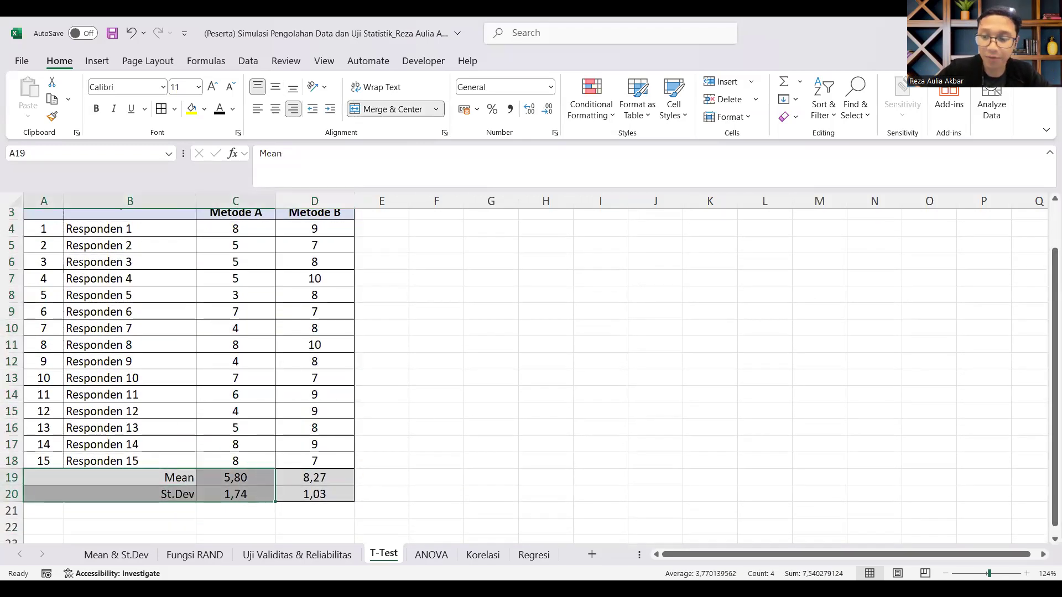
scroll(227, 458, up, 2)
click(190, 519)
drag(360, 519, 190, 504)
Step: Merge and centre cells E19:E20 beside the Mean and St.Dev rows and widen column E
click(442, 506)
drag(443, 507, 441, 518)
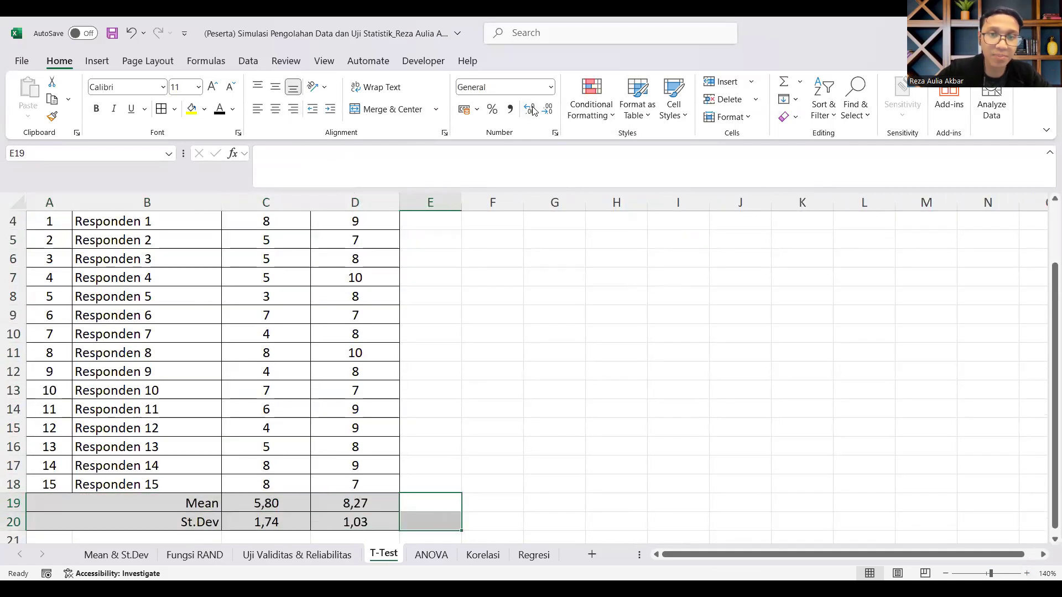
click(419, 110)
drag(461, 202, 601, 202)
Step: Enter "Statistik Deskriptif" in the merged cell E19:E20 and centre it vertically
double_click(476, 509)
text(Stat)
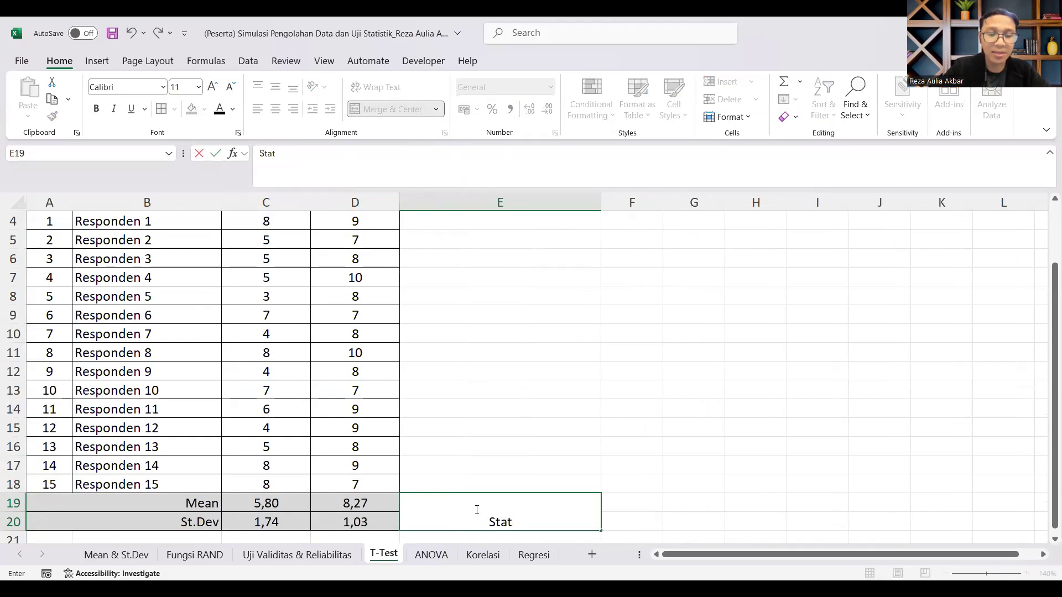
text(istik Deskriptif)
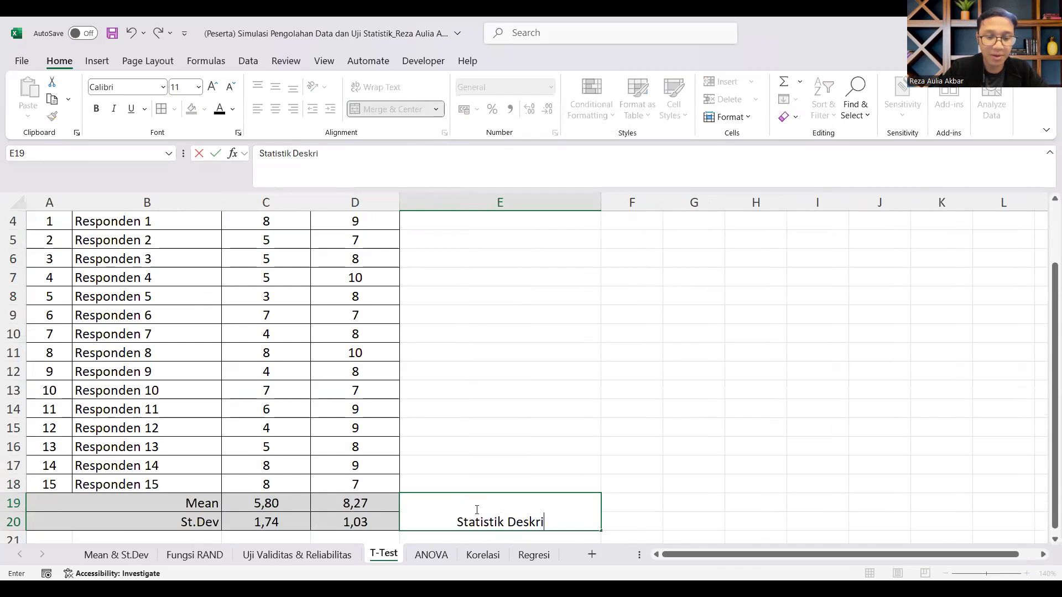
key(Return)
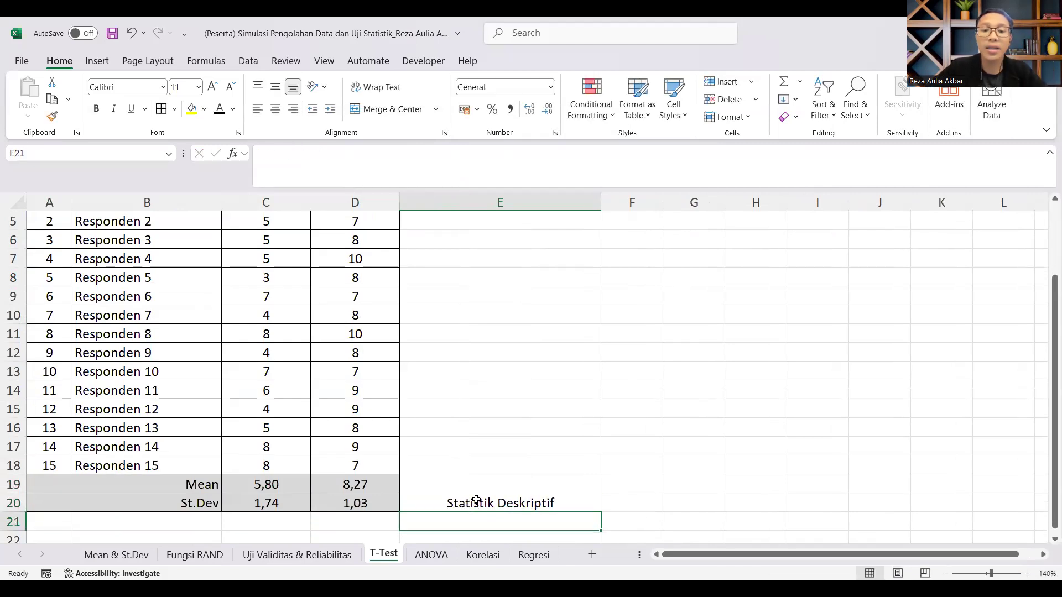
click(477, 496)
click(275, 86)
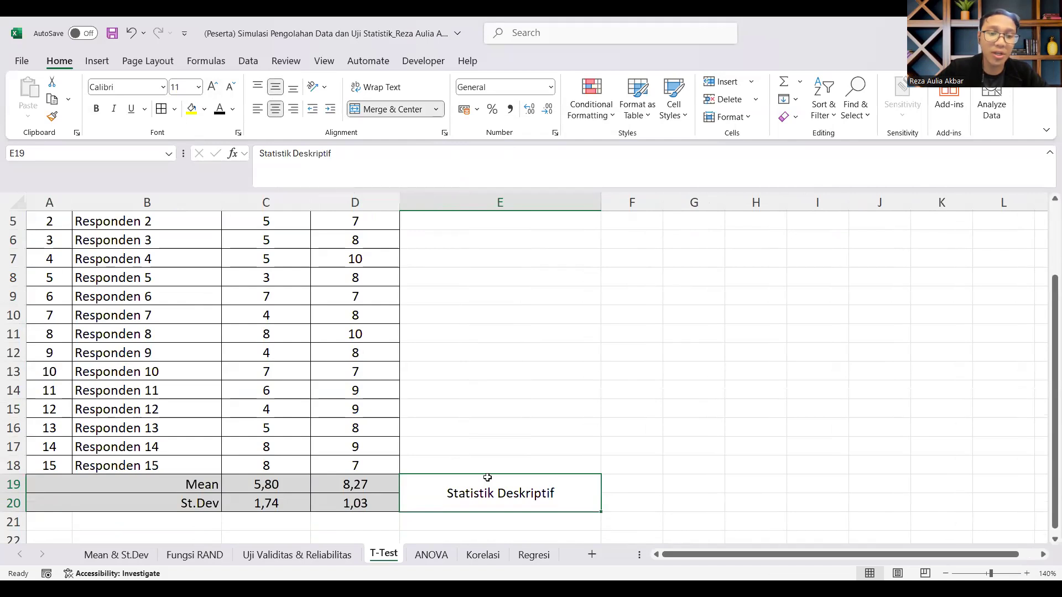
Step: Change the Metode B scores of Responden 8 (D11) and Responden 14 (D17) to 3
scroll(375, 407, up, 1)
click(375, 408)
scroll(374, 408, down, 1)
click(363, 335)
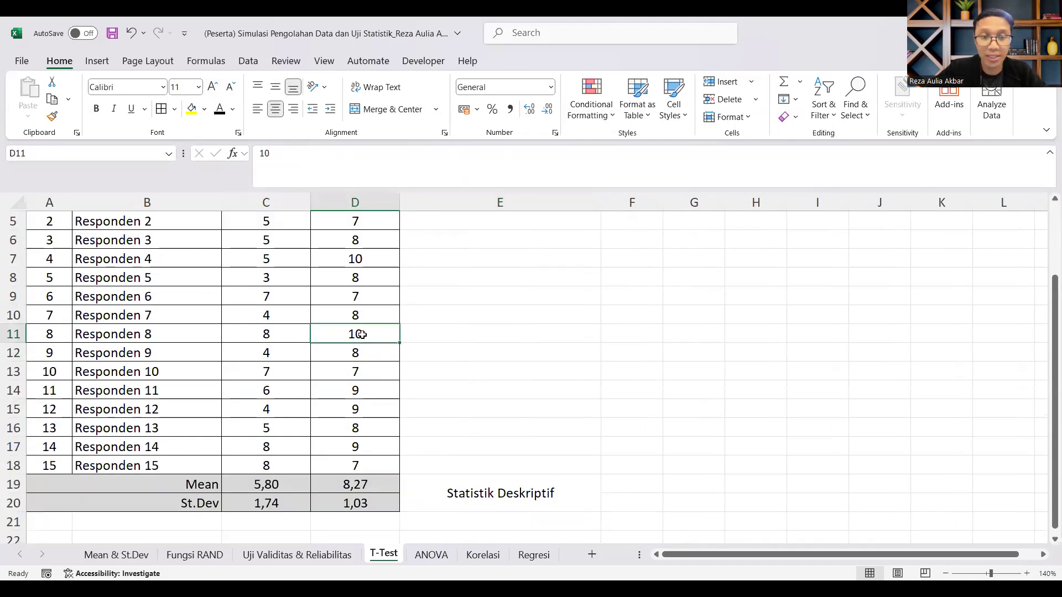
text(3)
click(464, 369)
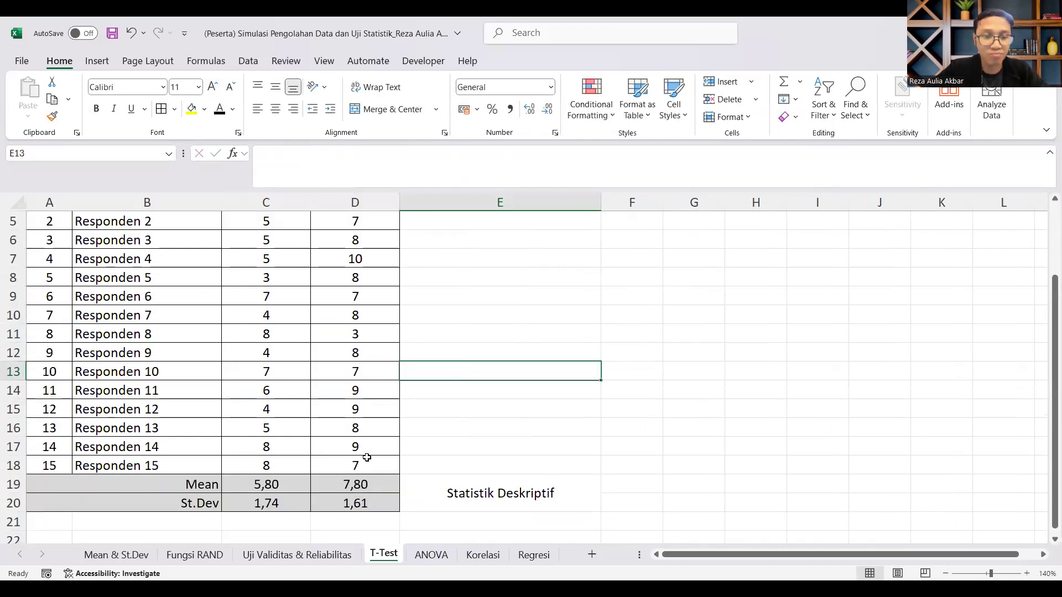
click(356, 445)
text(3)
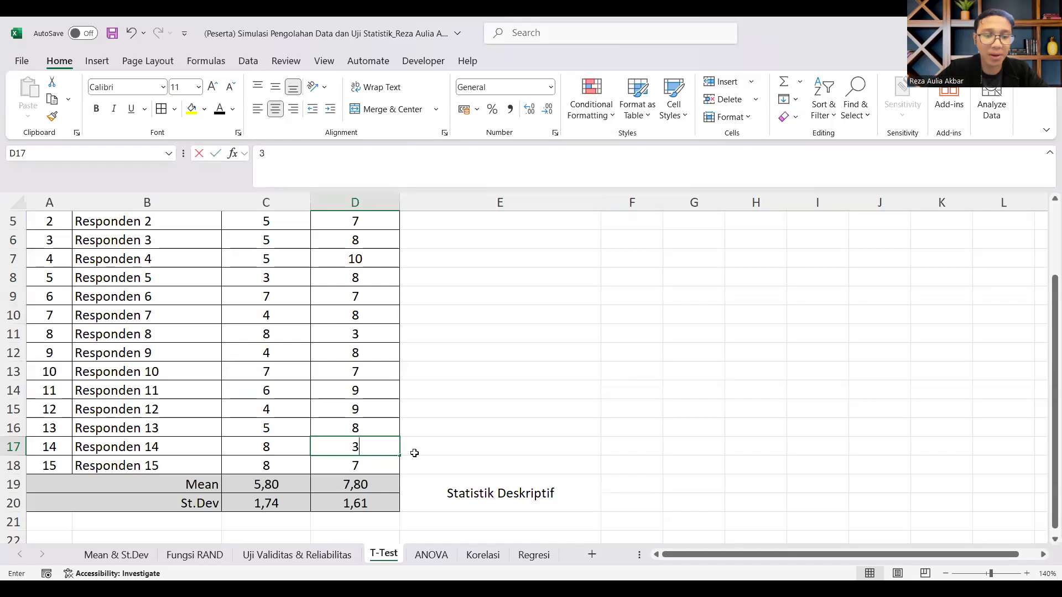
click(416, 451)
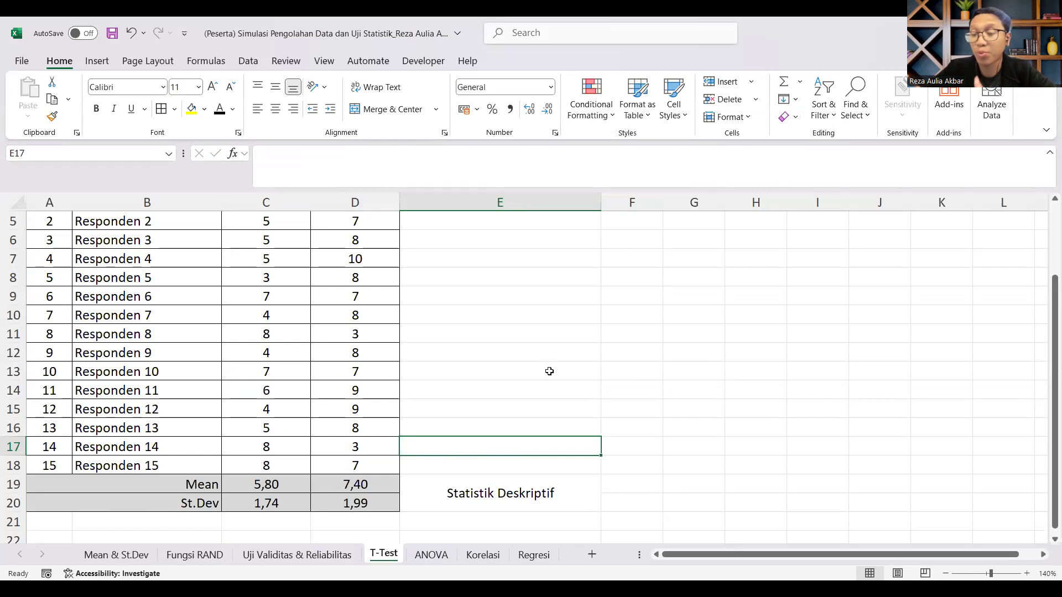
Step: Compare the Mean values of Metode A and Metode B against the scores above them
drag(207, 486, 348, 487)
click(285, 485)
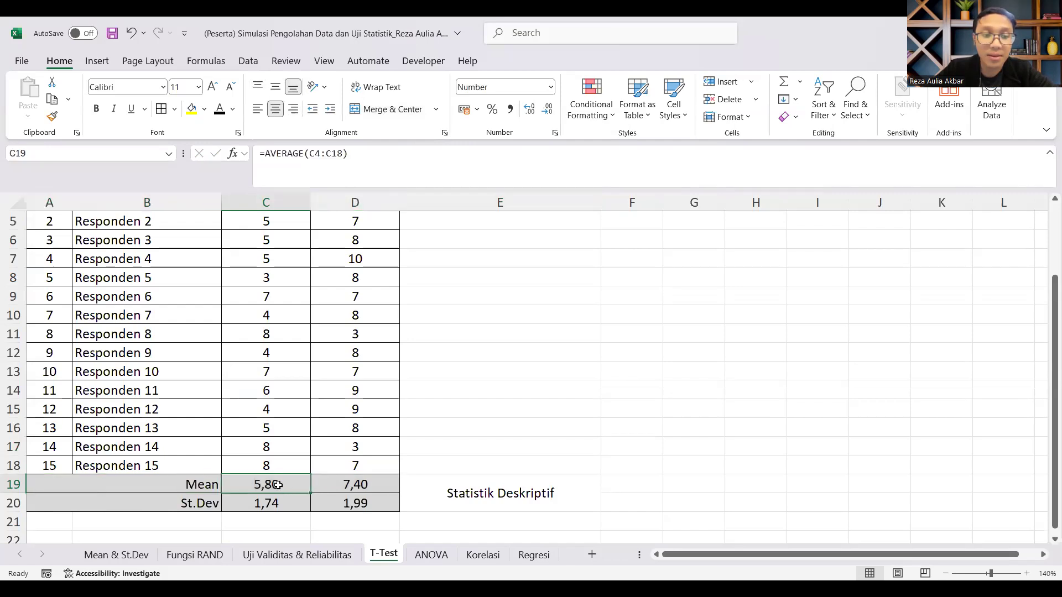
scroll(278, 485, down, 1)
scroll(278, 485, up, 3)
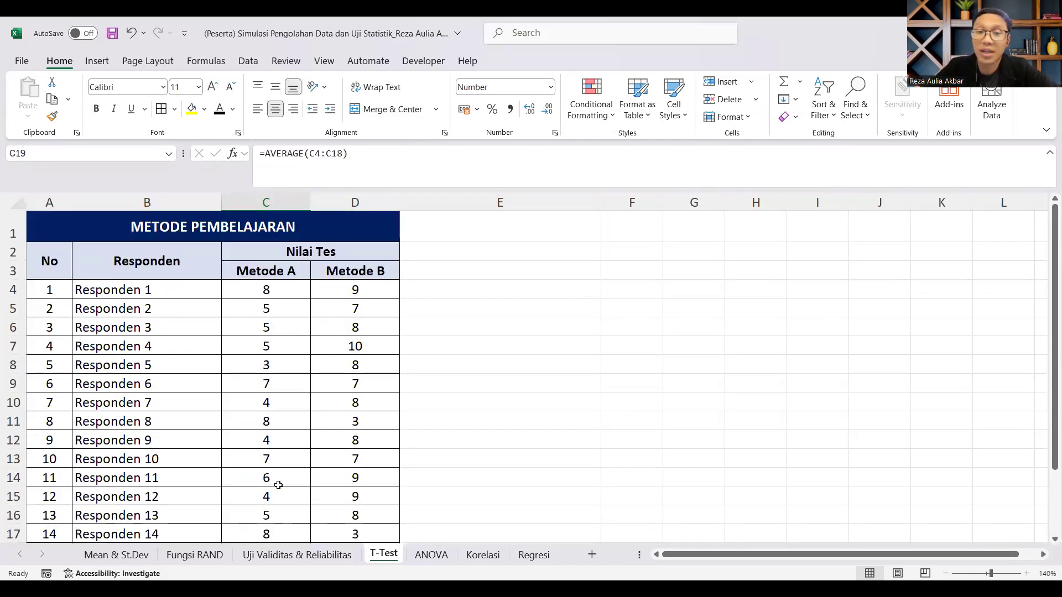
scroll(316, 448, down, 2)
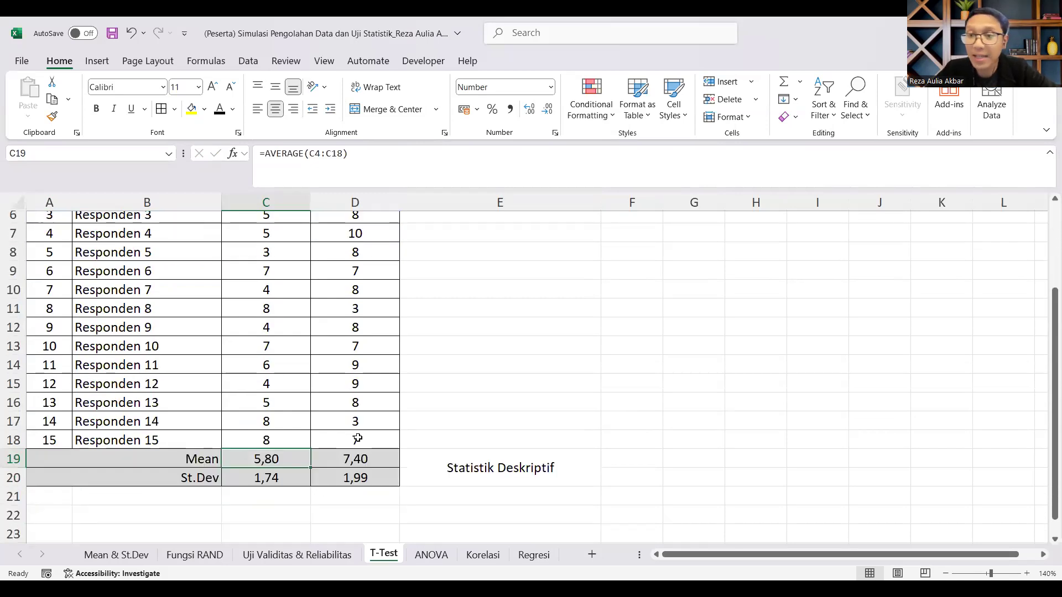
Step: Change the St.Dev row label in A20 to "St.Dev (Error)"
double_click(203, 476)
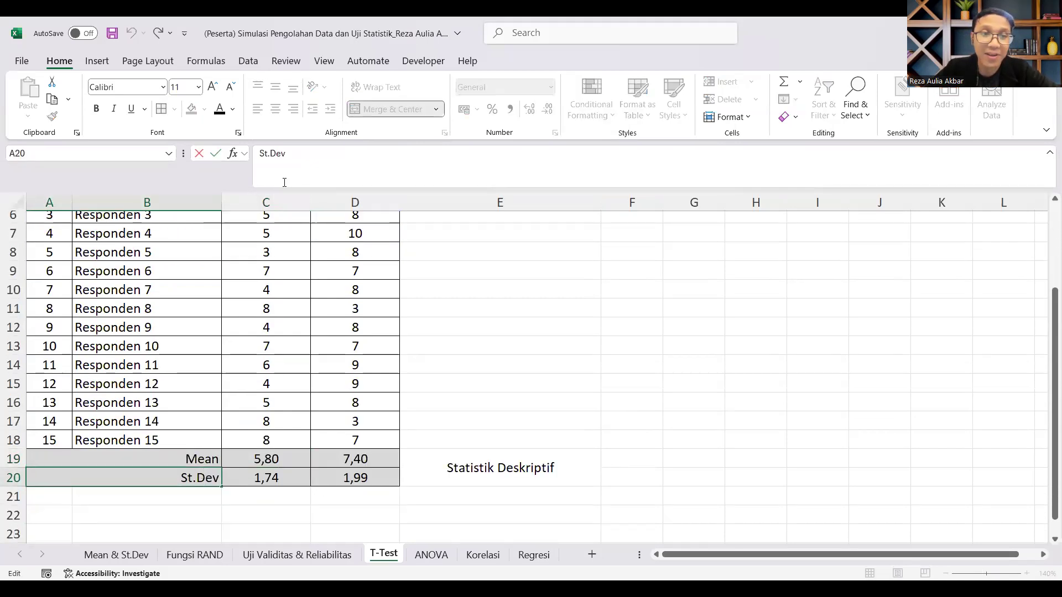
text((Error))
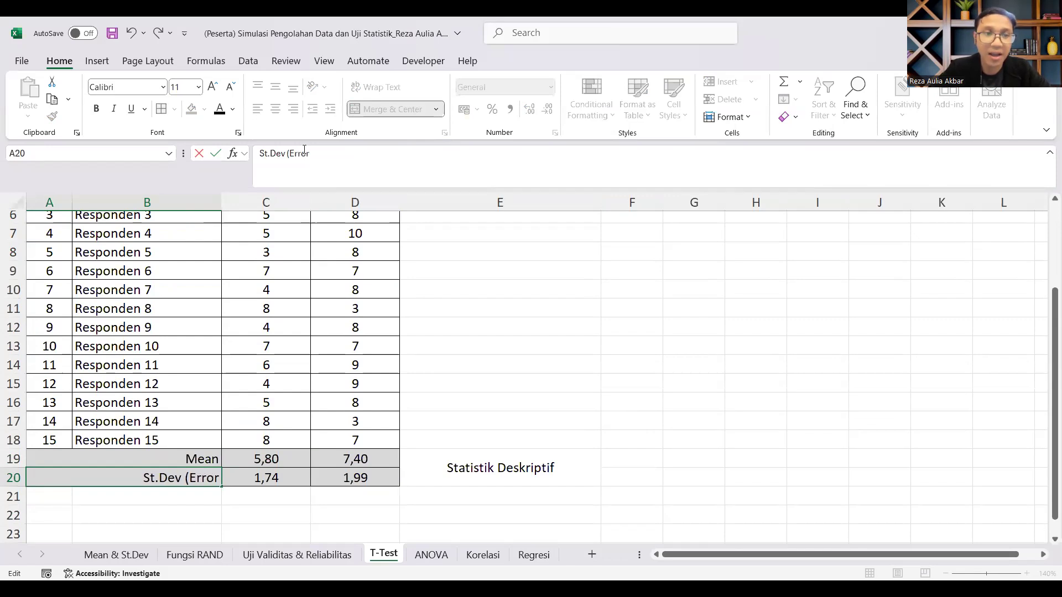
click(363, 479)
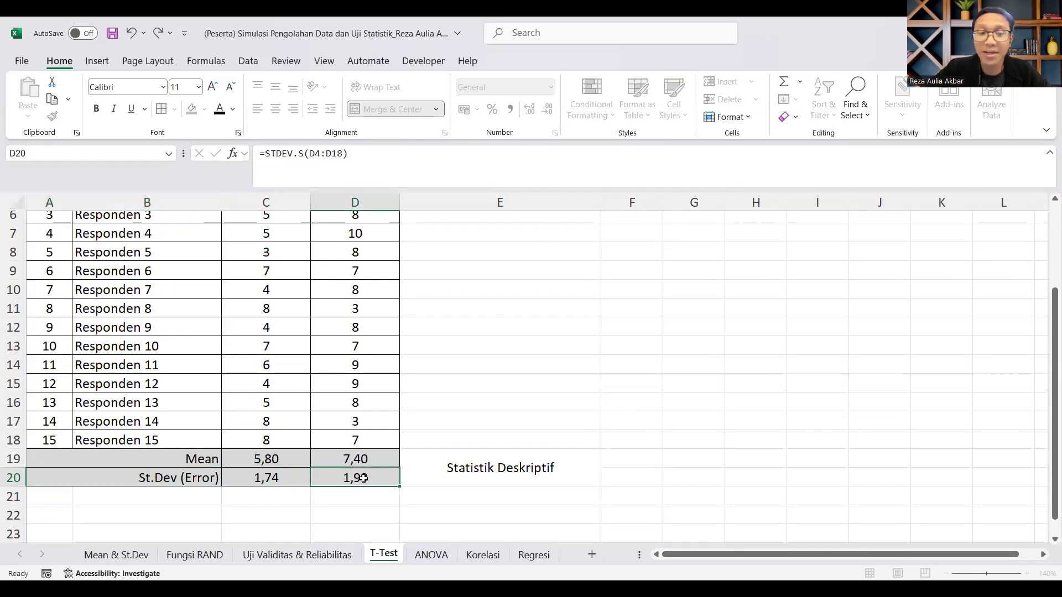
Step: Compare the standard deviations and means of Metode A and Metode B in rows 19 and 20
click(276, 481)
scroll(382, 471, down, 1)
scroll(382, 470, up, 1)
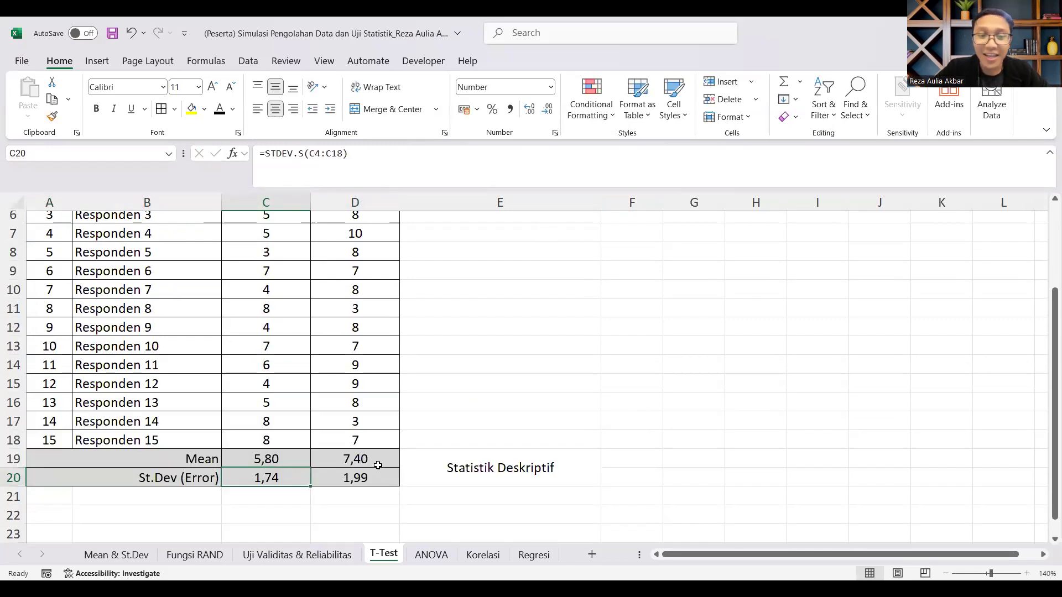
click(381, 464)
click(365, 474)
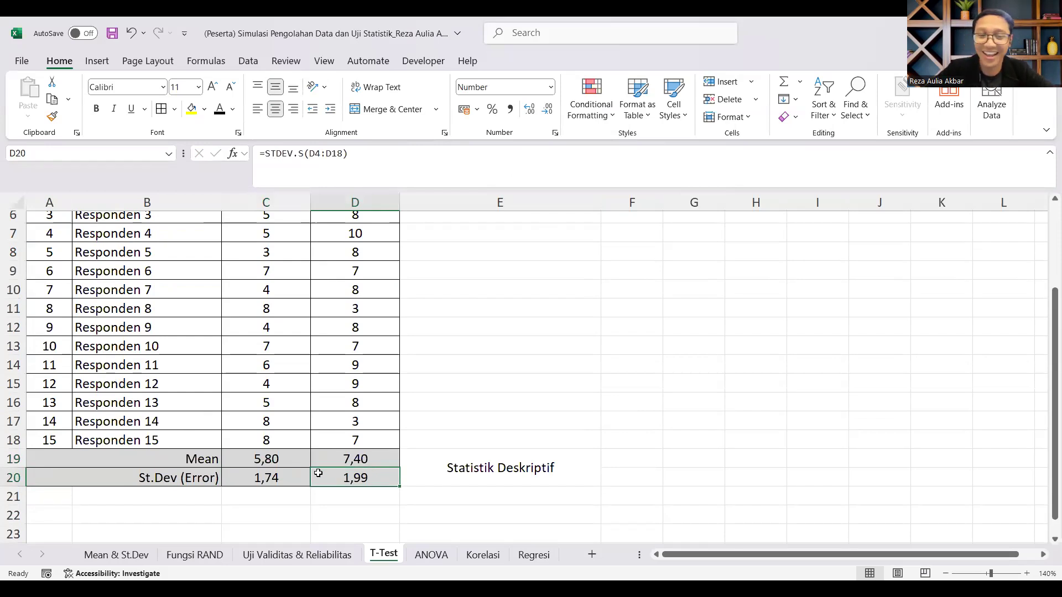
click(285, 455)
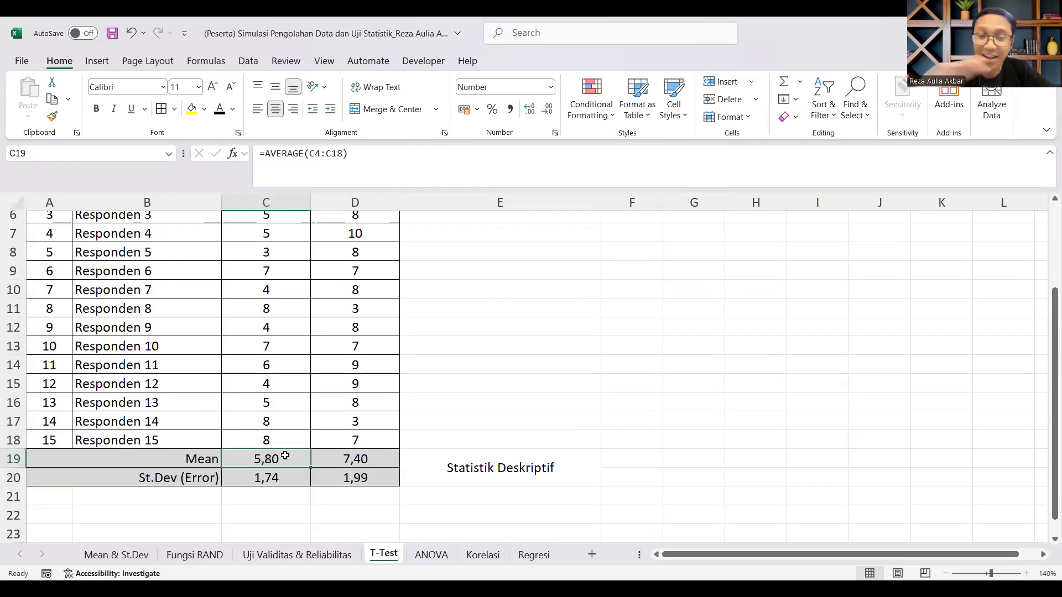
click(277, 479)
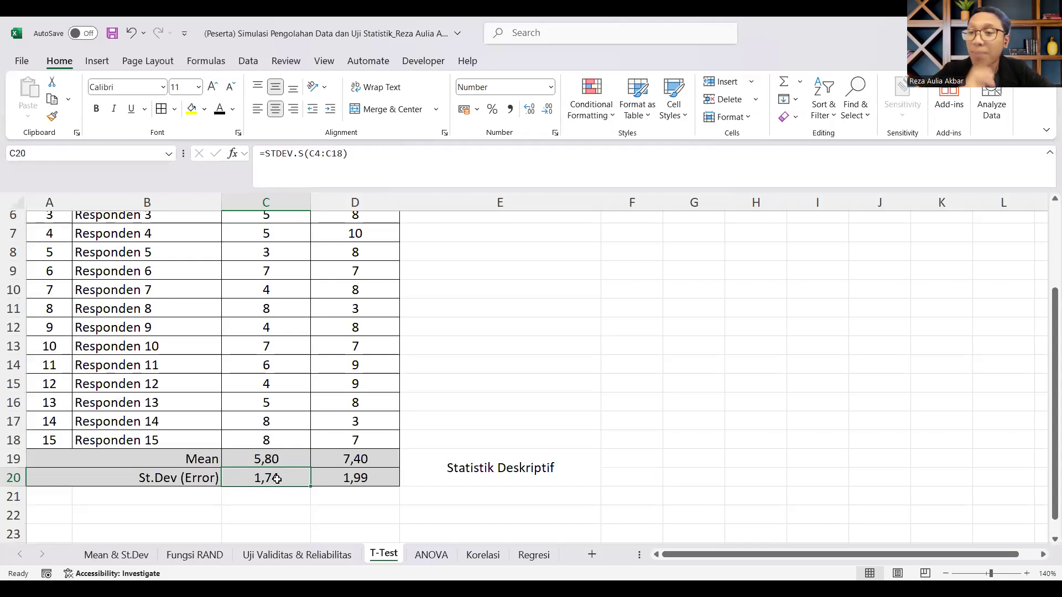
Step: Enter the label "Statistik Inferensial" in E21 below the Statistik Deskriptif label and centre it horizontally
double_click(494, 492)
text(Statist)
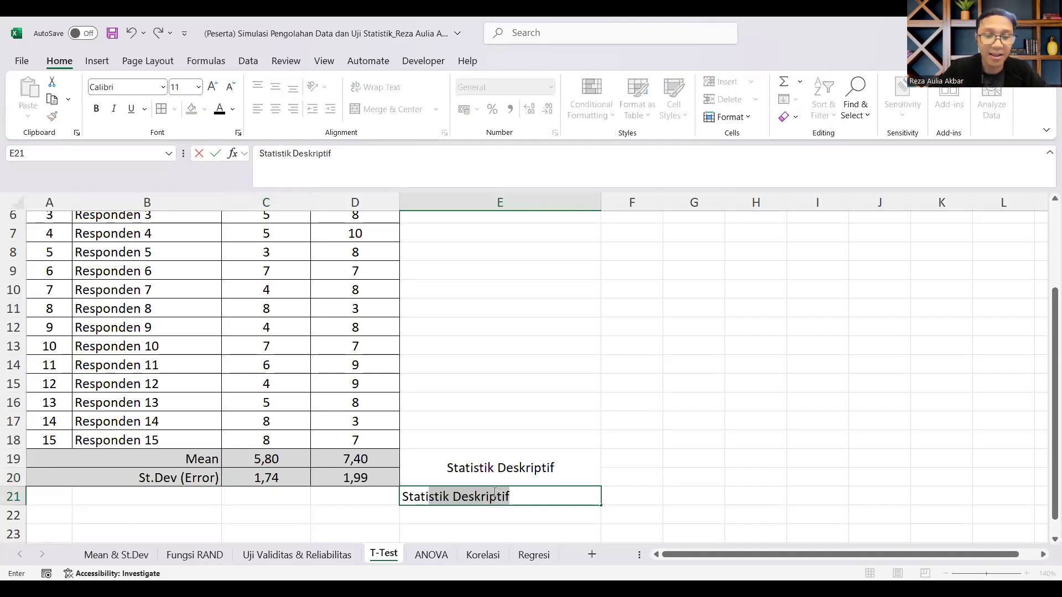
text(ik Infe)
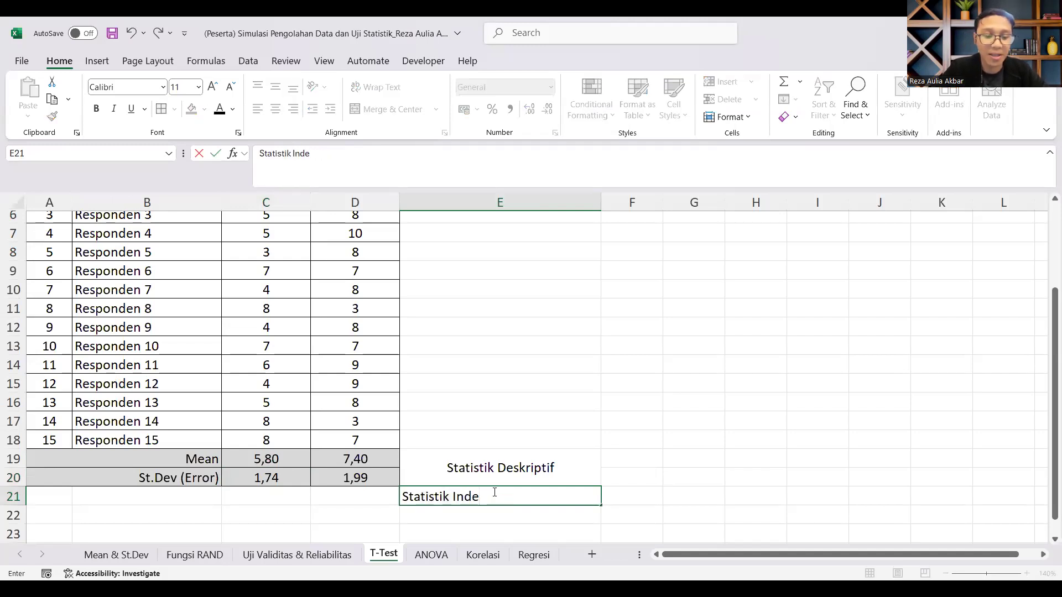
text(rensia;)
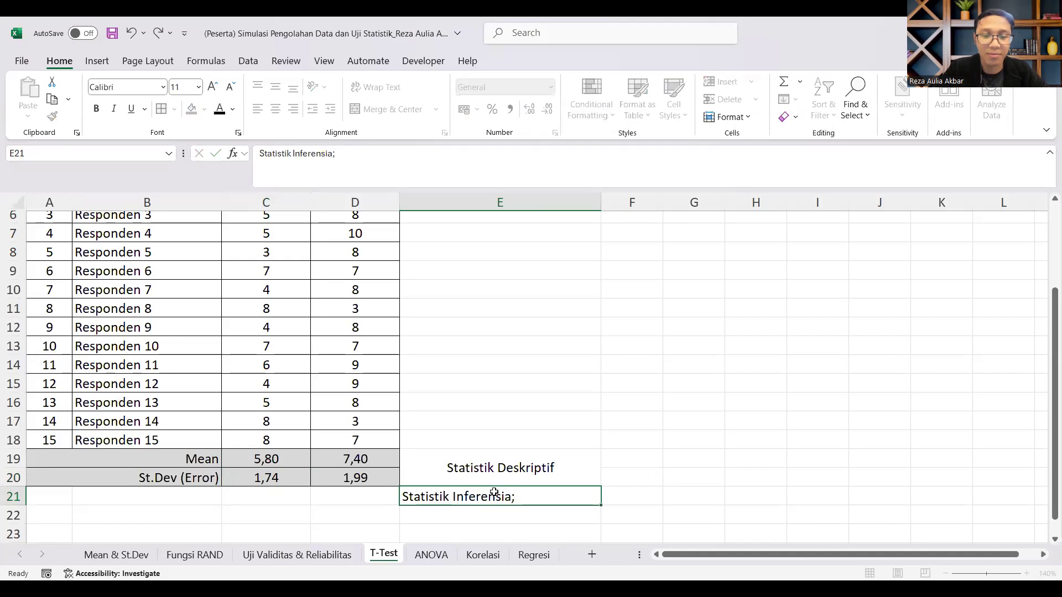
key(Return)
click(517, 498)
key(BackSpace)
text(l)
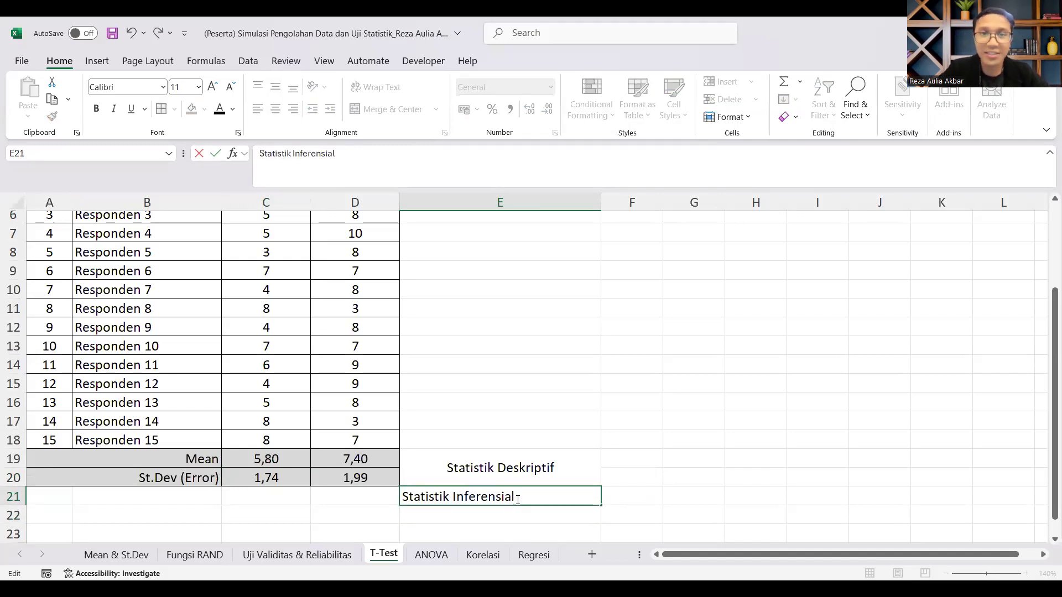
key(Return)
click(517, 498)
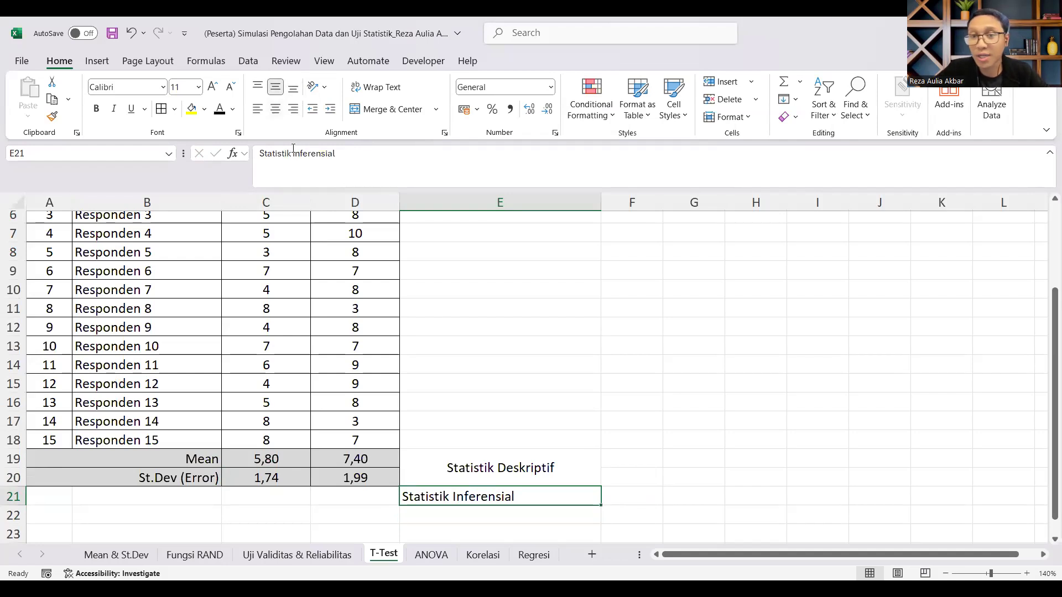
click(275, 109)
scroll(627, 331, up, 2)
scroll(624, 334, down, 2)
Step: Clear the Statistik Deskriptif and Statistik Inferensial labels from E19:E21
drag(541, 472, 544, 491)
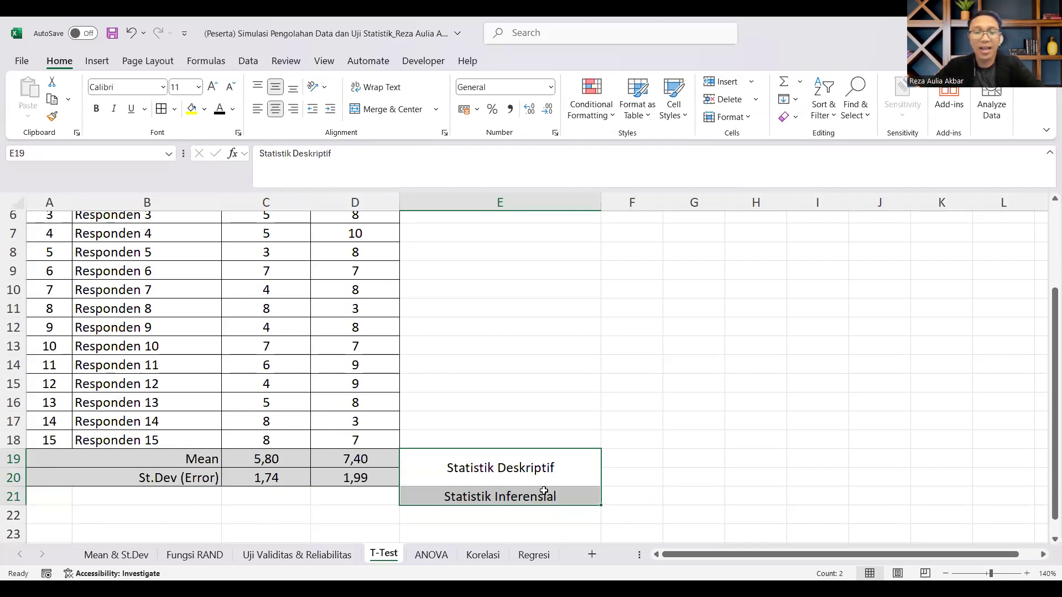
key(Delete)
scroll(538, 466, up, 2)
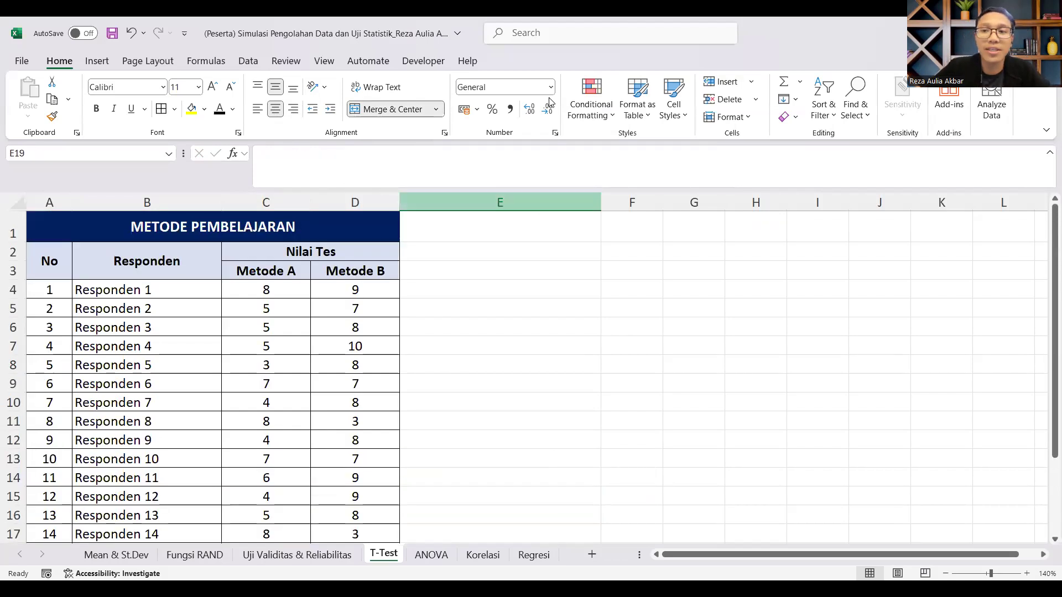
click(739, 215)
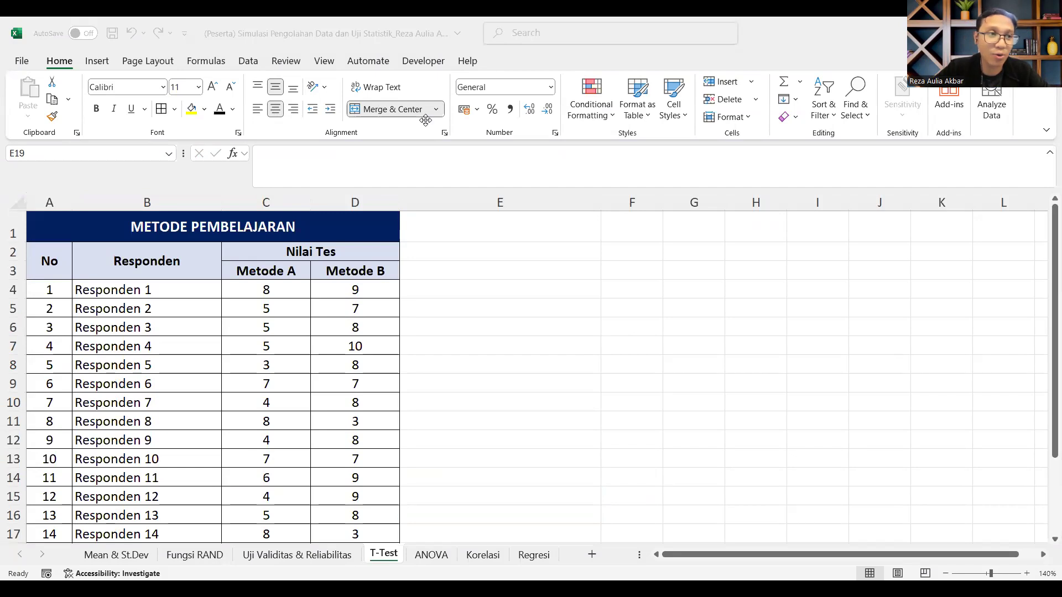
Step: Enable the Analysis ToolPak through the Excel Add-ins manager in the program options
click(22, 68)
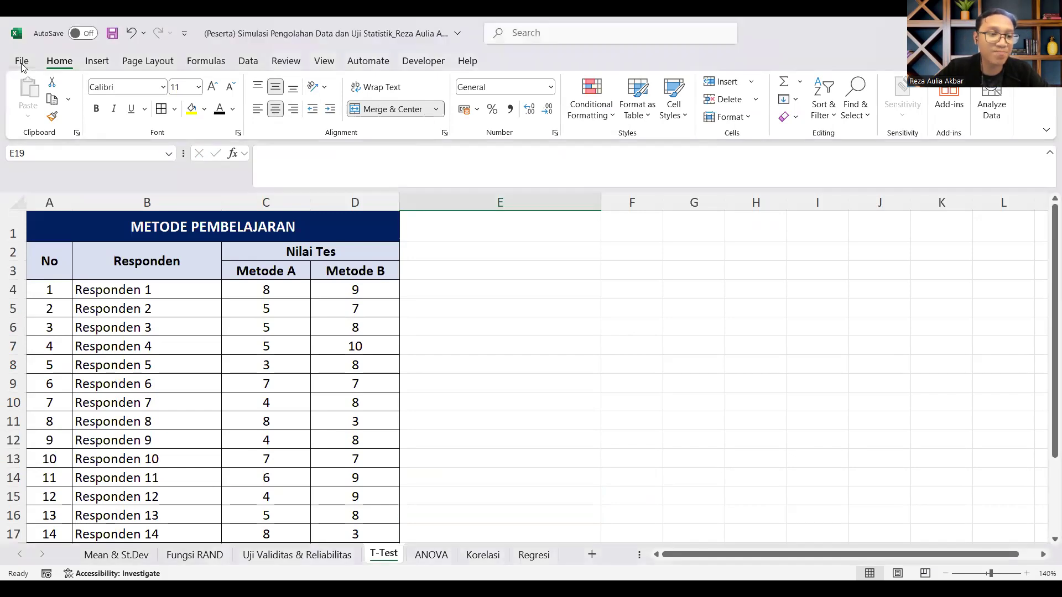
click(21, 62)
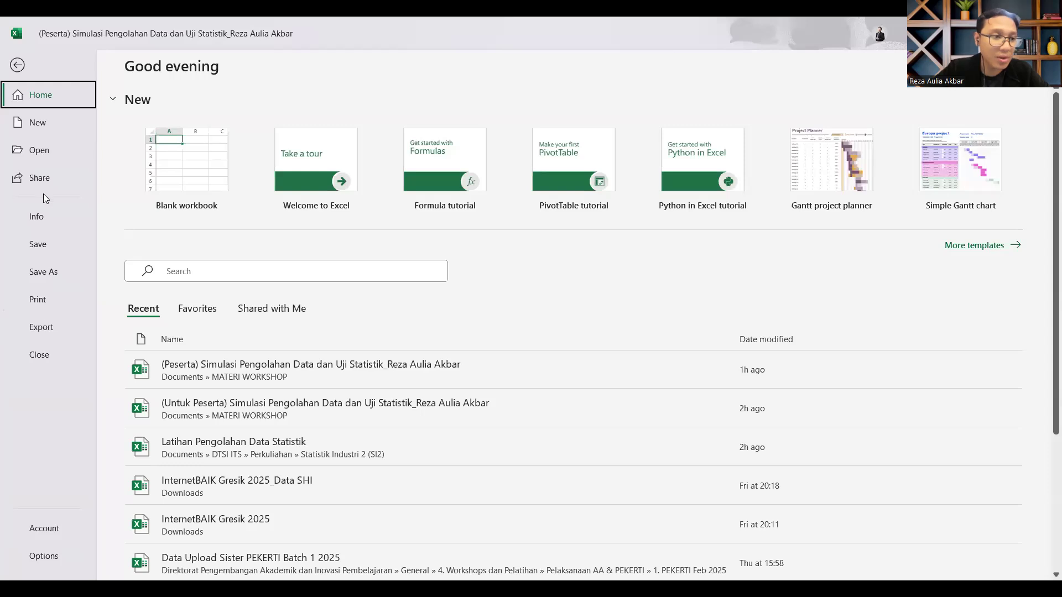
click(52, 559)
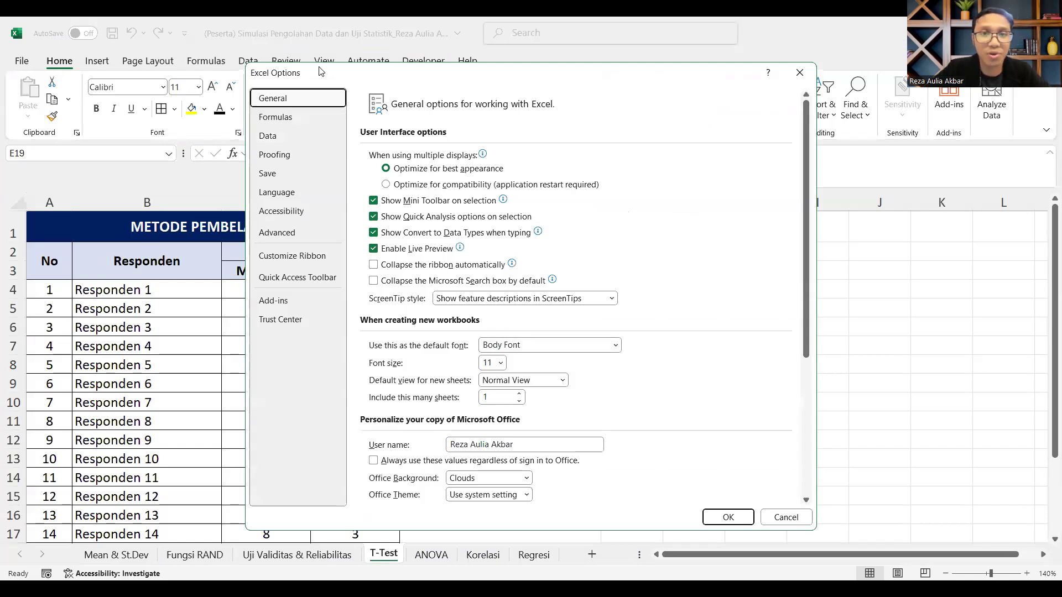
click(282, 301)
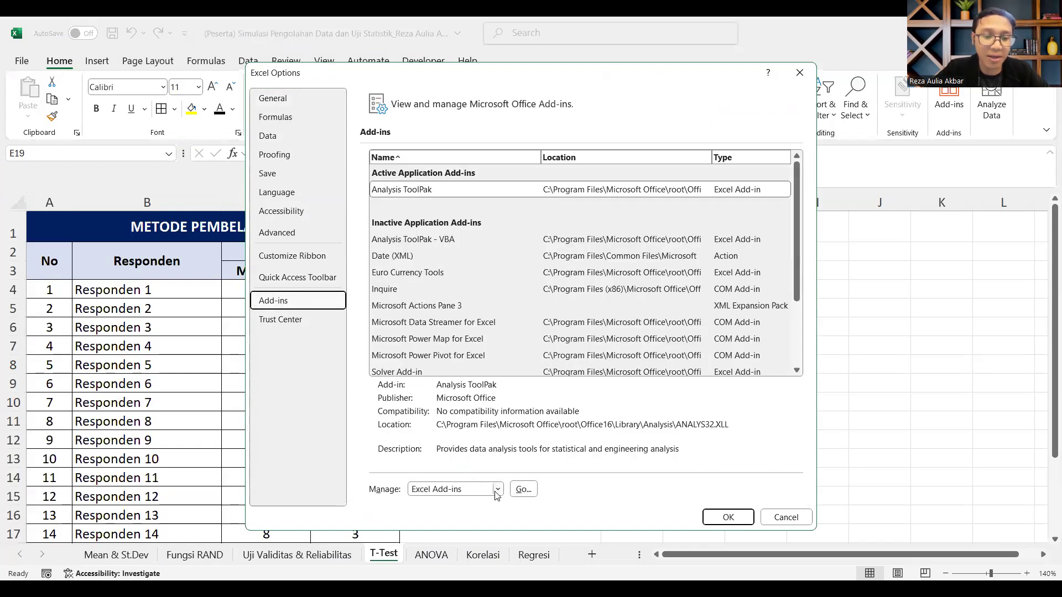
click(497, 490)
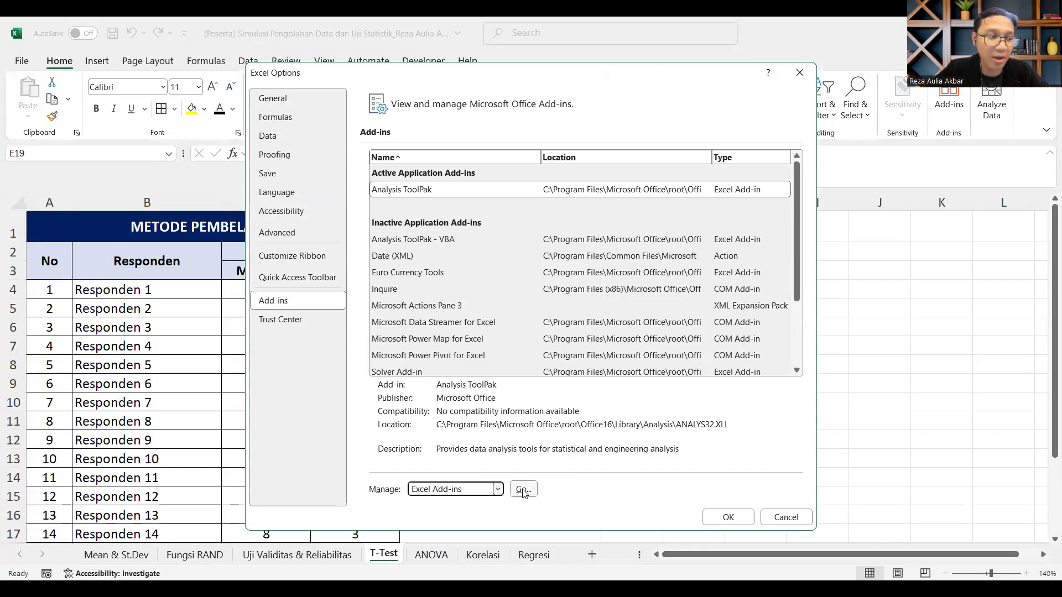
click(523, 490)
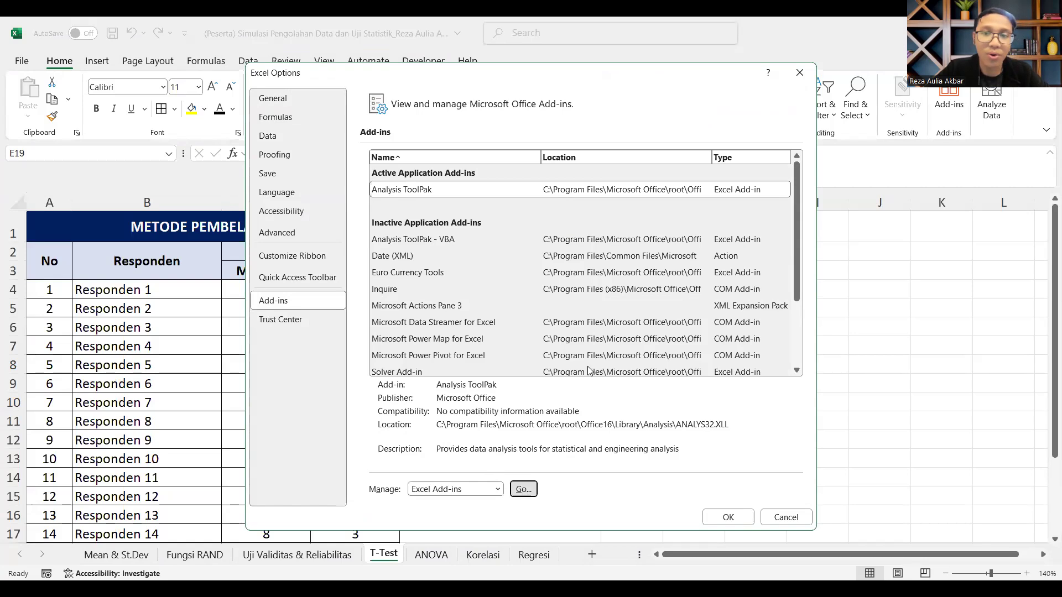
drag(678, 139, 516, 155)
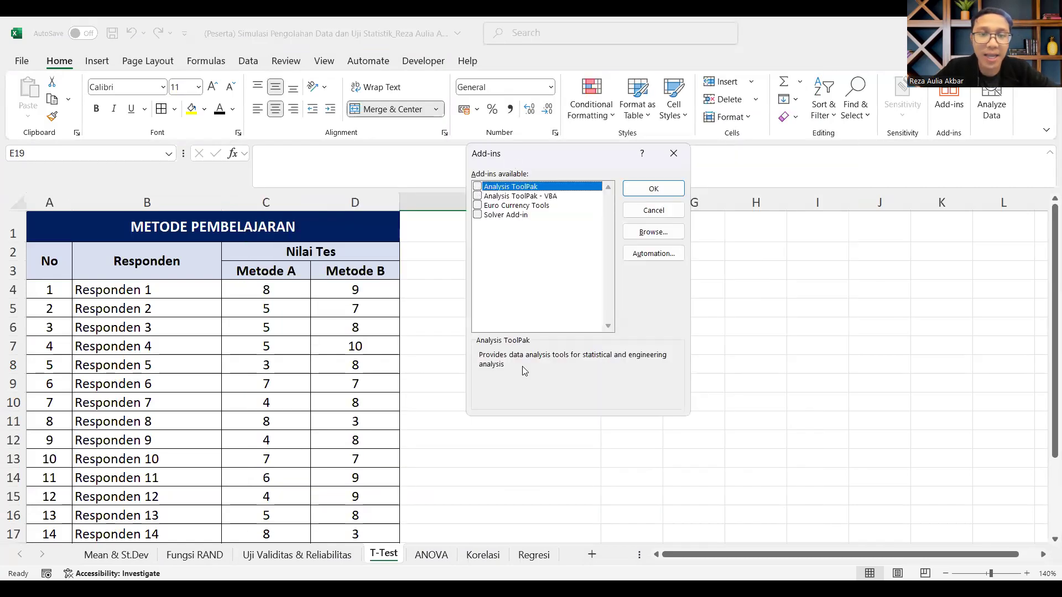
click(478, 189)
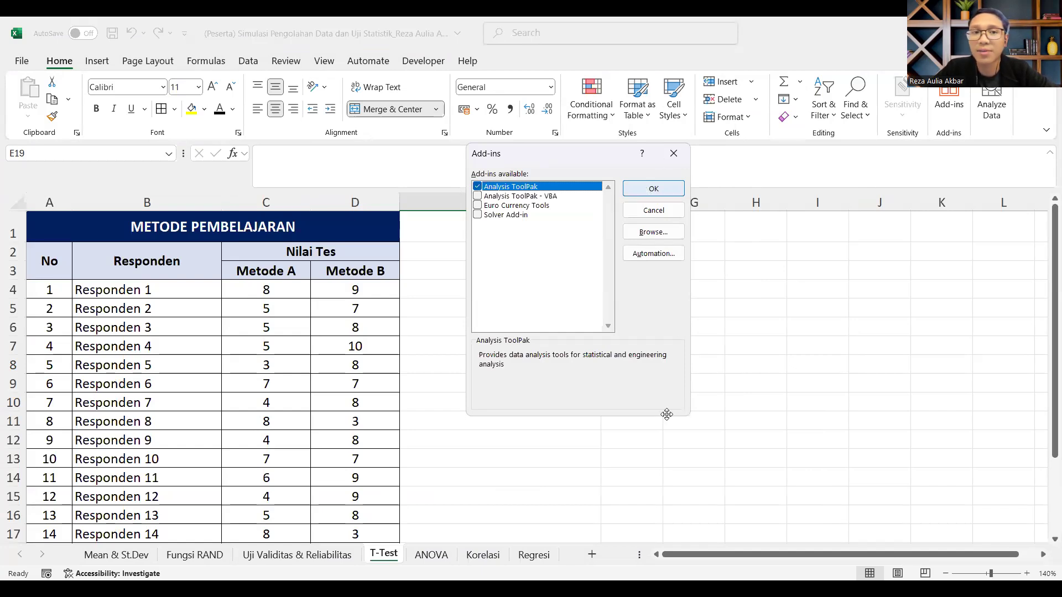
key(Return)
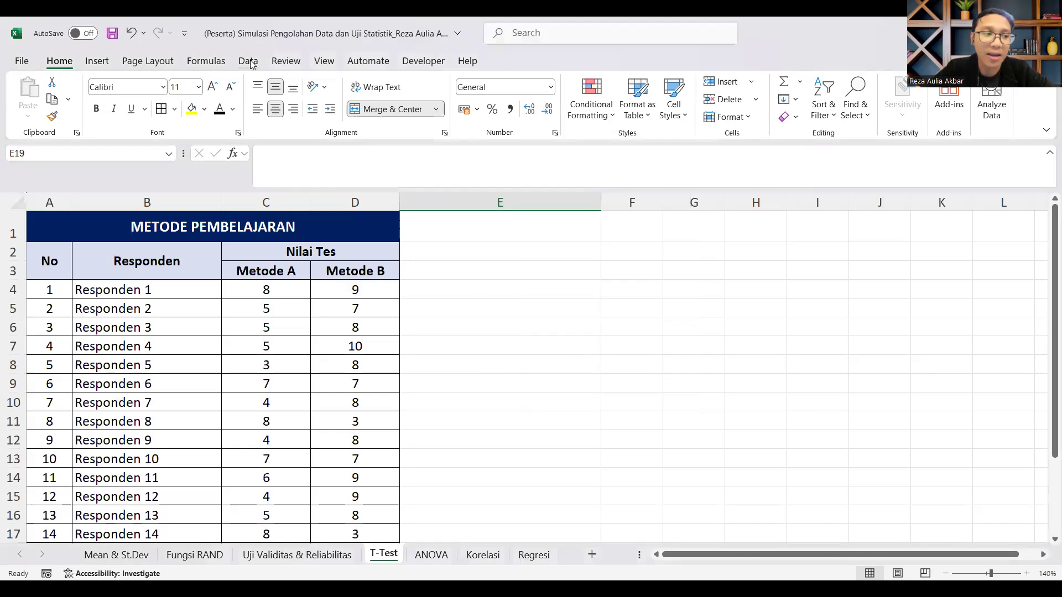
Step: Start the Data Analysis tool "t-Test: Two-Sample Assuming Equal Variances" for the learning-method data
click(248, 61)
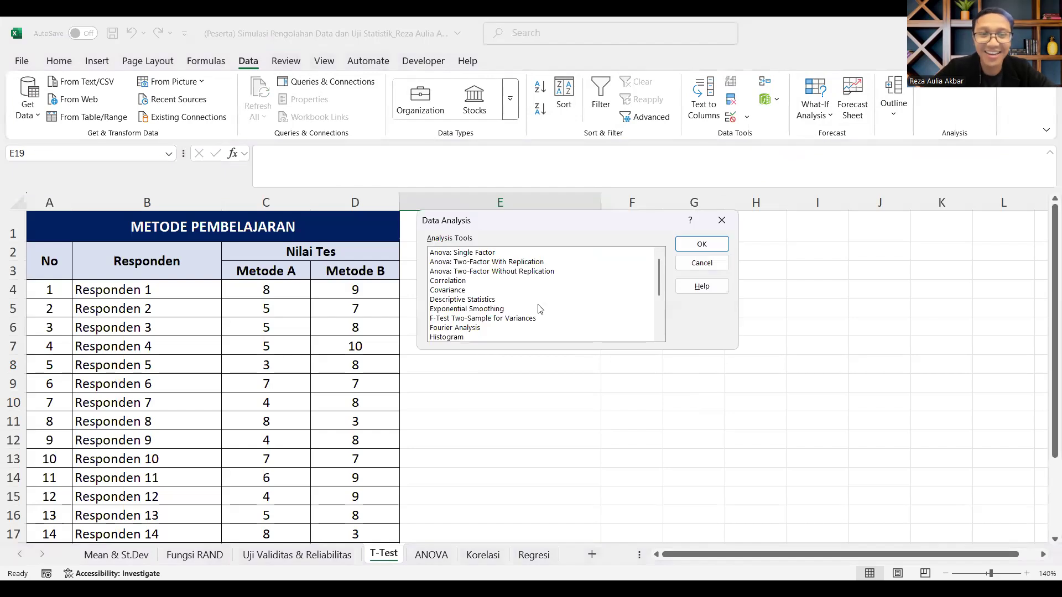
click(474, 253)
click(464, 281)
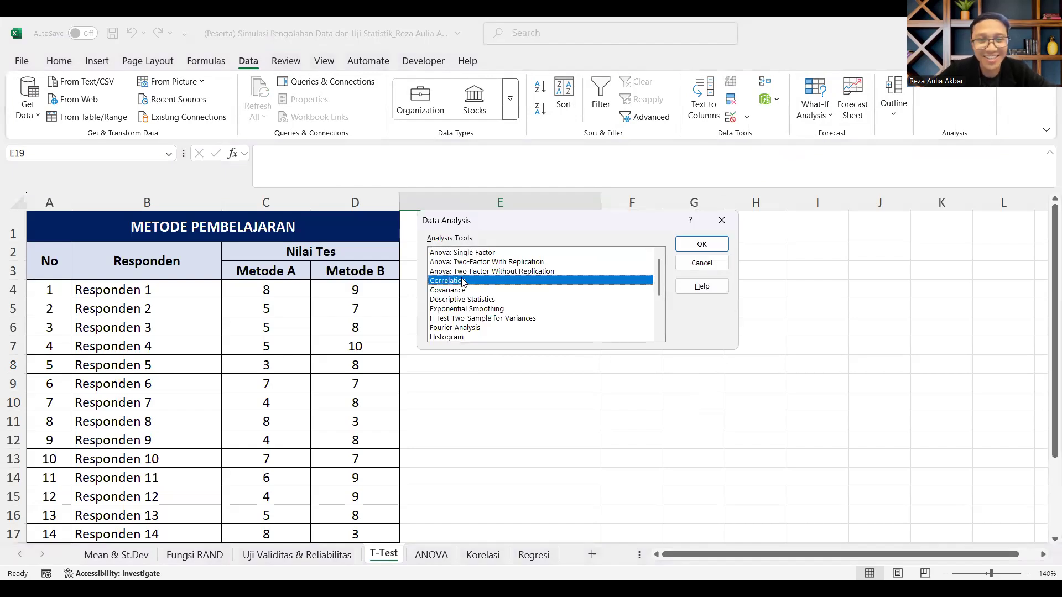
scroll(459, 295, down, 2)
scroll(458, 295, down, 1)
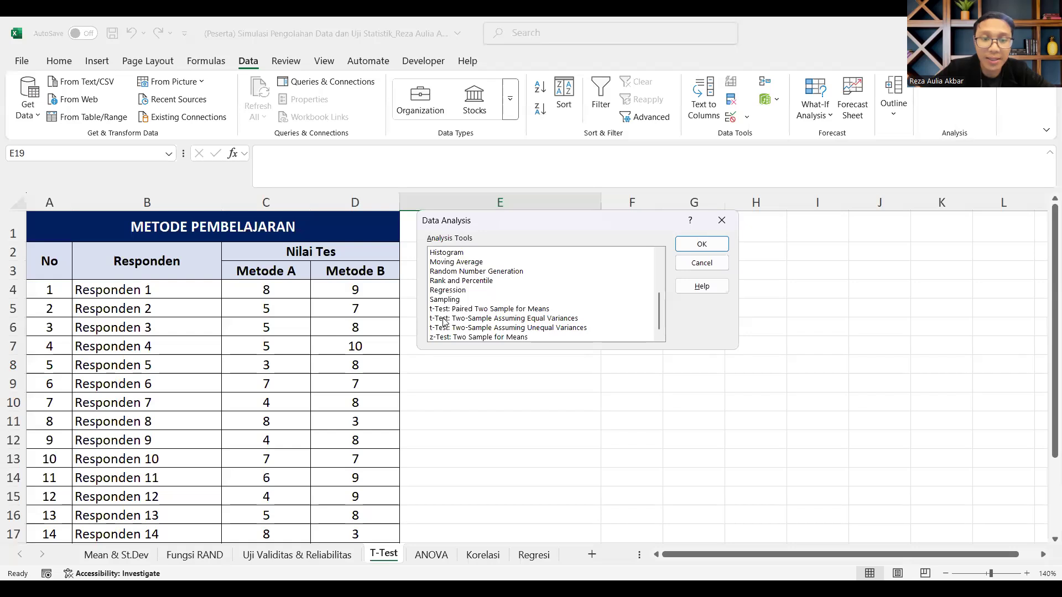
click(526, 320)
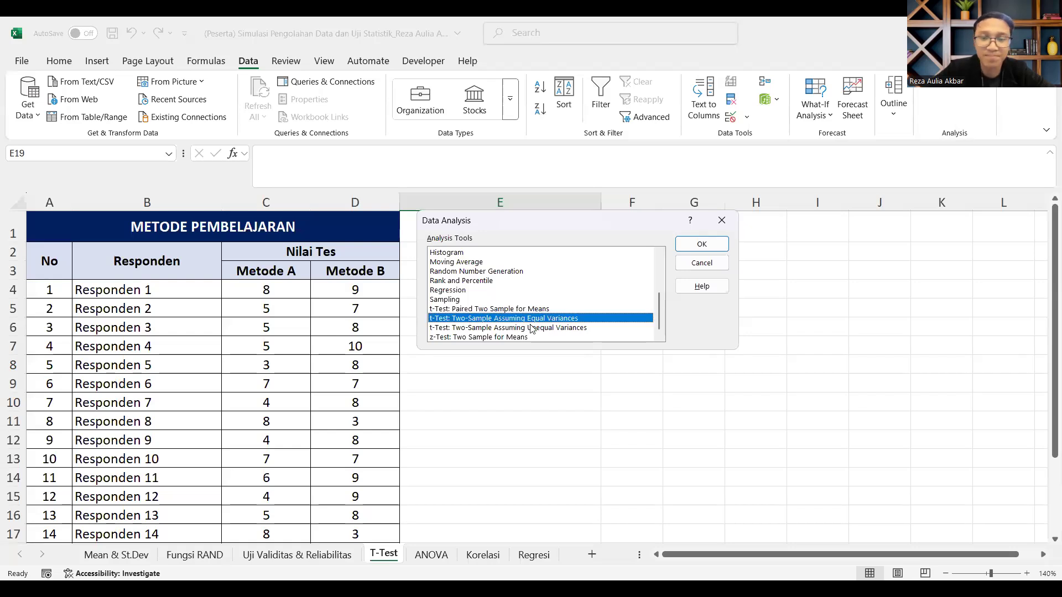
double_click(561, 320)
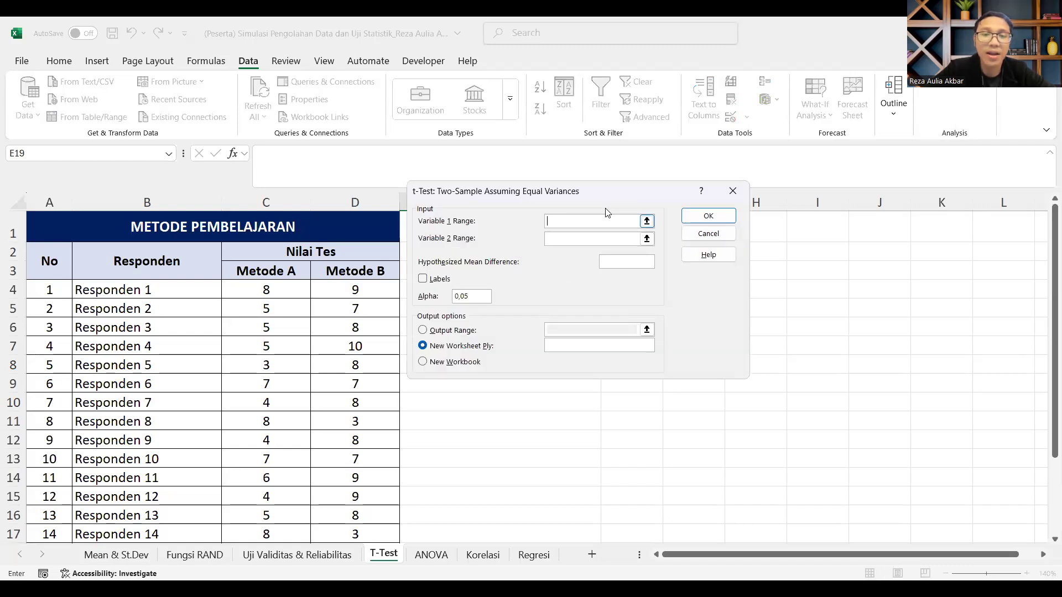
Step: Set the t-test's Variable 1 range to the Metode A column, header included, $C$3:$C$18
drag(611, 194, 680, 110)
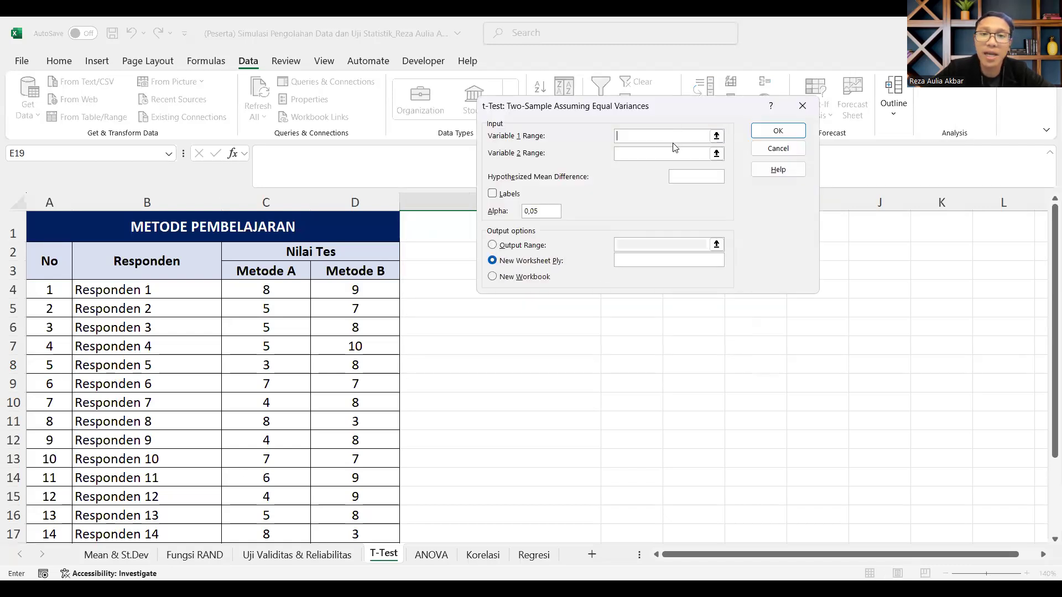
click(717, 136)
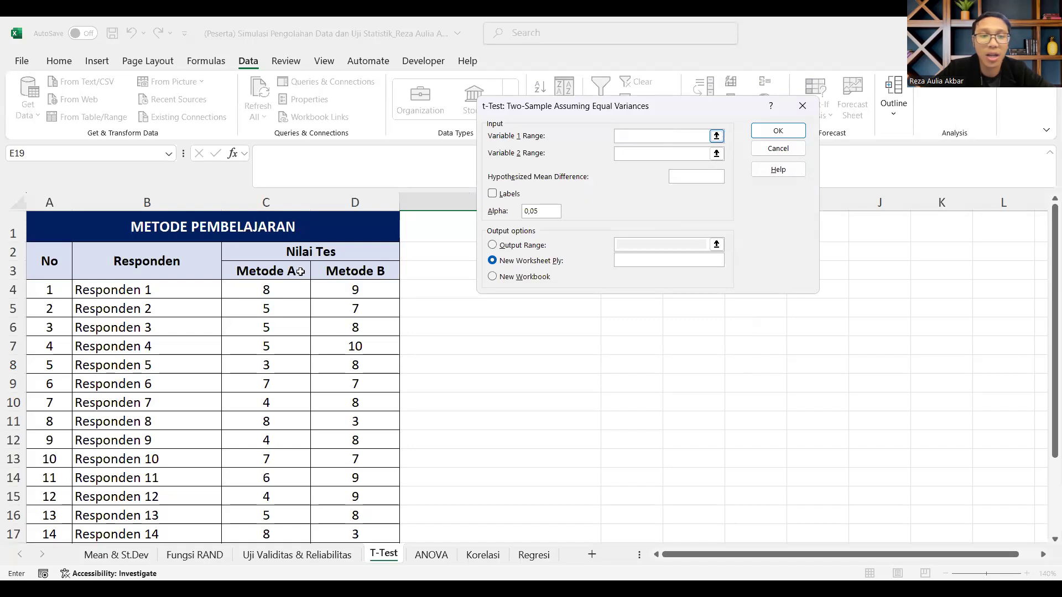
scroll(298, 253, down, 1)
drag(283, 218, 280, 233)
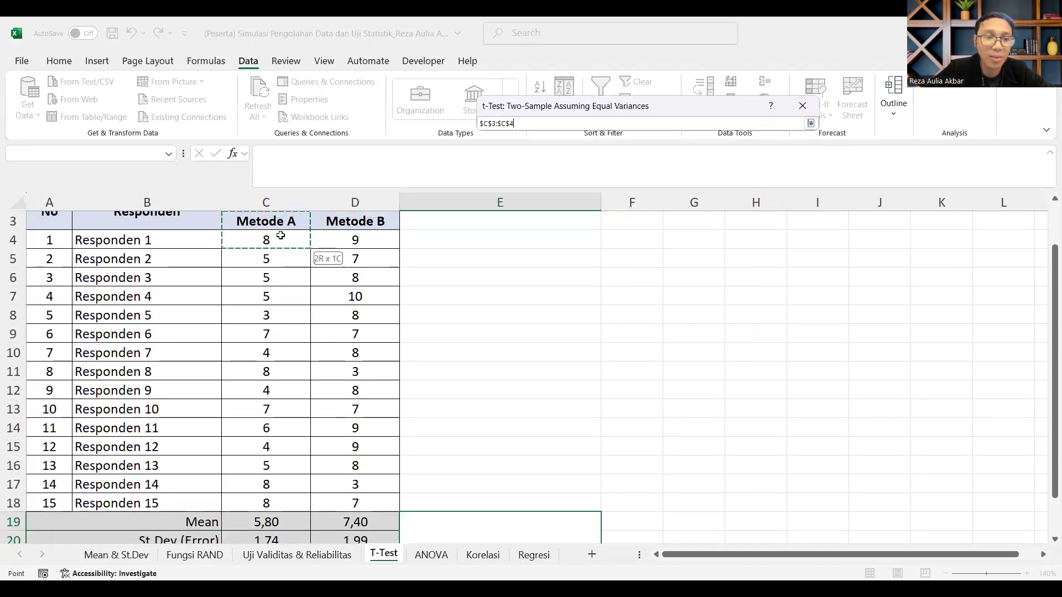
drag(286, 330, 272, 501)
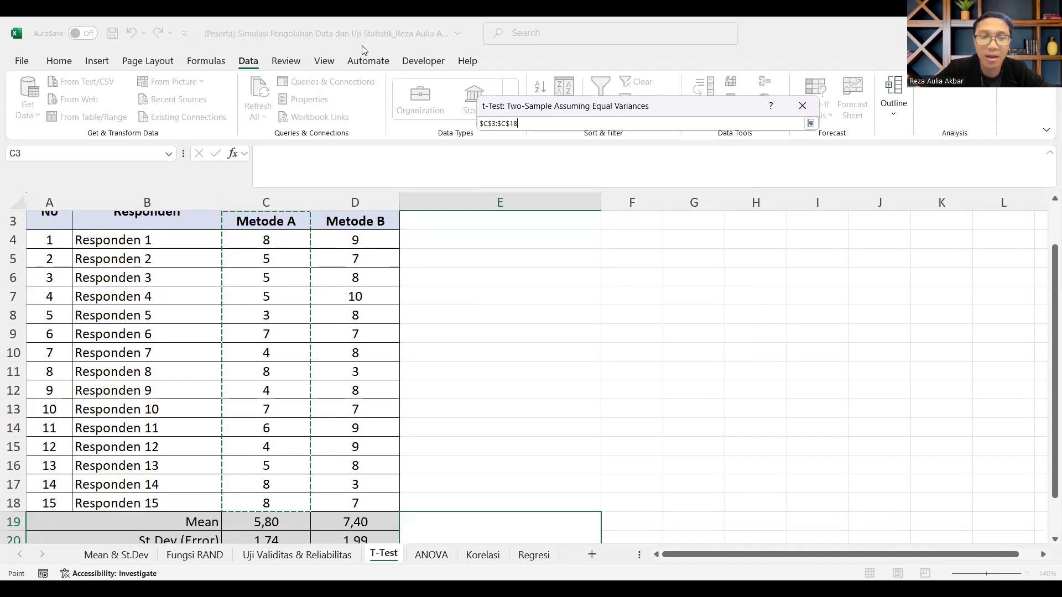
key(Return)
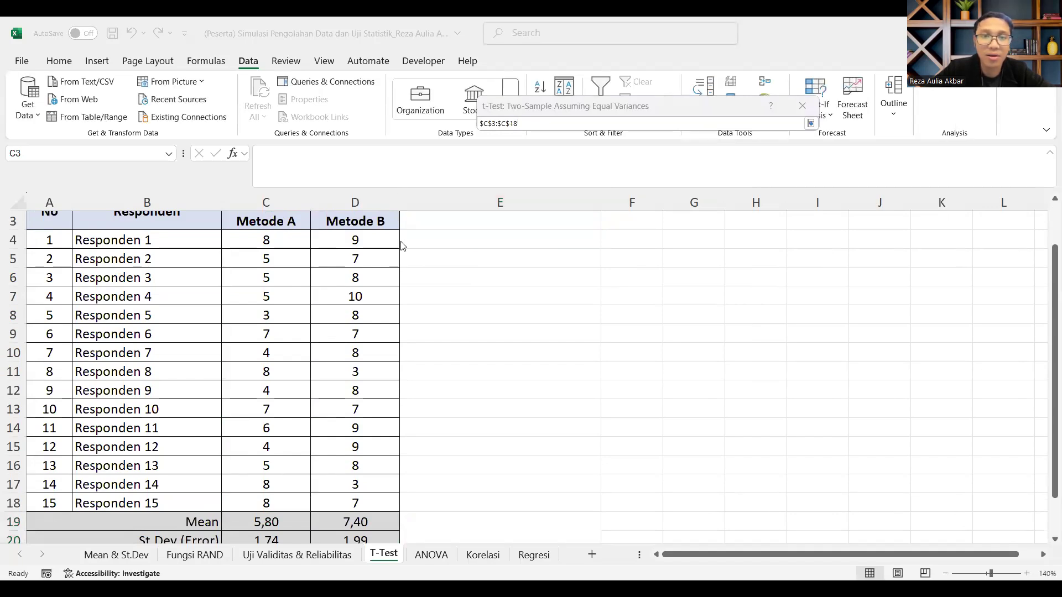
click(526, 124)
key(Return)
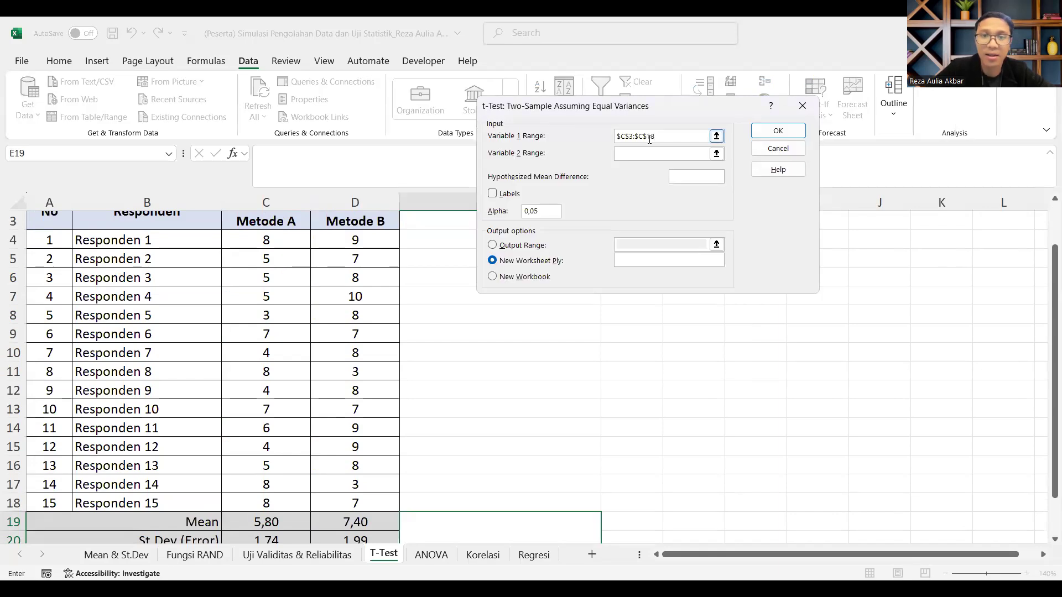
Step: Set the t-test's Variable 2 range to the Metode B column, header included, $D$3:$D$18
click(717, 154)
drag(345, 222, 344, 237)
drag(343, 422, 350, 503)
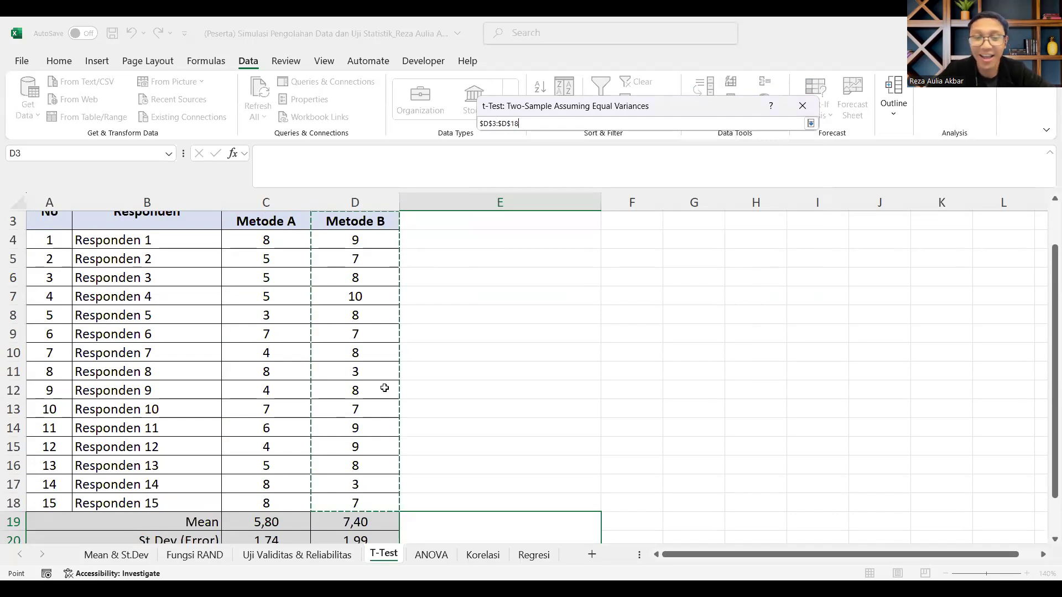
key(Return)
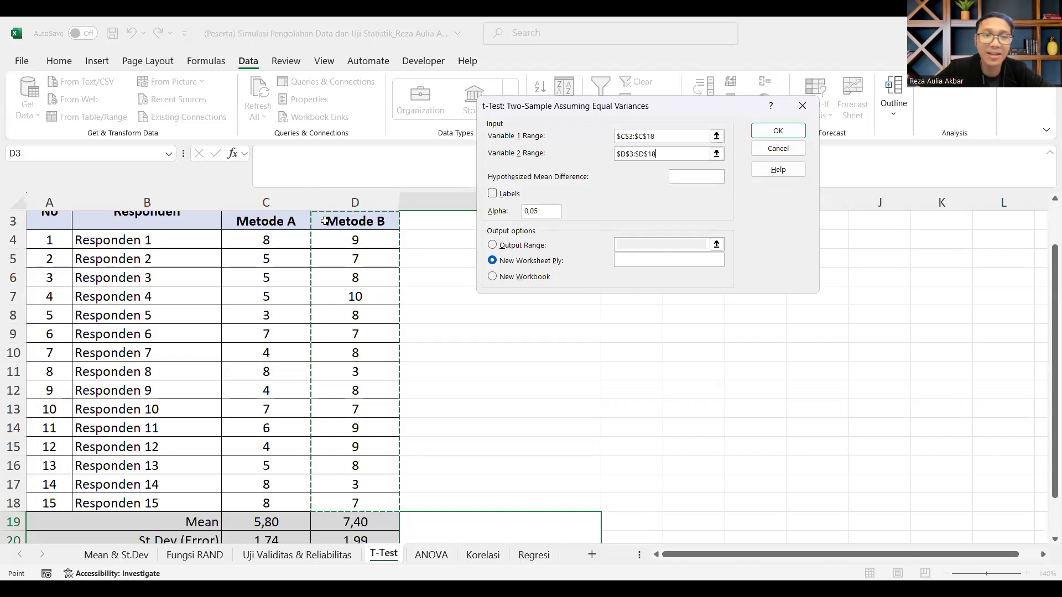
Step: Mark the t-test ranges as containing labels and use a hypothesized mean difference of 0 with alpha 0,05
click(493, 194)
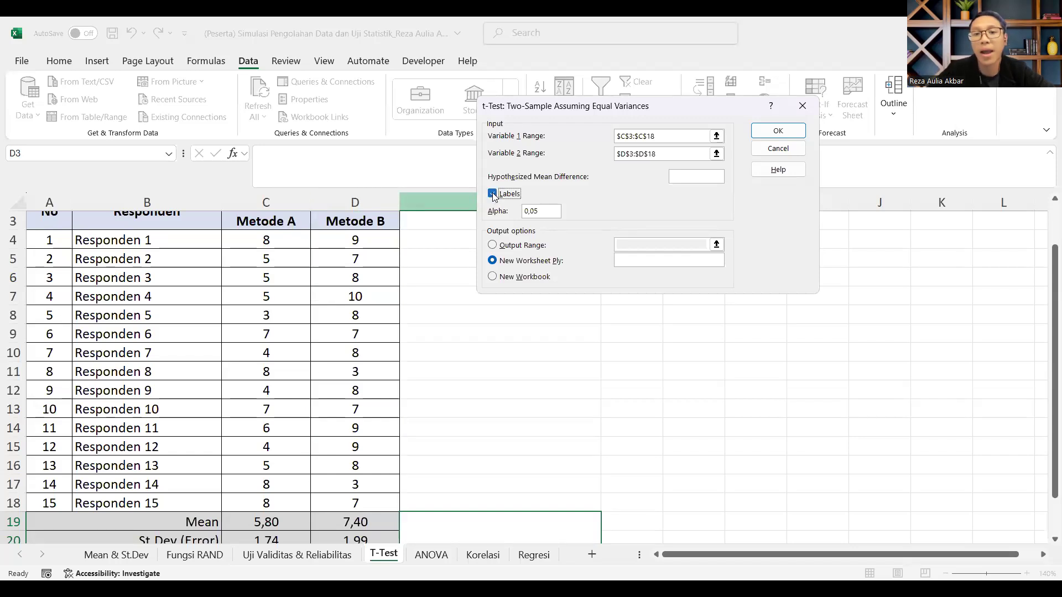
drag(550, 213, 520, 216)
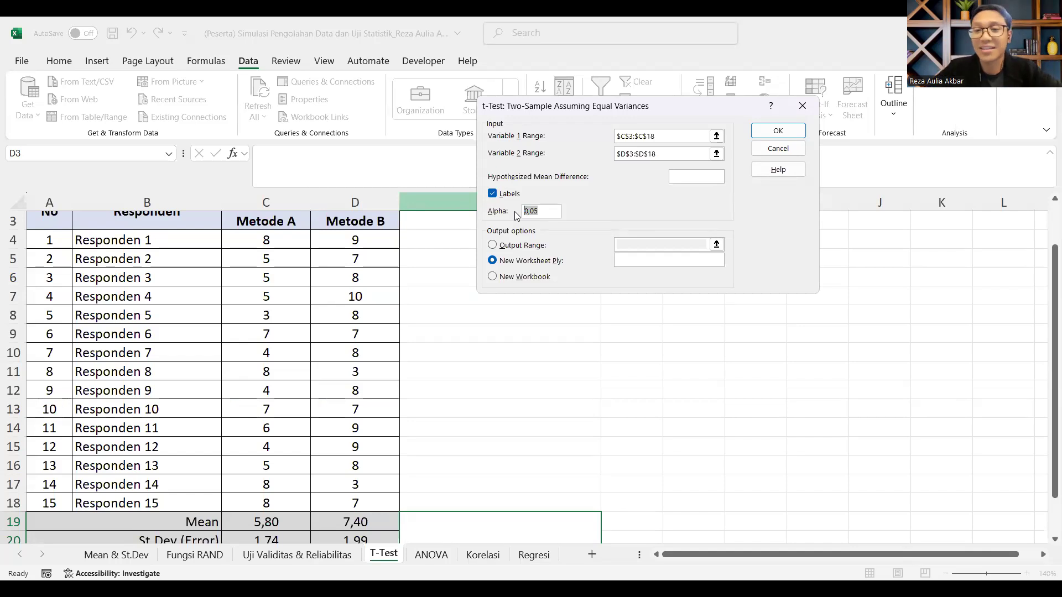
click(546, 213)
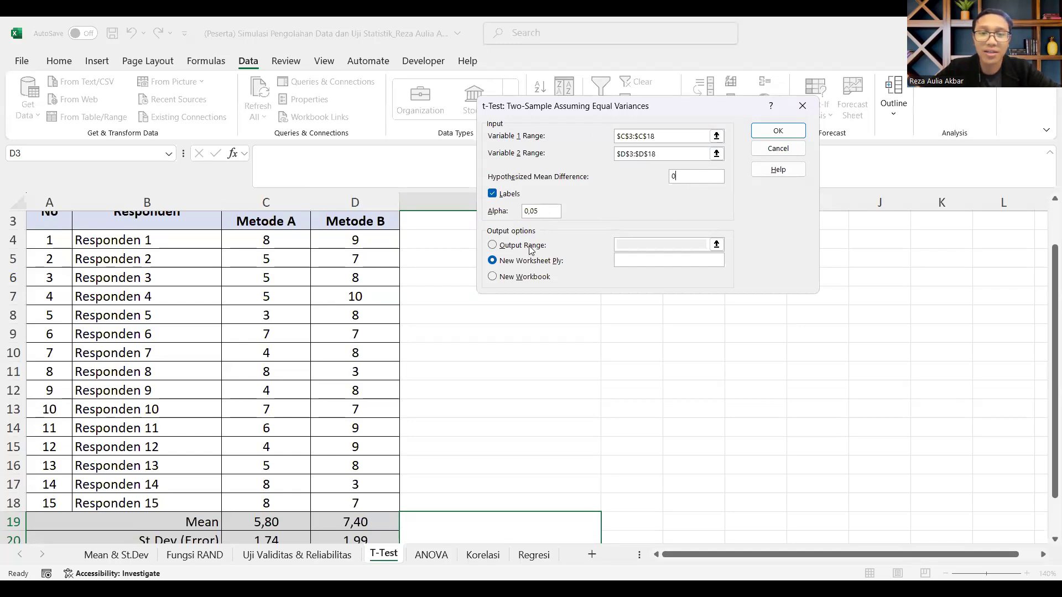
Step: Send the t-test results to output range $F$3 on the same sheet and run the test
key(Escape)
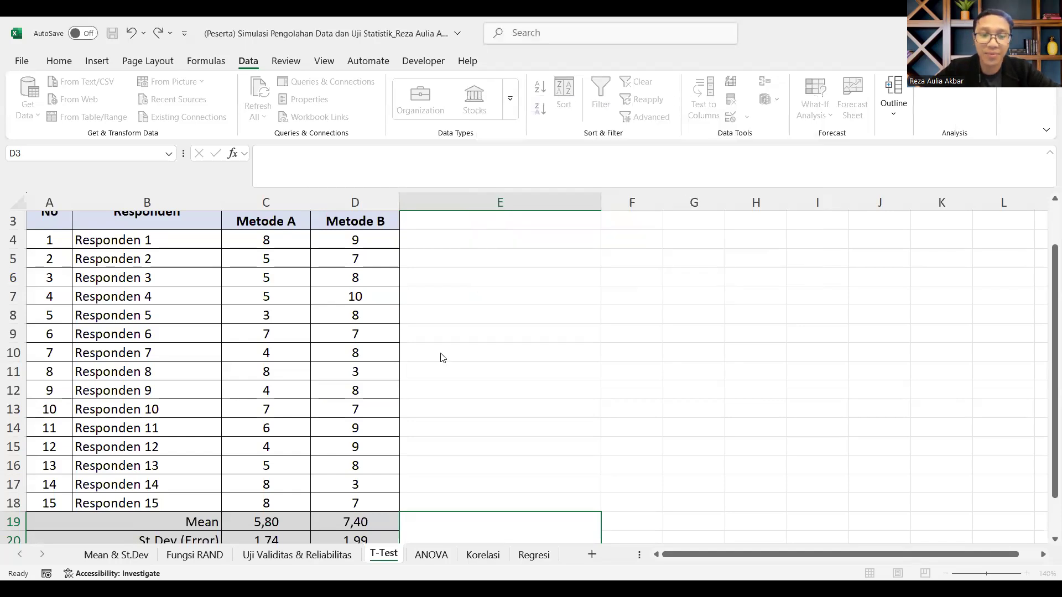
click(645, 220)
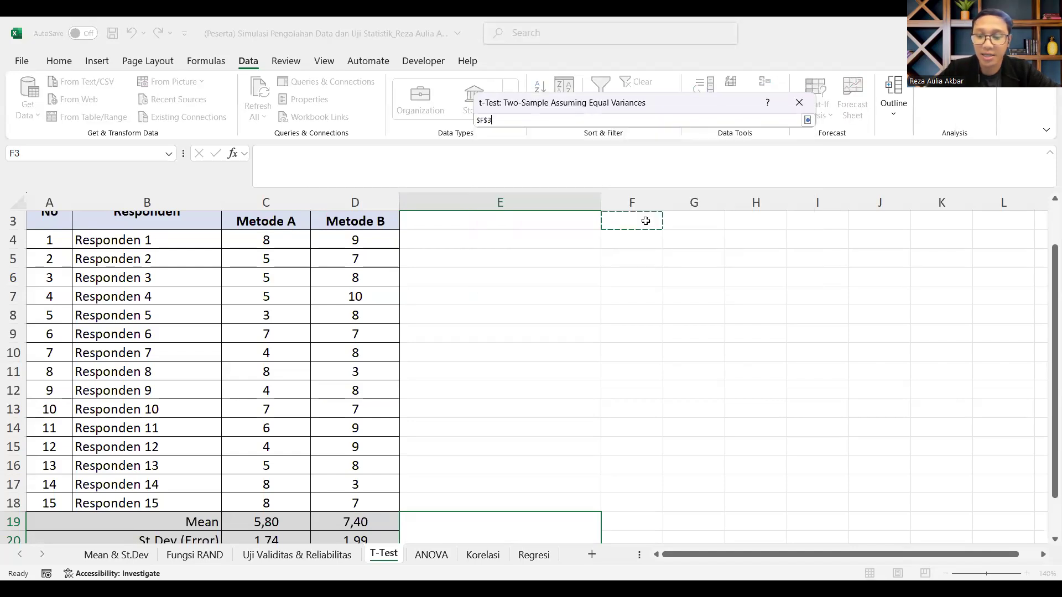
click(764, 130)
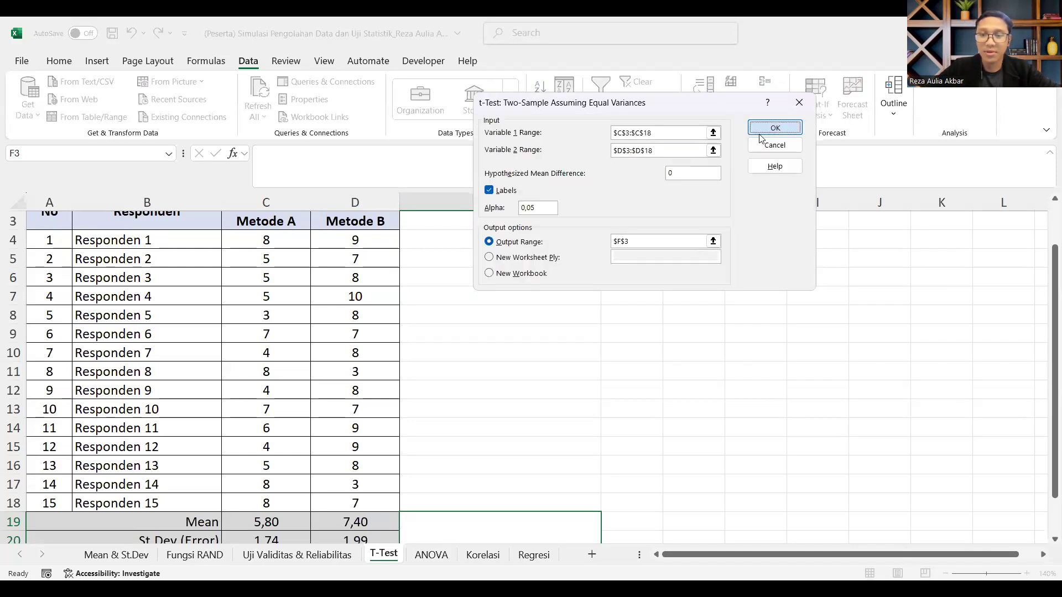
Step: Widen columns F, G and H so the t-test output labels and values fit
drag(669, 204, 798, 204)
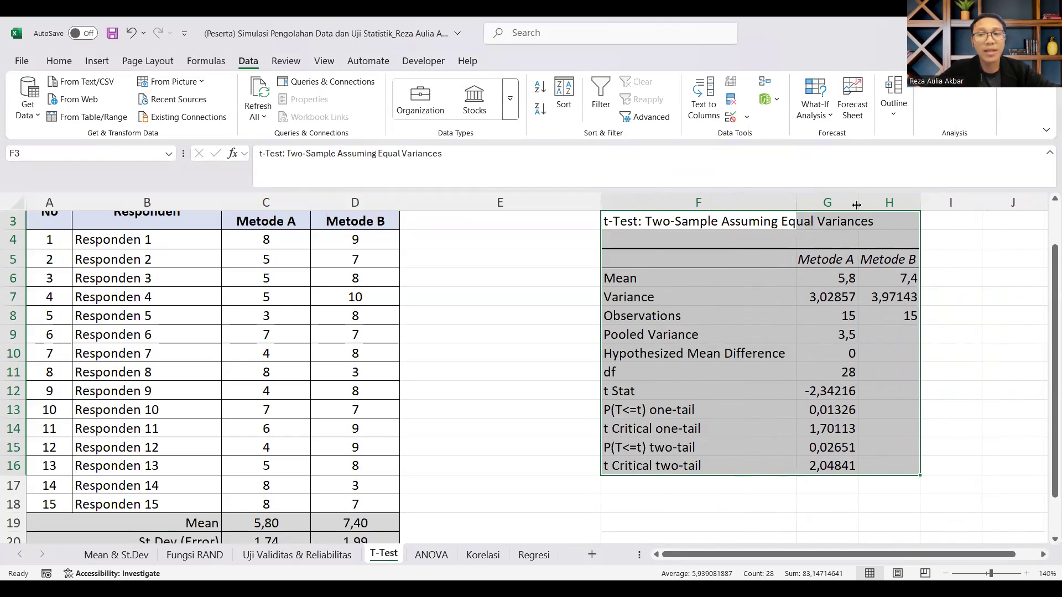
drag(858, 204, 874, 197)
drag(943, 198, 973, 213)
click(951, 303)
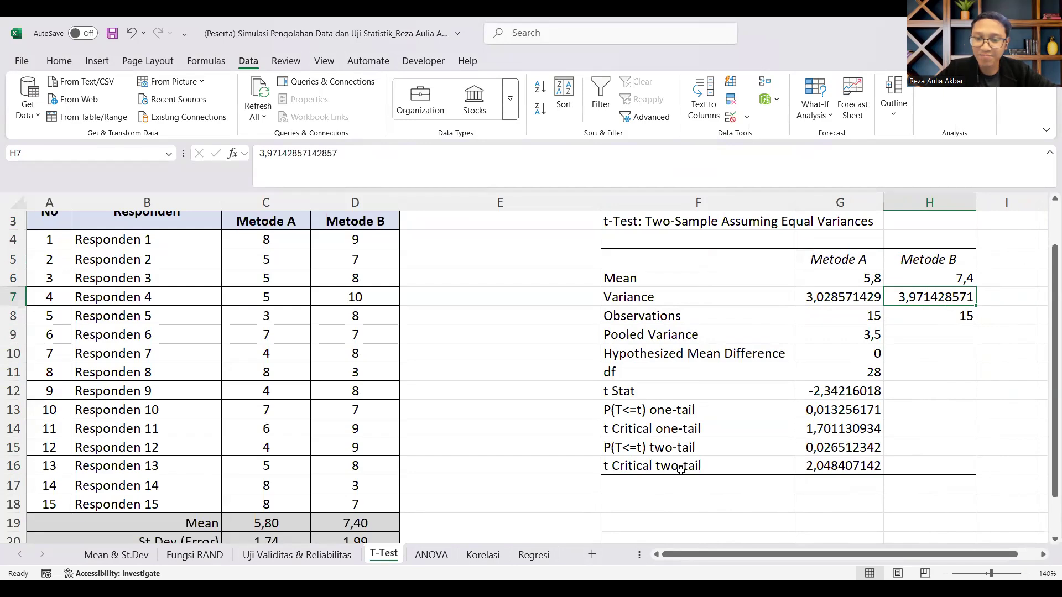
Step: Highlight the "t Critical two-tail" and "P(T<=t) two-tail" labels and their values with yellow fill
drag(681, 469, 830, 466)
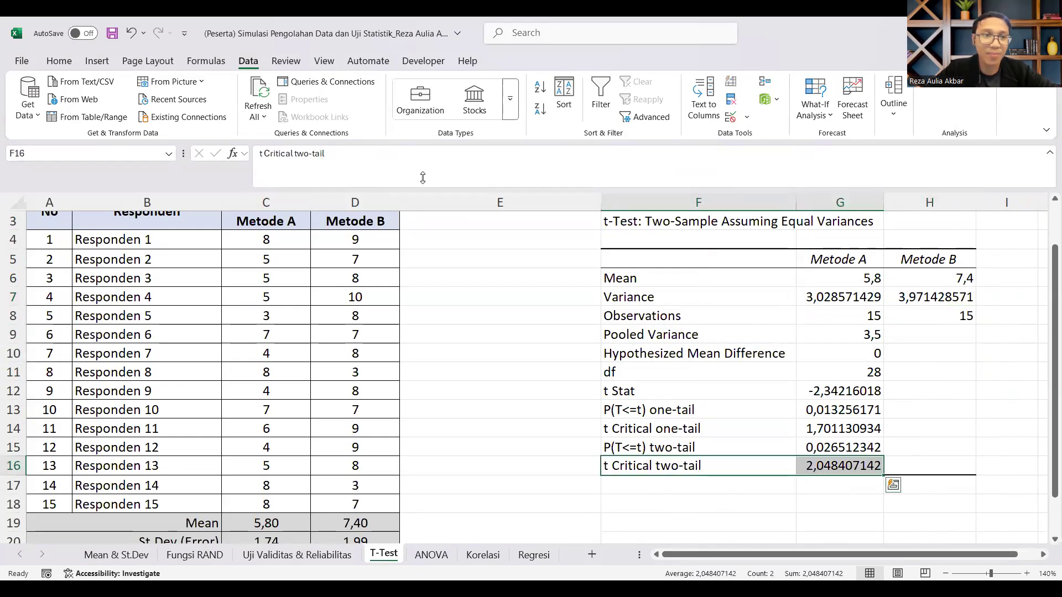
click(59, 61)
click(191, 109)
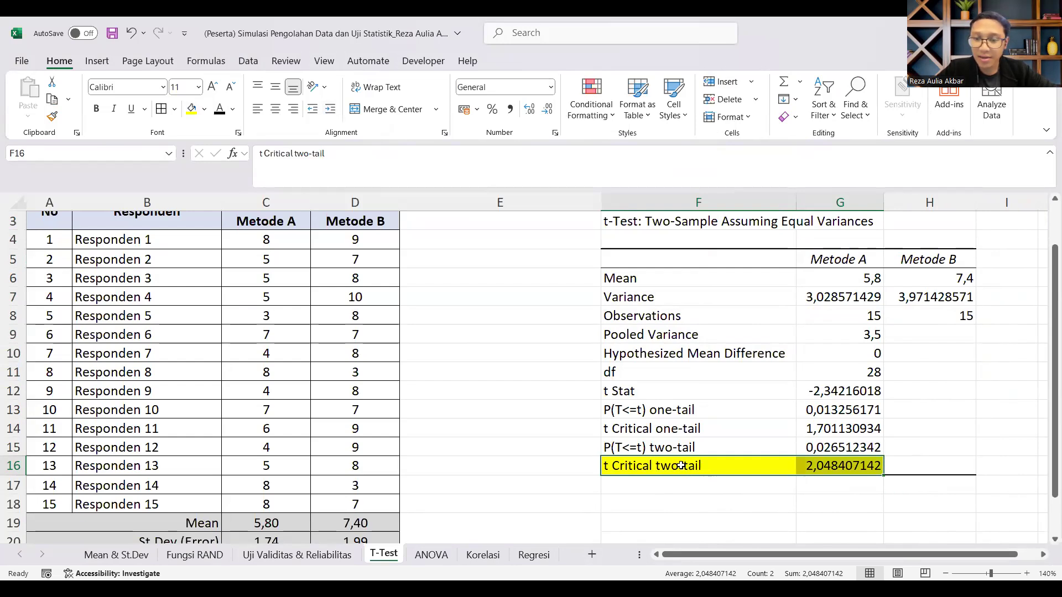
drag(664, 451, 819, 448)
click(192, 109)
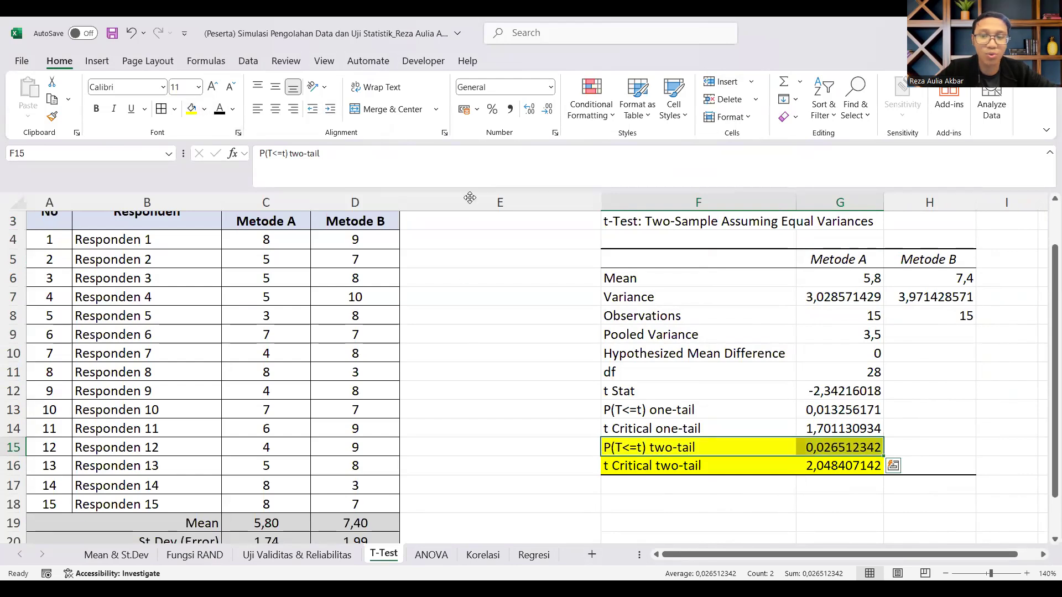
click(827, 519)
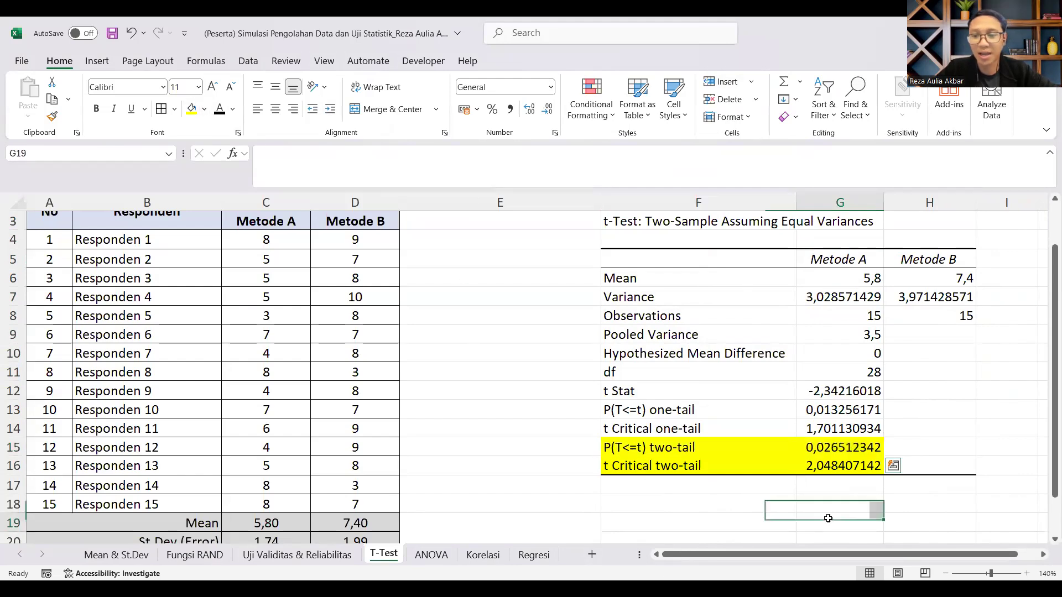
Step: Label the two-tail probability row of the t-test output as "P-Value" in cell H15
click(841, 447)
scroll(852, 447, up, 1)
scroll(853, 447, up, 3)
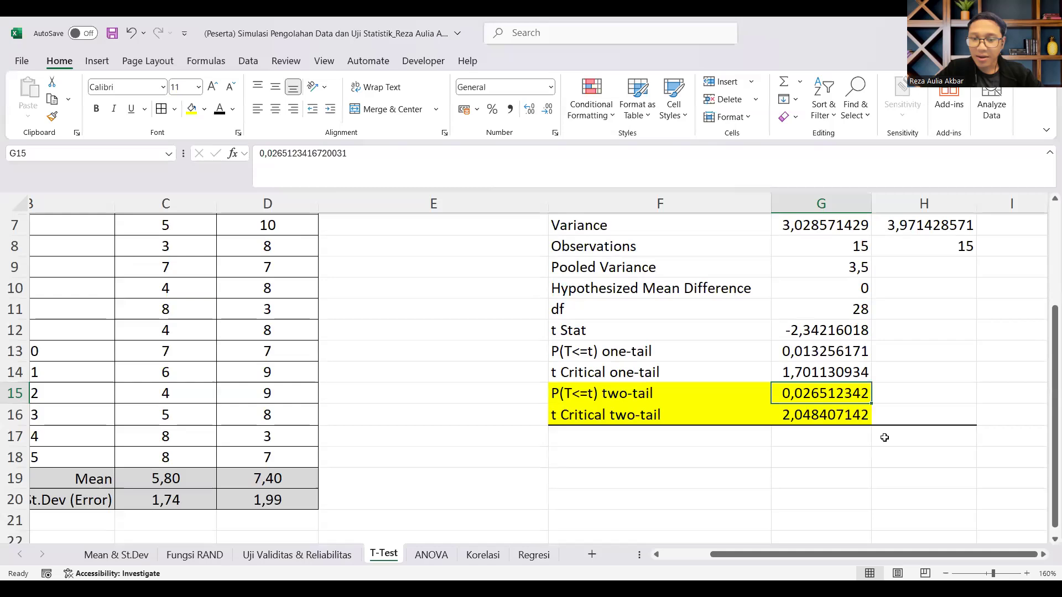
click(659, 398)
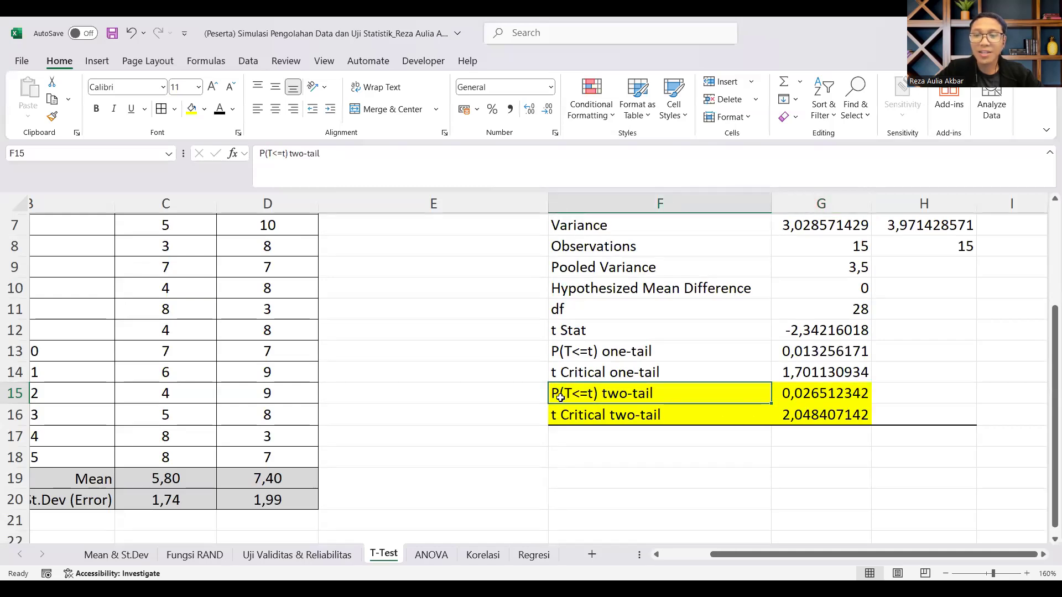
click(940, 393)
text(P-Value)
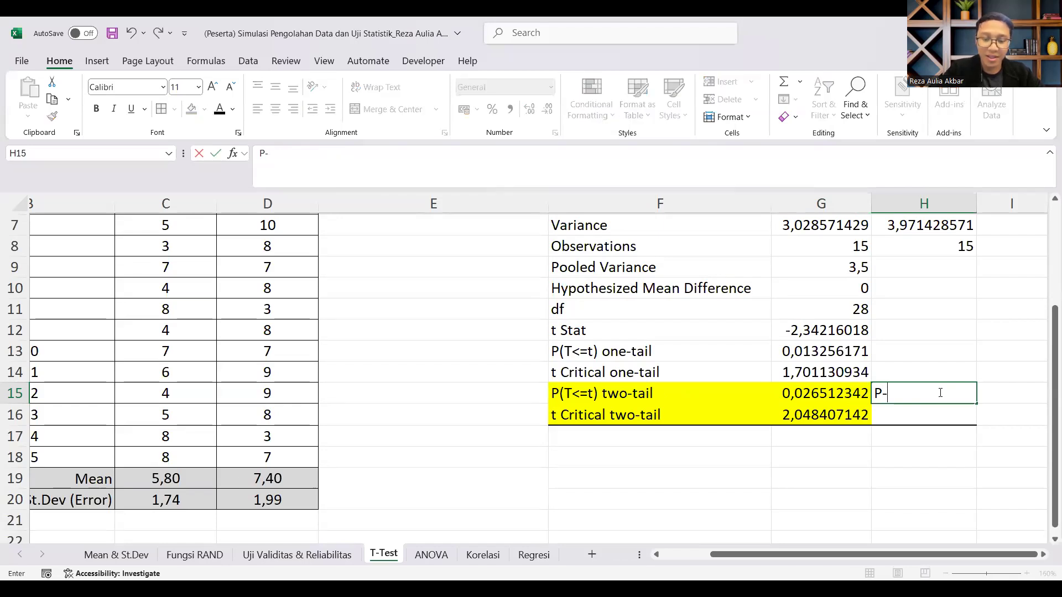
key(Return)
Step: Enter the significance rule "Signifikan = P-Value < Alfa (0,05)" in cell F18 below the t-test output
scroll(768, 410, down, 1)
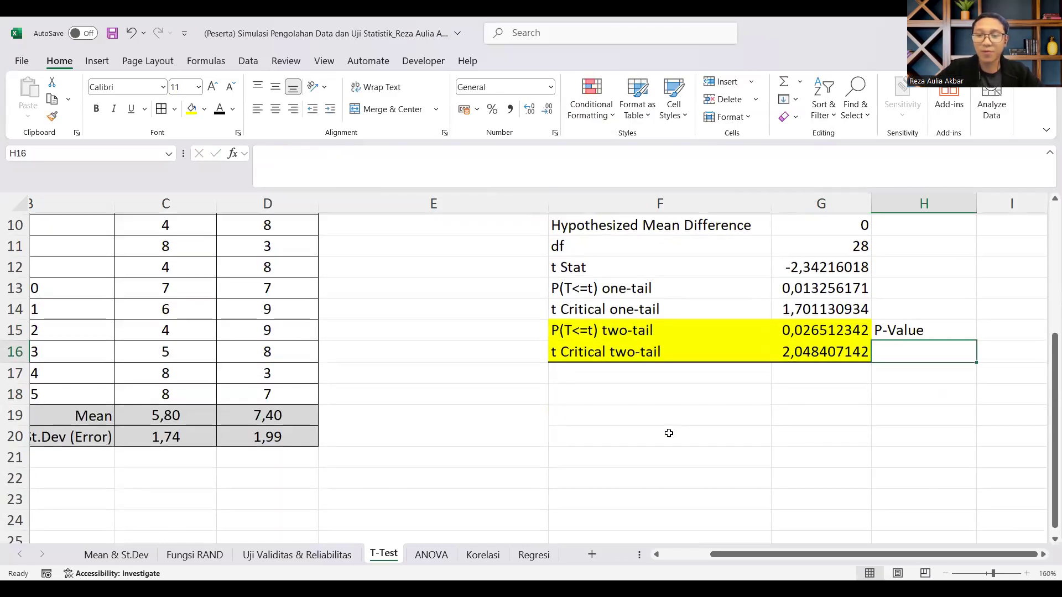
click(646, 397)
text(P-Value)
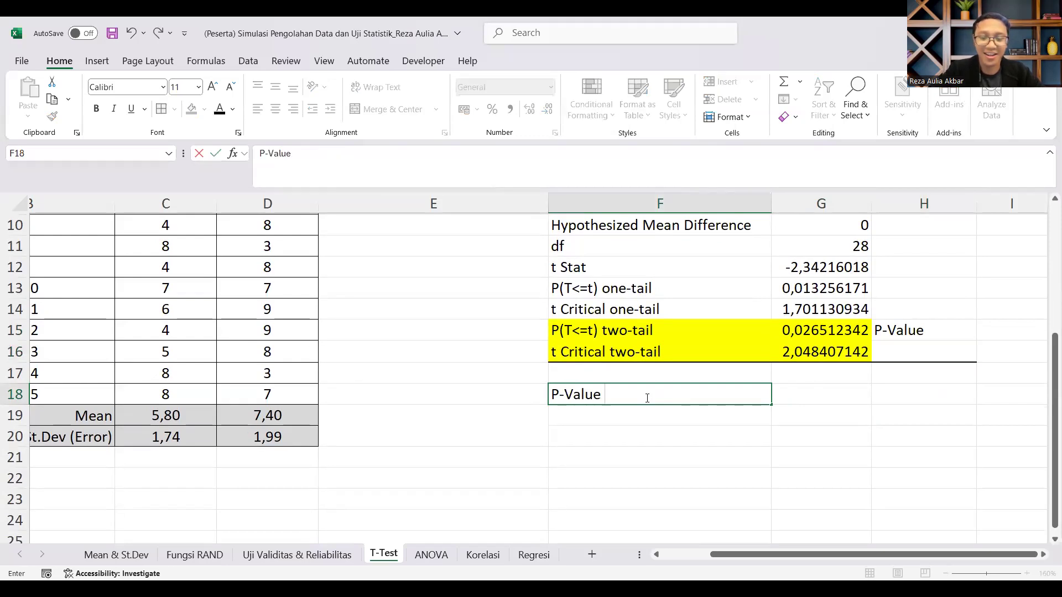
text( <)
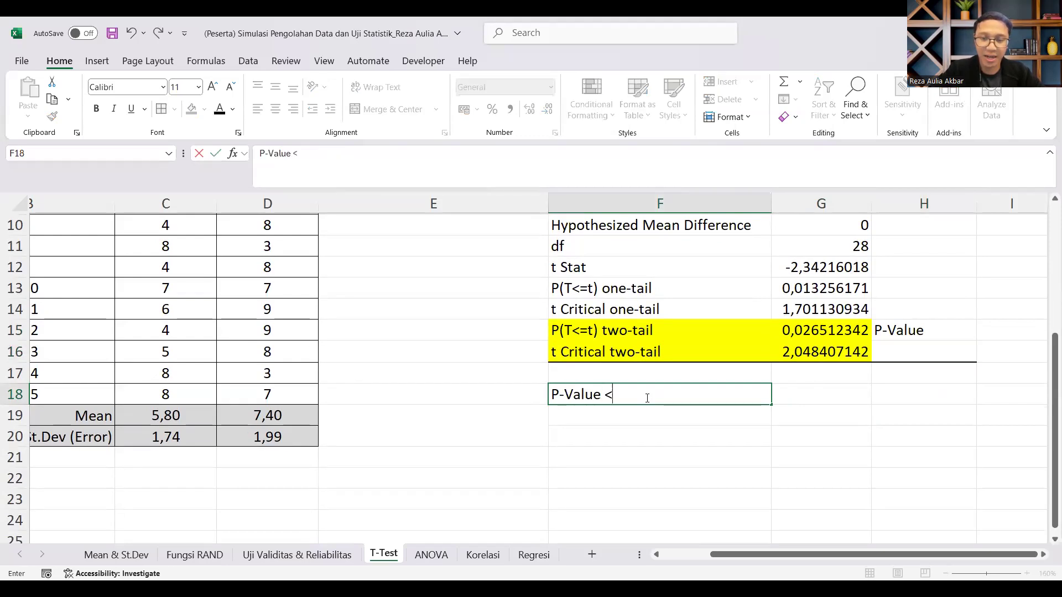
text( Alfa (0,05))
key(Return)
double_click(685, 394)
text(Signifikan =)
key(Return)
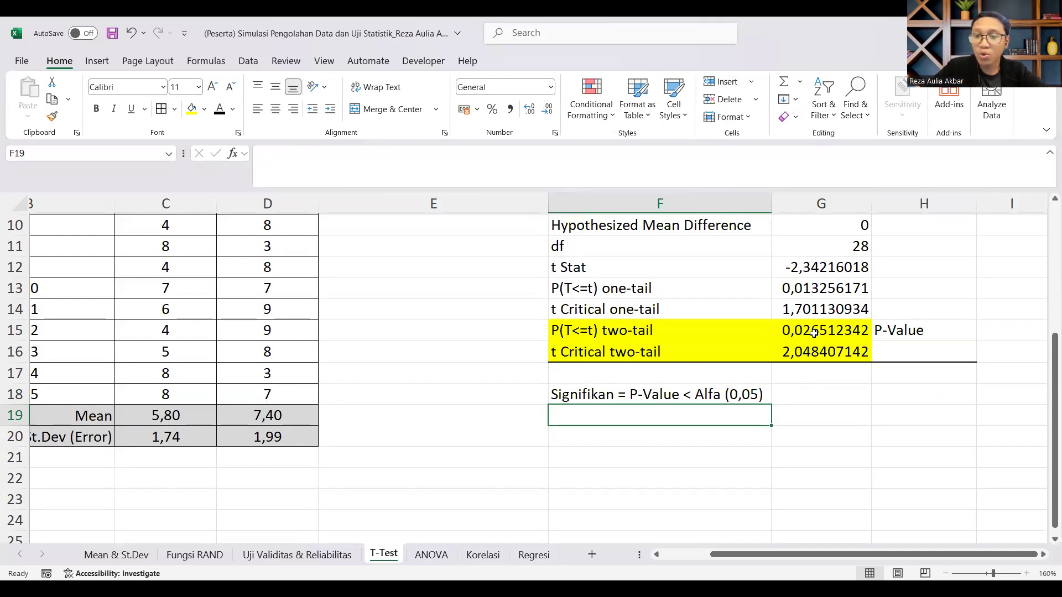
Step: Compare the two-tail P-value with the significance rule, and review the Metode B scores and mean
click(707, 399)
click(820, 327)
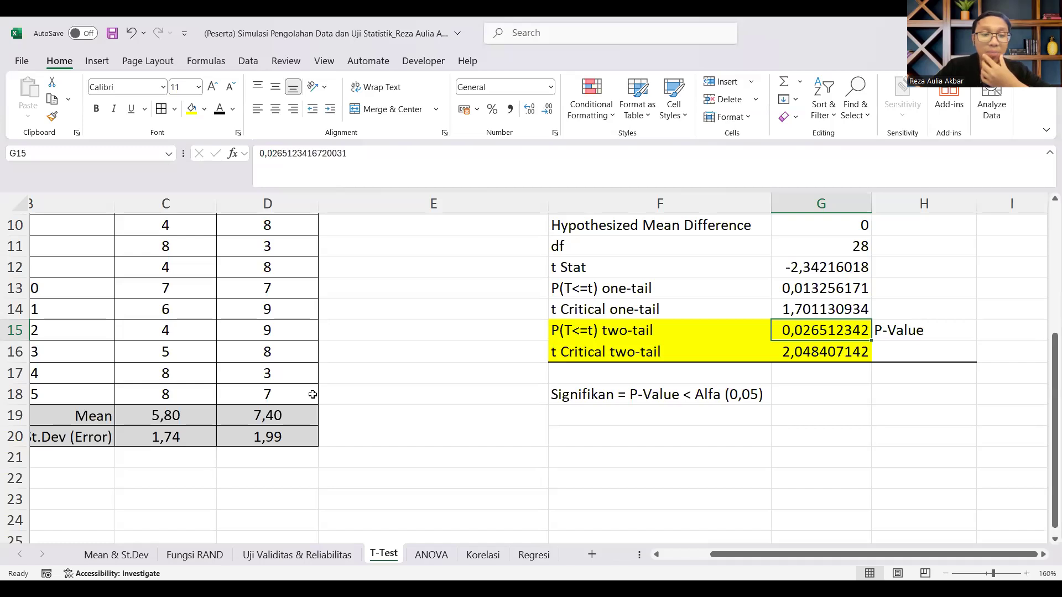
scroll(312, 394, up, 3)
click(267, 270)
scroll(305, 498, down, 2)
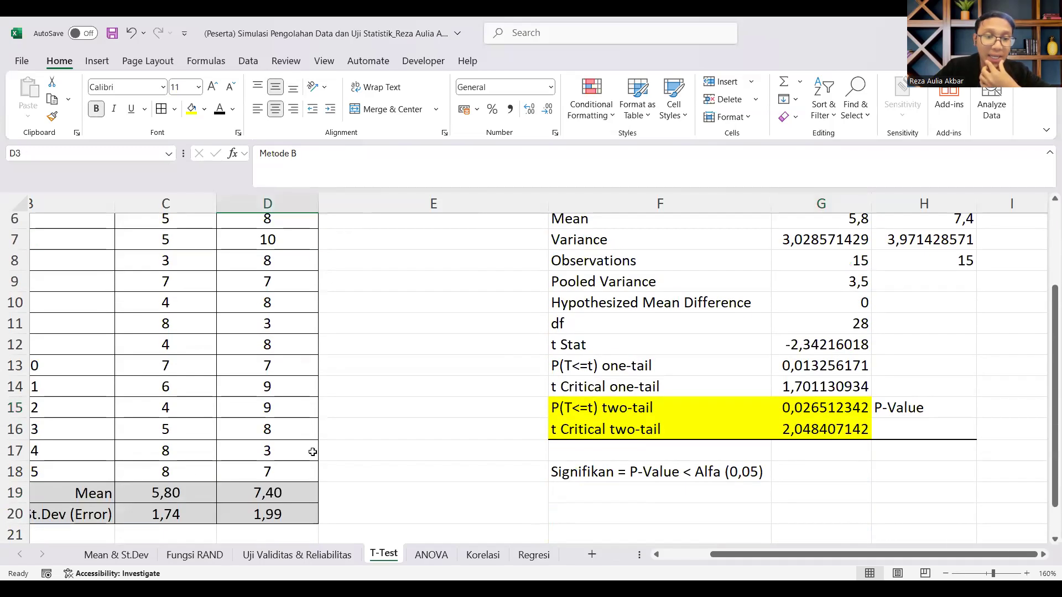
click(260, 493)
scroll(282, 457, up, 2)
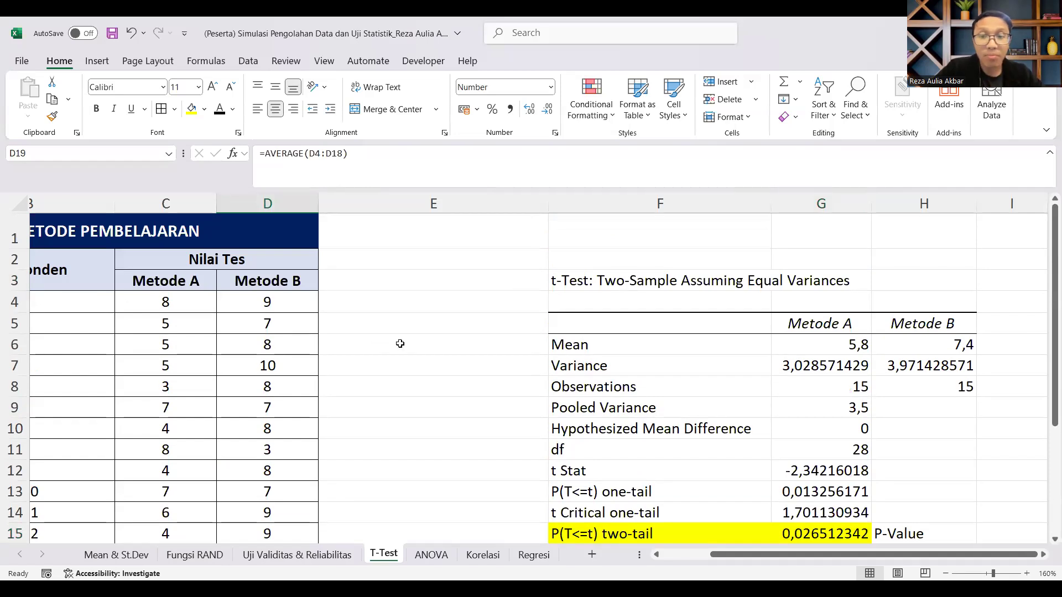
Step: Change the Metode B scores to 2 for Responden 1 (D4) and 4 for Responden 4 (D7)
click(267, 302)
text(12)
double_click(279, 367)
click(267, 302)
text(2)
click(278, 367)
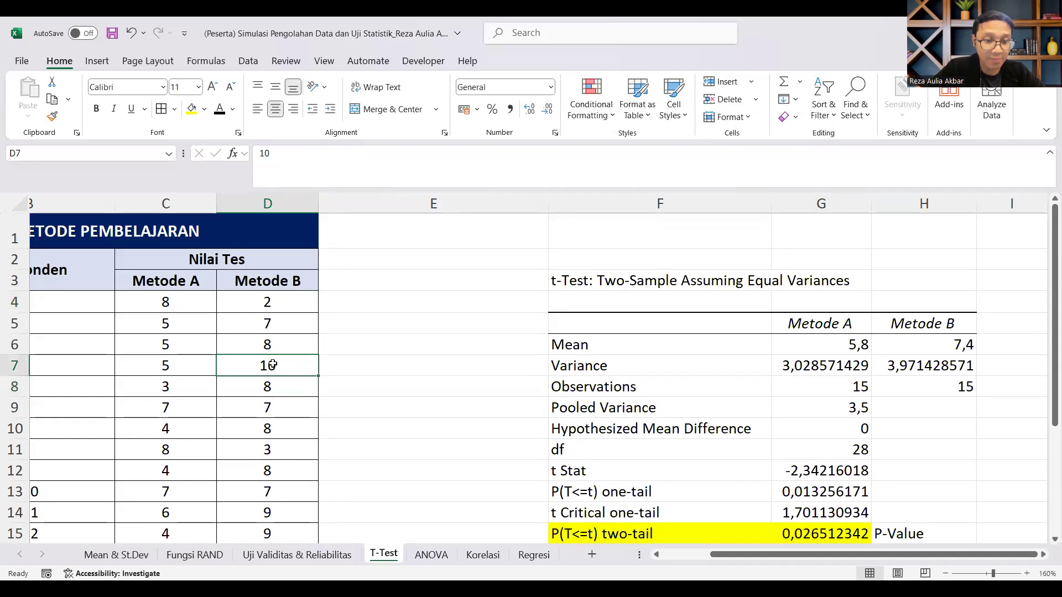
text(4)
click(363, 396)
Step: Change the Metode B scores to 3 for Responden 11 (D14) and 4 for Responden 12 (D15)
scroll(332, 393, down, 3)
click(279, 386)
scroll(278, 390, up, 1)
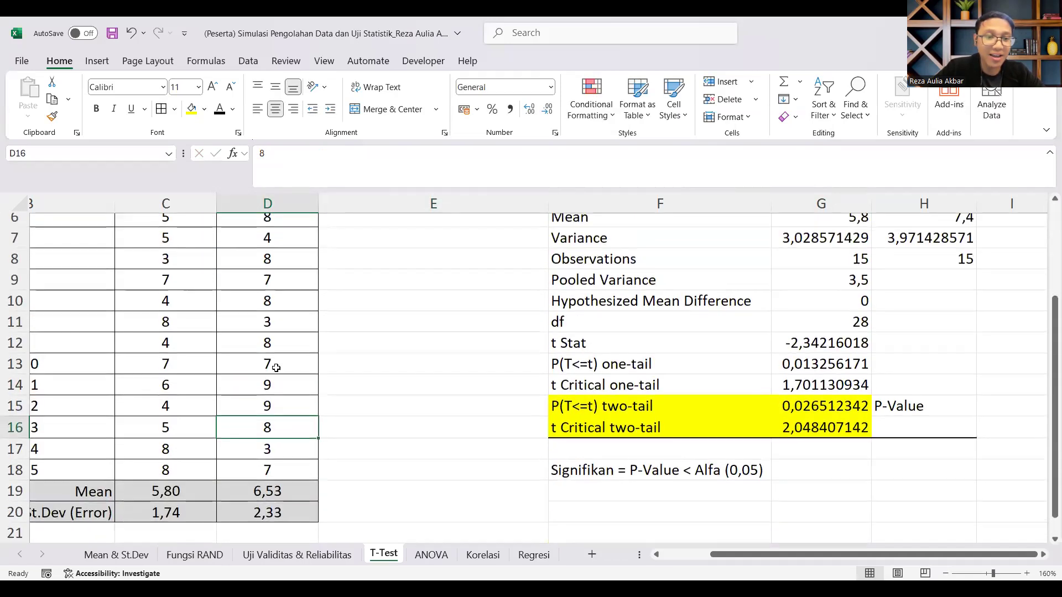
click(279, 393)
text(3)
key(Return)
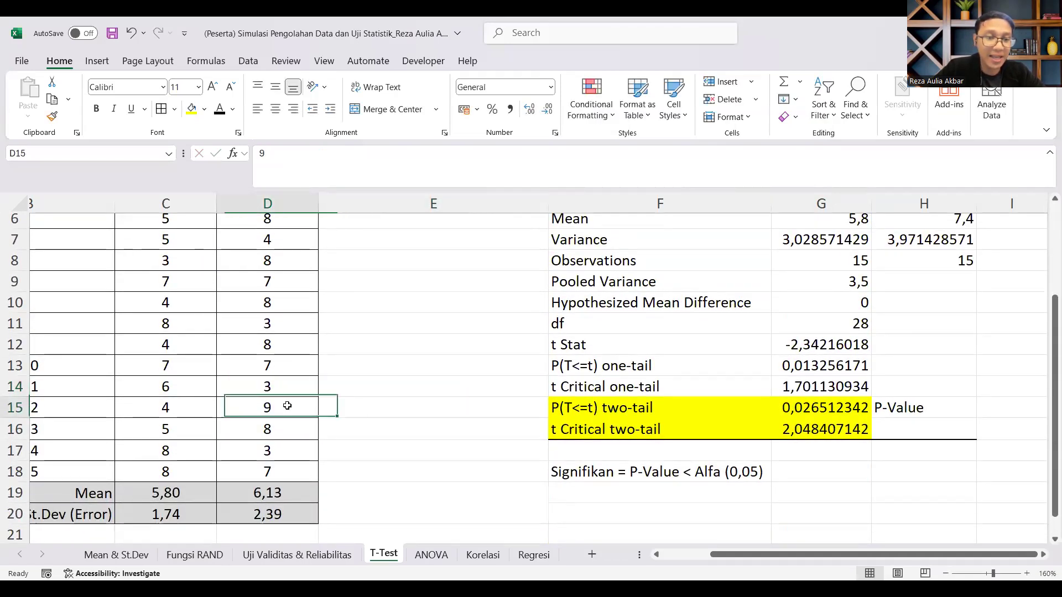
text(4)
key(Tab)
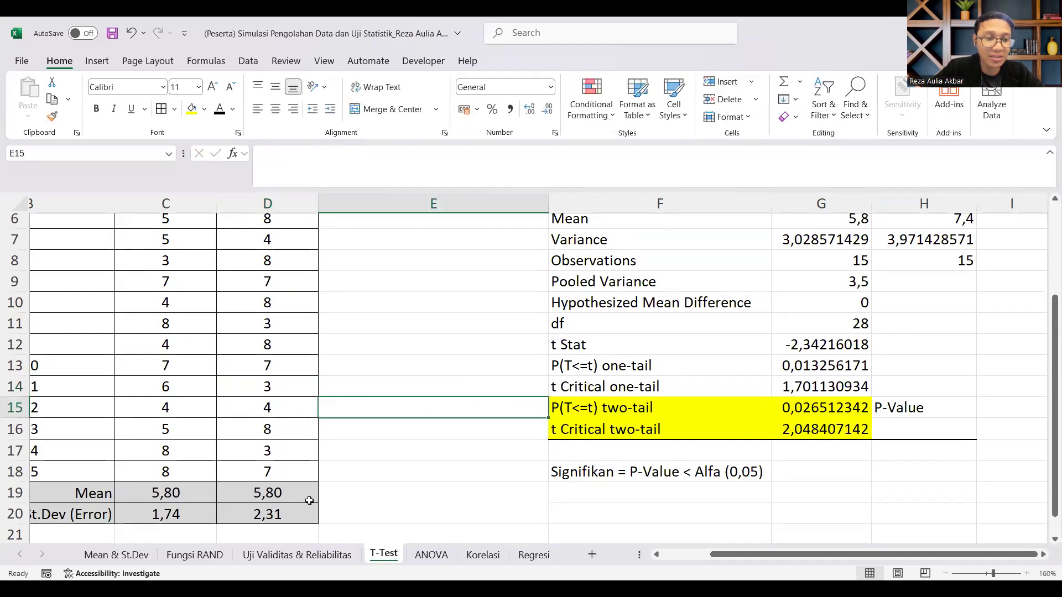
Step: Set Responden 11's Metode B score in D14 to 7 and check the means of both methods
click(279, 416)
click(278, 386)
text(7)
click(400, 434)
scroll(297, 491, down, 1)
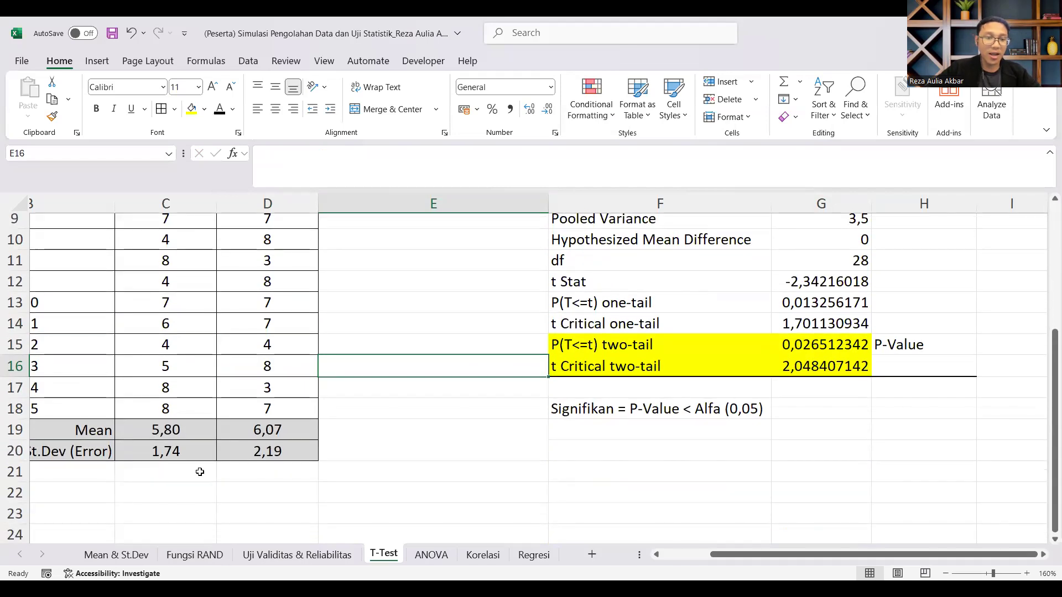
scroll(181, 408, up, 1)
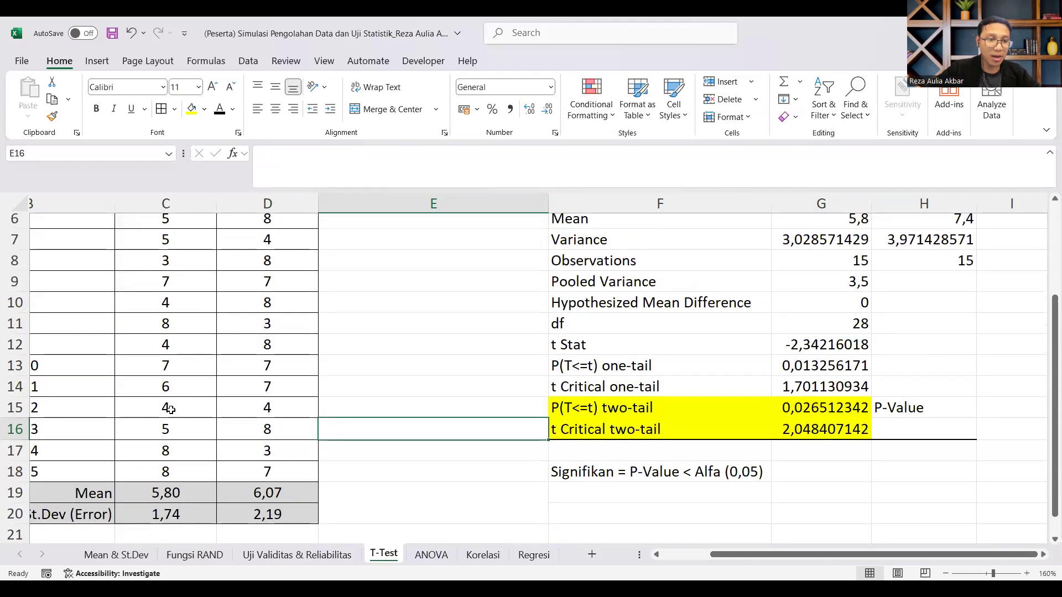
Step: Change the Metode A scores of Responden 12 (C15) and Responden 7 (C10) to 8
click(172, 414)
text(8)
click(387, 419)
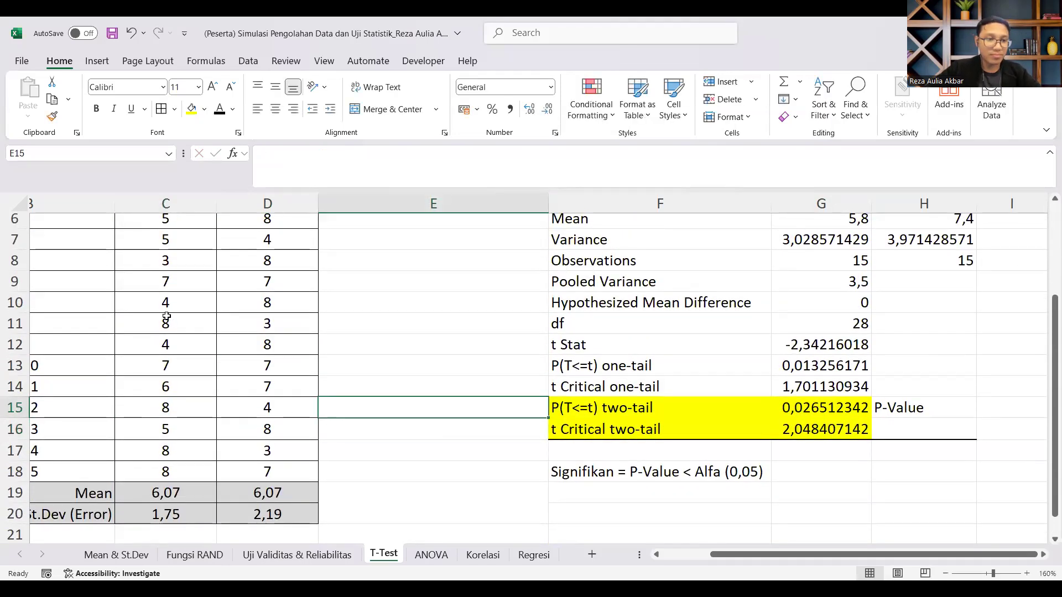
click(166, 302)
text(8)
click(371, 356)
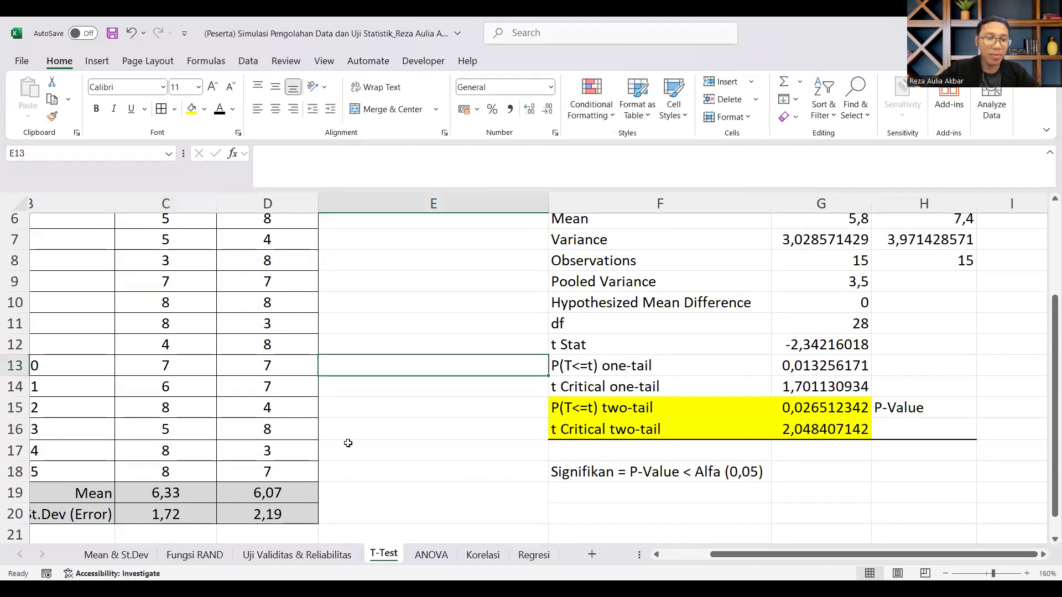
Step: Set Responden 14's Metode B score in D17 to 2 and compare both methods' mean and standard deviation
click(278, 441)
text(2)
click(415, 452)
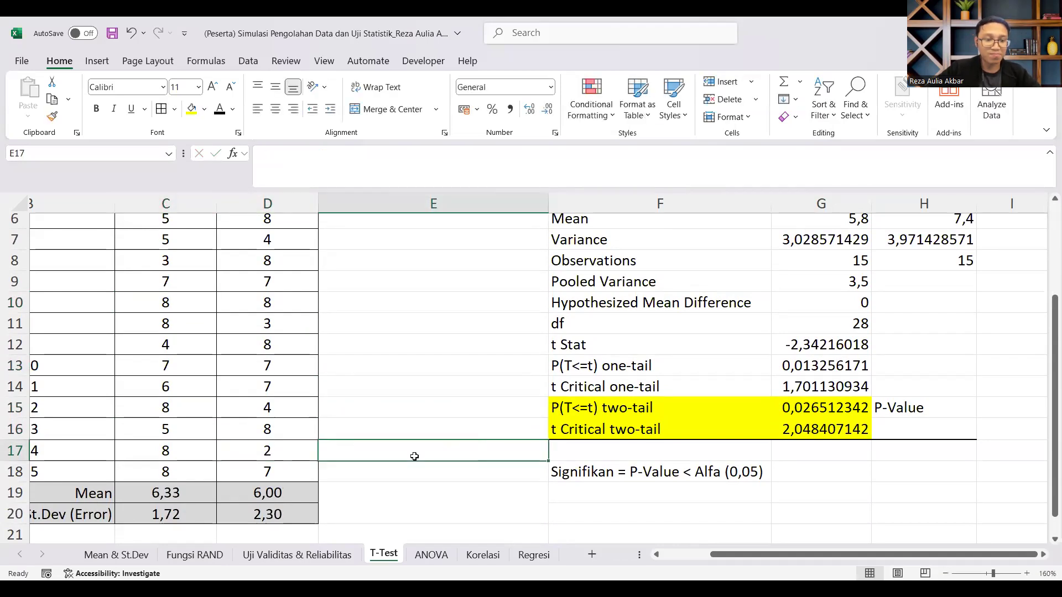
scroll(283, 449, down, 1)
drag(180, 430, 197, 449)
click(290, 423)
click(270, 454)
click(269, 433)
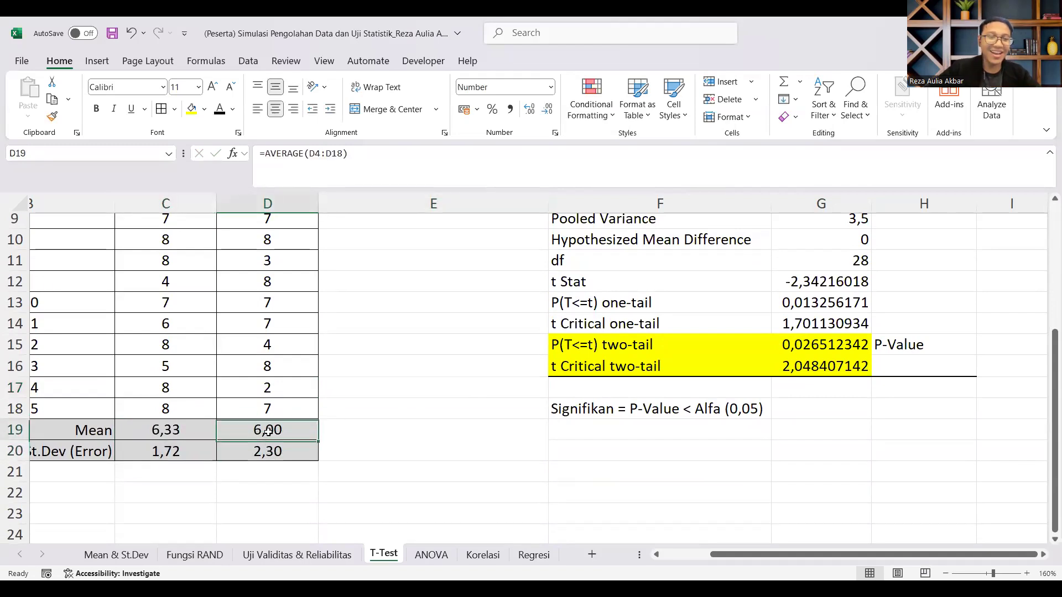
Step: Set Responden 14's Metode B score in D17 to 4
click(269, 388)
text(4)
click(420, 410)
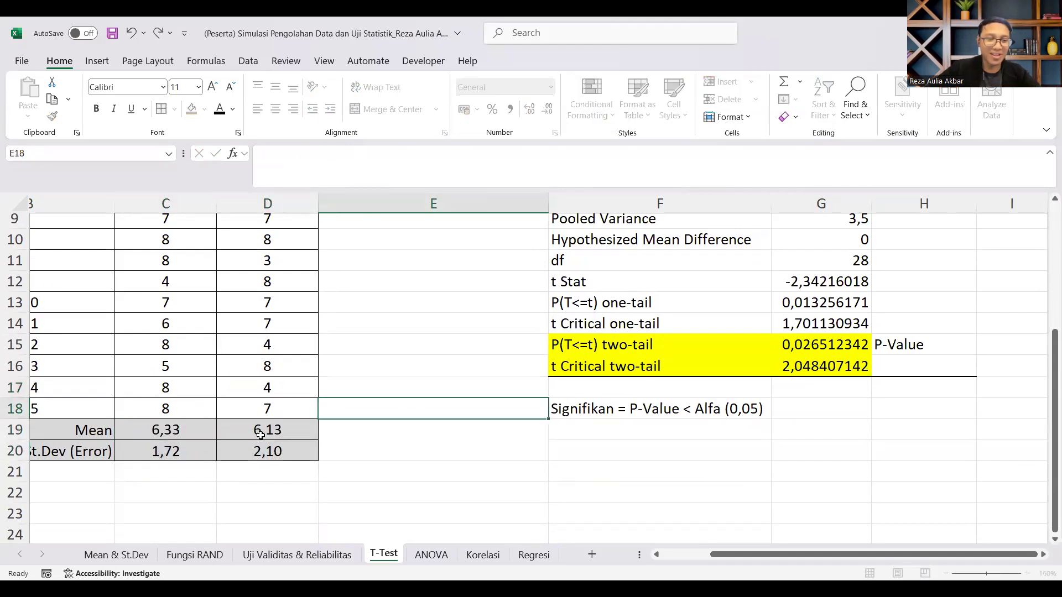
Step: Rerun the equal-variance two-sample t-test on the edited scores with the output range set to $F$21
scroll(268, 397, up, 4)
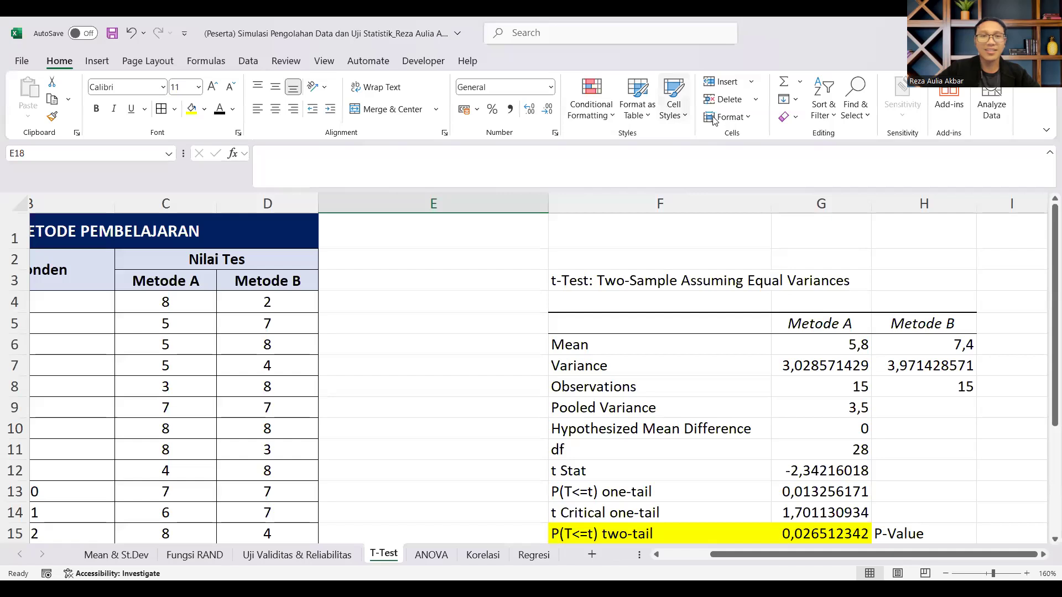
click(250, 62)
click(763, 157)
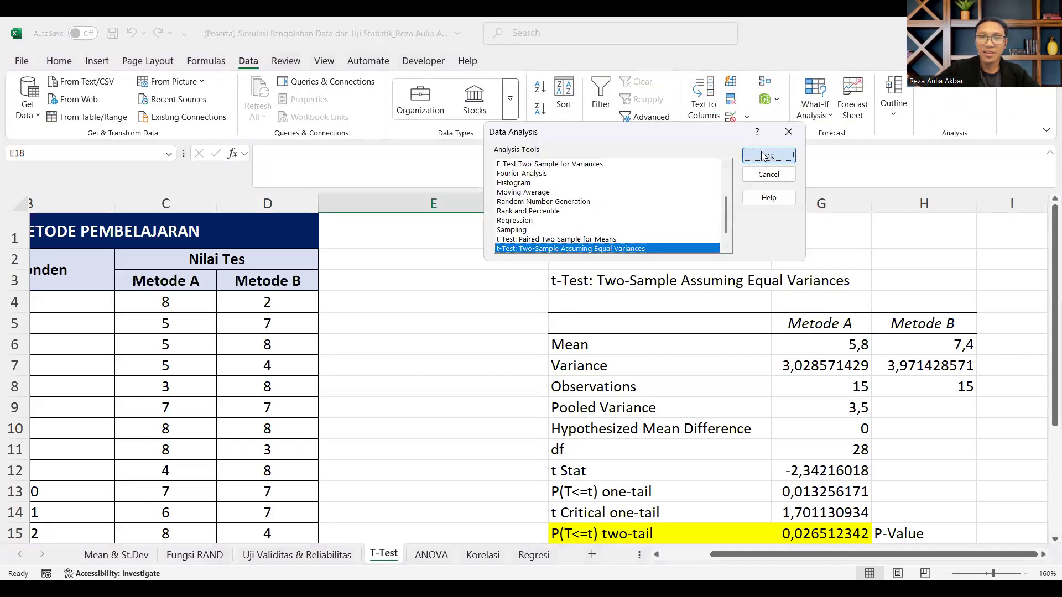
click(714, 241)
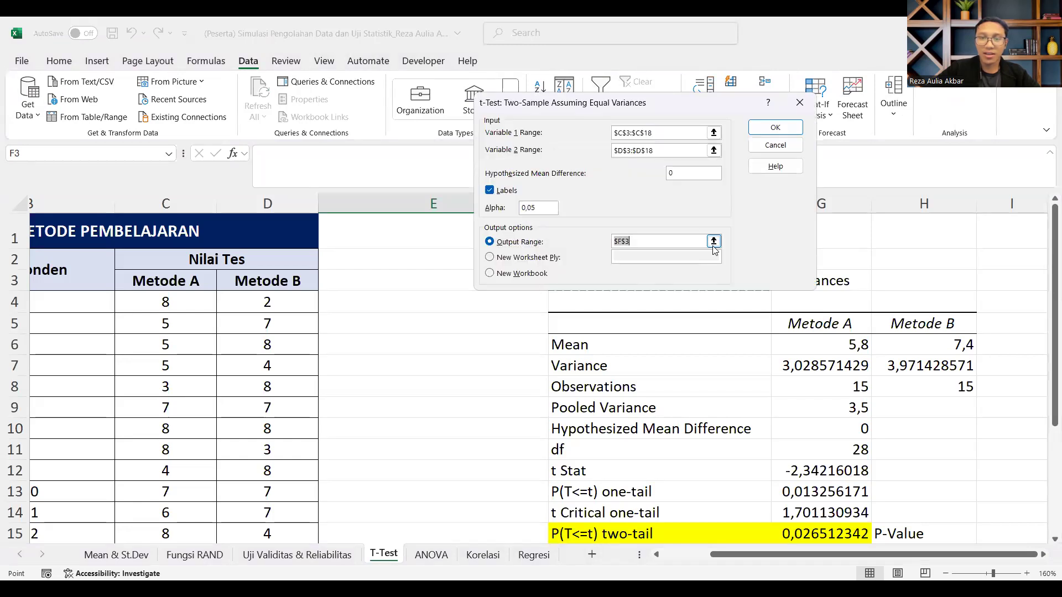
scroll(665, 359, down, 5)
click(603, 349)
click(809, 119)
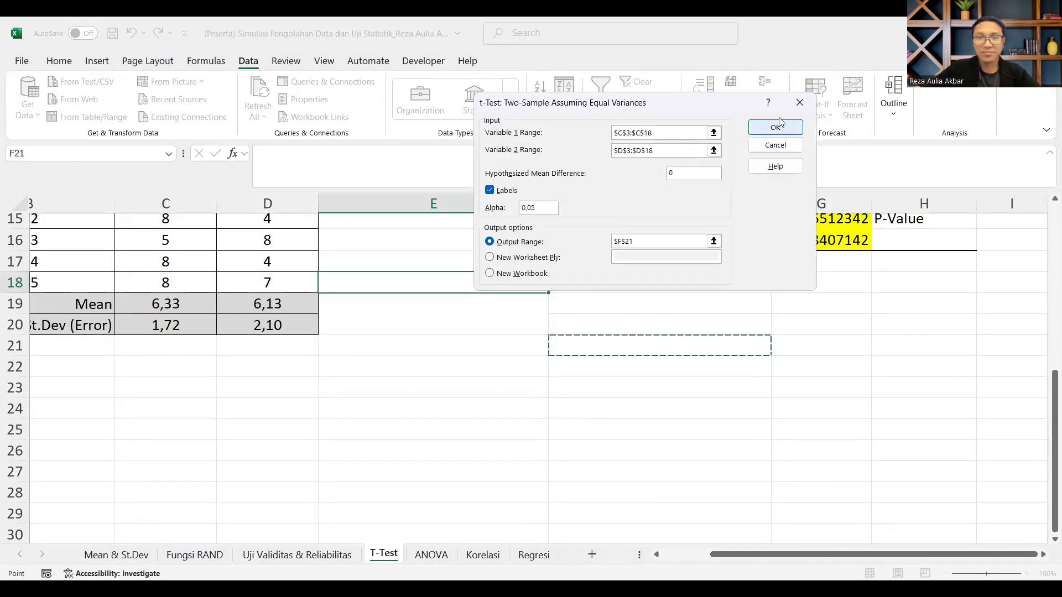
click(765, 126)
scroll(758, 404, down, 2)
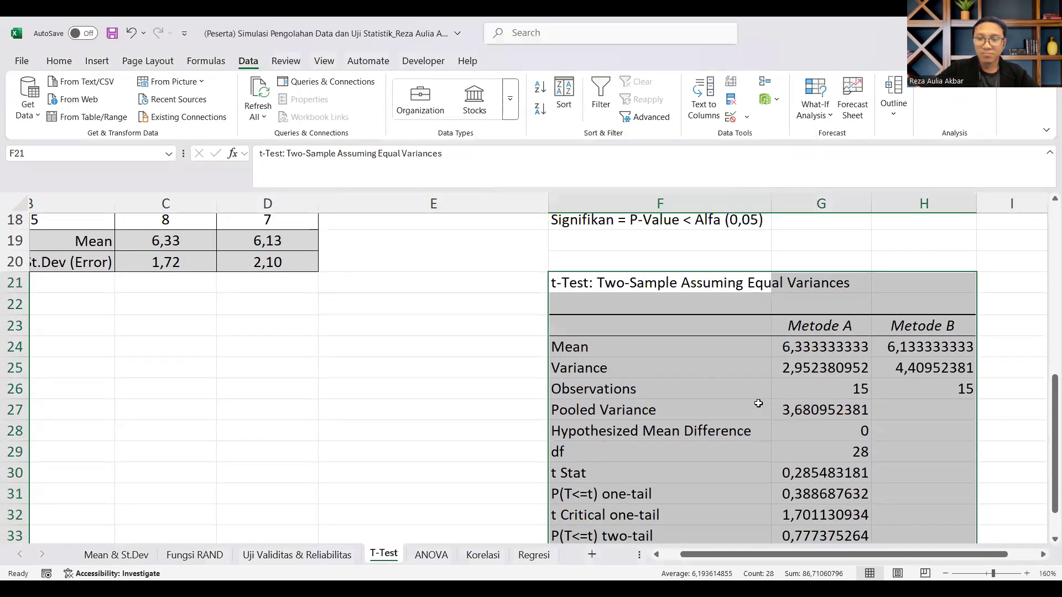
Step: Copy the "P-Value" label from beside the first t-test to H33, beside the second test's P(T<=t) two-tail row
click(687, 473)
drag(834, 473, 835, 475)
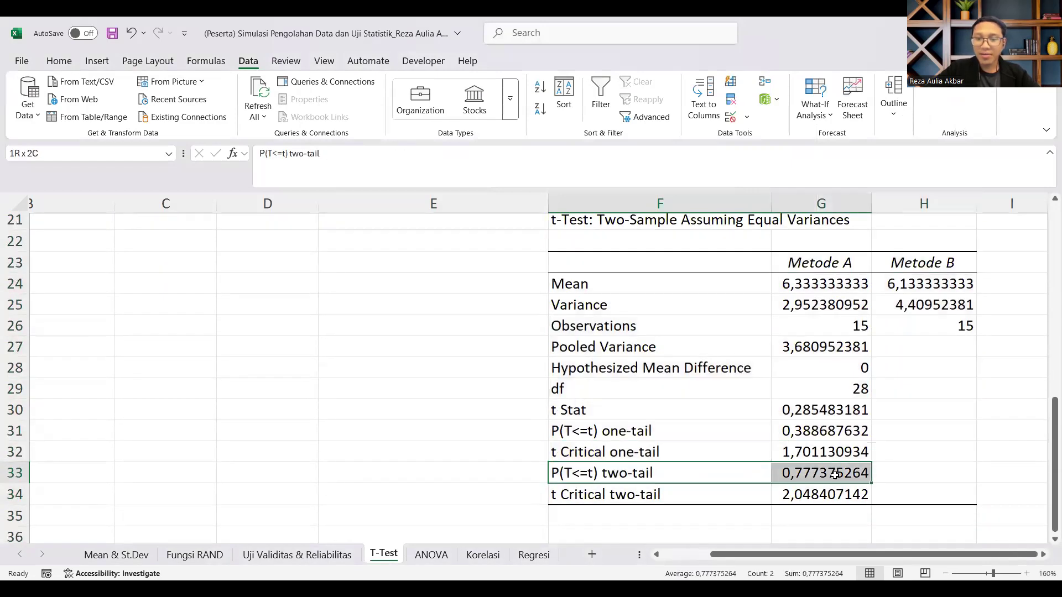
scroll(884, 280, up, 3)
click(886, 282)
key(ctrl+c)
scroll(911, 396, down, 5)
click(896, 342)
key(ctrl+v)
Step: Highlight the second t-test's P(T<=t) two-tail row, F33:G33, with a yellow fill
drag(602, 354, 819, 349)
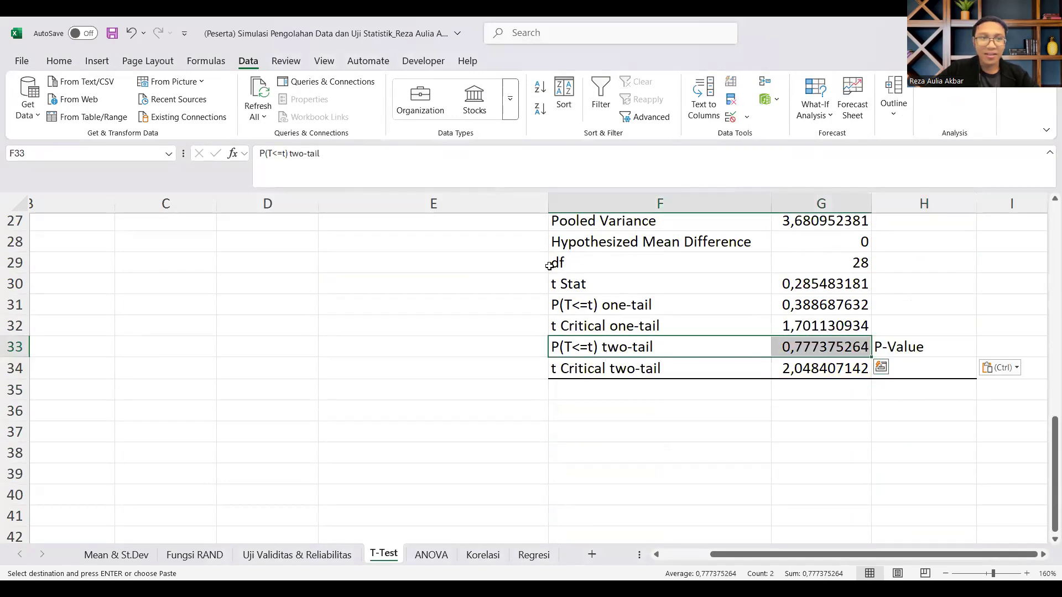
key(alt+h)
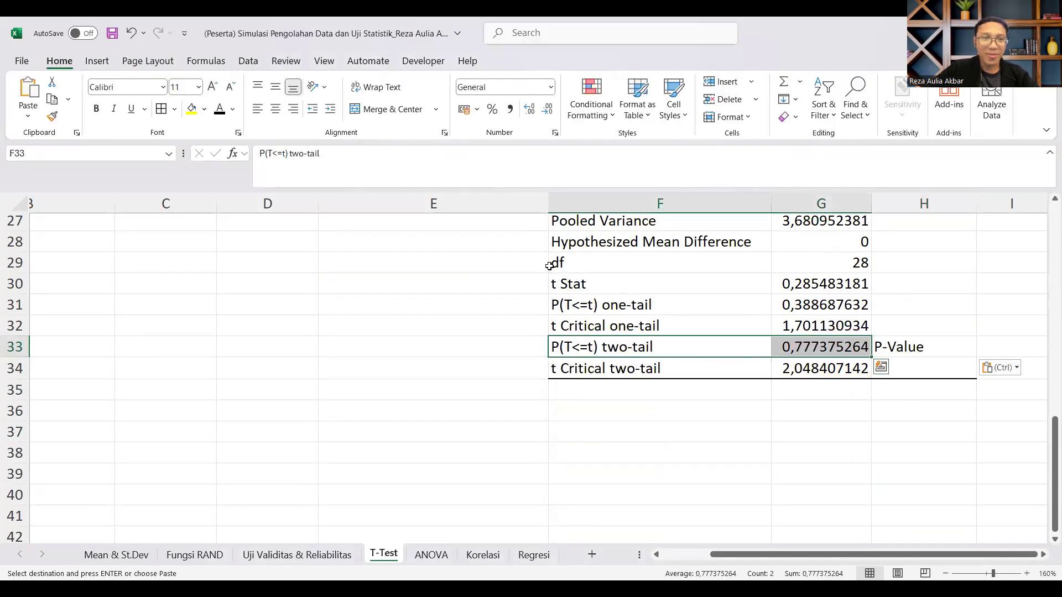
click(190, 109)
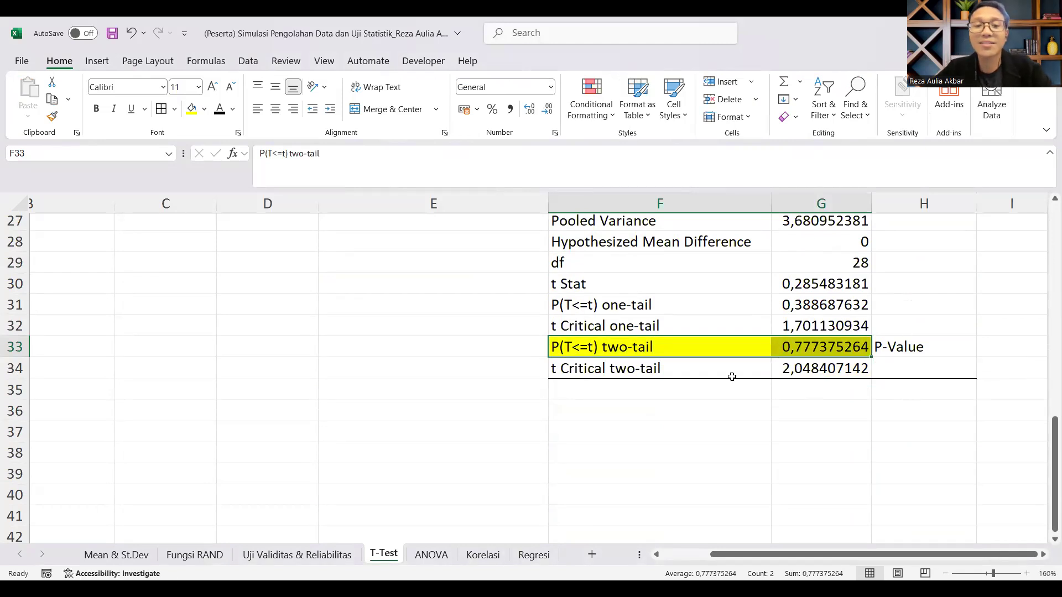
Step: Review the edited Metode A and B scores and their means against the significance rule in F18
scroll(246, 272, up, 6)
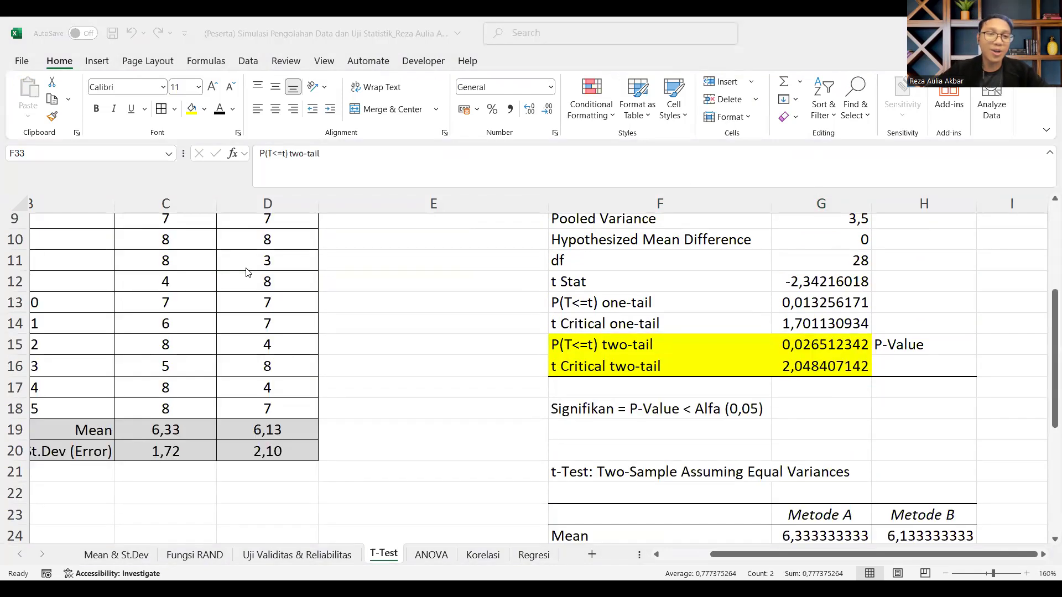
scroll(187, 284, up, 3)
click(187, 283)
scroll(268, 360, down, 2)
scroll(297, 361, up, 1)
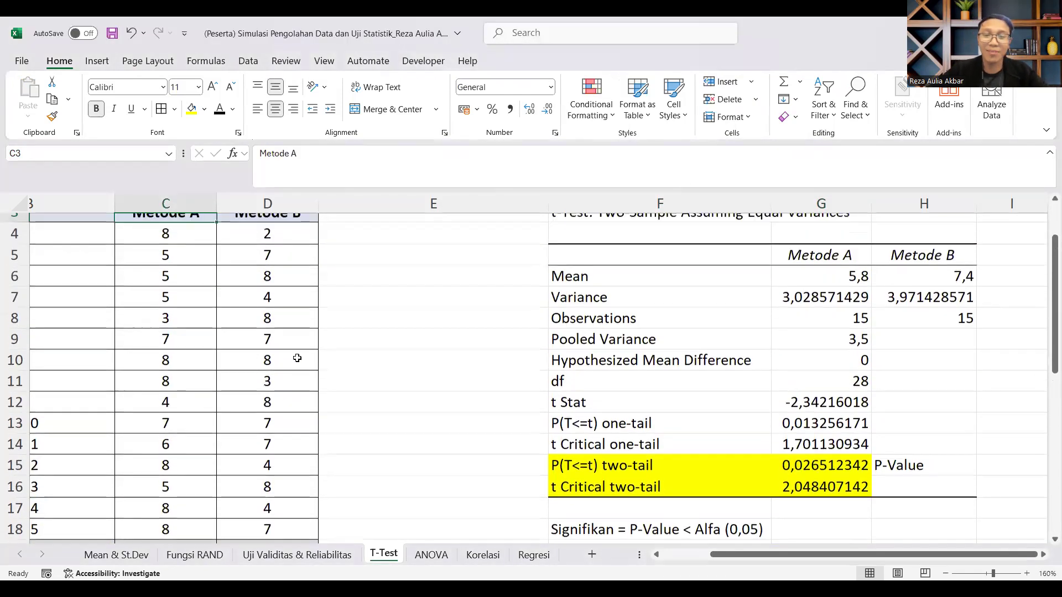
scroll(293, 487, down, 1)
shift+click(296, 484)
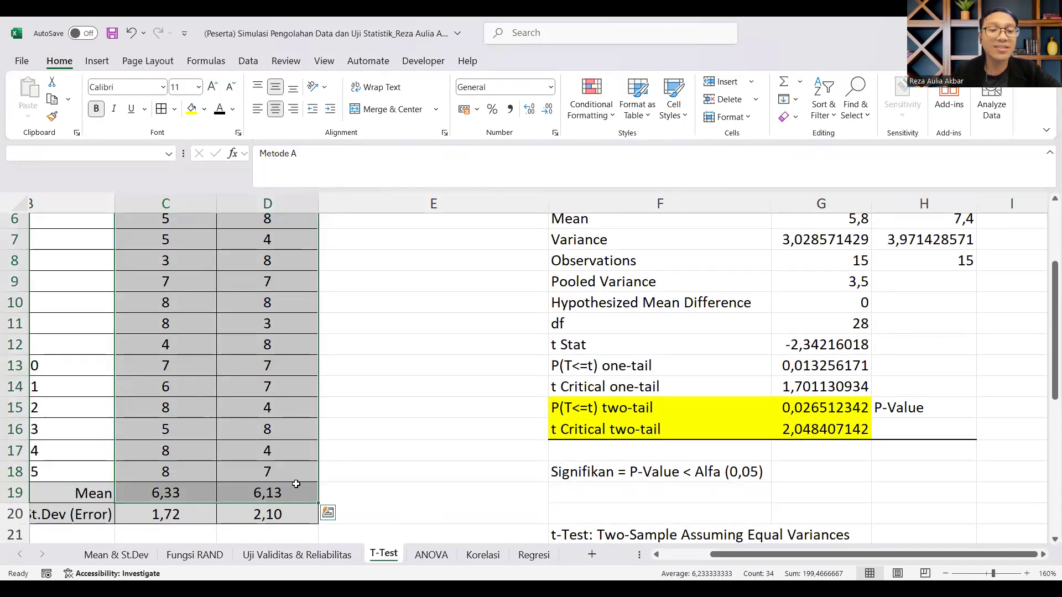
click(196, 489)
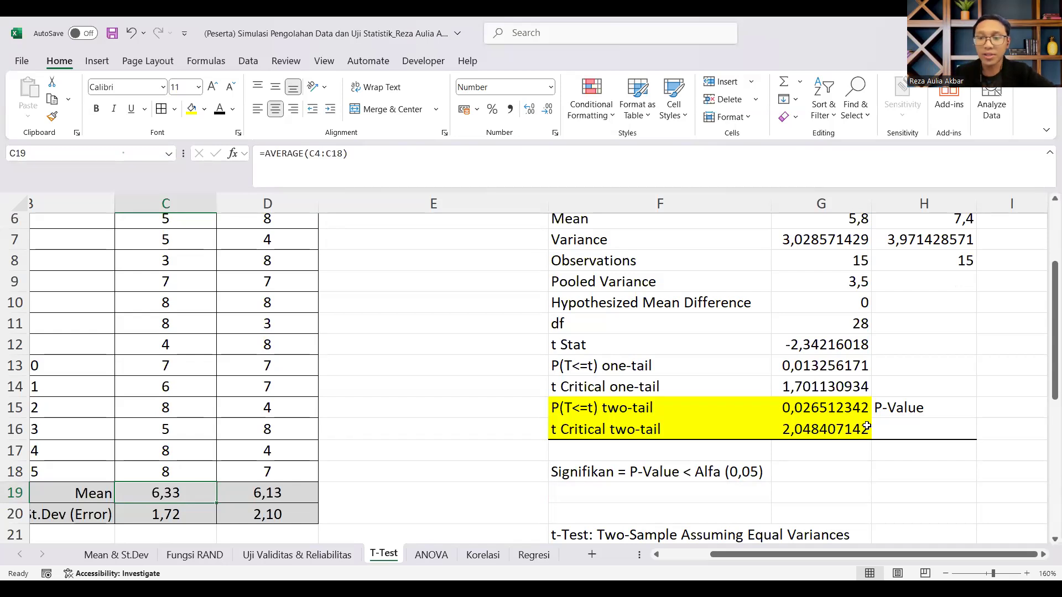
scroll(703, 462, down, 1)
click(683, 409)
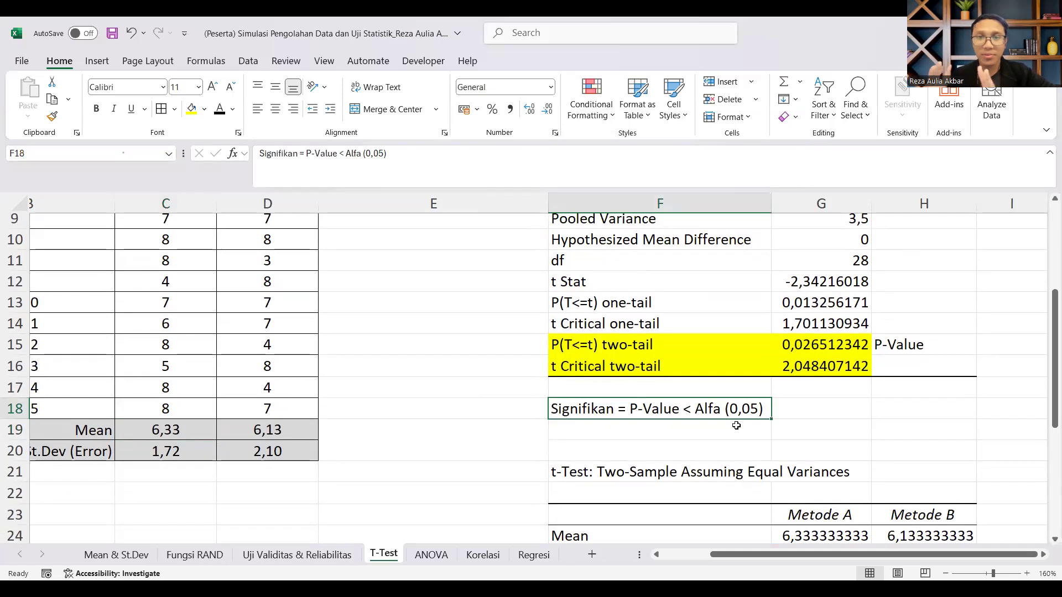
Step: Examine the Mean and Variance rows for both methods in the first t-test output
scroll(757, 260, up, 3)
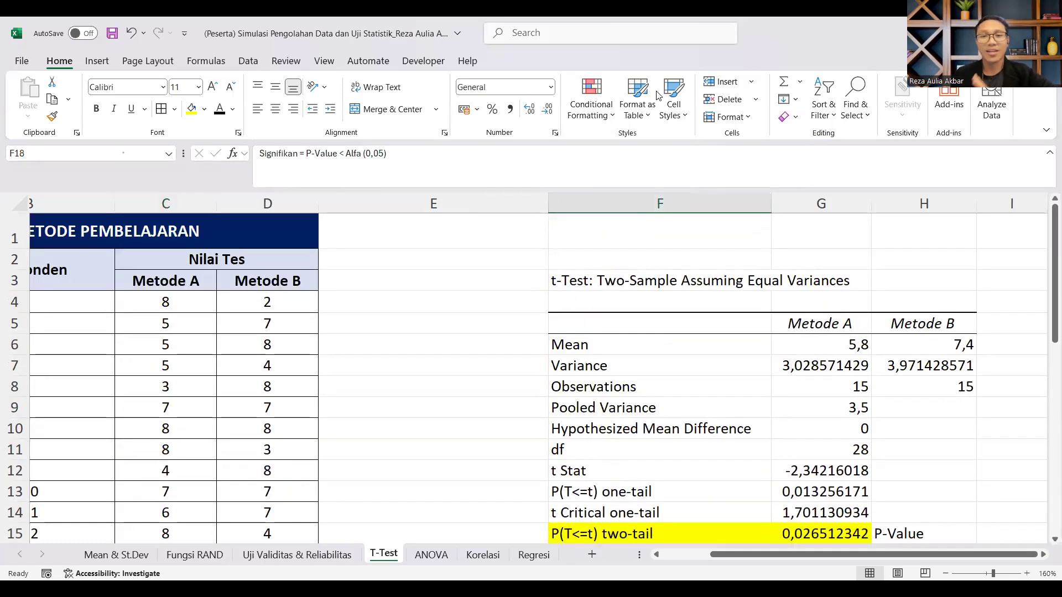
key(alt+Tab)
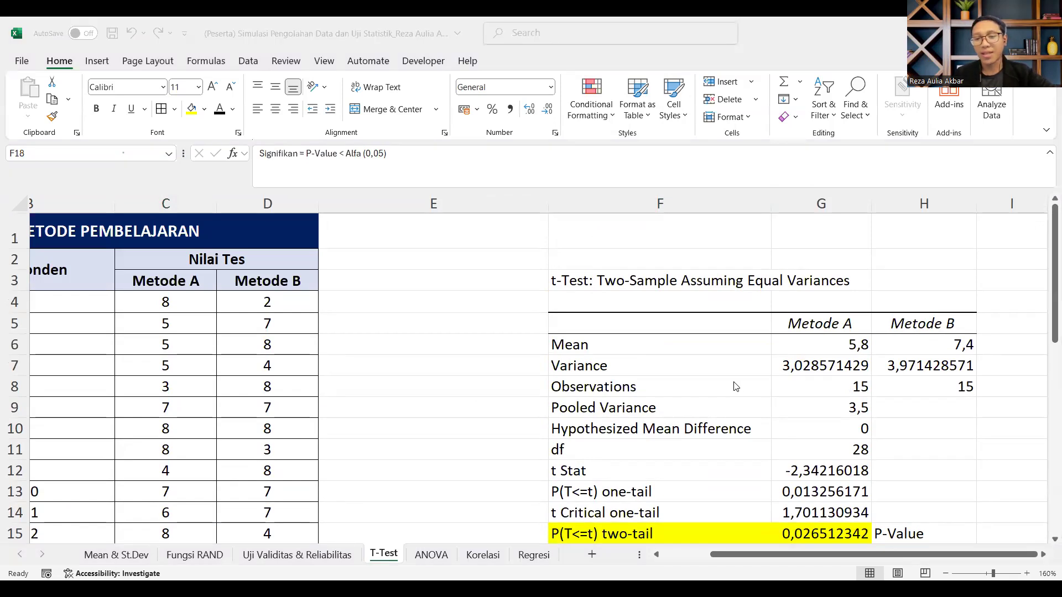
drag(658, 348, 968, 388)
drag(636, 346, 907, 363)
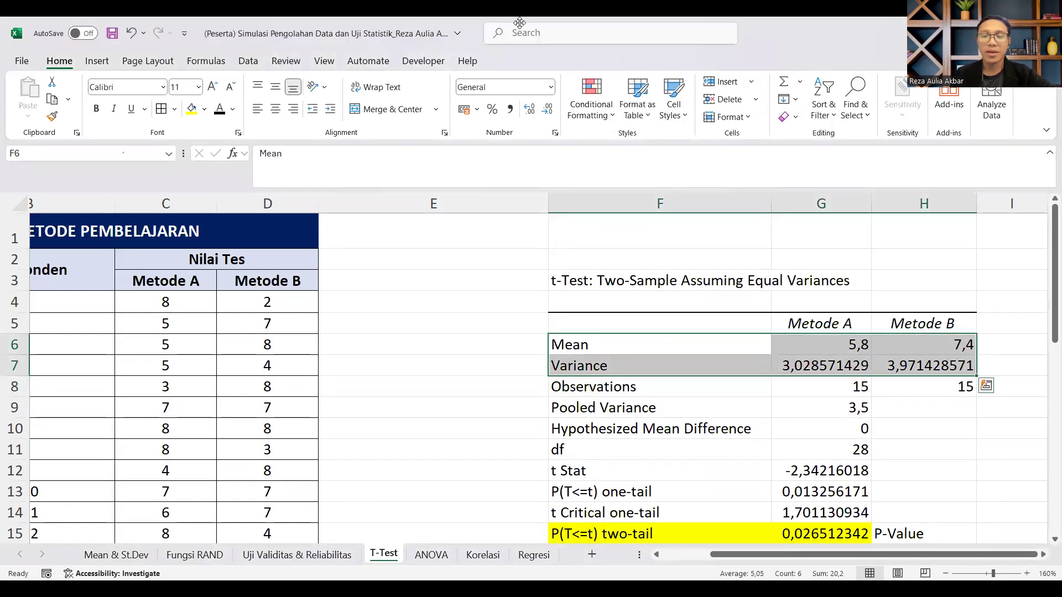
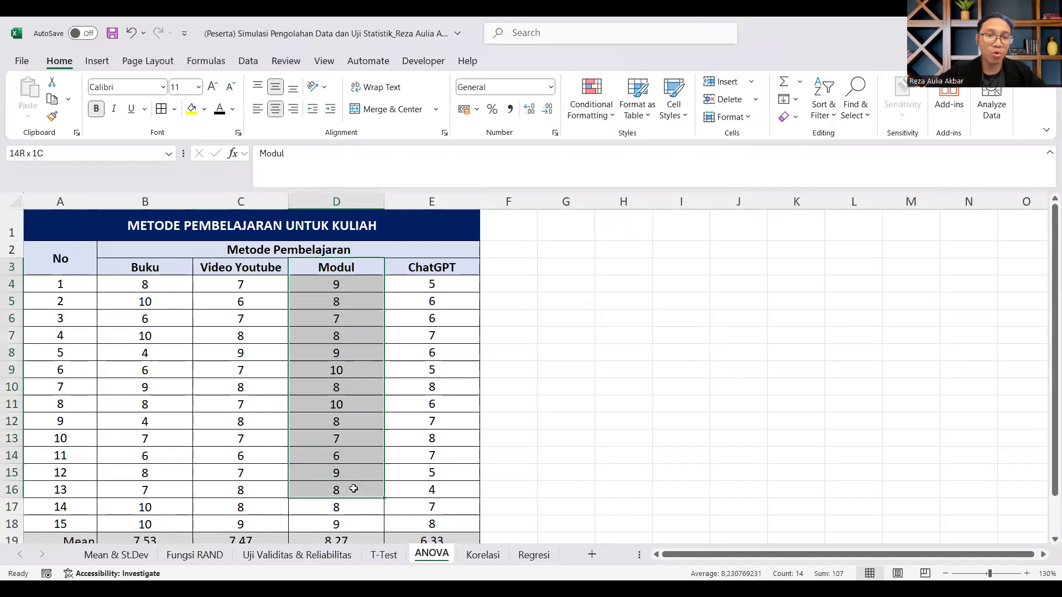
Step: Review the scores of the learning methods on the ANOVA sheet and their Mean and St.Dev rows
drag(430, 269, 422, 502)
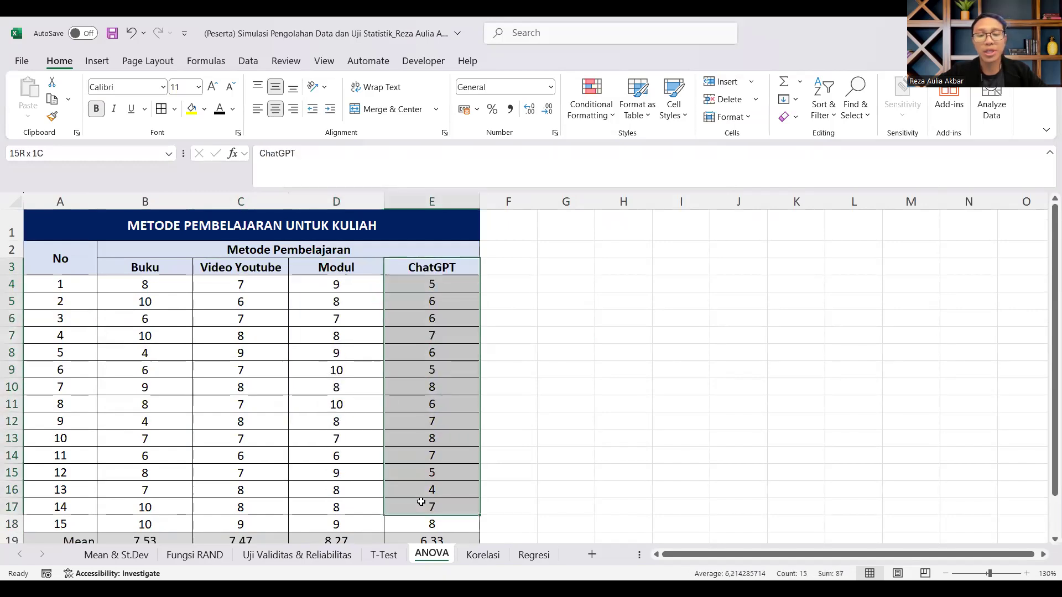
click(514, 446)
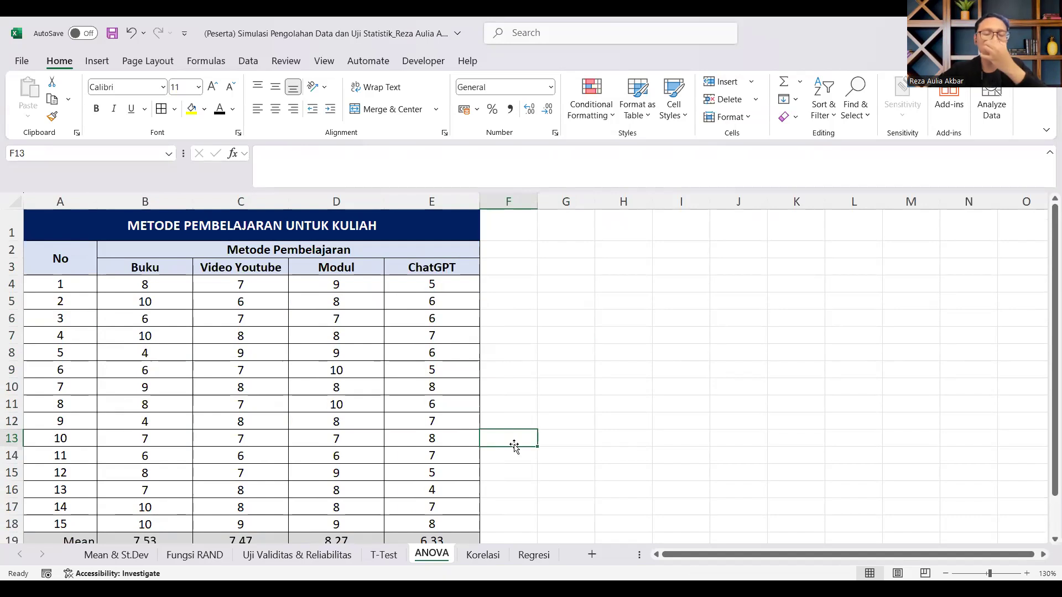
scroll(525, 409, down, 2)
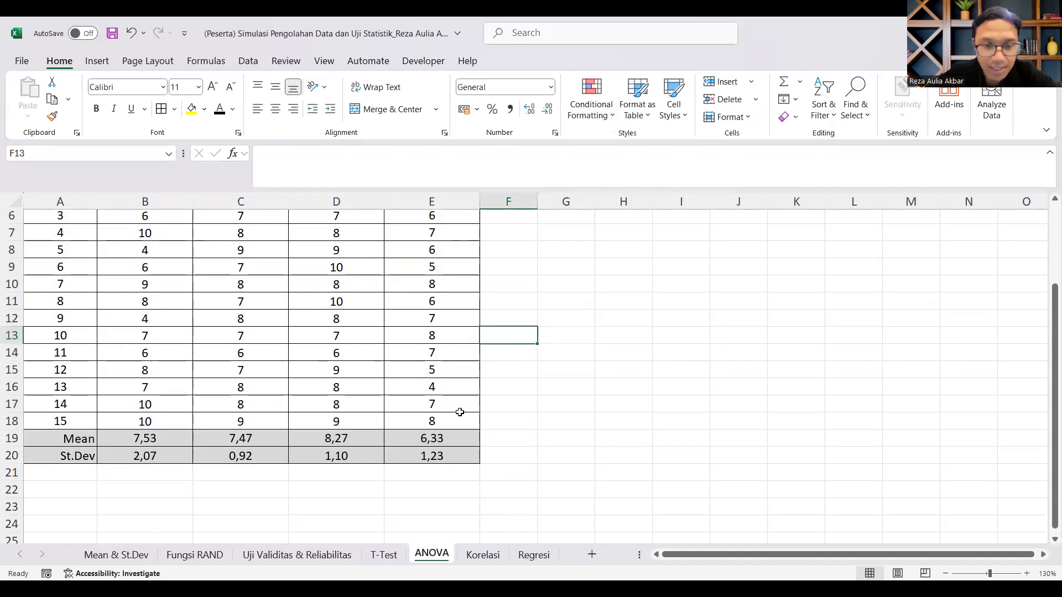
scroll(431, 395, up, 2)
scroll(325, 333, down, 2)
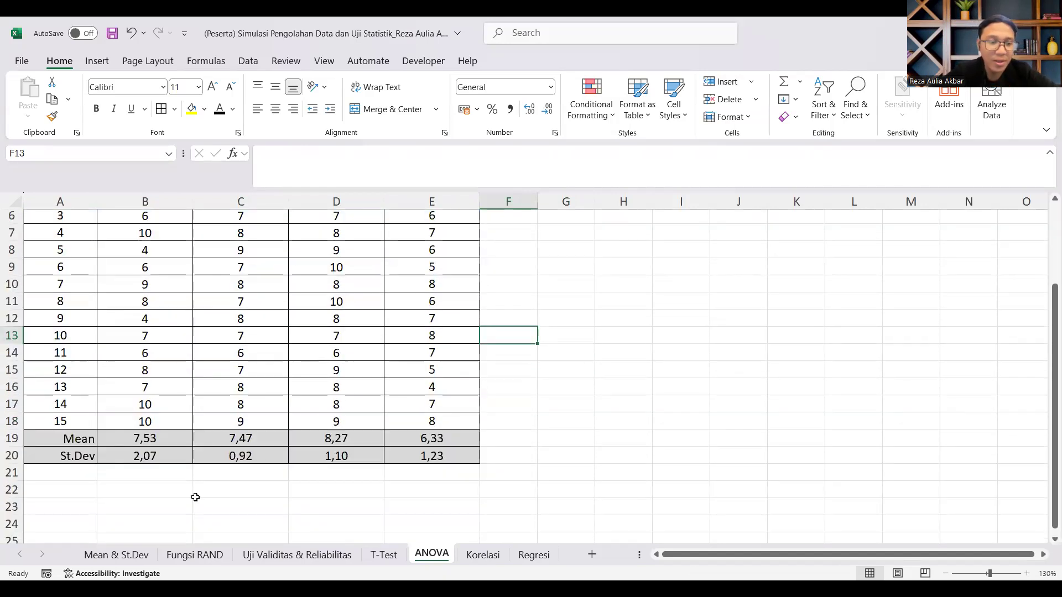
click(86, 445)
drag(86, 445, 437, 457)
scroll(463, 454, up, 2)
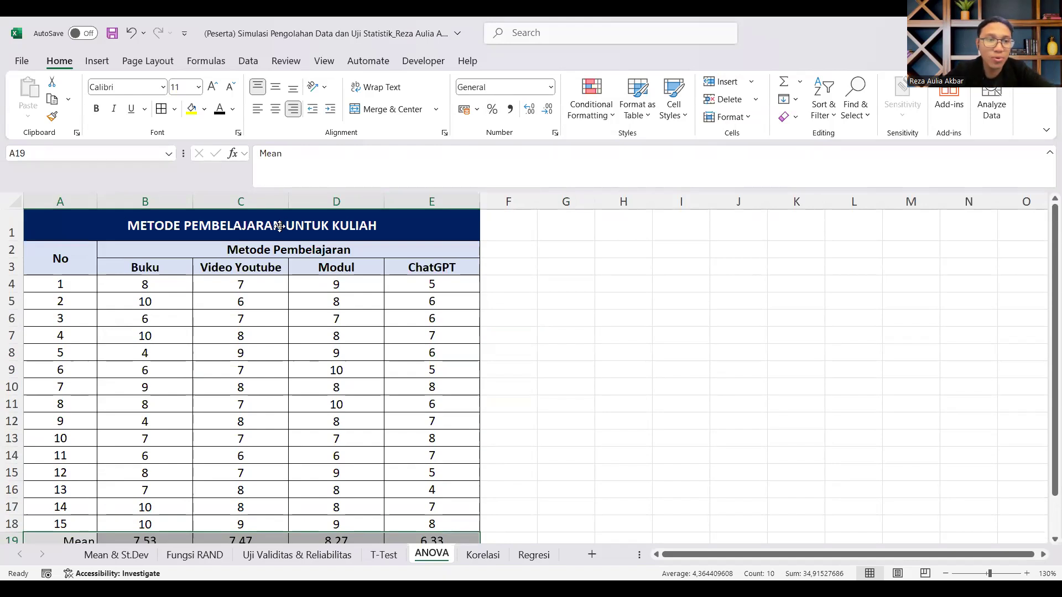
Step: Compare the Buku and Video Youtube columns as a pair against the full set of four learning-method columns
drag(148, 203, 327, 201)
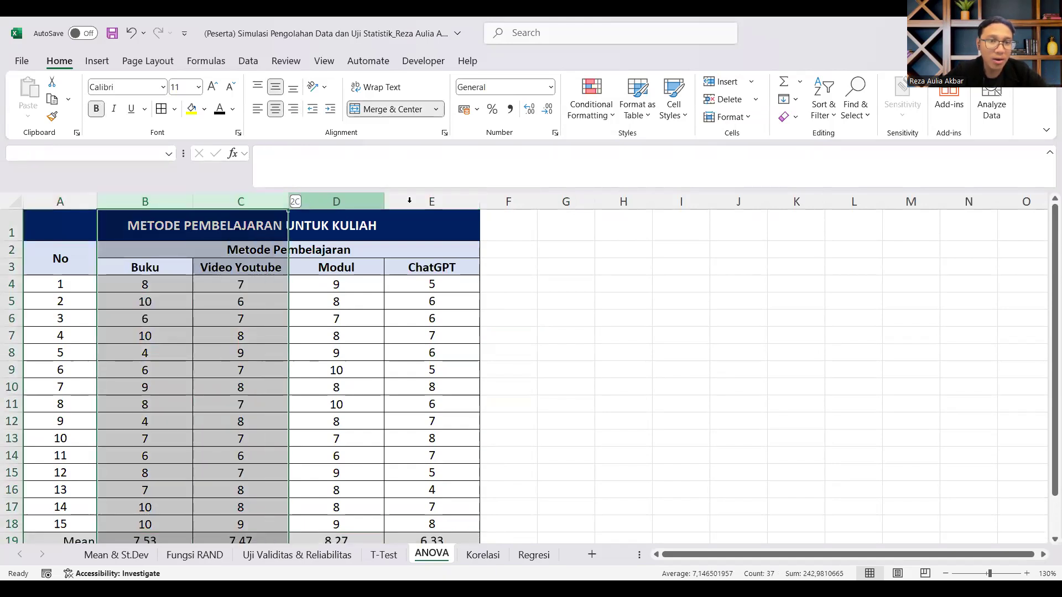
drag(409, 200, 426, 201)
click(513, 263)
drag(145, 202, 272, 206)
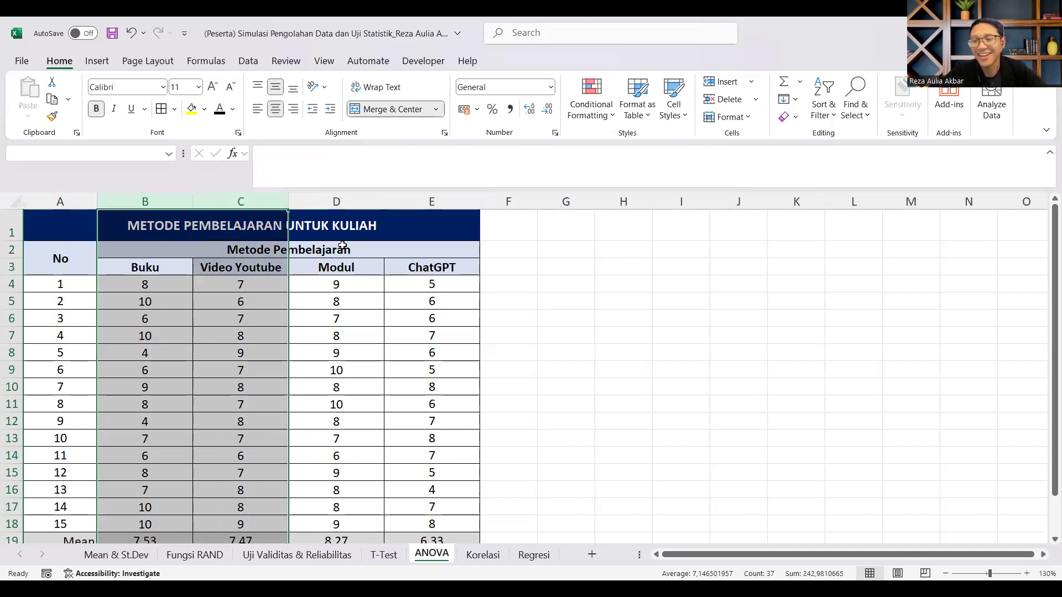
click(513, 246)
drag(145, 203, 470, 202)
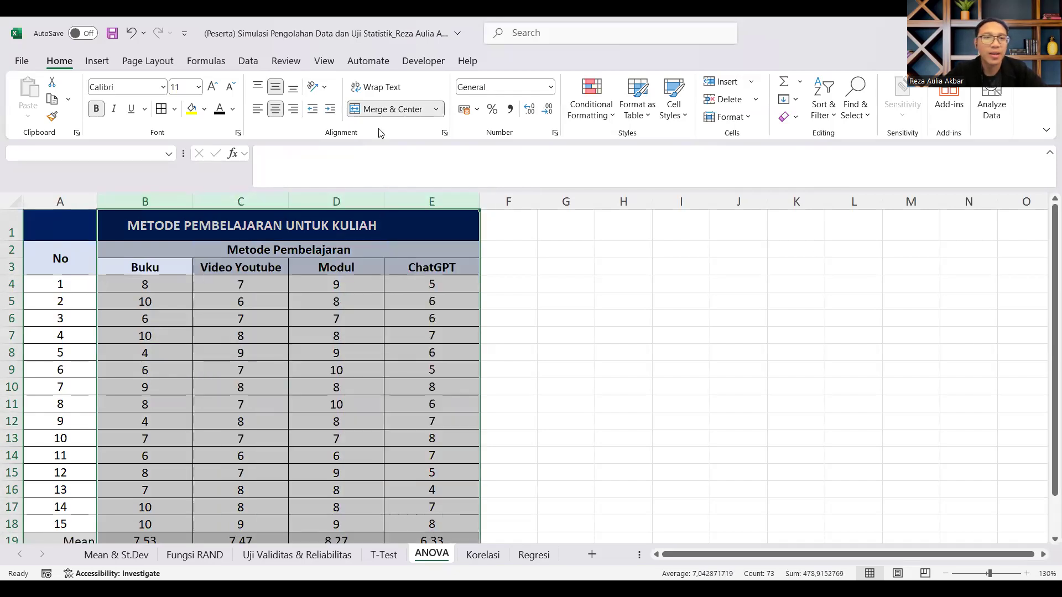
Step: Start the Anova: Single Factor analysis from the data analysis tools
click(247, 61)
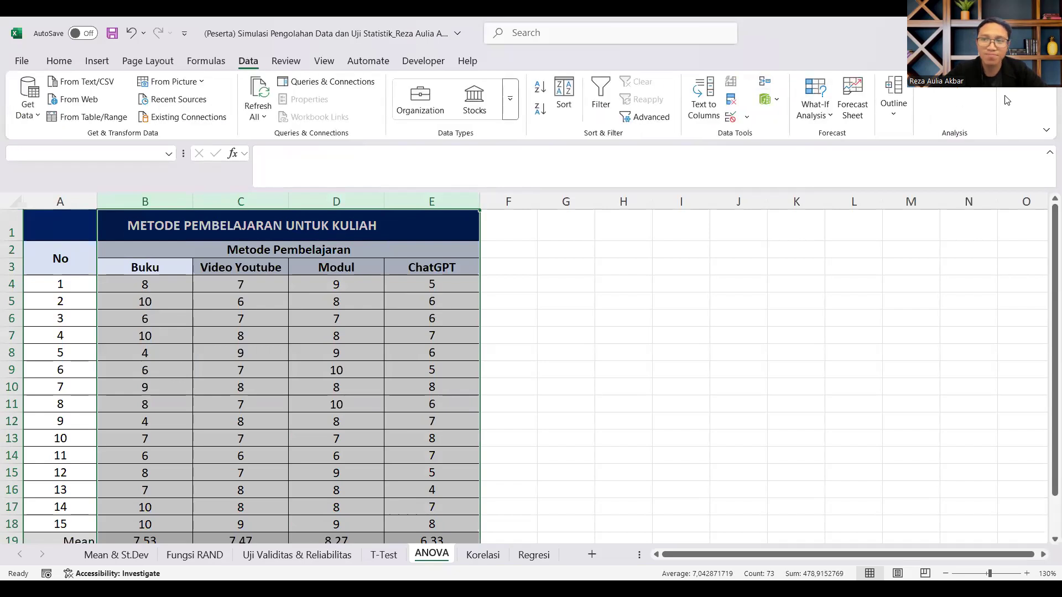
click(953, 91)
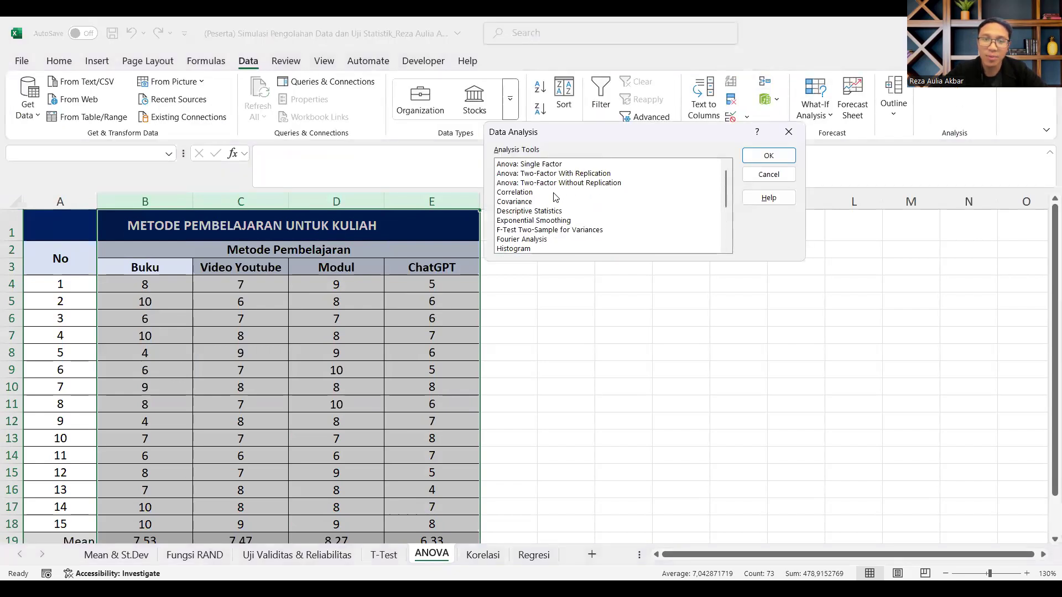
click(542, 165)
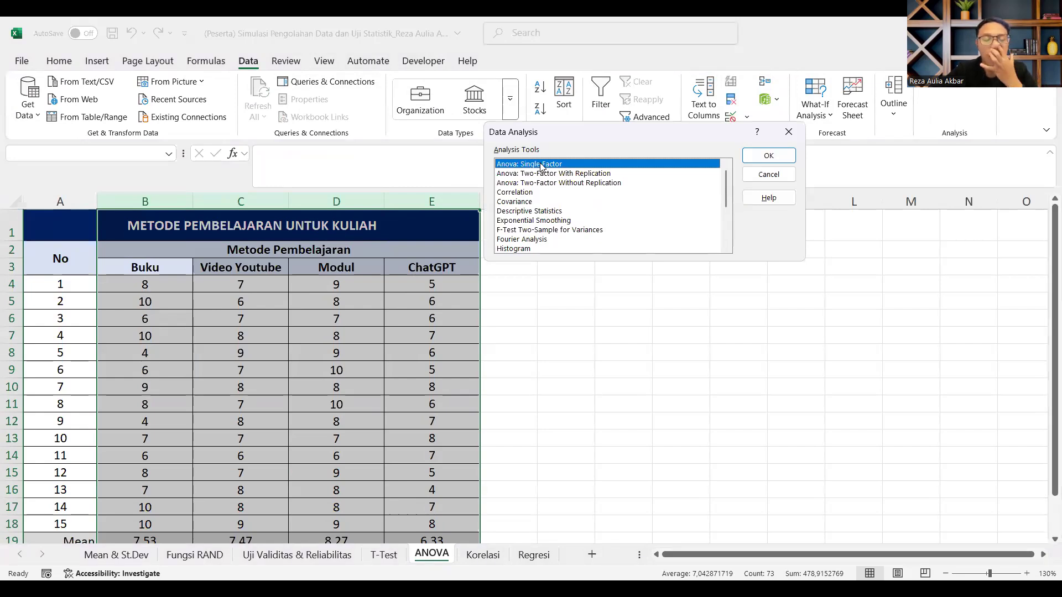
double_click(542, 166)
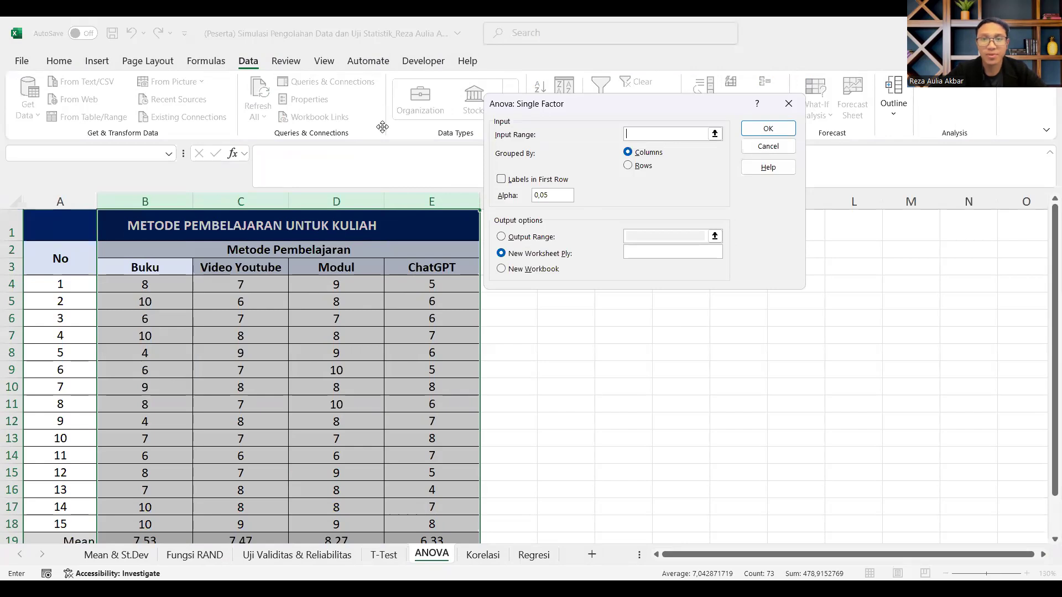
Step: Set the ANOVA input range to $B$3:$E$18, covering the four method headers and their scores
click(715, 134)
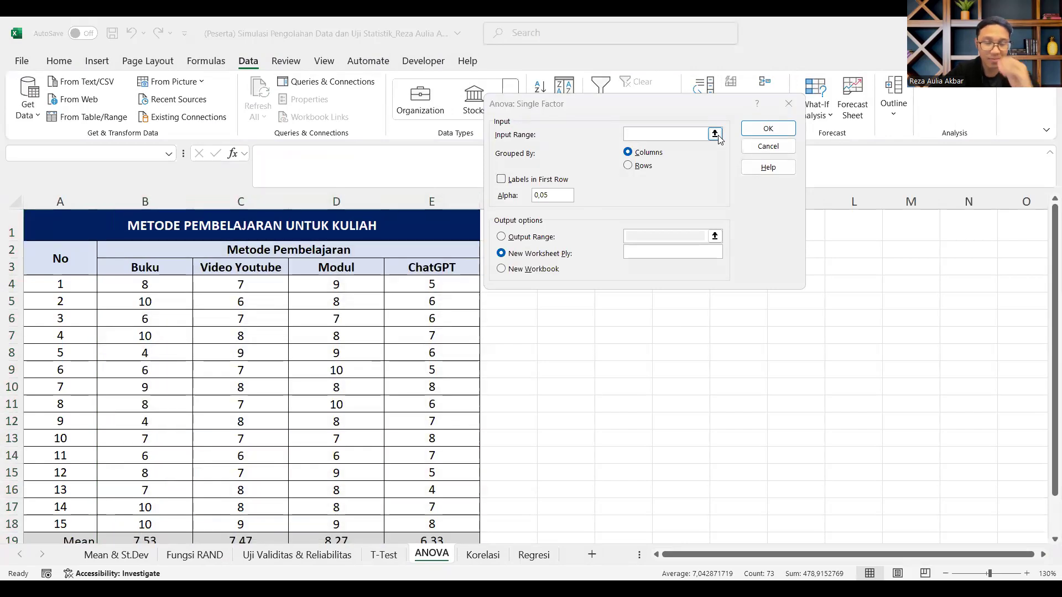
click(719, 140)
click(716, 134)
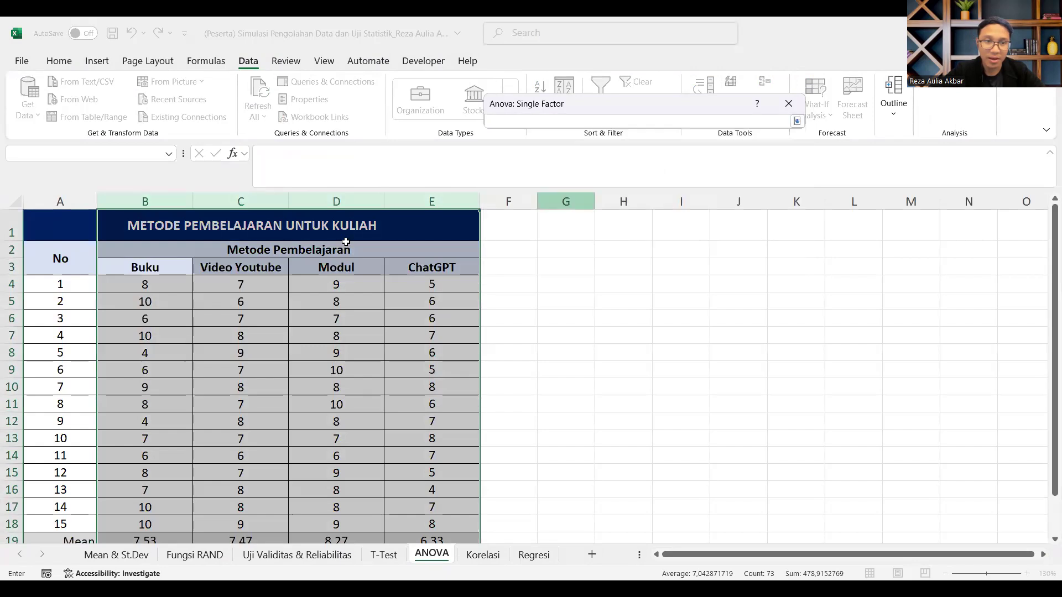
drag(138, 267, 146, 284)
drag(349, 434, 477, 531)
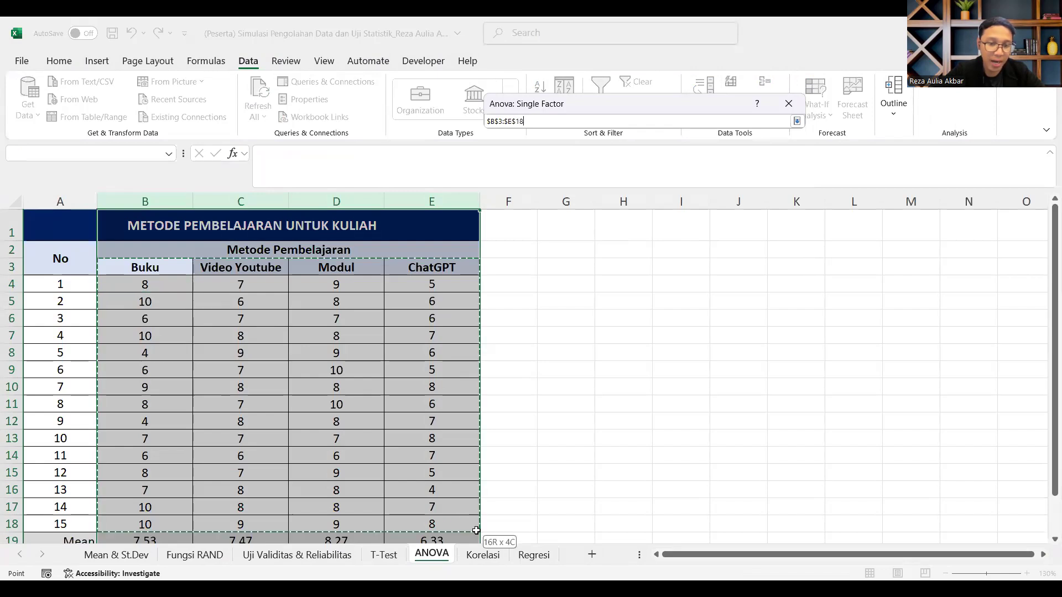
click(142, 269)
drag(143, 268, 452, 523)
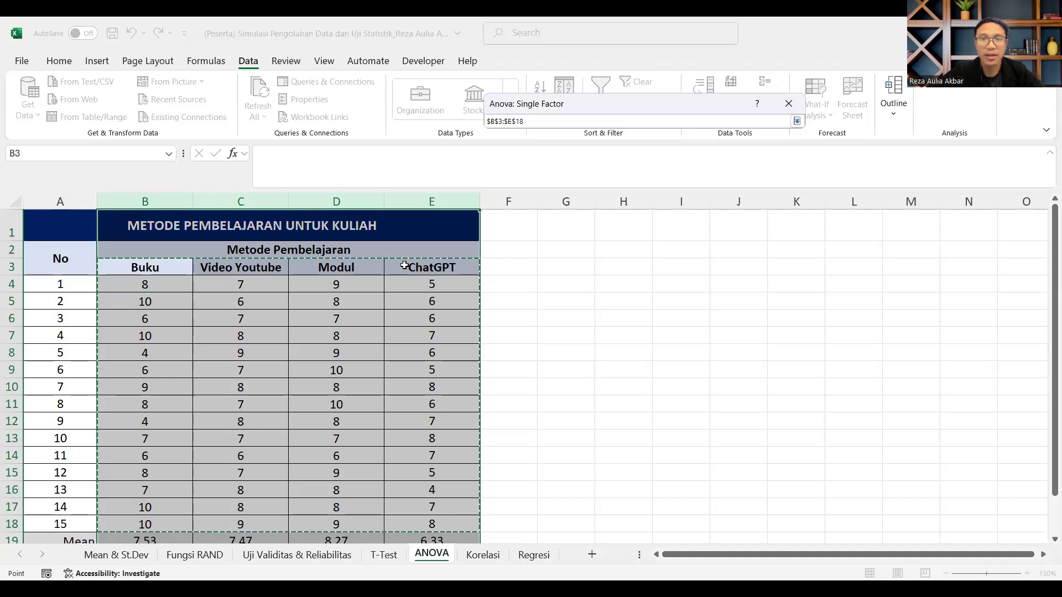
key(Return)
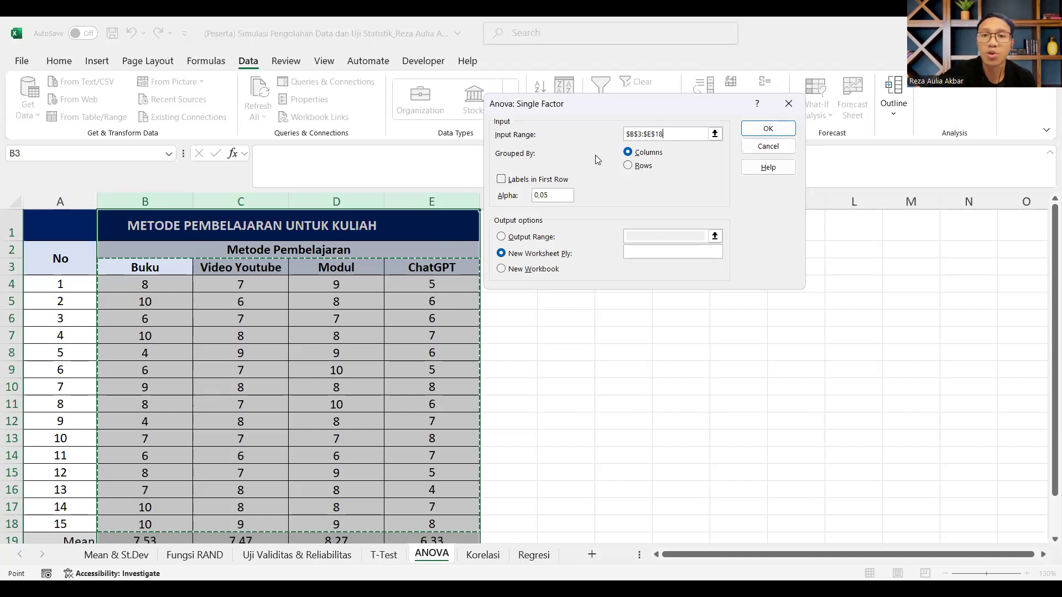
Step: Group the ANOVA data by columns and treat the first row as labels, with alpha at 0,05
click(654, 158)
click(641, 134)
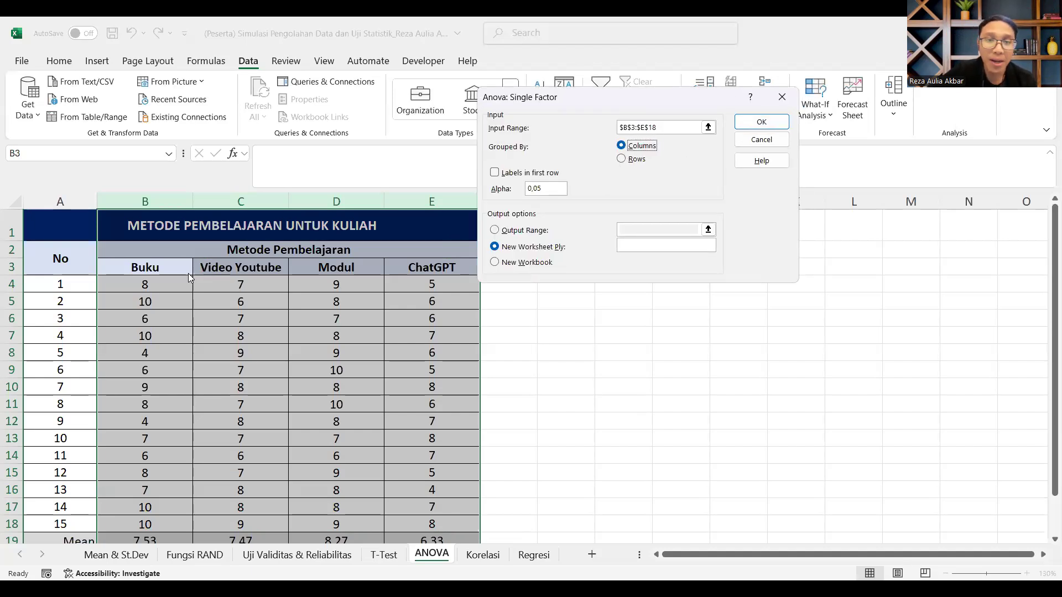
click(527, 174)
click(540, 191)
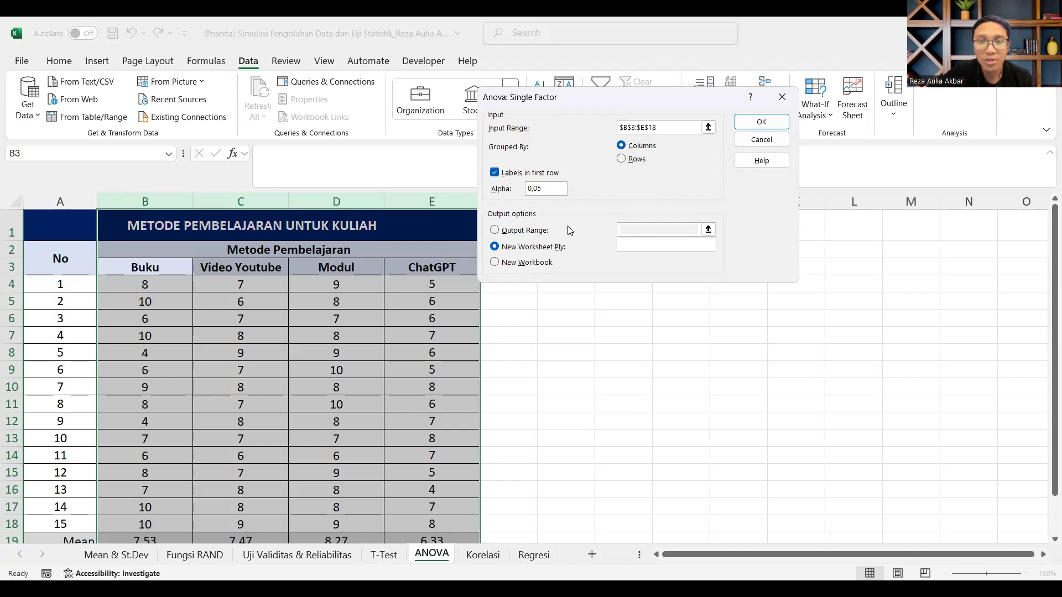
Step: Output the ANOVA results on the same sheet starting at H2 and run the analysis
click(536, 233)
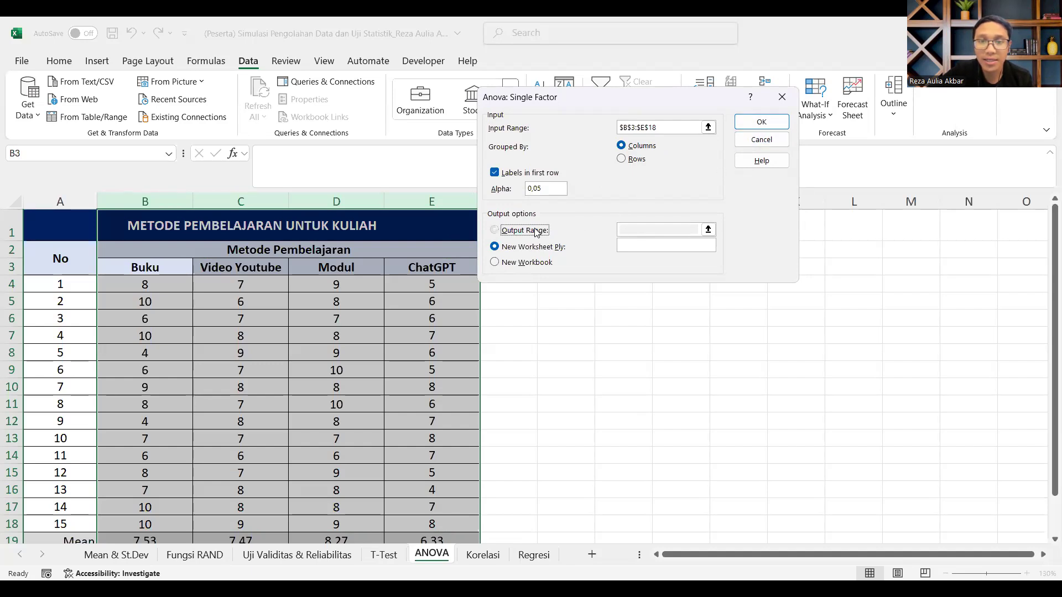
click(708, 229)
click(630, 246)
click(787, 111)
click(754, 119)
Step: Review the ANOVA output and consult the formulas on the OUTPUT TABEL ANOVA slide before returning to the workbook
scroll(766, 353, down, 2)
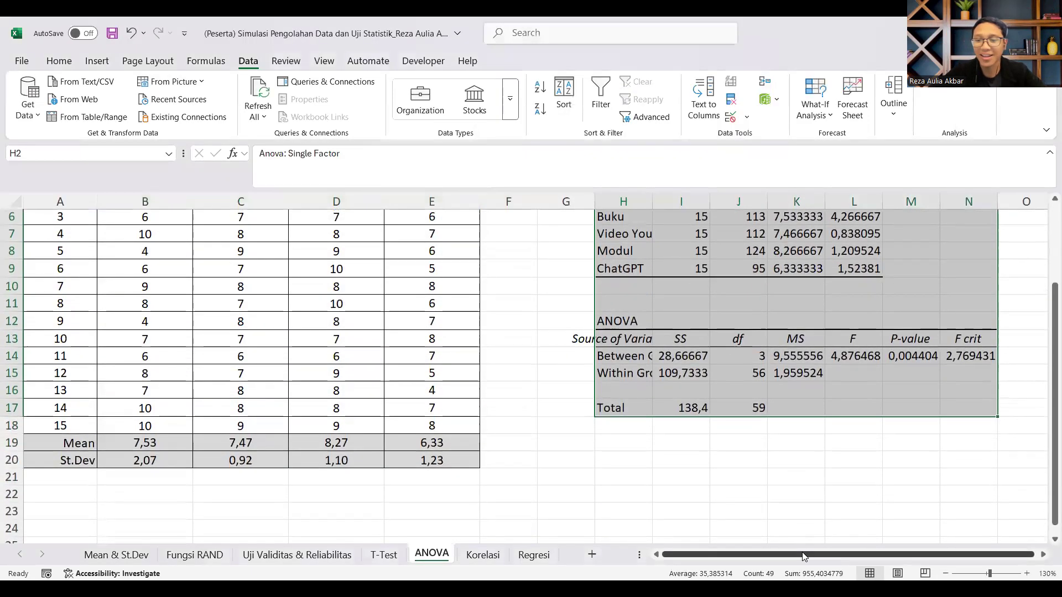
scroll(854, 505, up, 1)
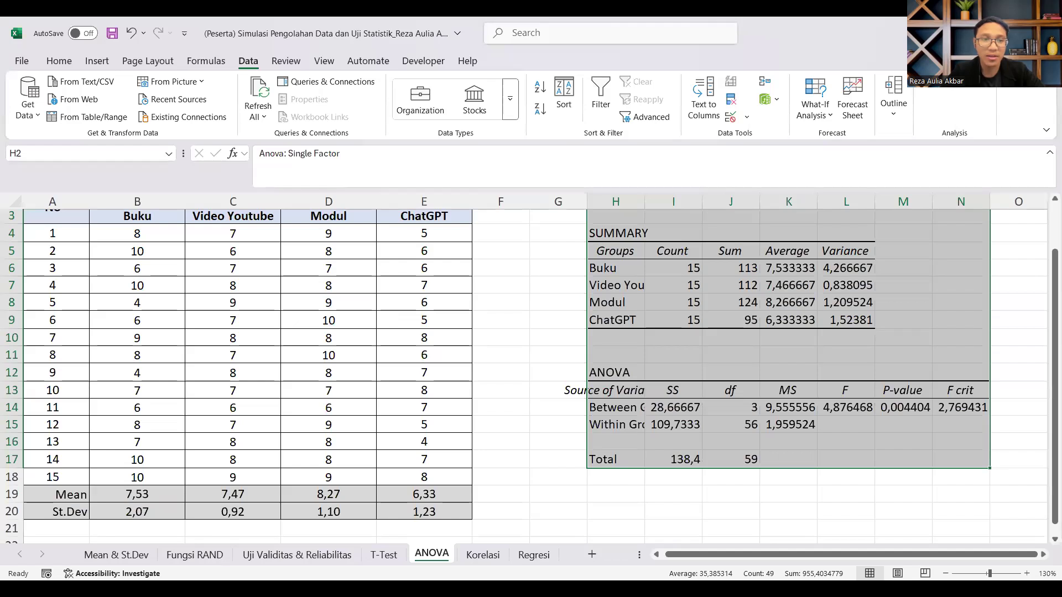
key(alt+Tab)
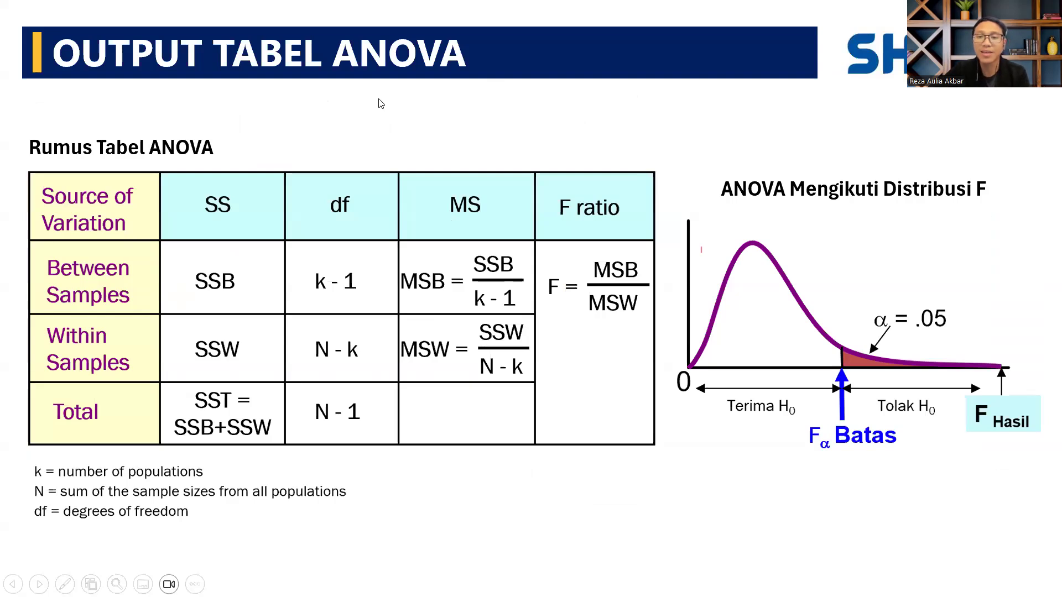
key(alt+Tab)
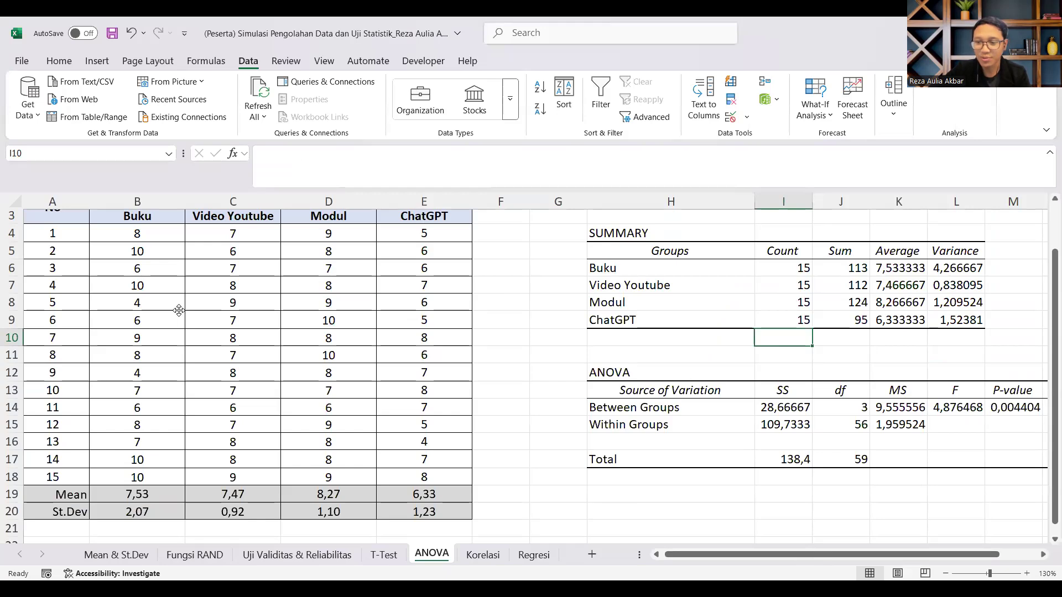
Step: Highlight the ANOVA table's P-value header and value, M13:M14, with a yellow fill
click(1043, 554)
click(1042, 554)
click(1026, 573)
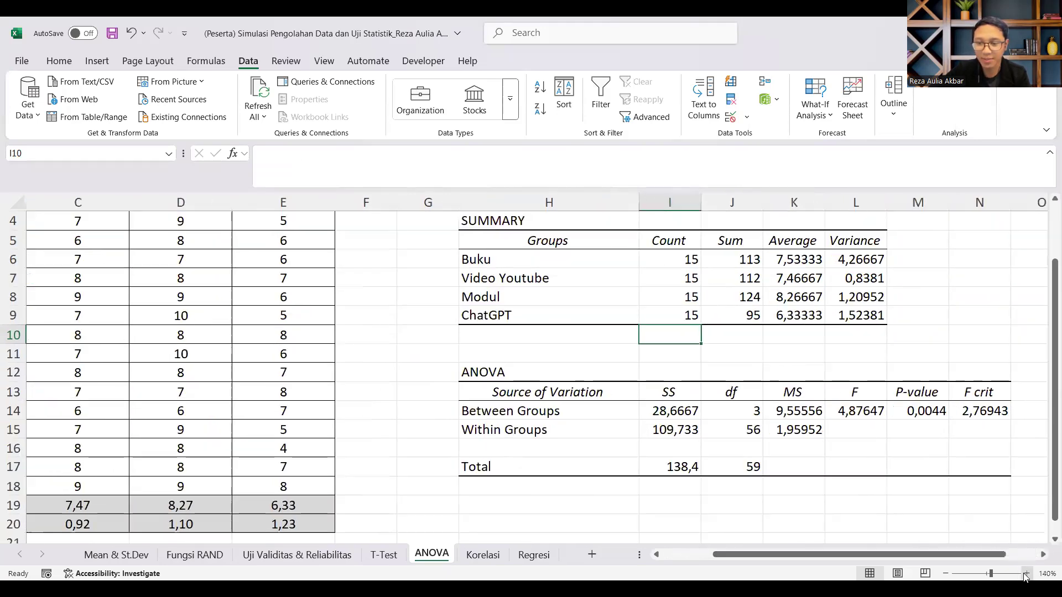
click(1026, 575)
click(1027, 575)
drag(983, 555, 1033, 554)
scroll(989, 490, up, 1)
scroll(809, 394, down, 1)
click(874, 394)
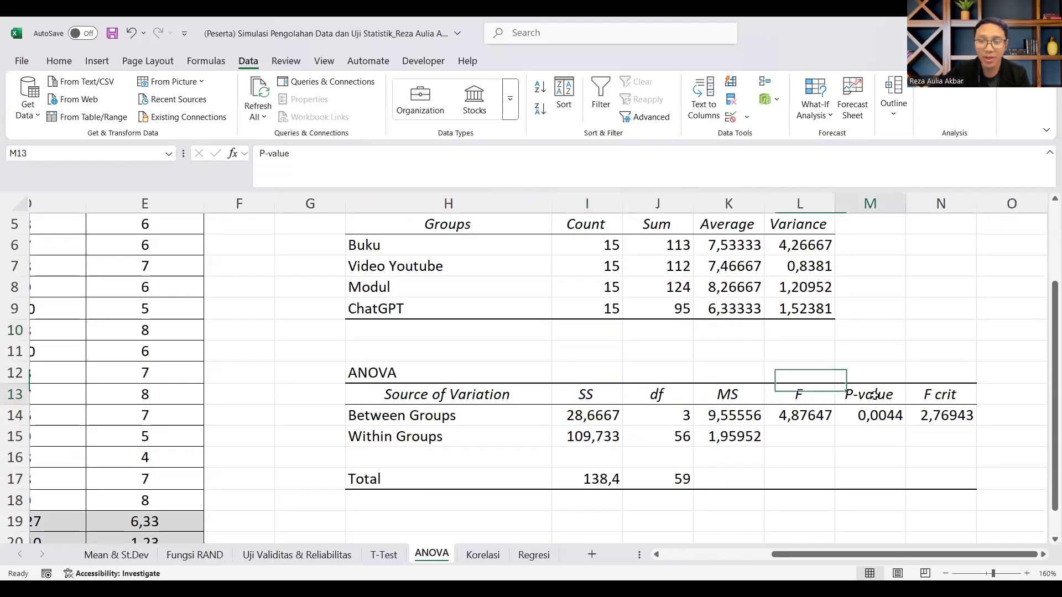
drag(874, 394, 877, 416)
click(49, 62)
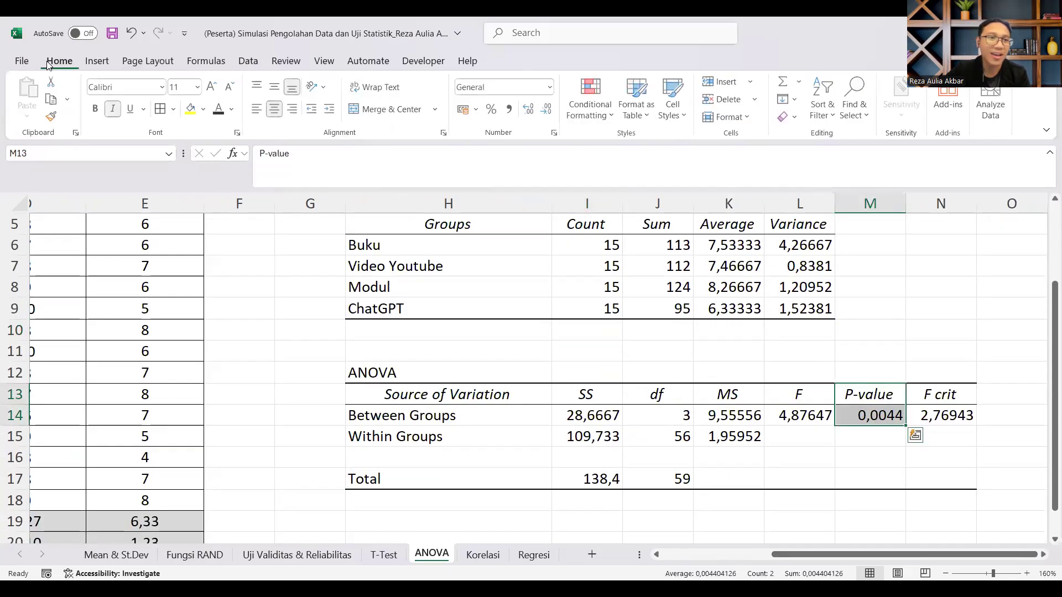
click(192, 109)
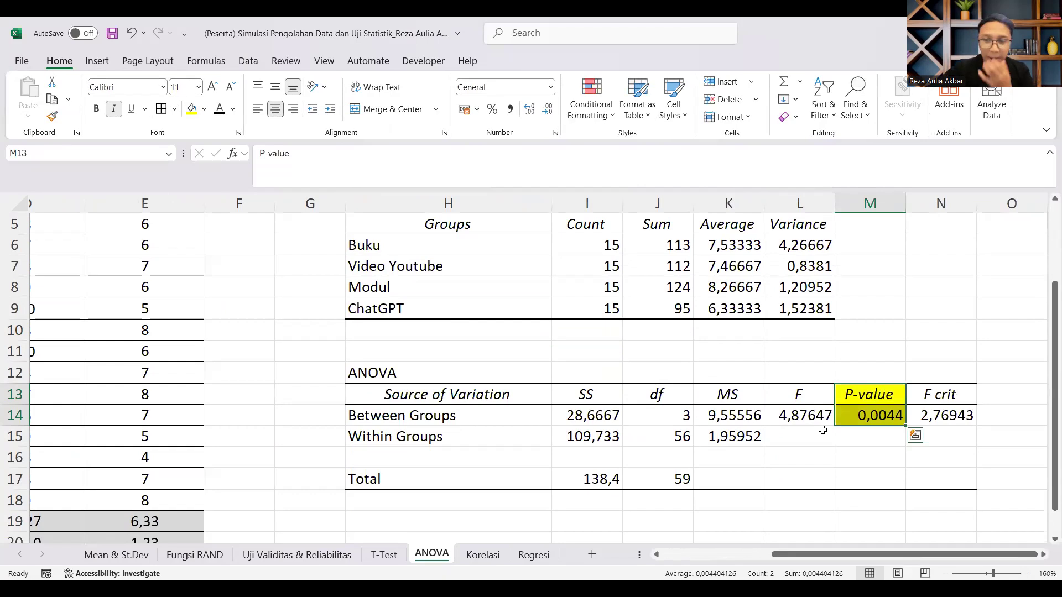
Step: Enter the significance rule "Signifikan = P Value < 5%" in M19, below the ANOVA table
click(880, 416)
scroll(868, 429, down, 2)
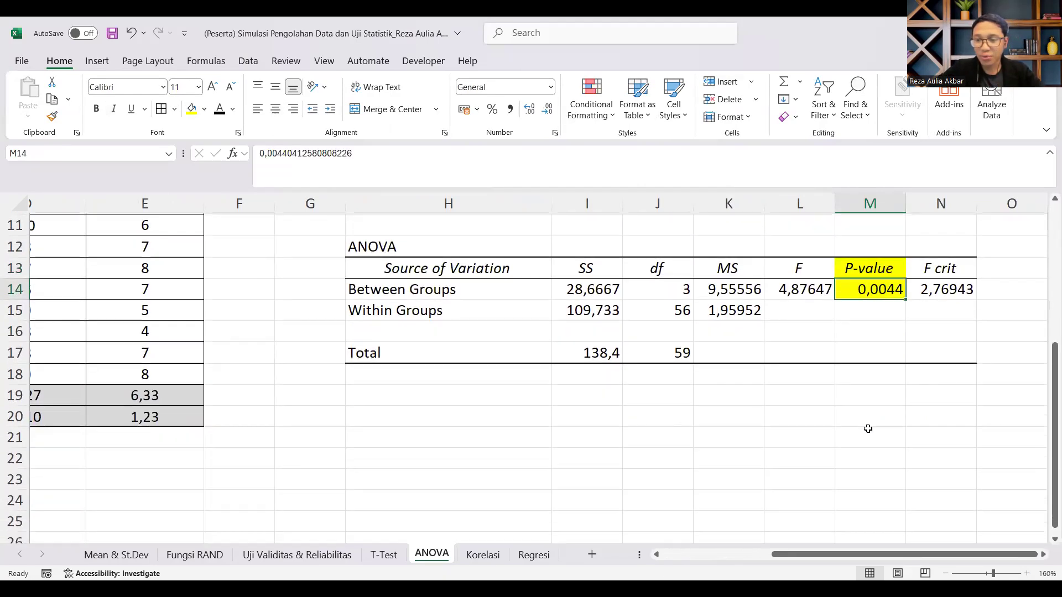
click(863, 390)
text(Signi)
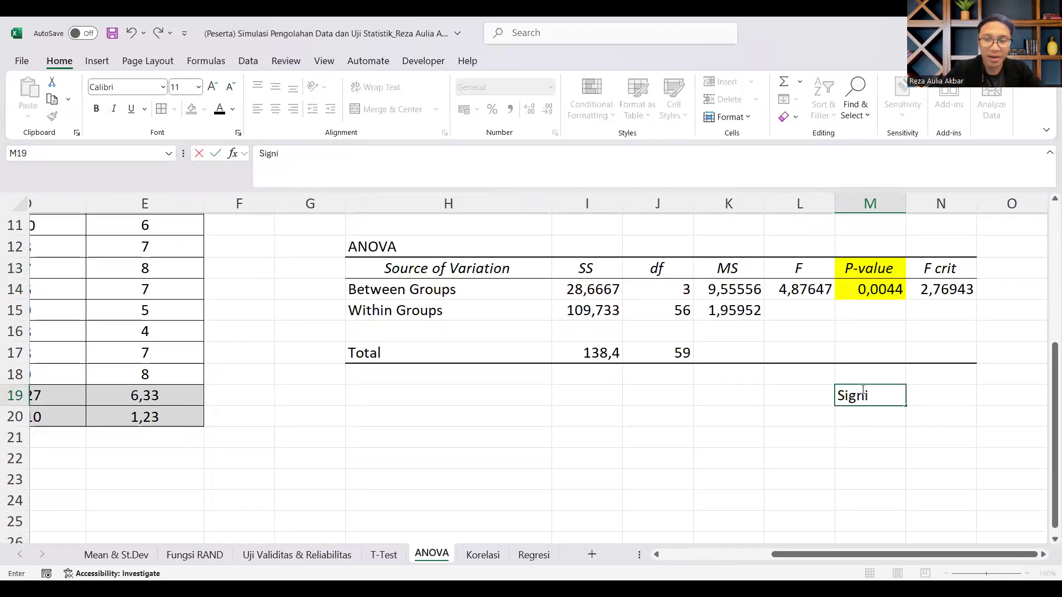
text(fikan = P Value)
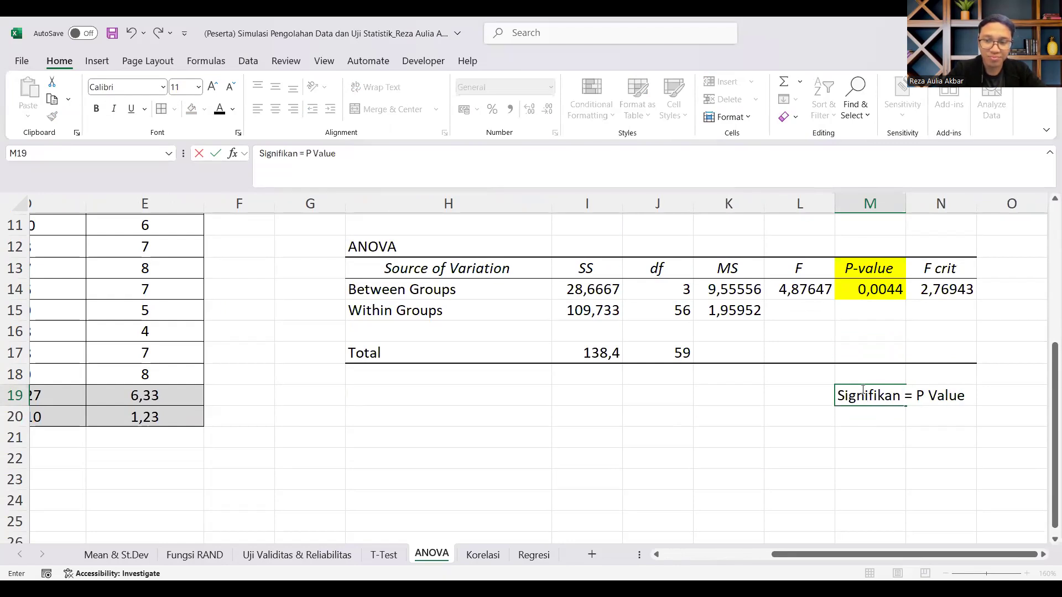
text( < 5%)
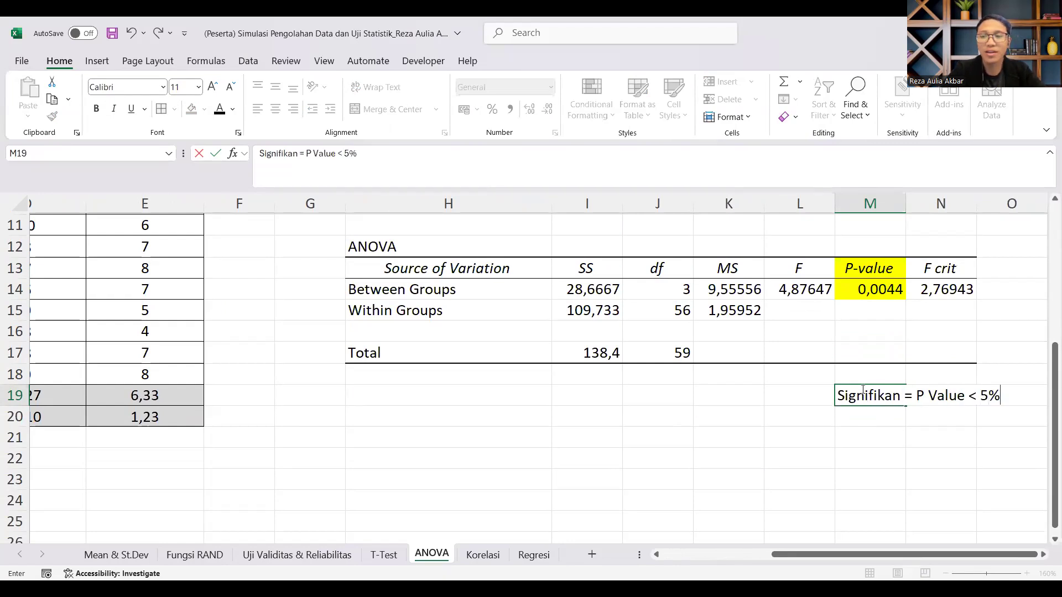
key(Return)
Step: Examine the ANOVA table's P-value, F and F crit figures and return to the source scores
scroll(840, 420, up, 3)
scroll(839, 420, down, 1)
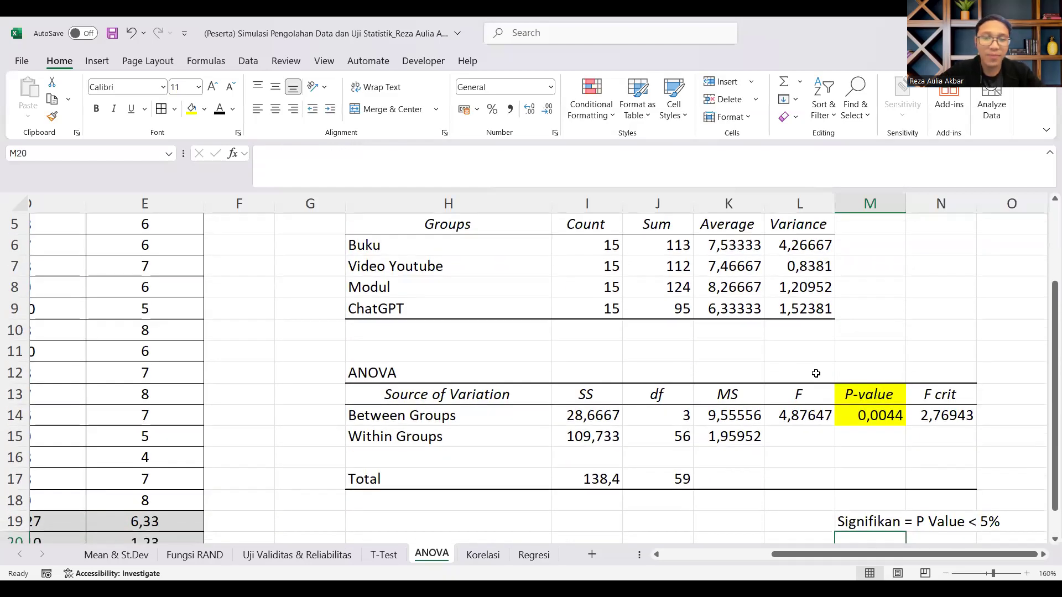
click(909, 411)
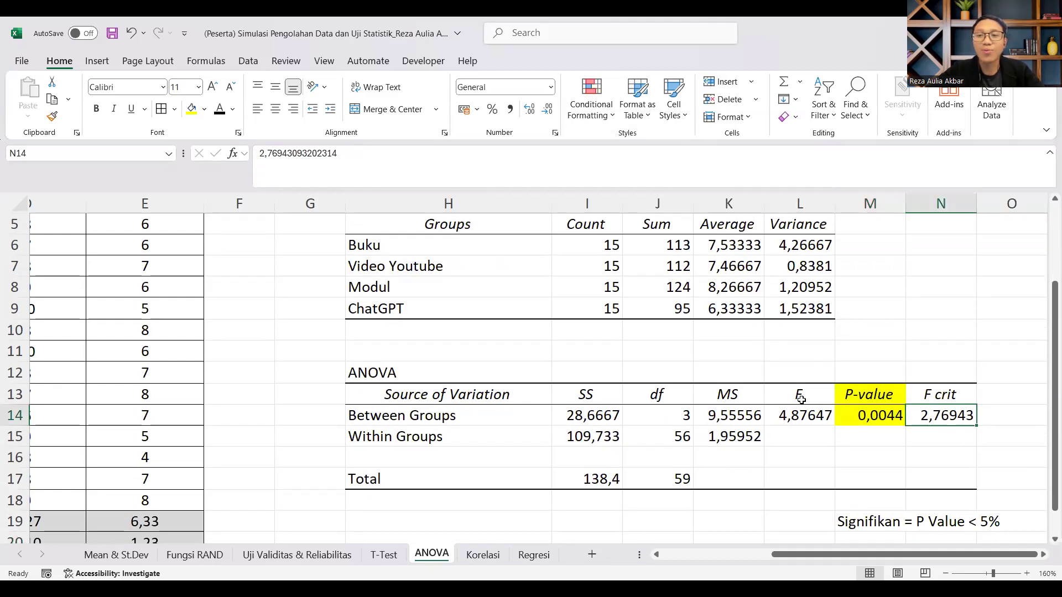
scroll(801, 399, up, 2)
scroll(801, 398, left, 3)
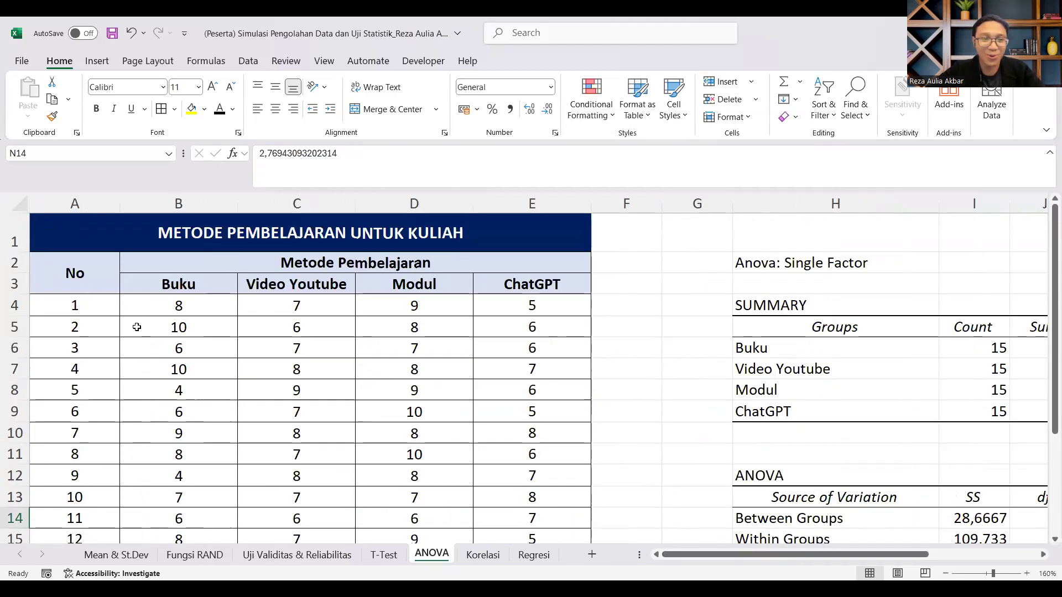
Step: Examine the Buku and Video Youtube score columns, then the group averages in the ANOVA output's SUMMARY table
click(183, 202)
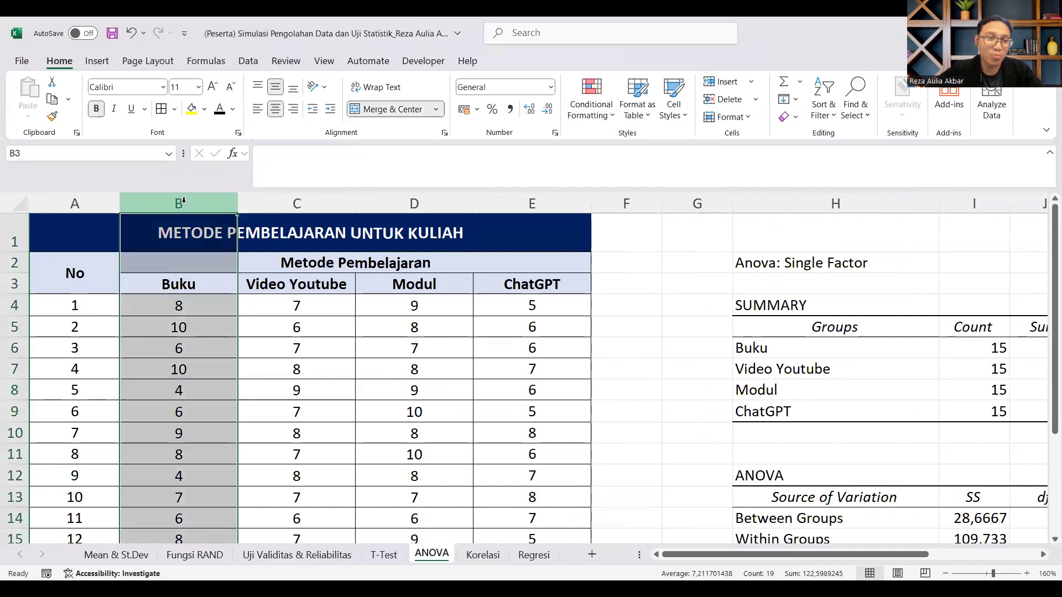
click(297, 203)
scroll(806, 428, down, 1)
scroll(806, 428, down, 1)
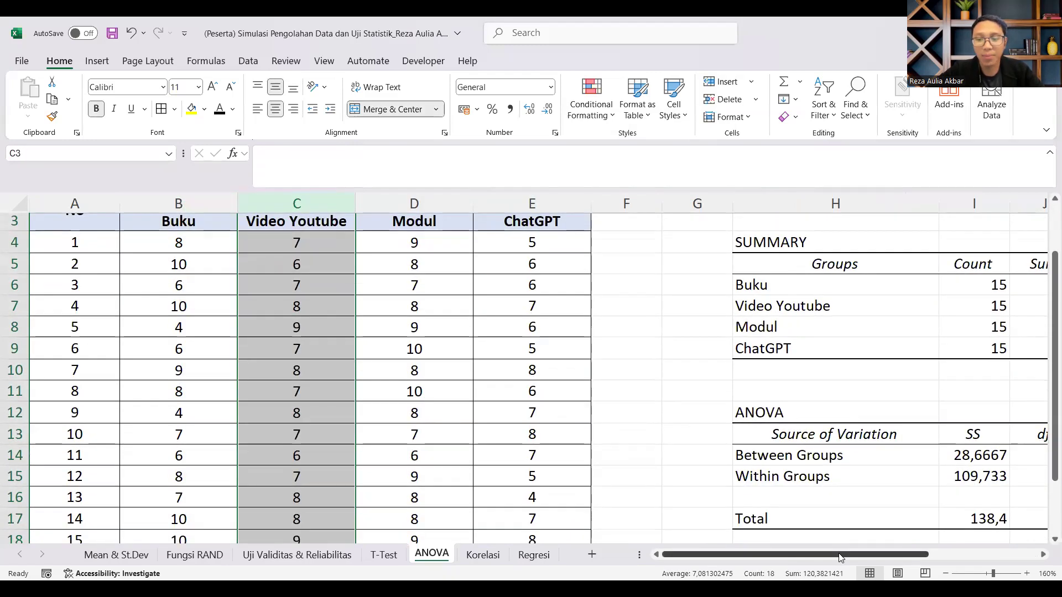
scroll(806, 428, right, 3)
click(728, 306)
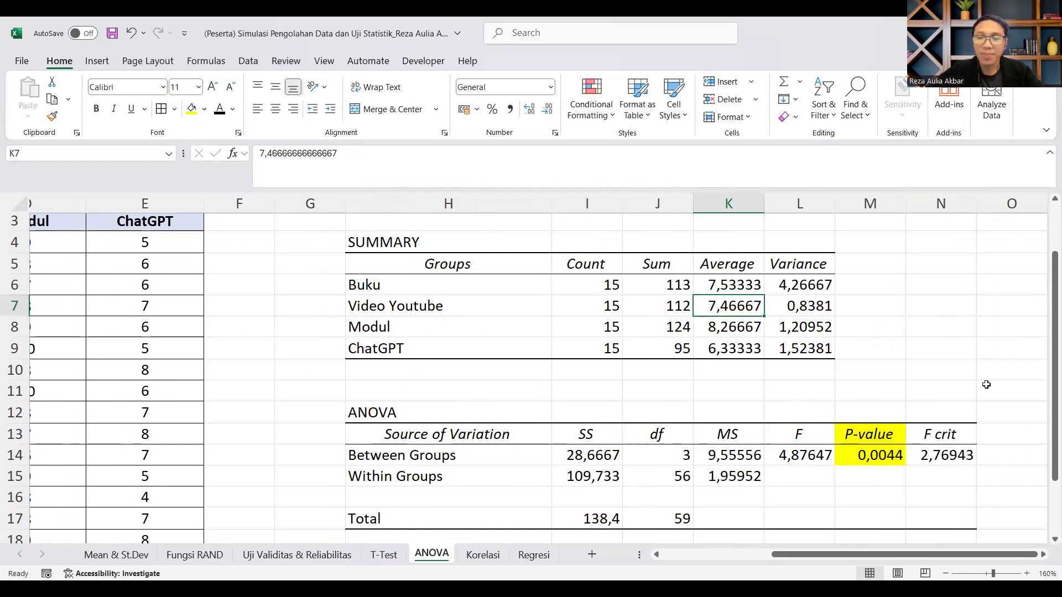
click(902, 308)
Step: Highlight the SUMMARY table's Average header and values, K5:K9, with a light orange fill
drag(723, 265, 730, 348)
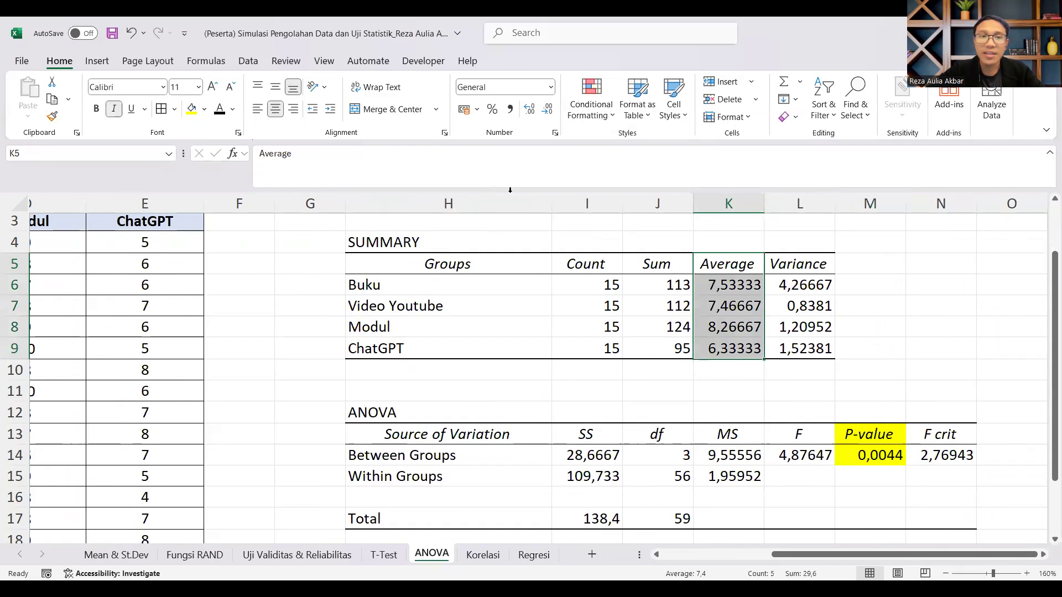
click(203, 109)
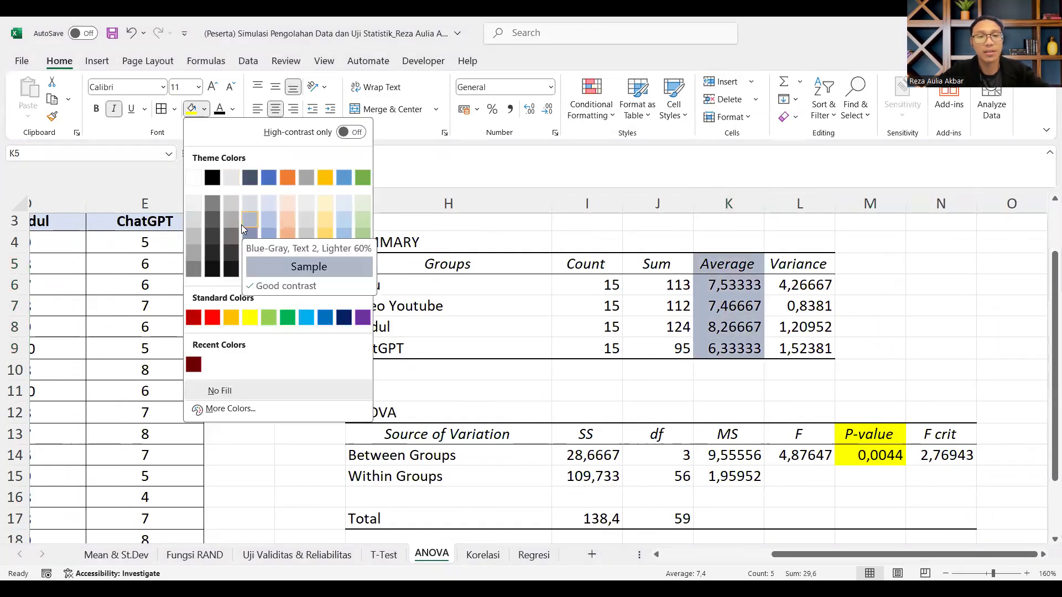
click(288, 221)
click(867, 301)
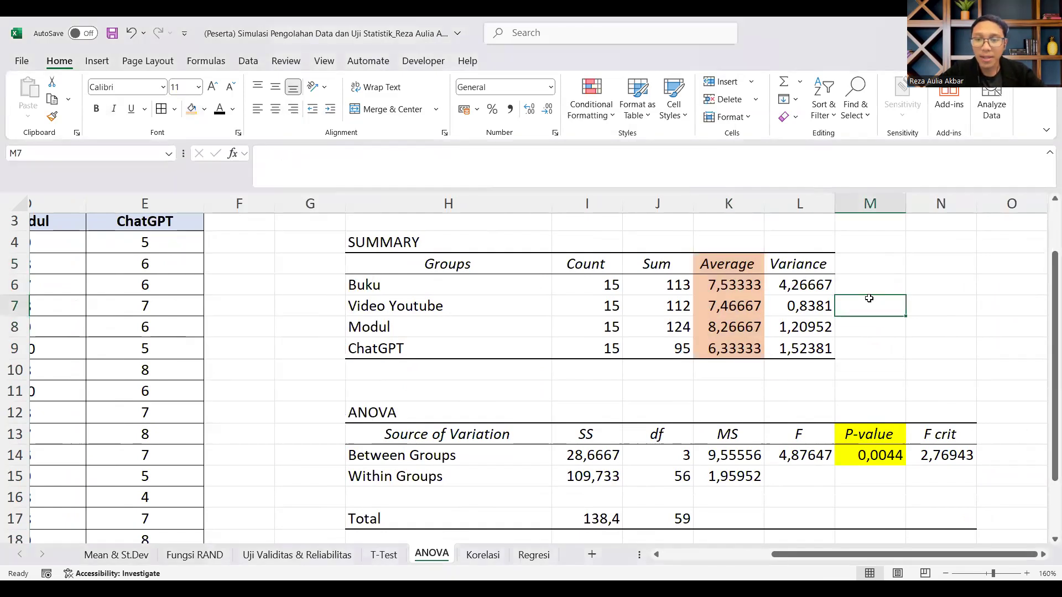
Step: Highlight the Modul row of the SUMMARY table from group name through average, H8:K8, with a gold fill
drag(415, 330, 714, 330)
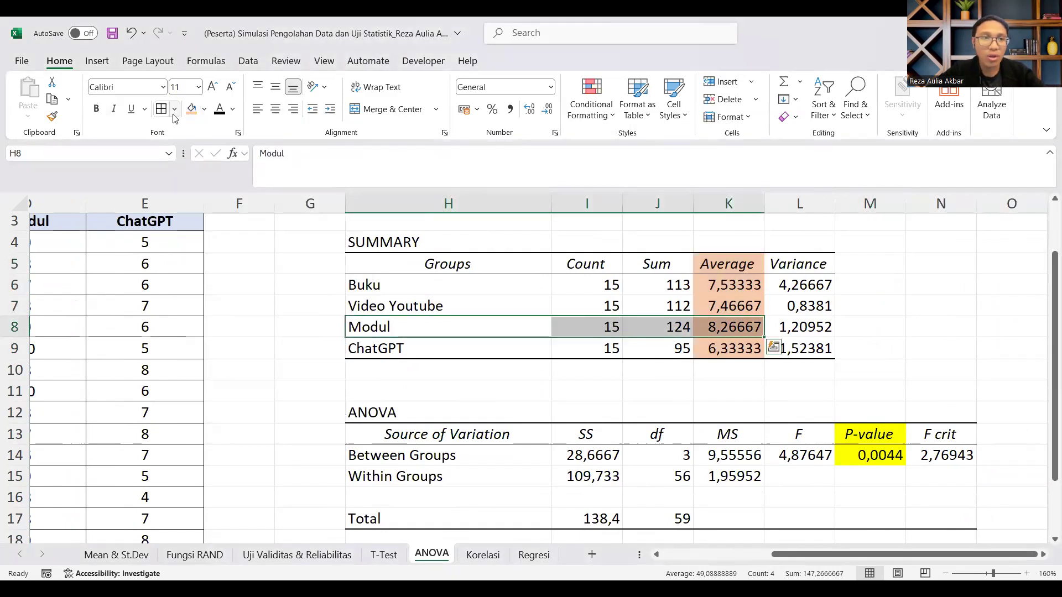
click(548, 342)
drag(404, 327, 828, 327)
click(874, 455)
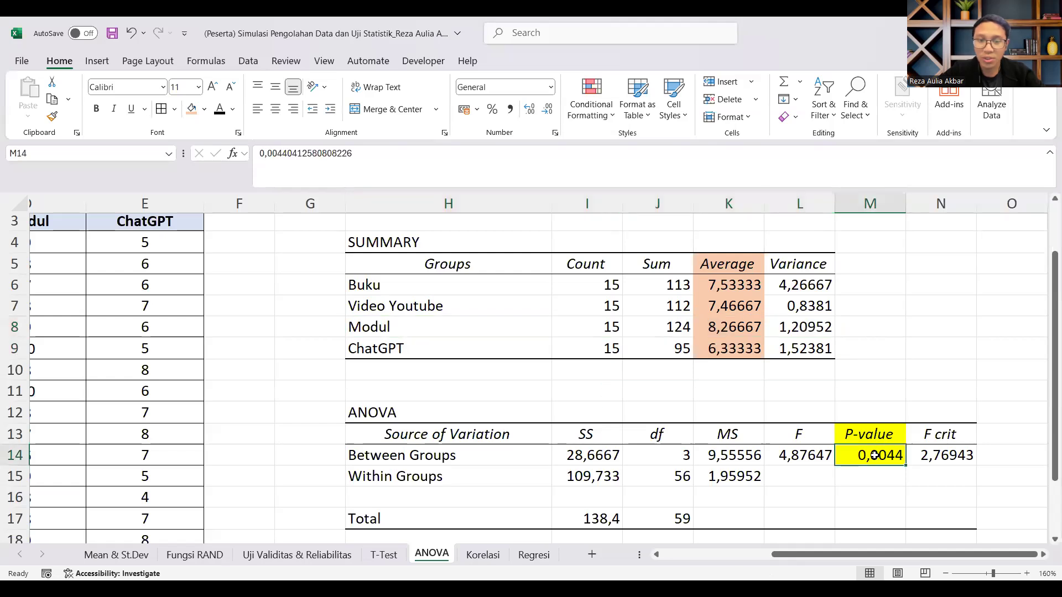
drag(392, 274, 730, 349)
click(657, 370)
drag(430, 334, 740, 324)
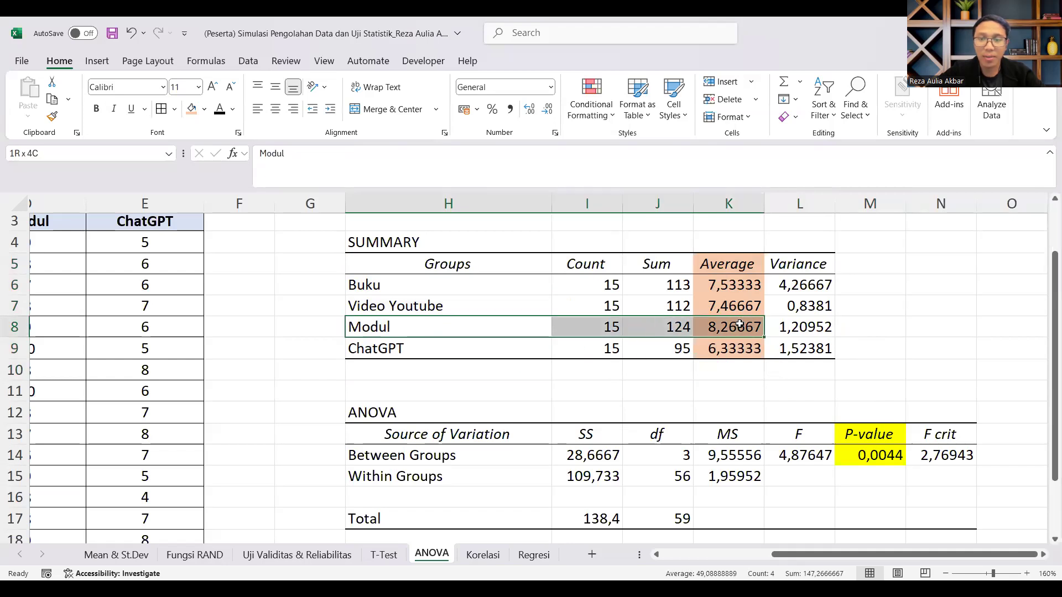
click(204, 109)
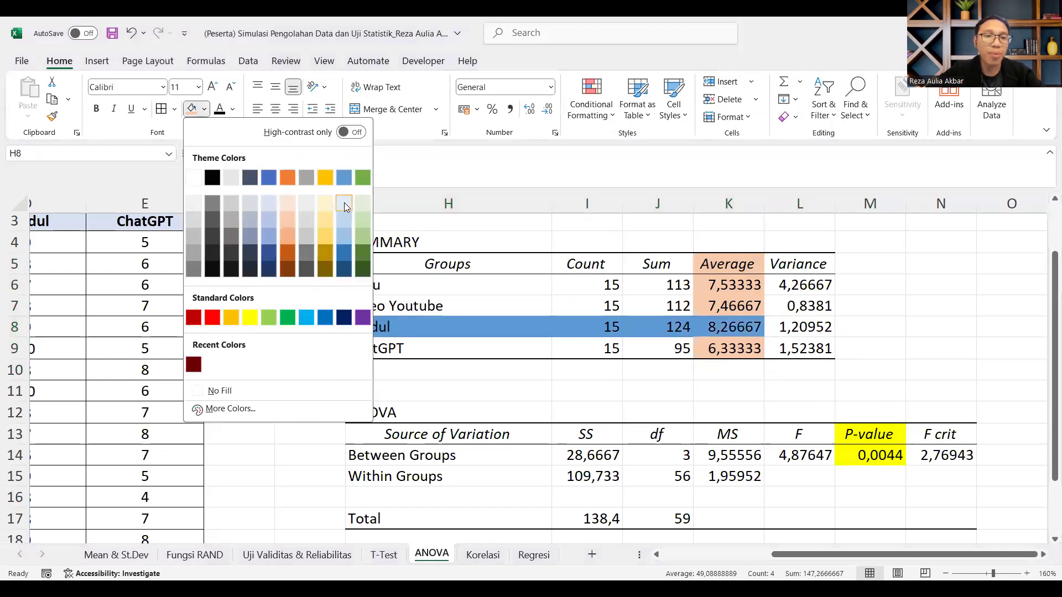
click(329, 236)
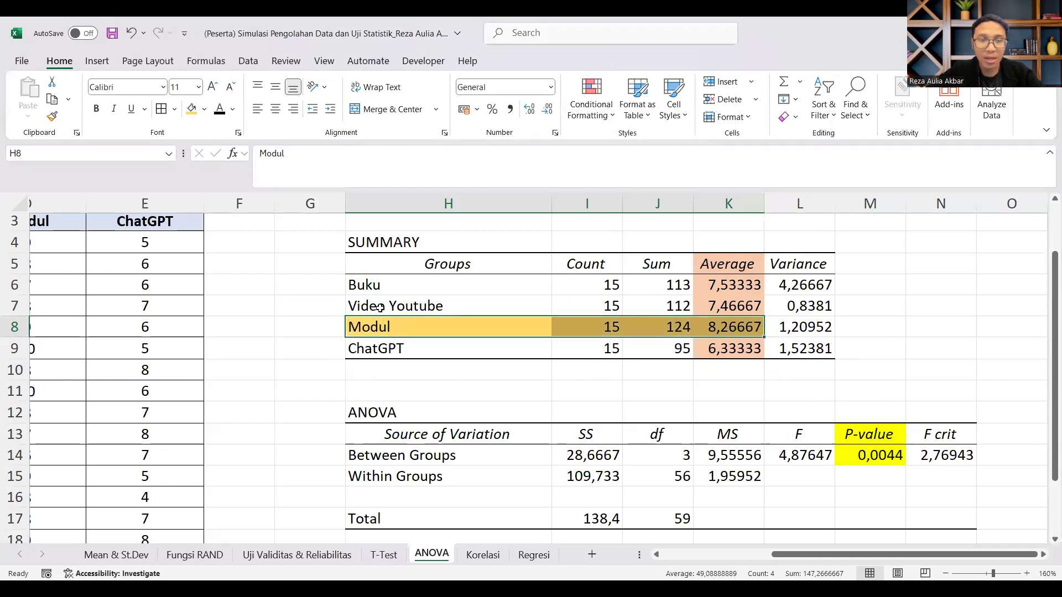
Step: Review the Modul row's figures, the ANOVA table's sources of variation and the P-value against the significance rule
click(410, 327)
drag(410, 327, 735, 323)
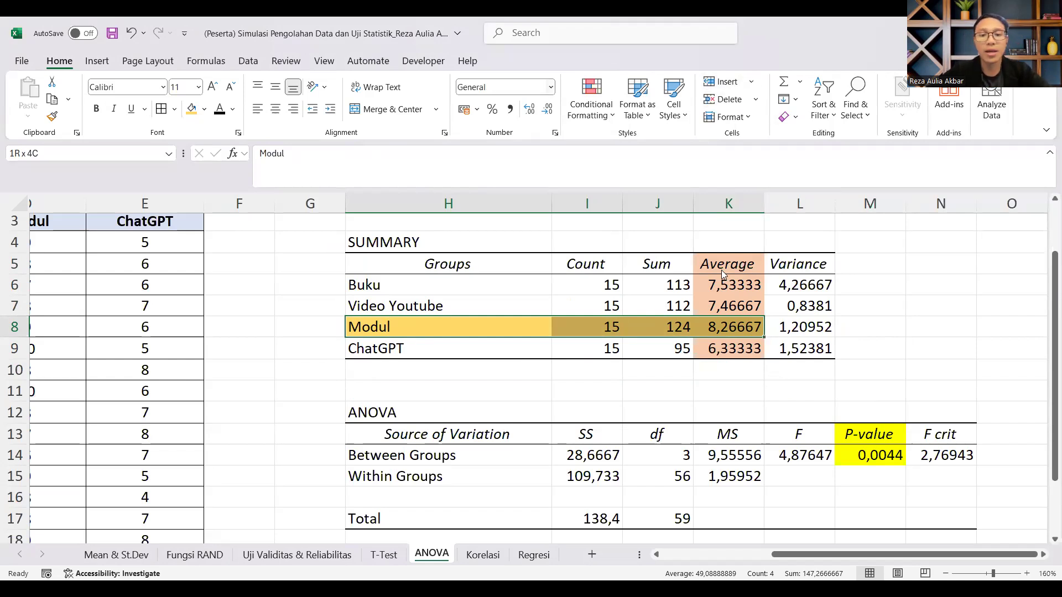
scroll(724, 273, down, 1)
click(940, 414)
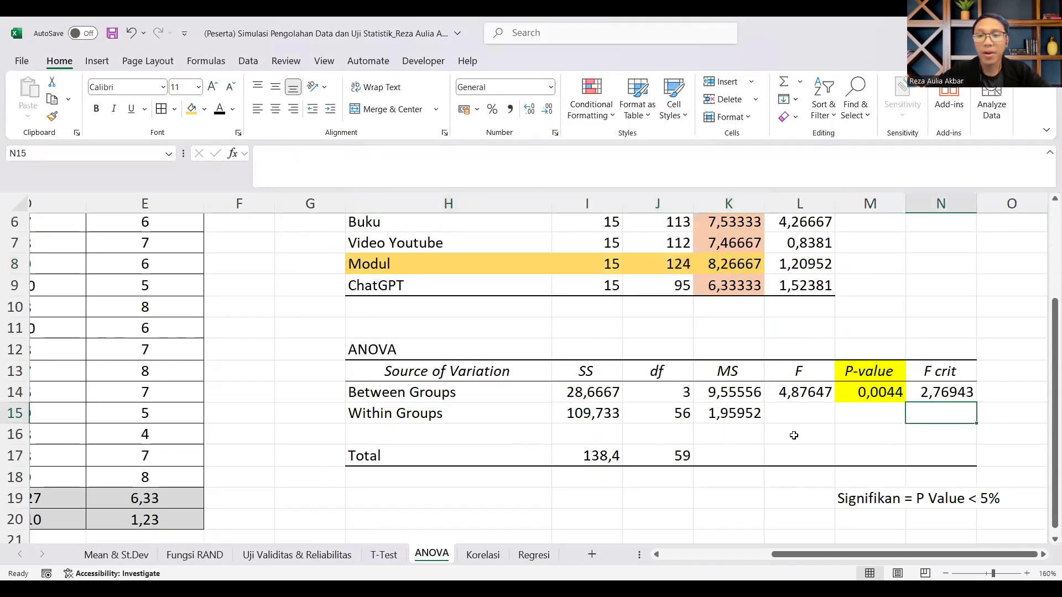
drag(595, 392, 820, 454)
click(735, 413)
scroll(899, 426, up, 1)
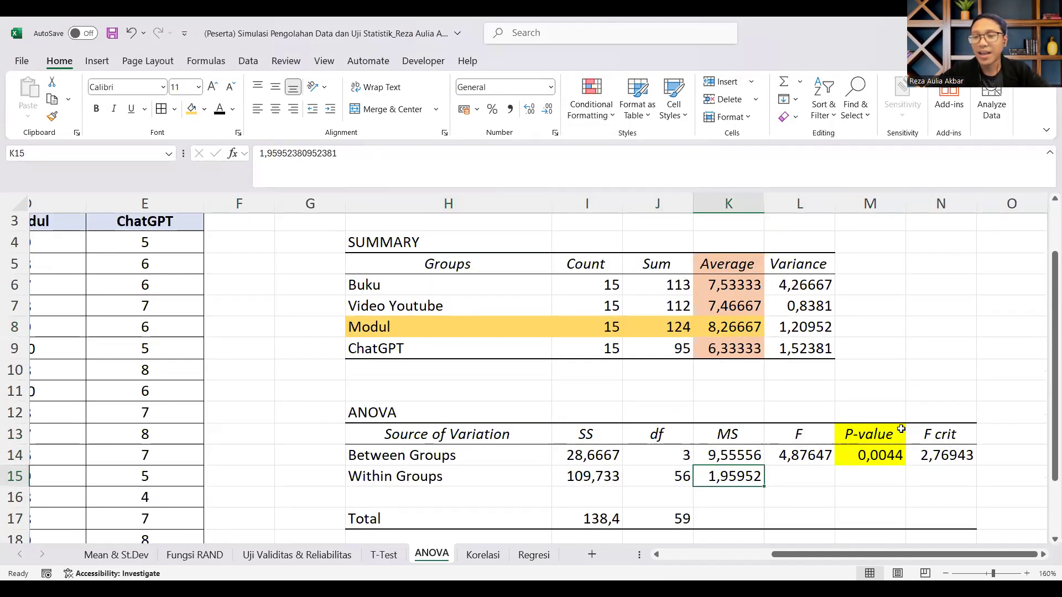
drag(873, 430, 871, 462)
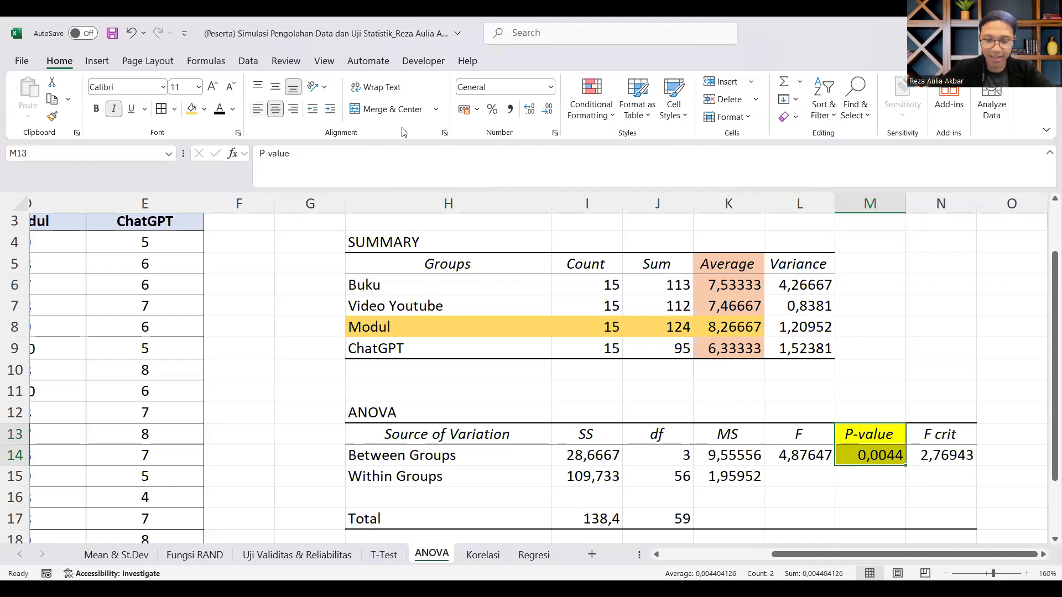
Step: Switch to the presentation and advance from the Tukey-Kramer slide through the Pearson correlation title to the UJI KORELASI slide
key(alt+Tab)
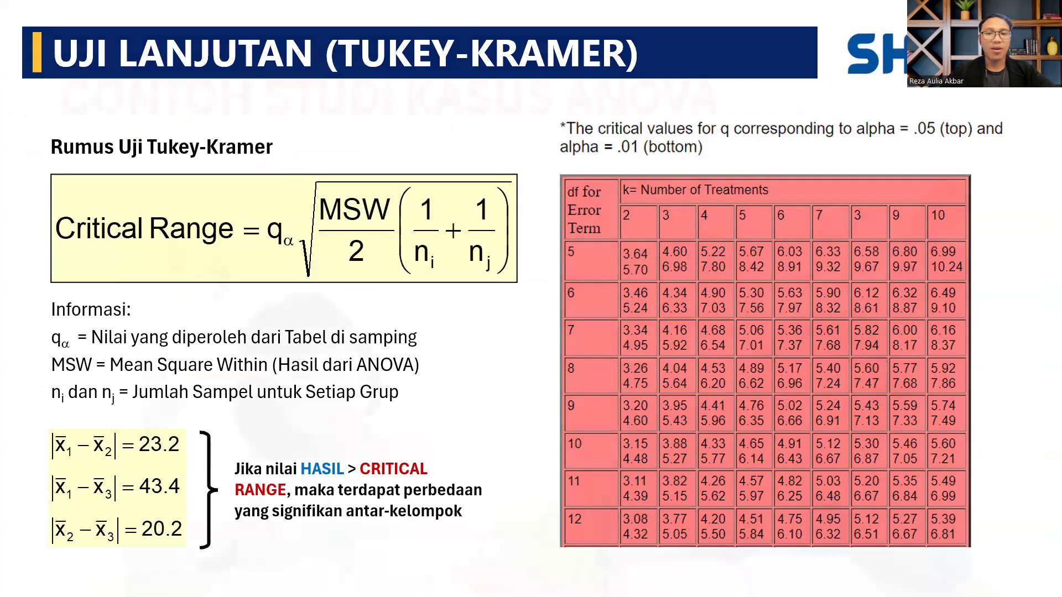
key(Right)
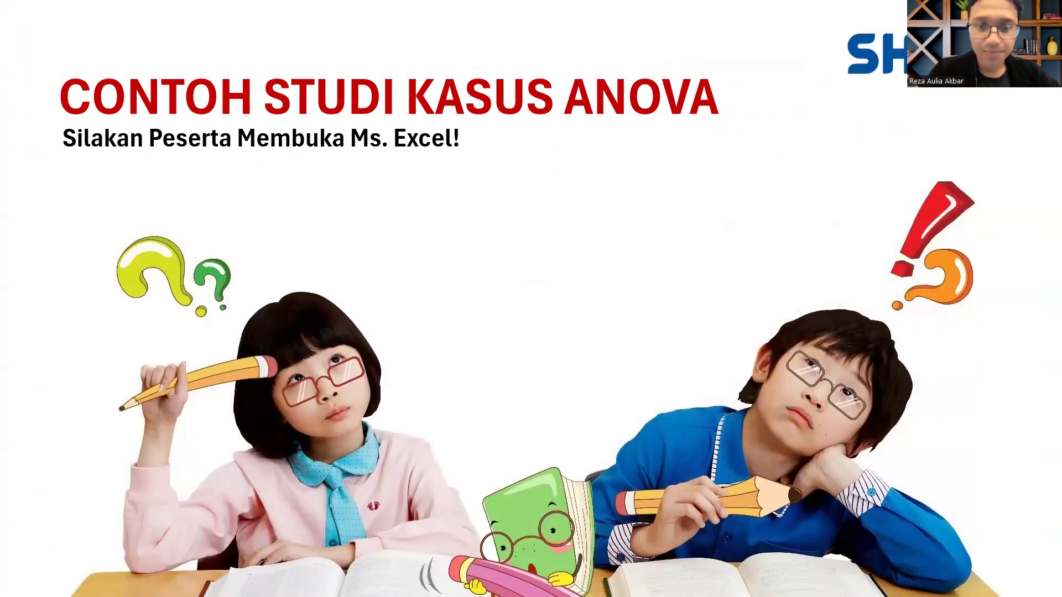
key(Right)
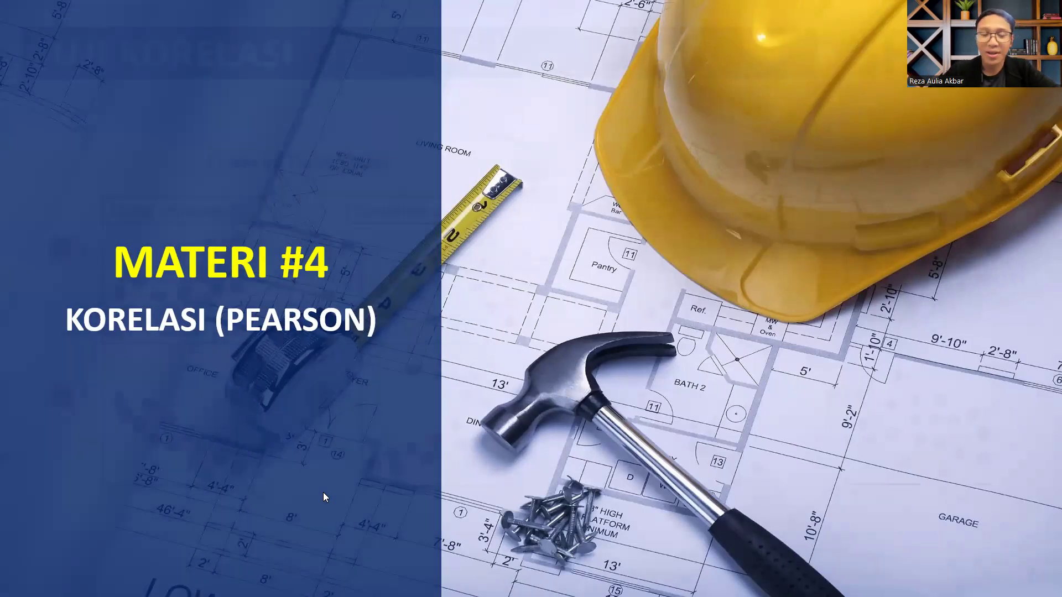
key(Right)
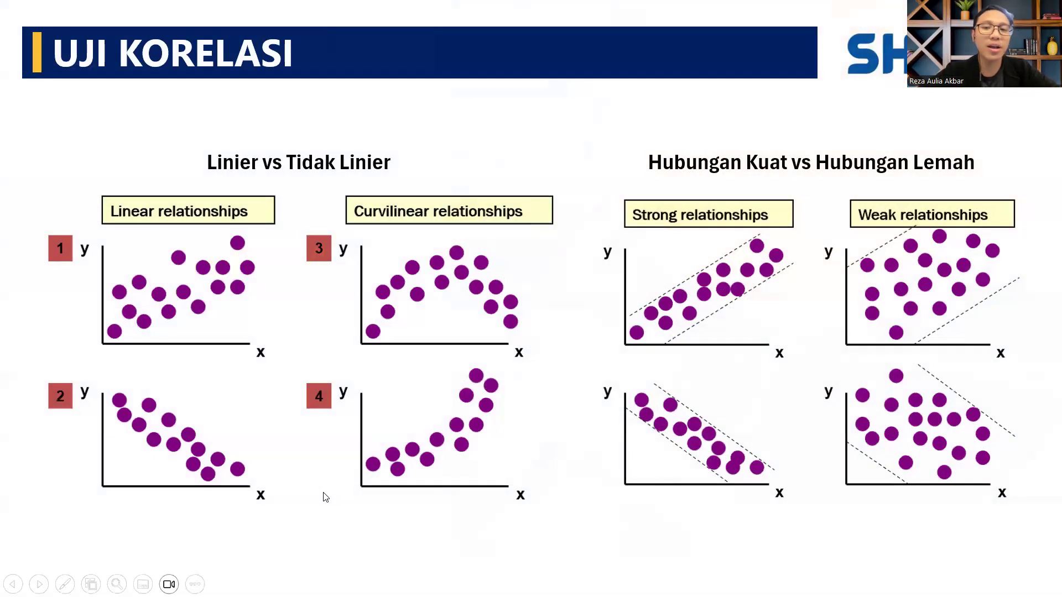
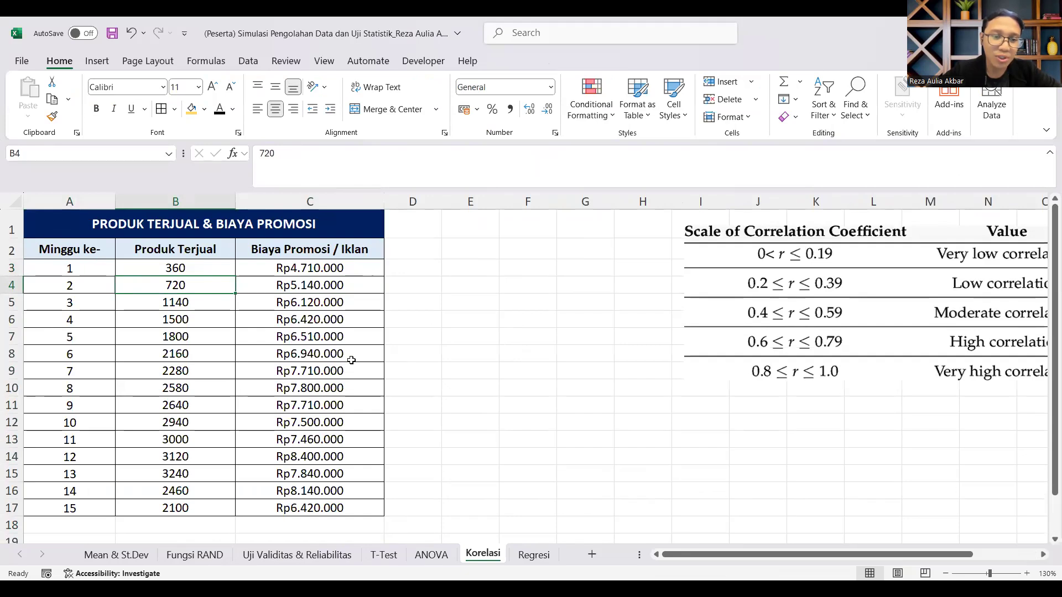
Step: Review the Produk Terjual and Biaya Promosi / Iklan columns of the weekly sales and promotion cost table
drag(327, 270, 296, 511)
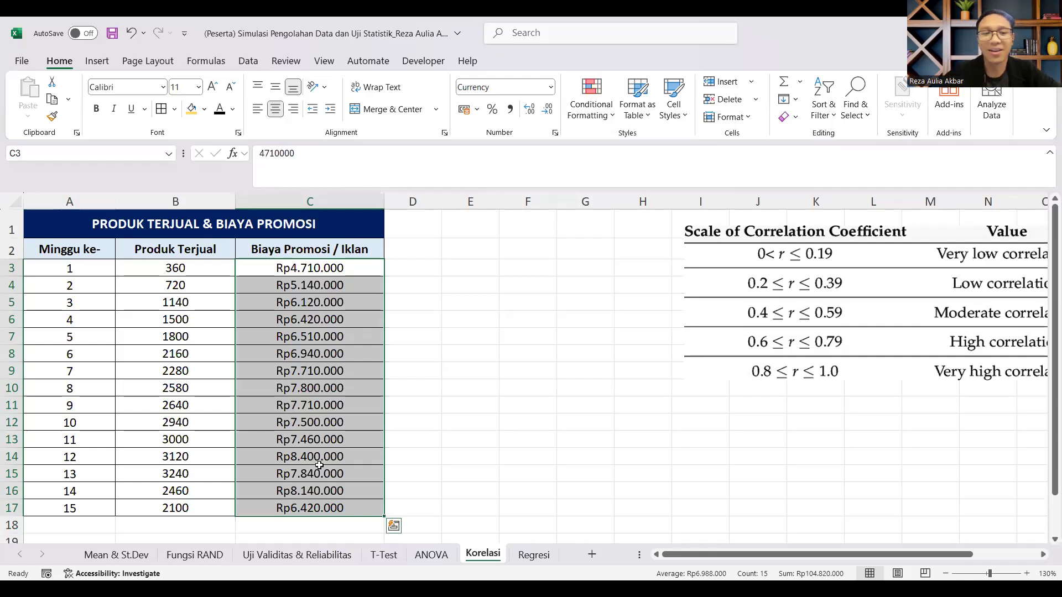
click(220, 287)
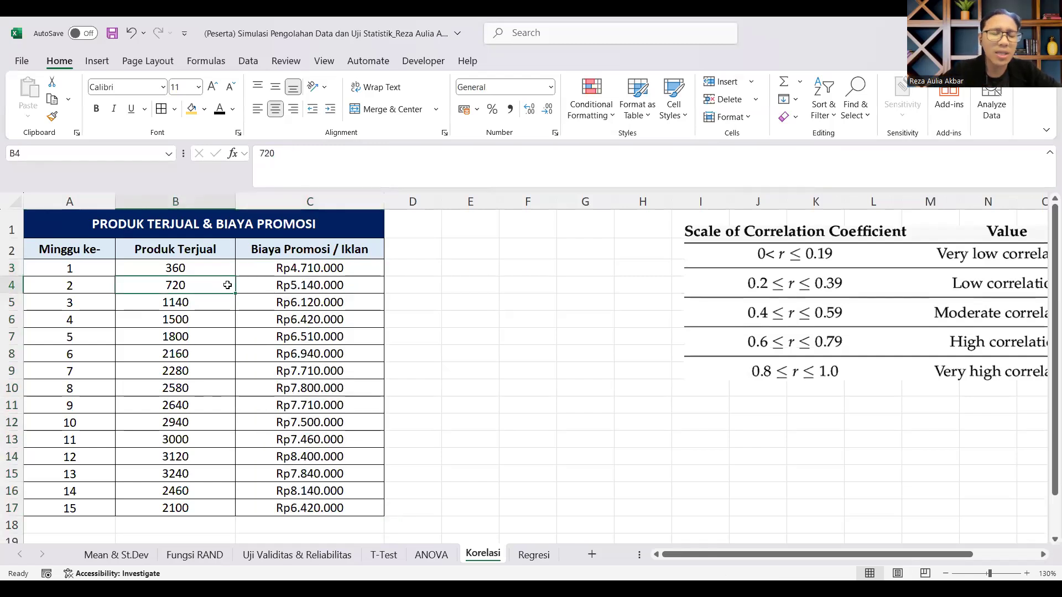
drag(177, 250, 326, 524)
click(334, 251)
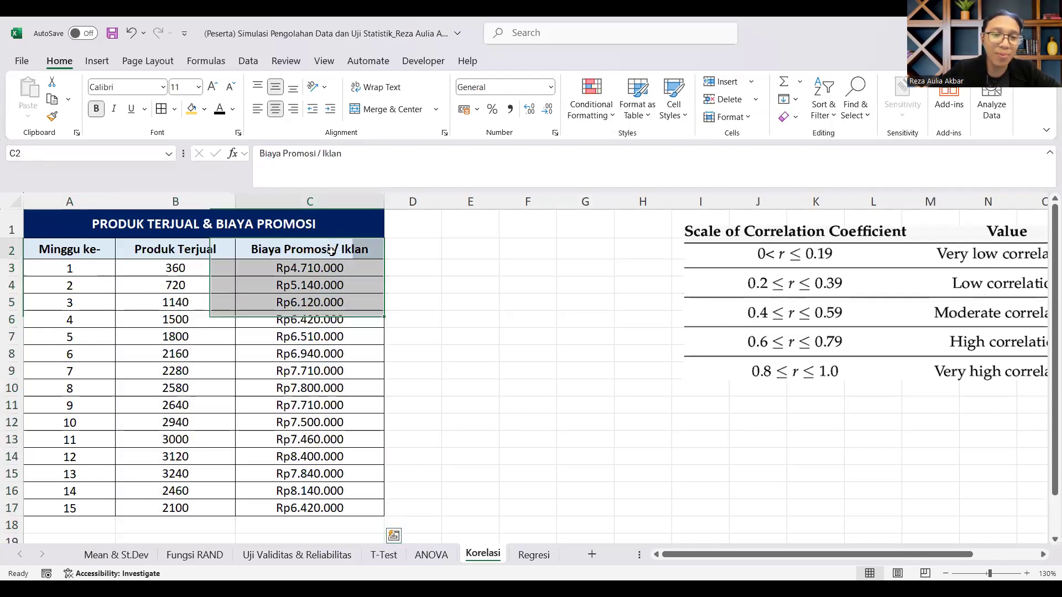
drag(331, 267, 310, 508)
drag(187, 253, 194, 490)
click(585, 283)
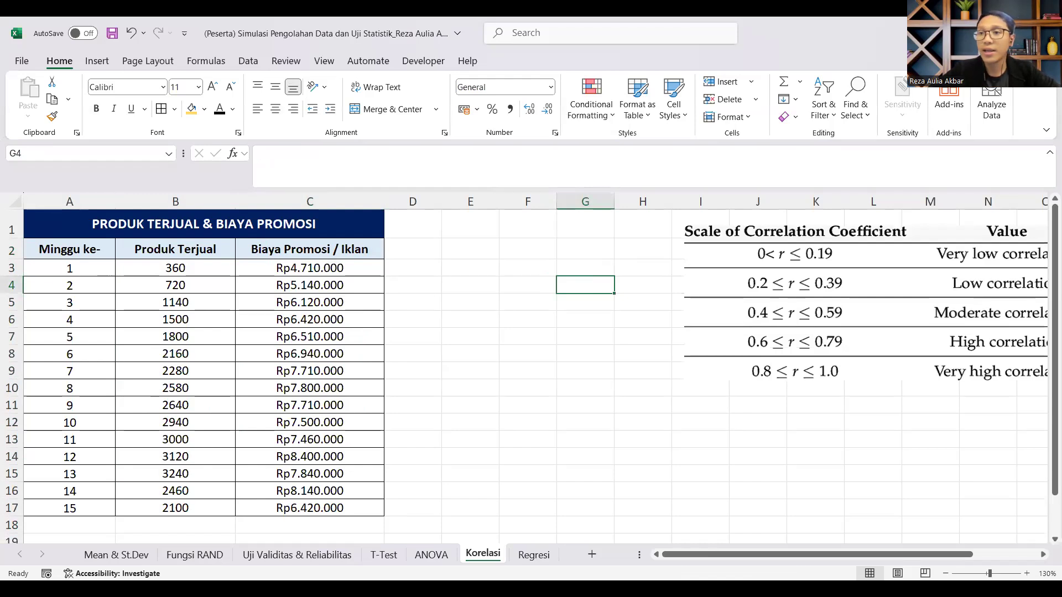
Step: Start the Correlation tool from the Data Analysis tools for the sales and promotion cost data
click(204, 250)
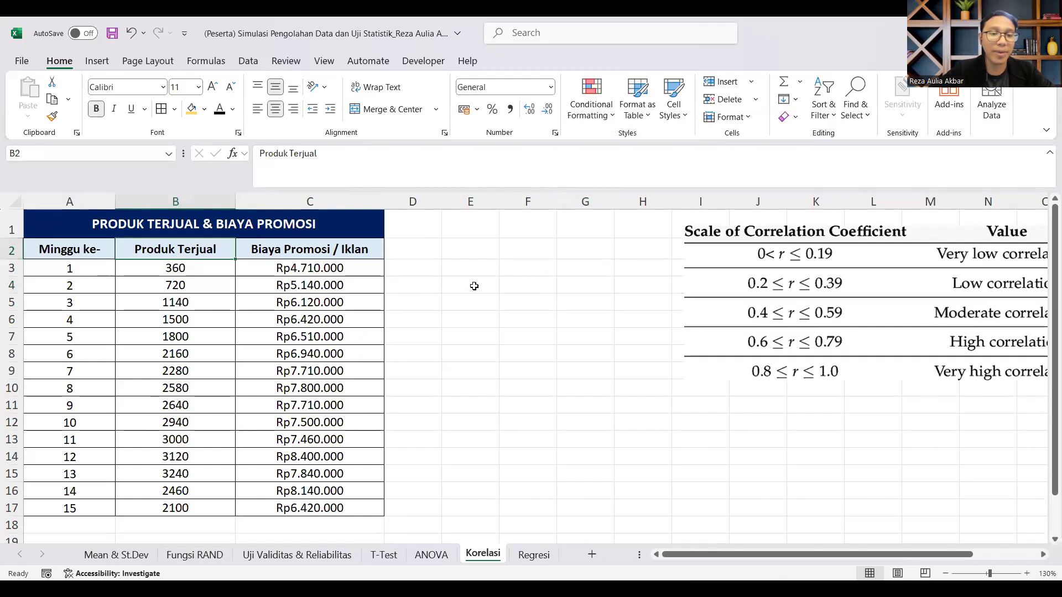
click(249, 61)
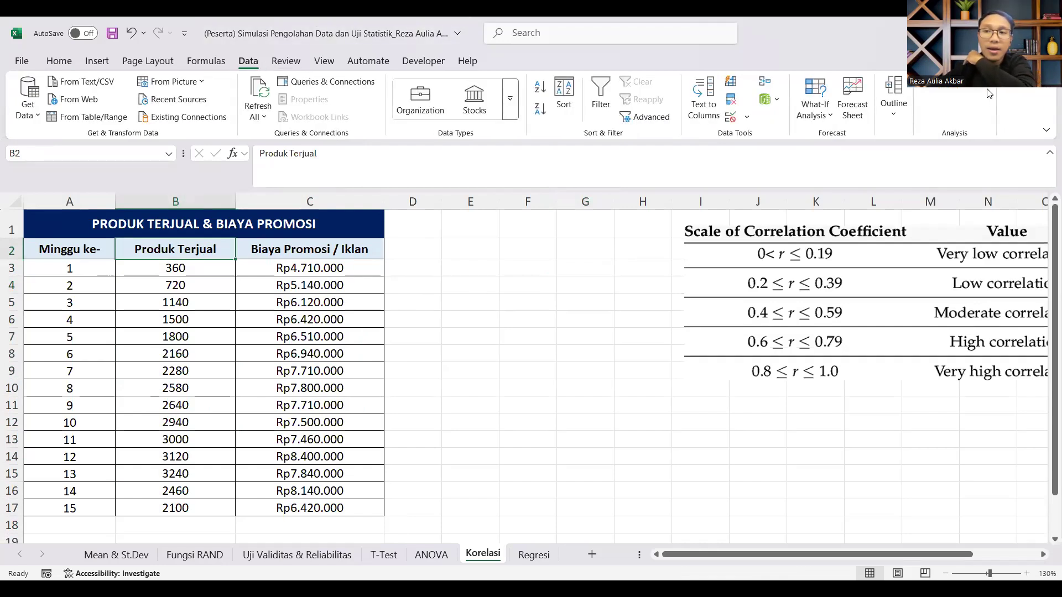
click(962, 90)
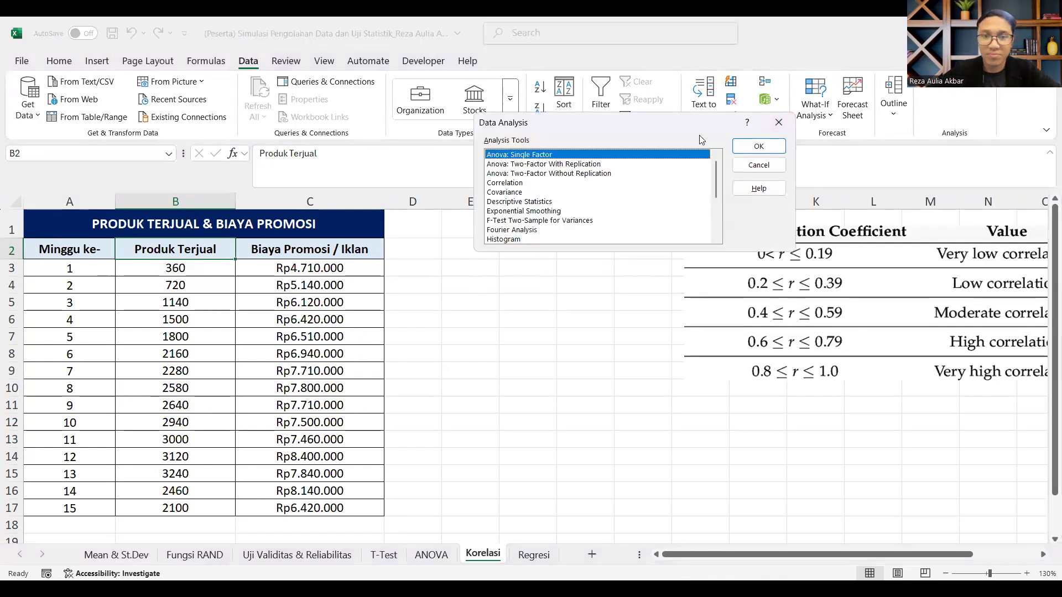
key(Down)
key(Down)
key(Down)
key(Down)
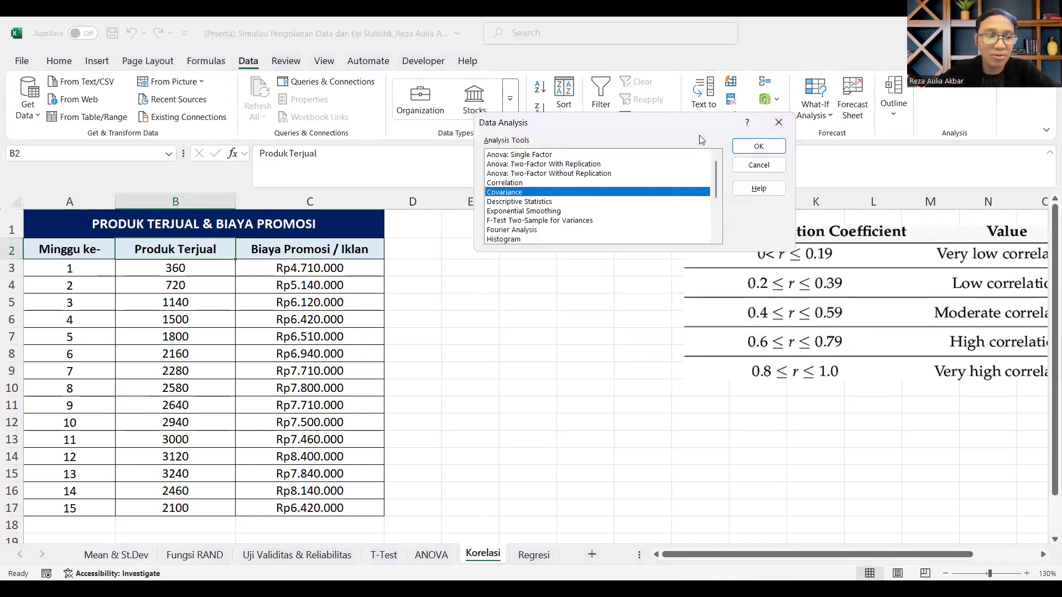
key(Up)
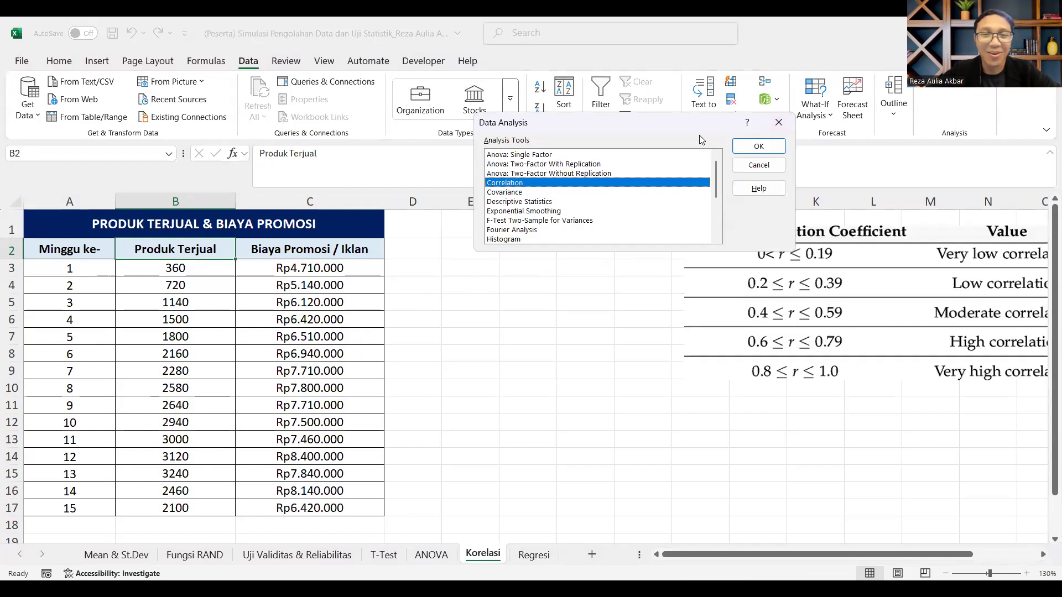
key(Return)
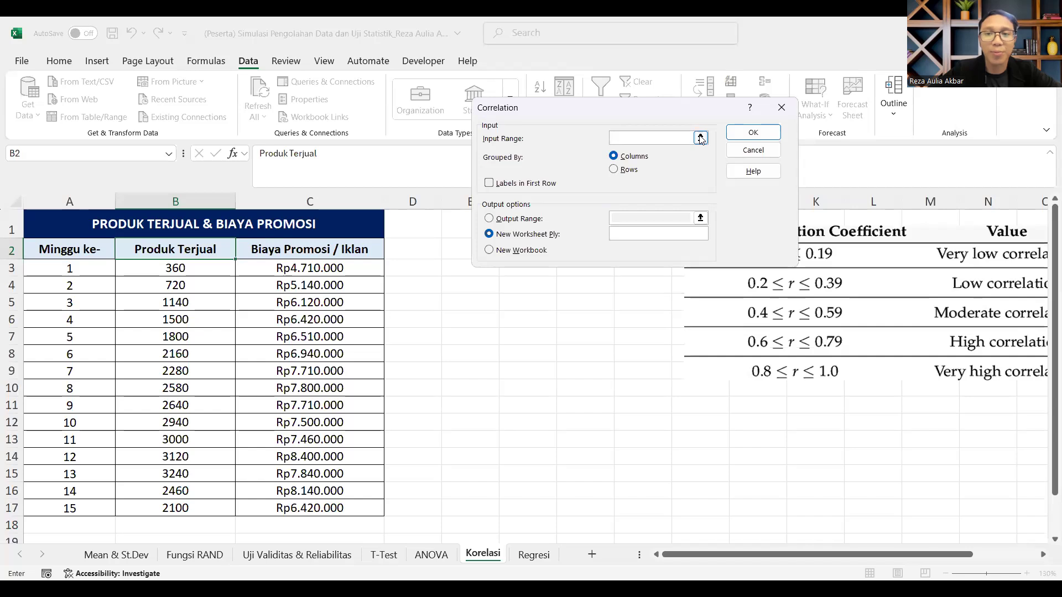
Step: Set the correlation input range to B2:C17, covering both variables with their headers, and enable Labels in First Row
click(701, 139)
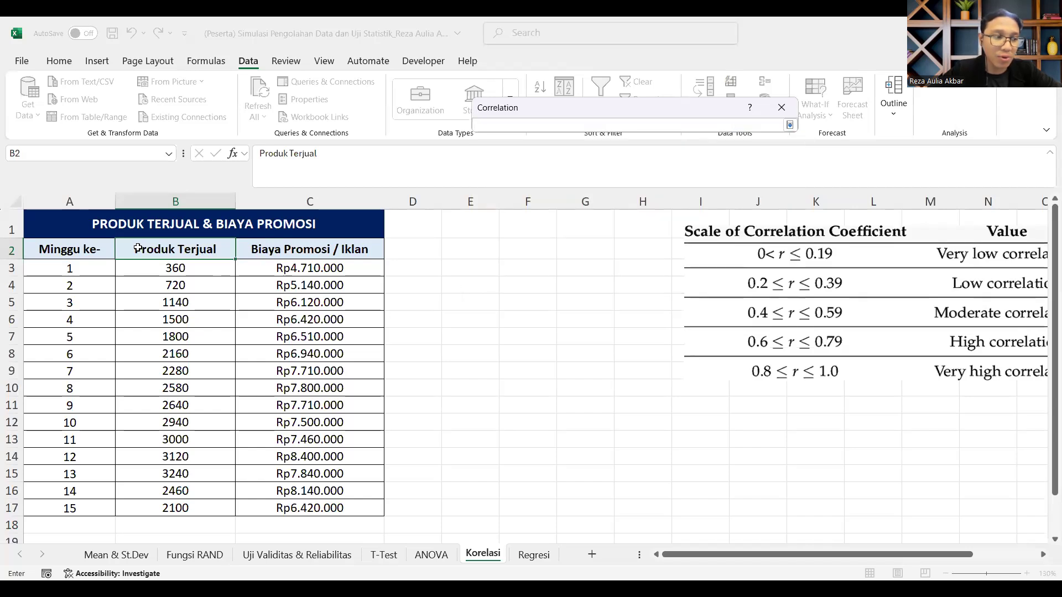
drag(137, 249, 161, 275)
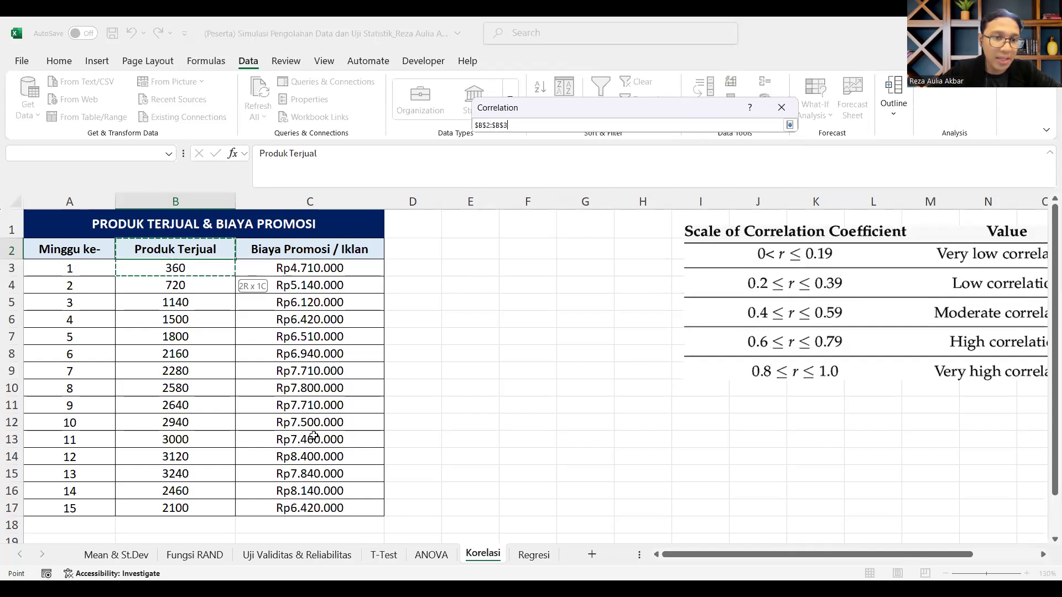
drag(337, 492, 349, 514)
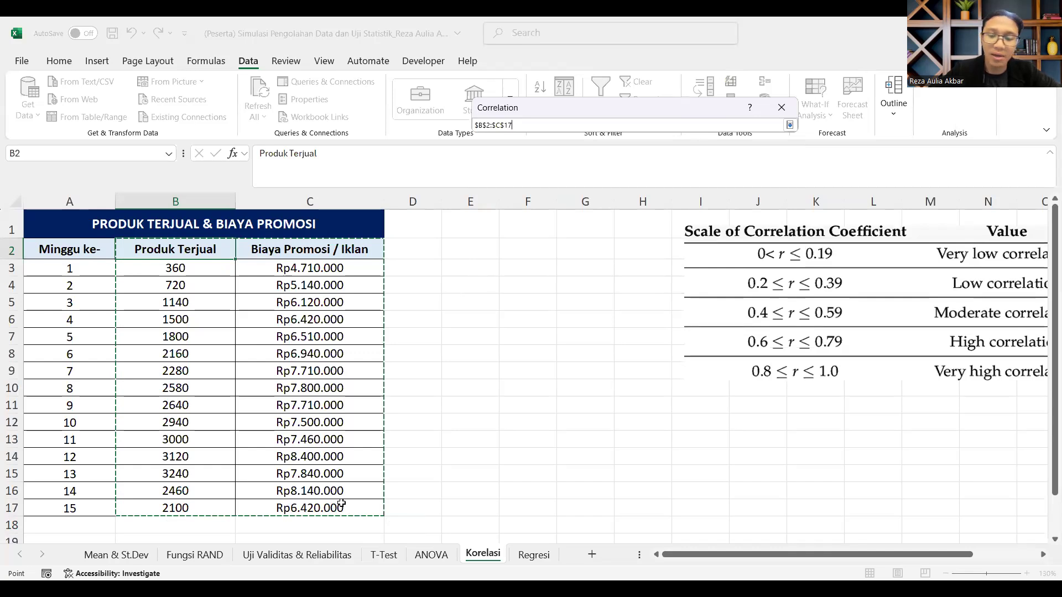
key(Return)
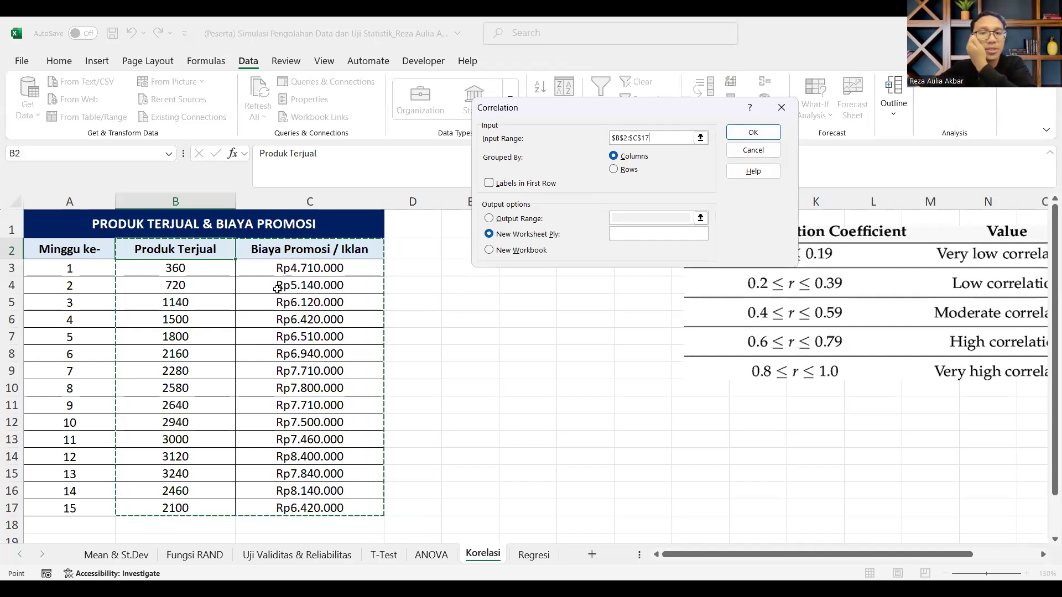
key(alt+l)
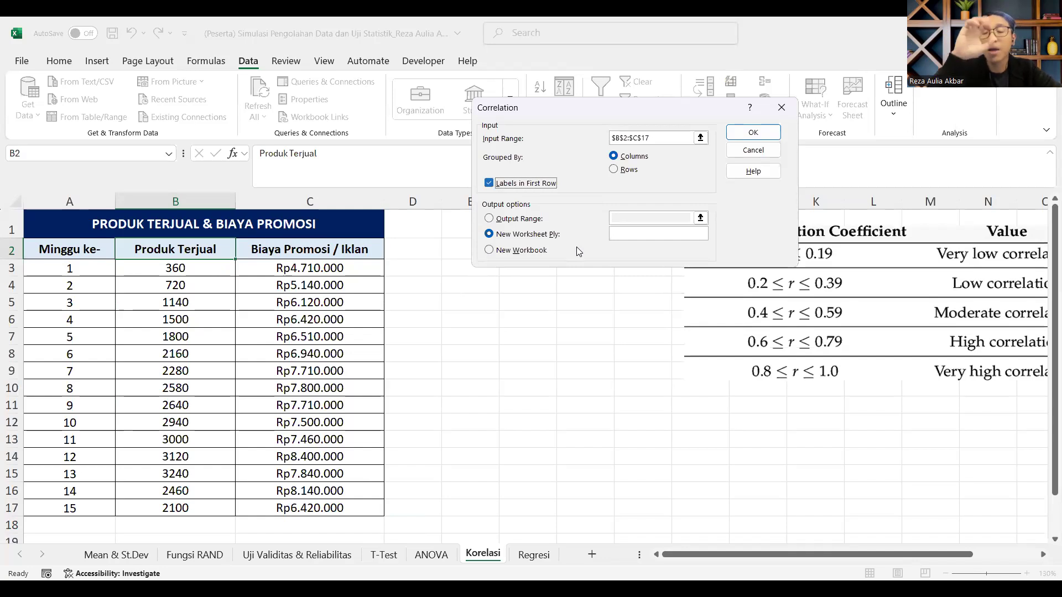
Step: Set the output range to cell E5 on the same sheet and run the correlation
key(alt+o)
click(464, 308)
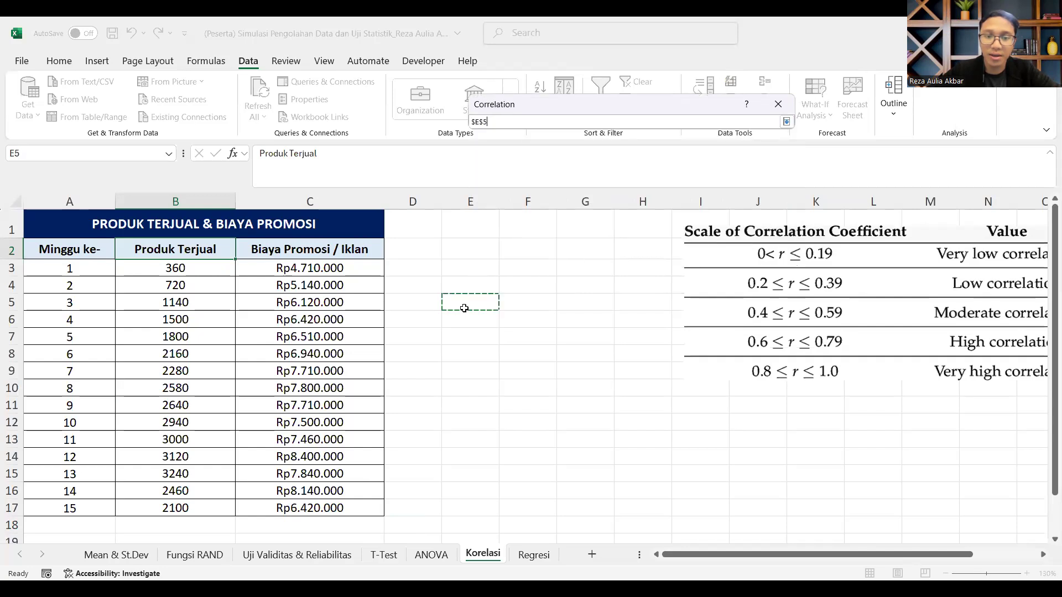
key(Return)
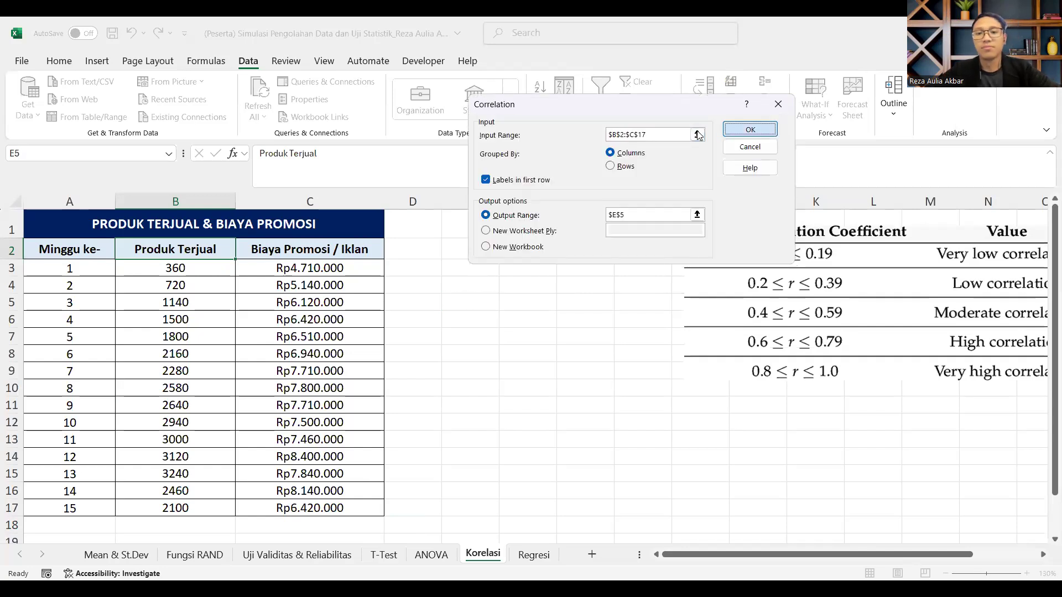
key(Return)
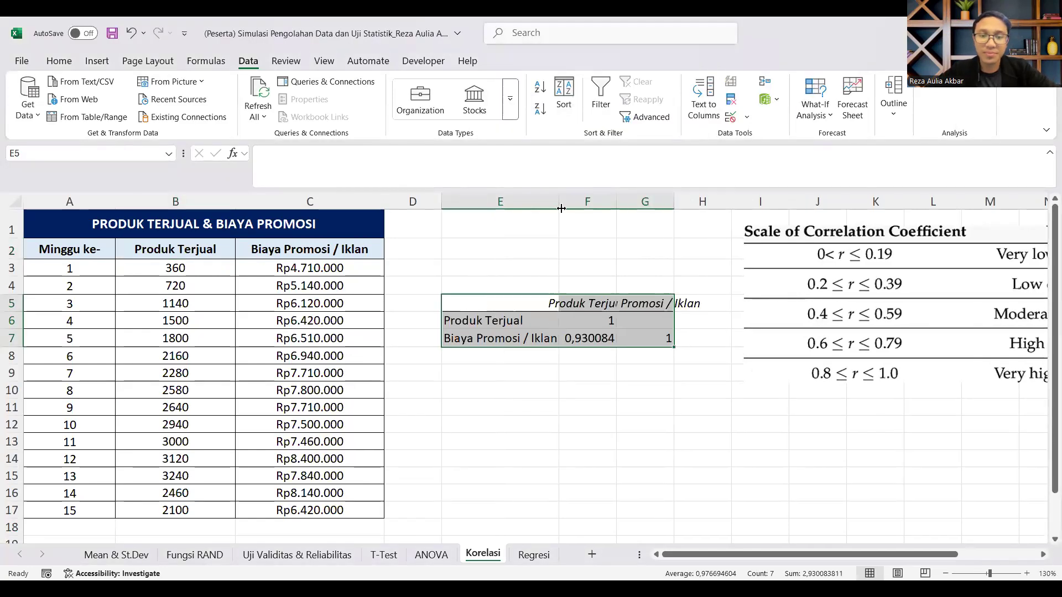
Step: Autofit columns G and F so the correlation matrix headers and values fit
double_click(673, 202)
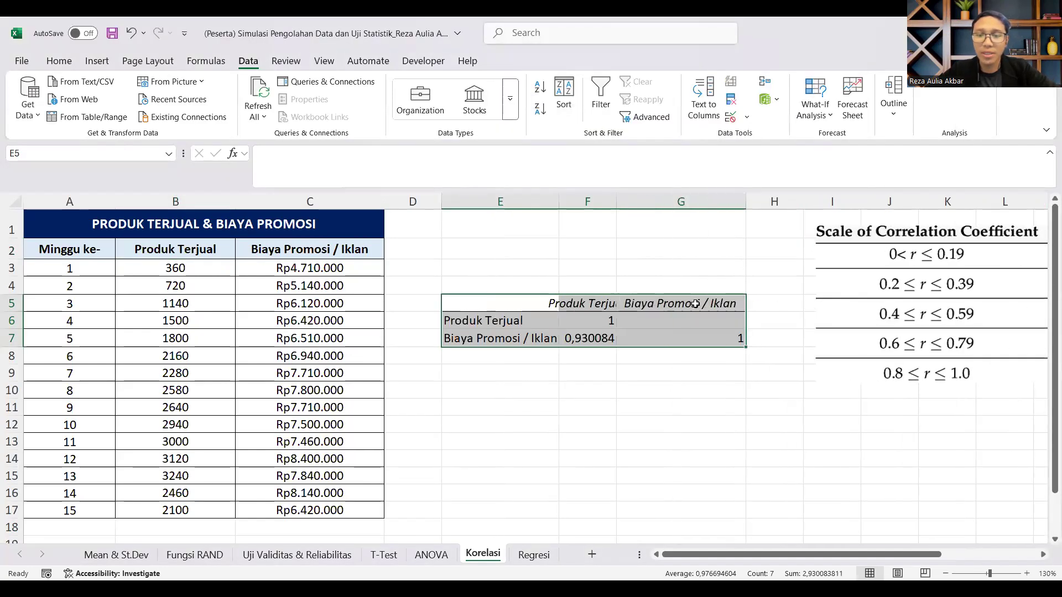
double_click(616, 201)
click(642, 386)
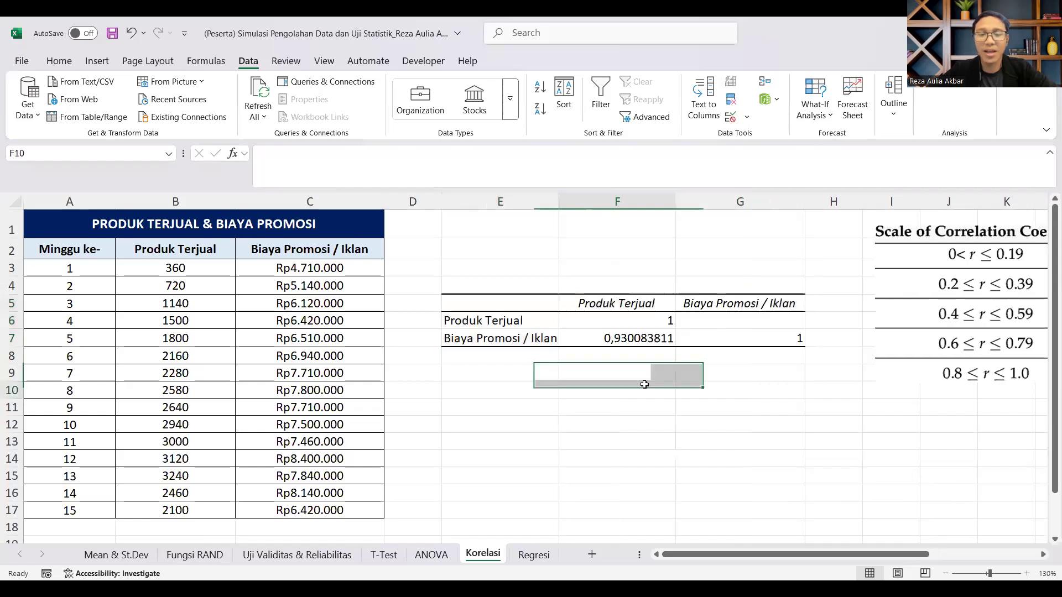
Step: Highlight the matrix's Produk Terjual column, F5:F7, with a gold fill
click(632, 338)
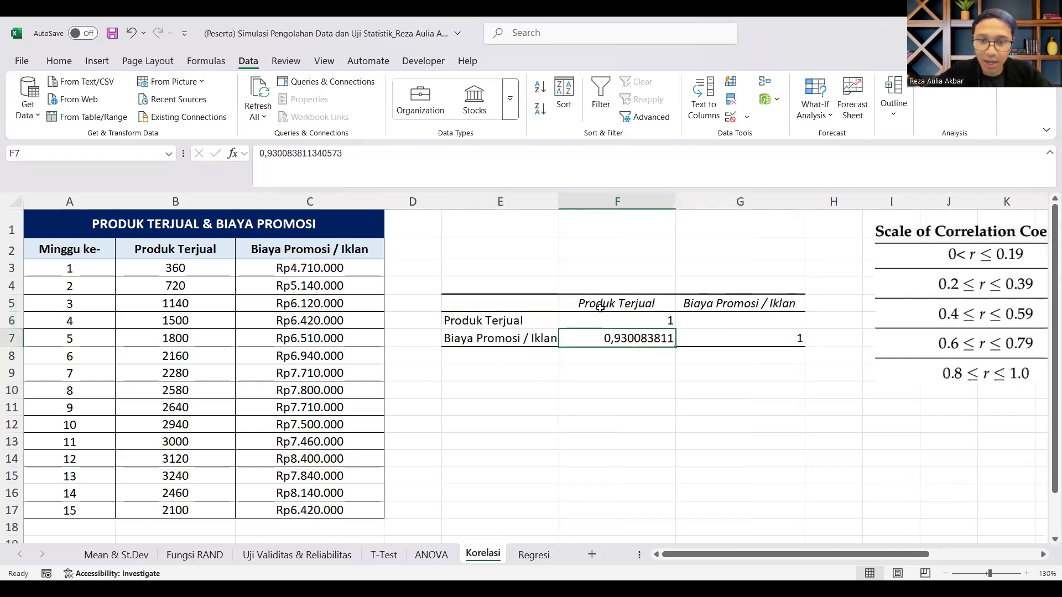
drag(601, 306, 607, 338)
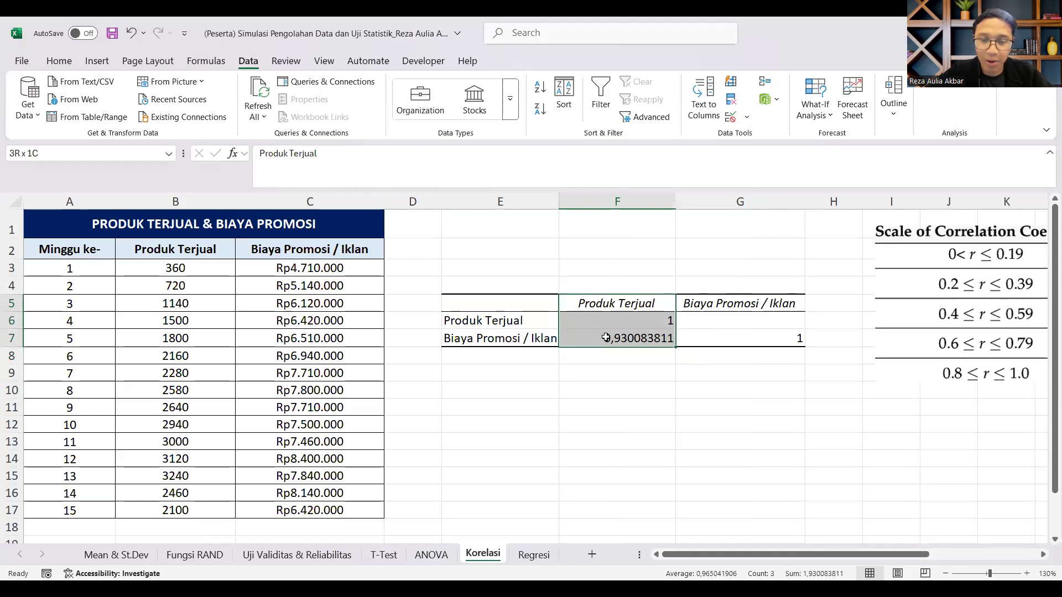
click(59, 60)
click(191, 108)
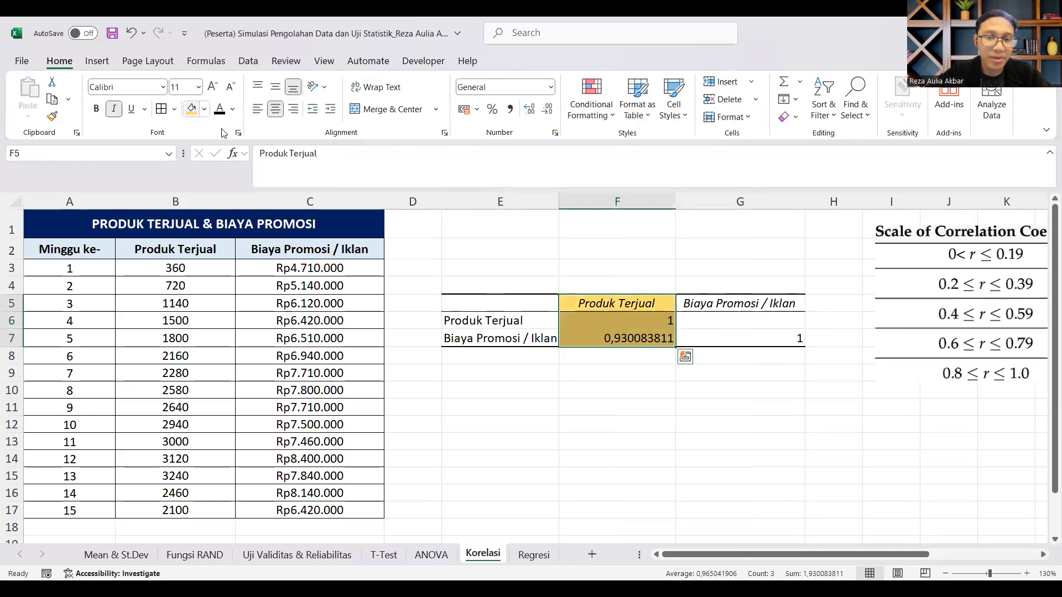
Step: Highlight the correlation coefficient between Biaya Promosi / Iklan and Produk Terjual, cell F7, with a dark green fill
drag(497, 338, 615, 338)
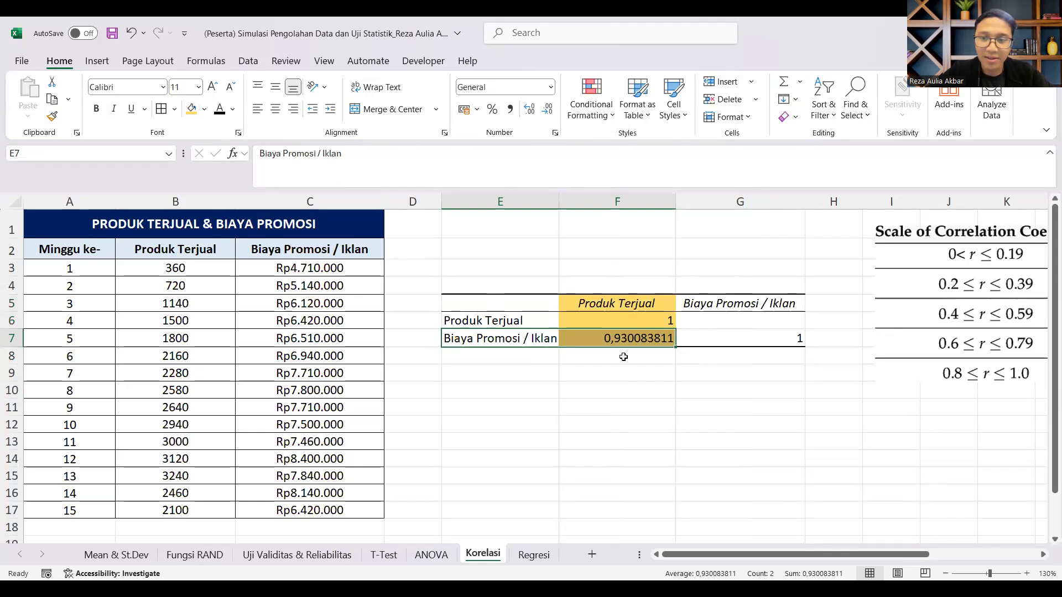
scroll(624, 357, up, 4)
click(760, 333)
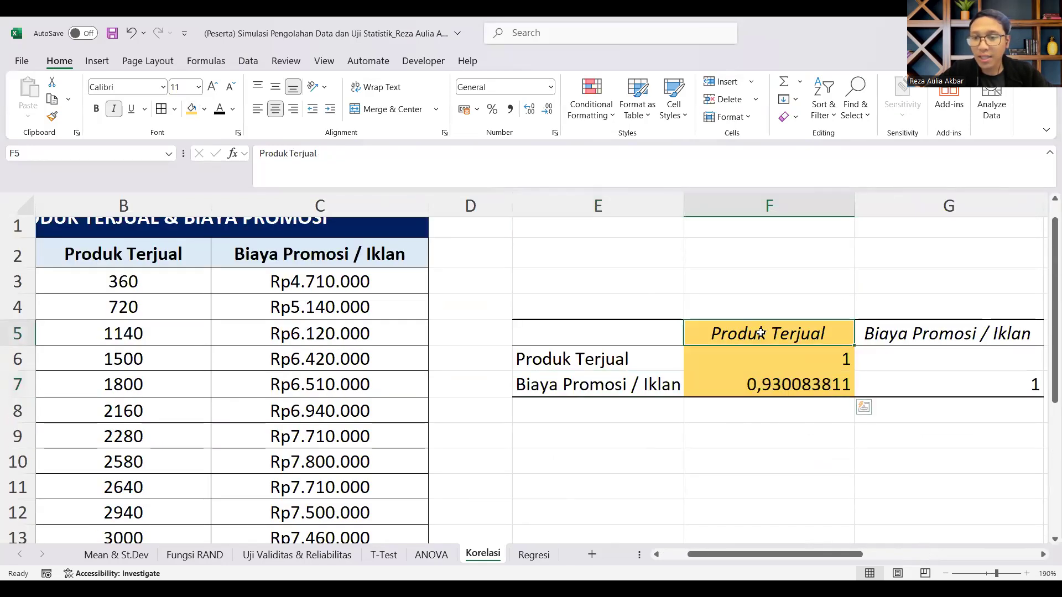
drag(761, 333, 769, 384)
drag(609, 385, 777, 388)
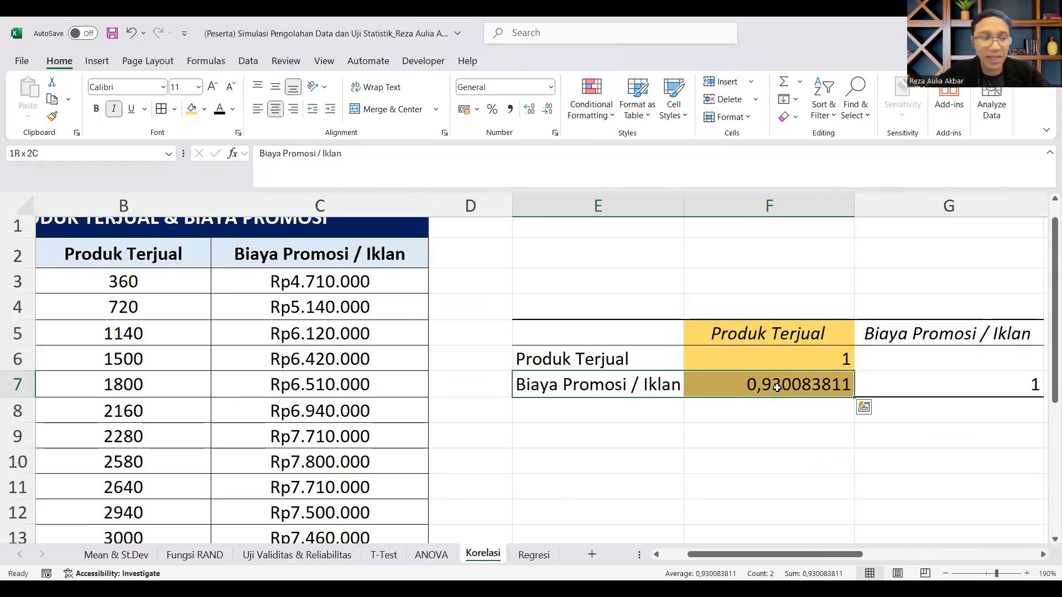
click(777, 387)
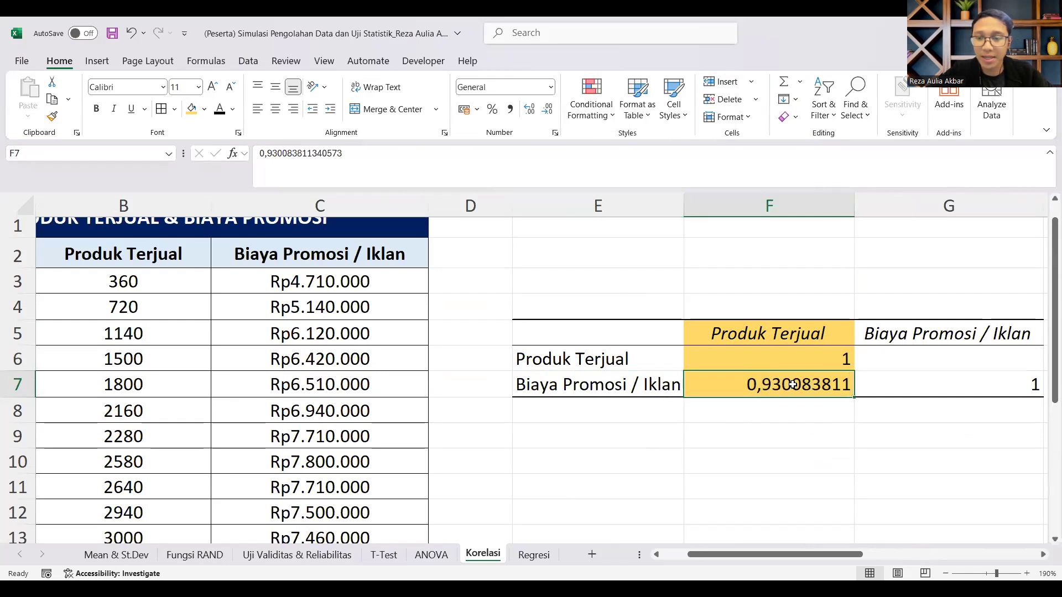
click(205, 109)
click(364, 257)
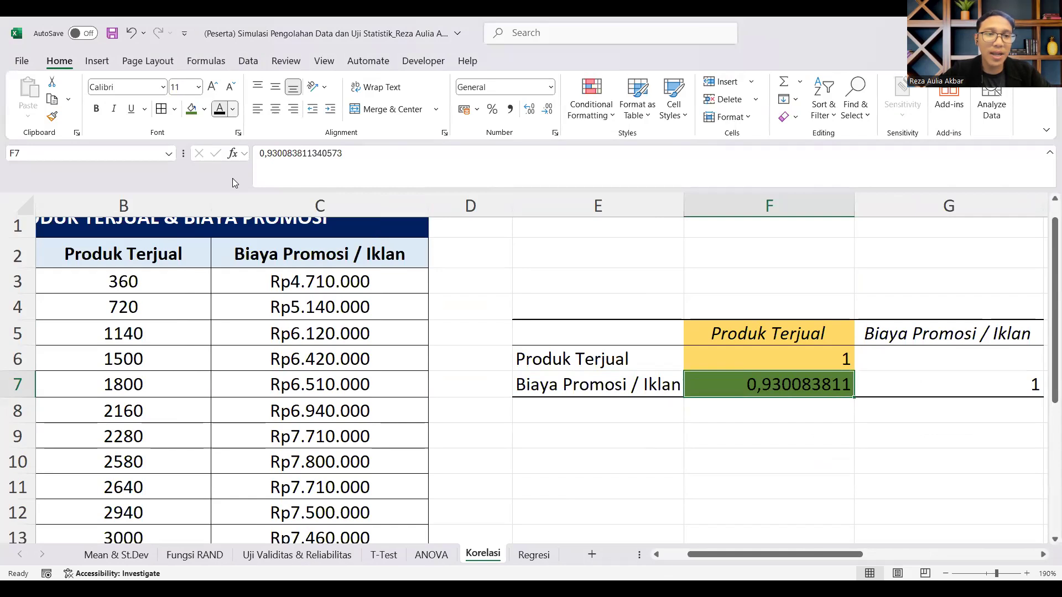
Step: Examine the Scale of Correlation Coefficient table, and switch to the presentation's Statistic Quote slide
drag(814, 554, 982, 545)
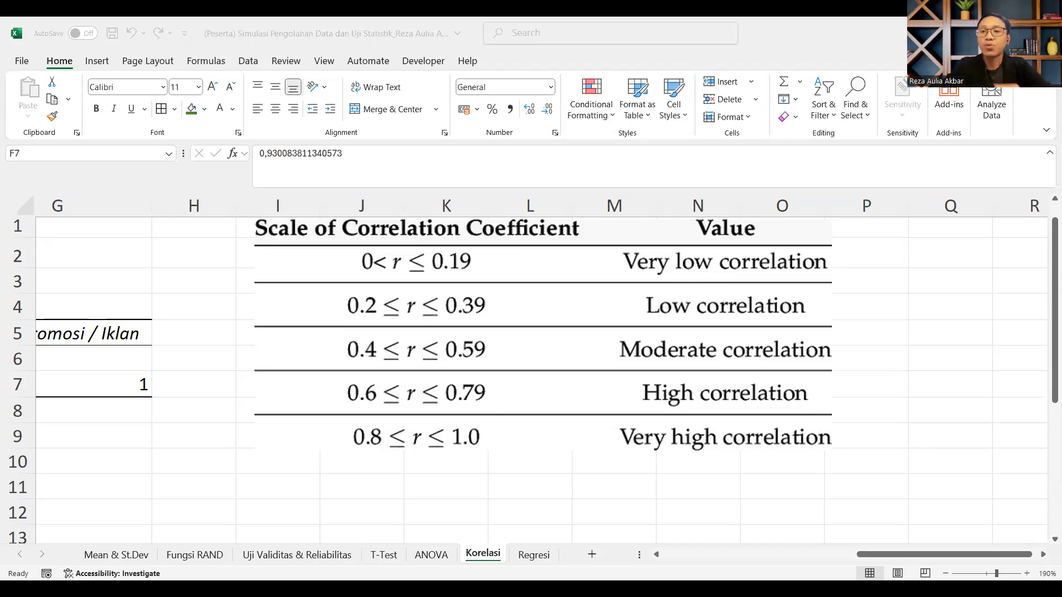
key(alt+Tab)
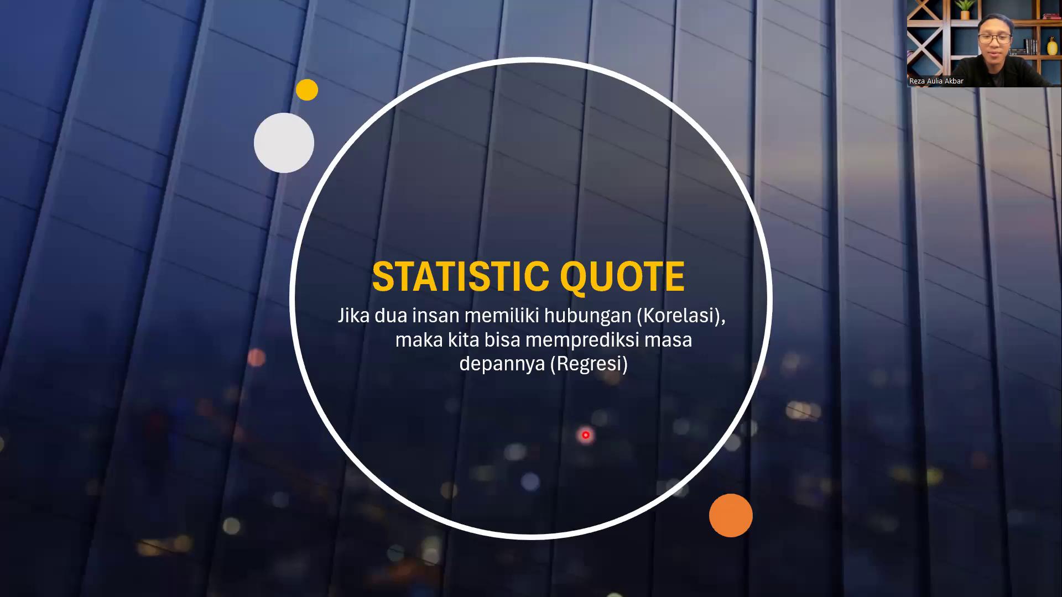
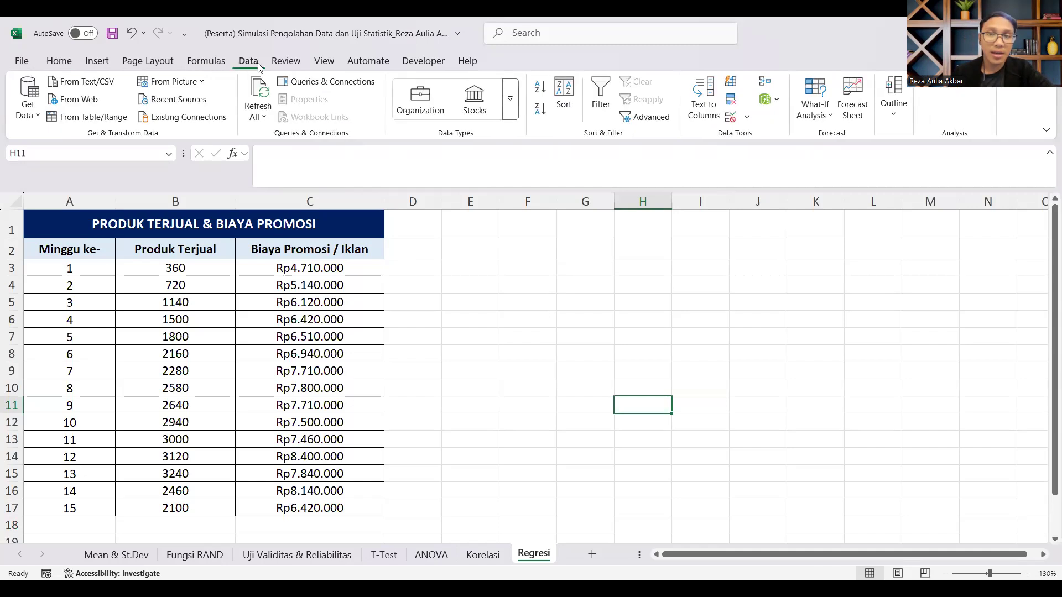
Step: Open the Regression tool from the Data Analysis tools for the Regresi sheet
click(965, 89)
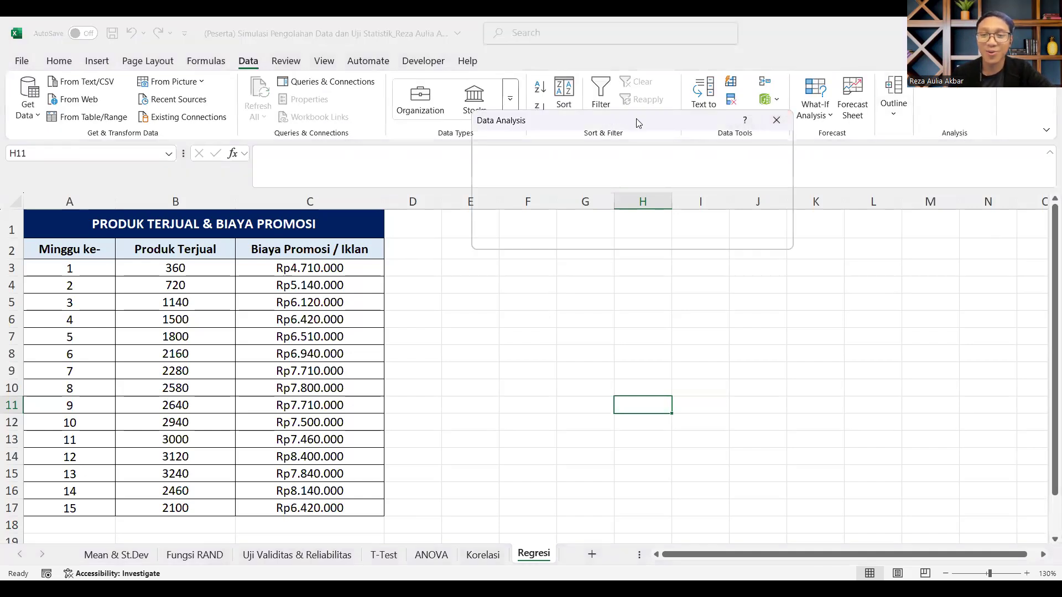
scroll(627, 375, down, 1)
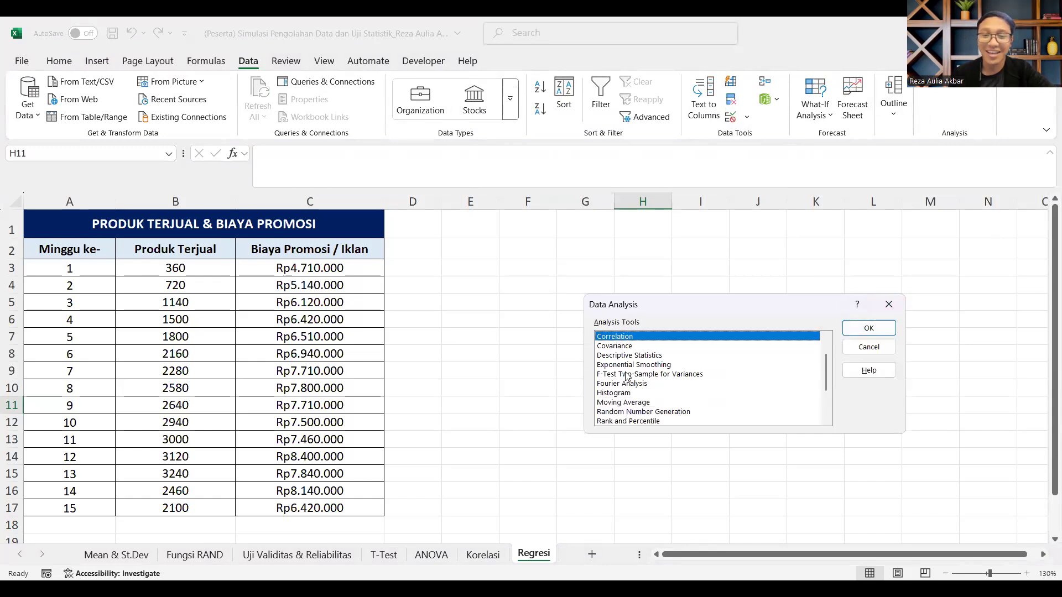
scroll(627, 375, down, 2)
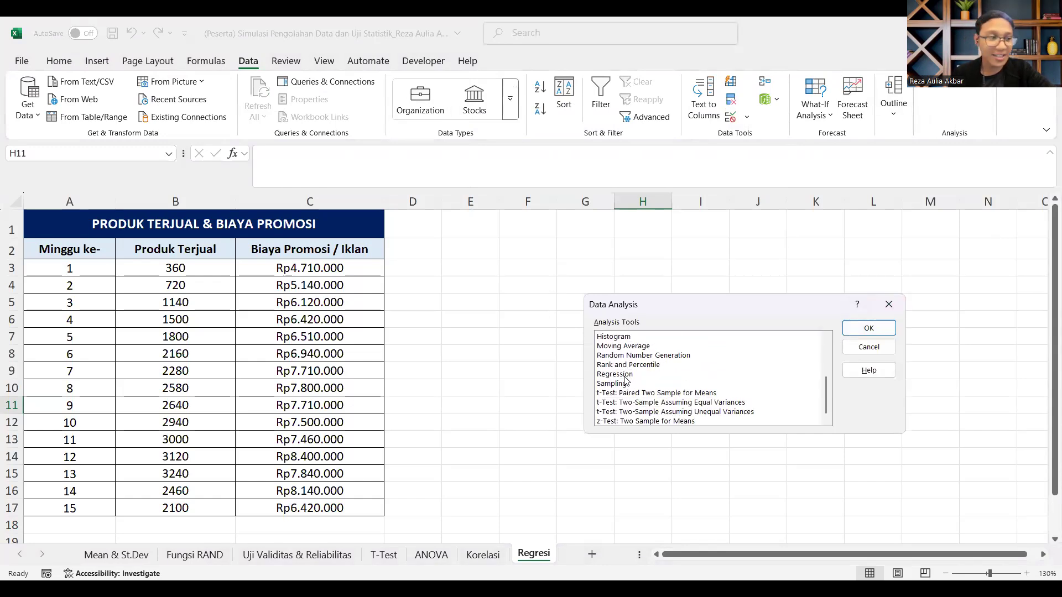
click(624, 378)
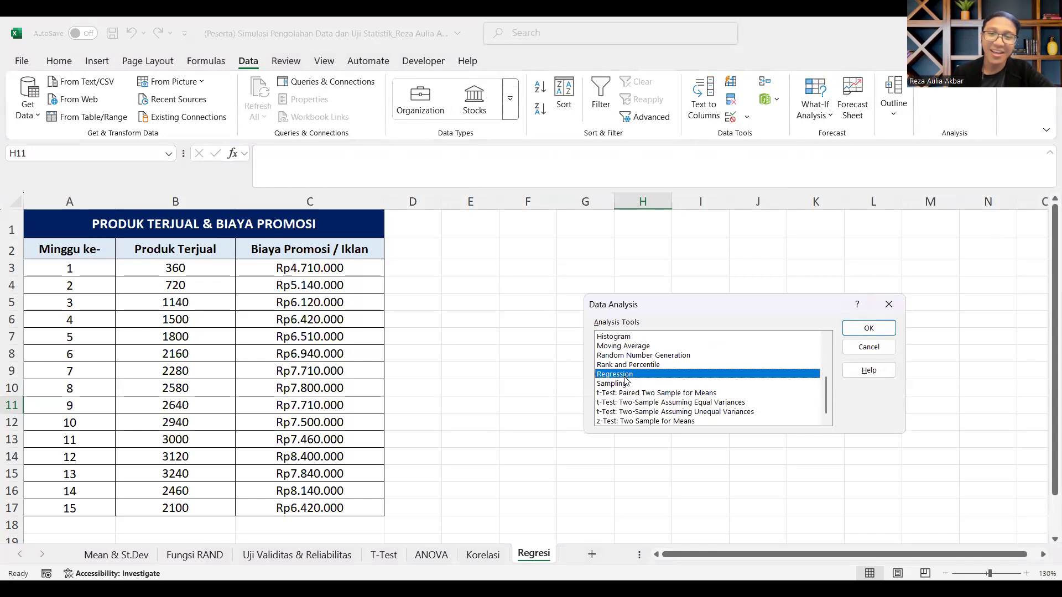
key(Return)
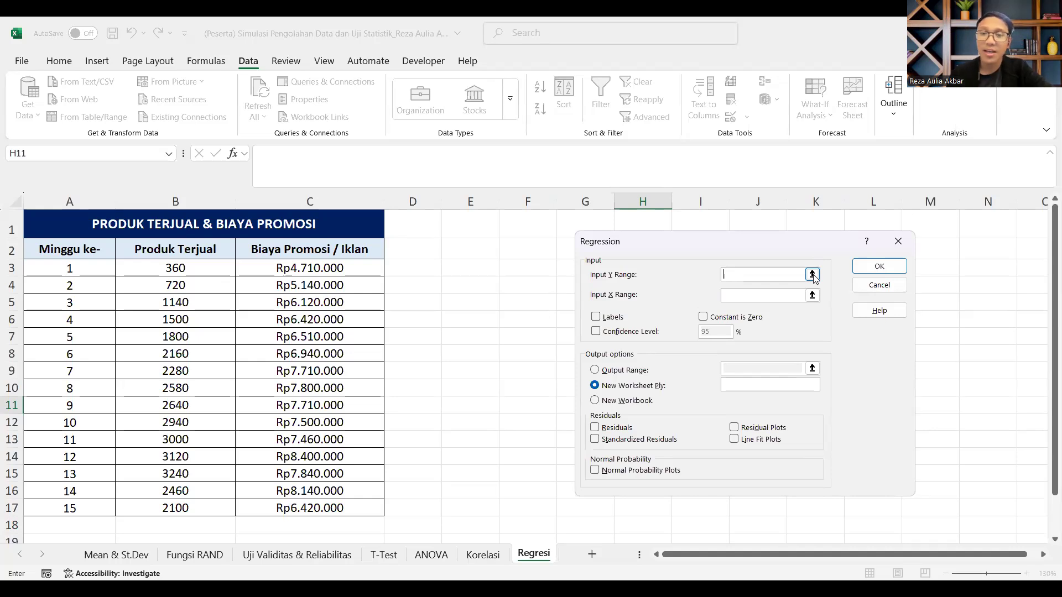
Step: Set the regression's Input Y Range to Produk Terjual, B2:B17, and its Input X Range to Biaya Promosi / Iklan, C2:C17
click(813, 299)
click(813, 299)
drag(362, 254, 343, 510)
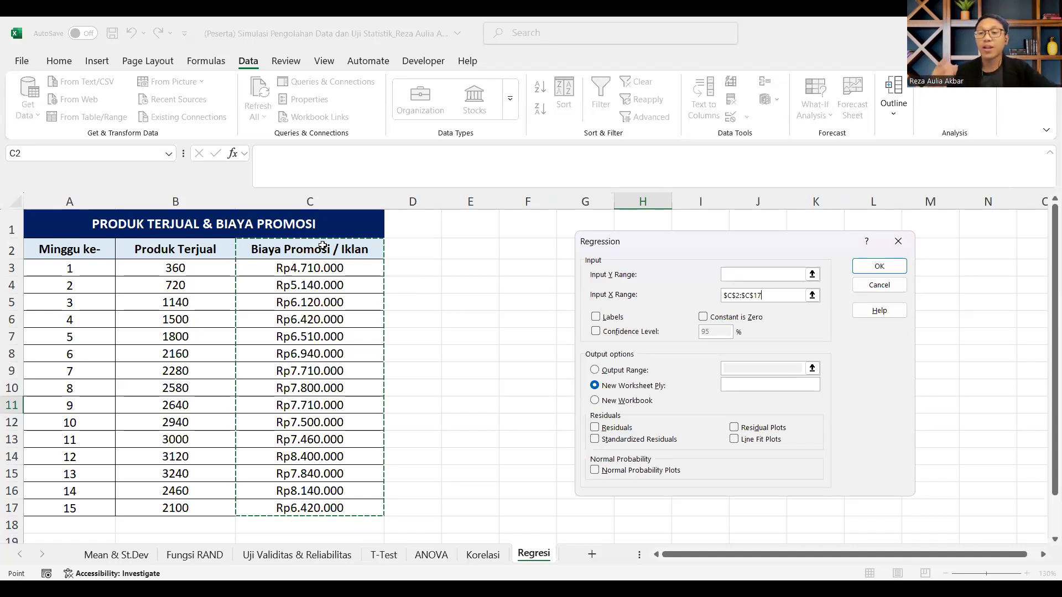
click(812, 274)
drag(185, 253, 187, 506)
key(Return)
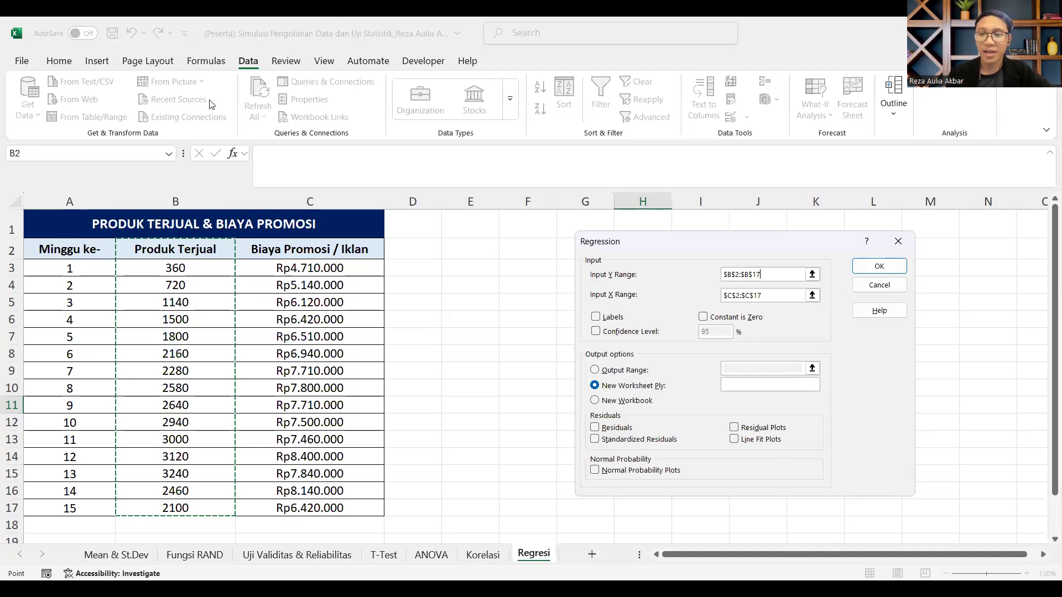
key(Tab)
click(813, 295)
mouse_move(314, 250)
mouse_down()
mouse_move(328, 490)
mouse_move(311, 460)
mouse_move(310, 508)
mouse_up()
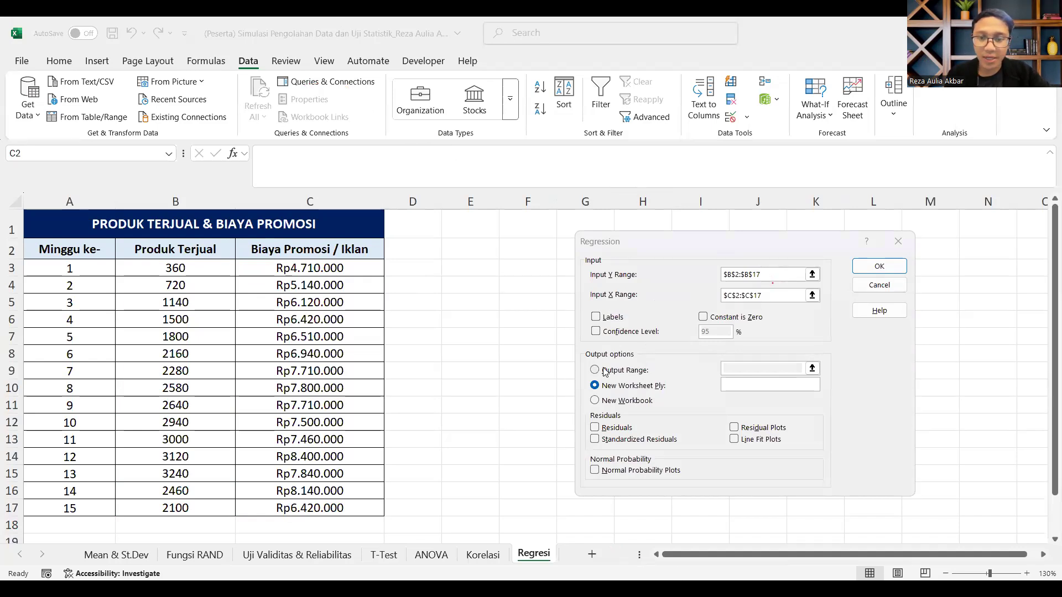
Step: Enable Labels and a 95% Confidence Level for the regression
click(603, 319)
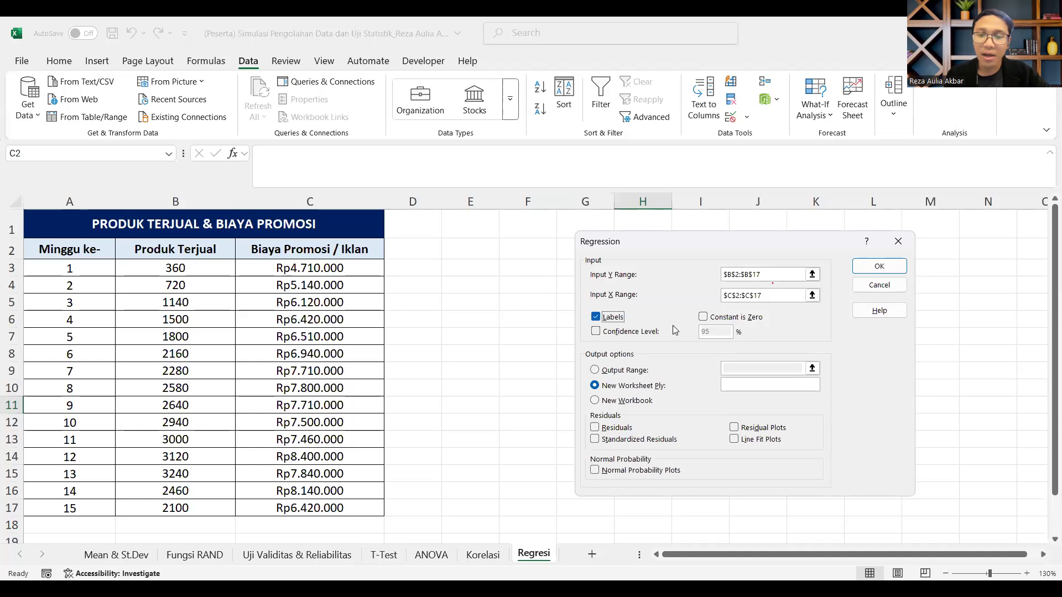
click(594, 334)
key(Return)
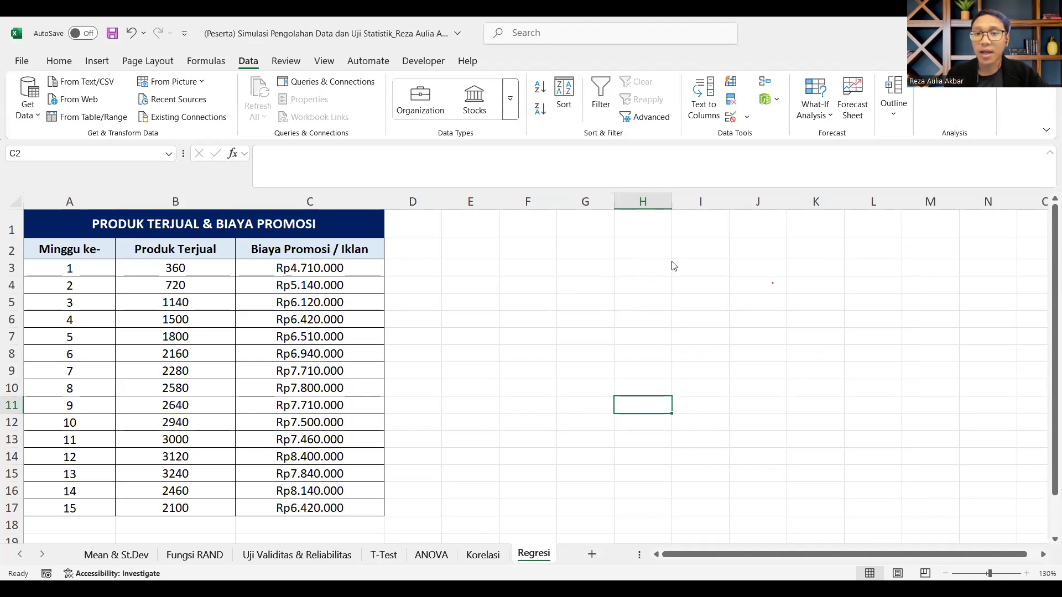
click(557, 260)
click(717, 327)
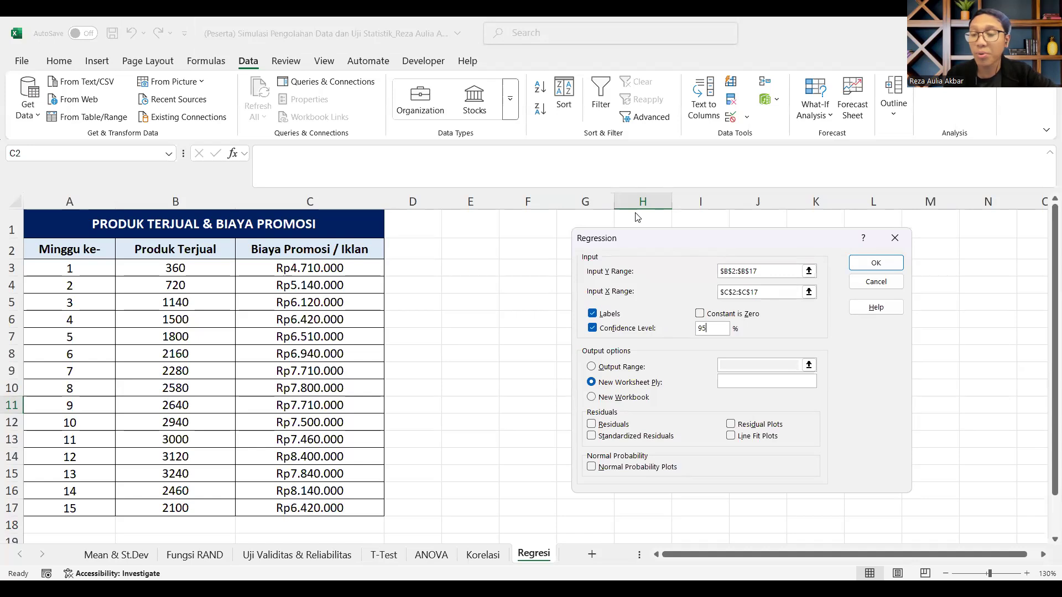
drag(690, 247, 638, 217)
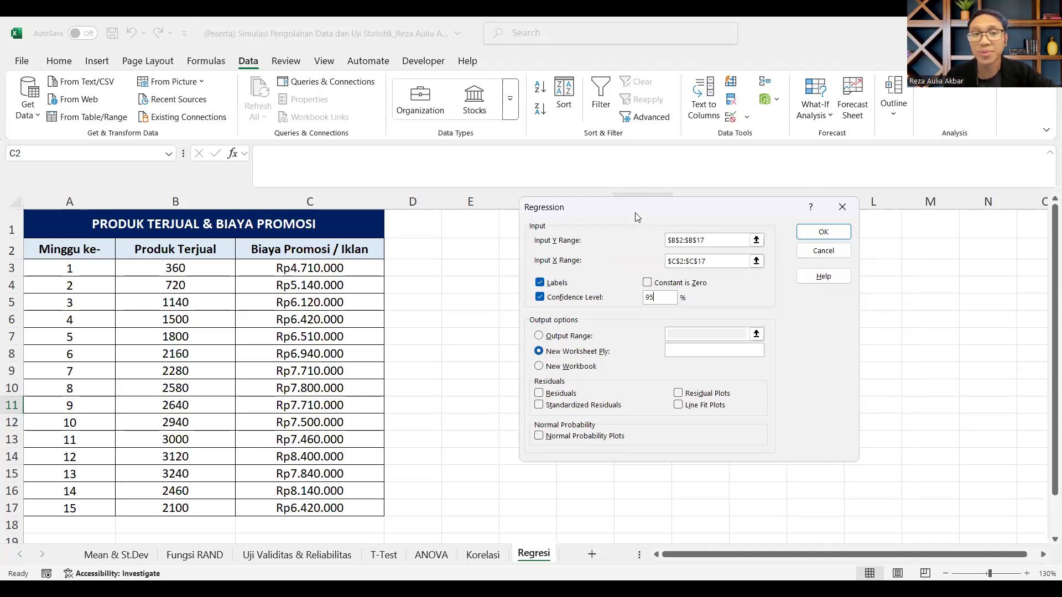
Step: Include residuals, standardized residuals, residual plots, line fit plots and normal probability plots, and run the regression to a new worksheet
click(576, 437)
click(570, 394)
click(568, 408)
click(712, 395)
click(708, 407)
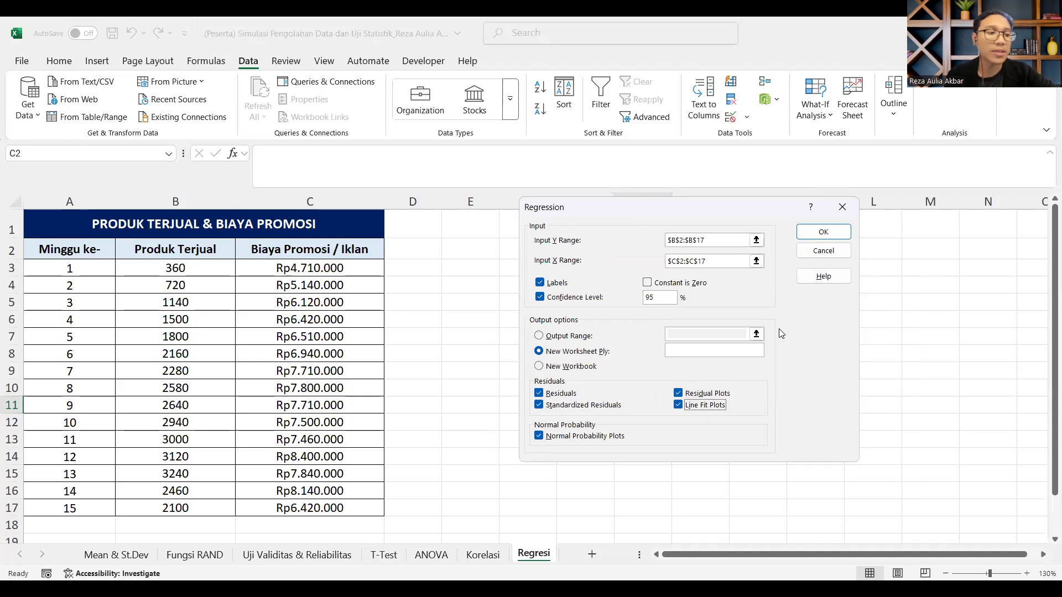
click(825, 232)
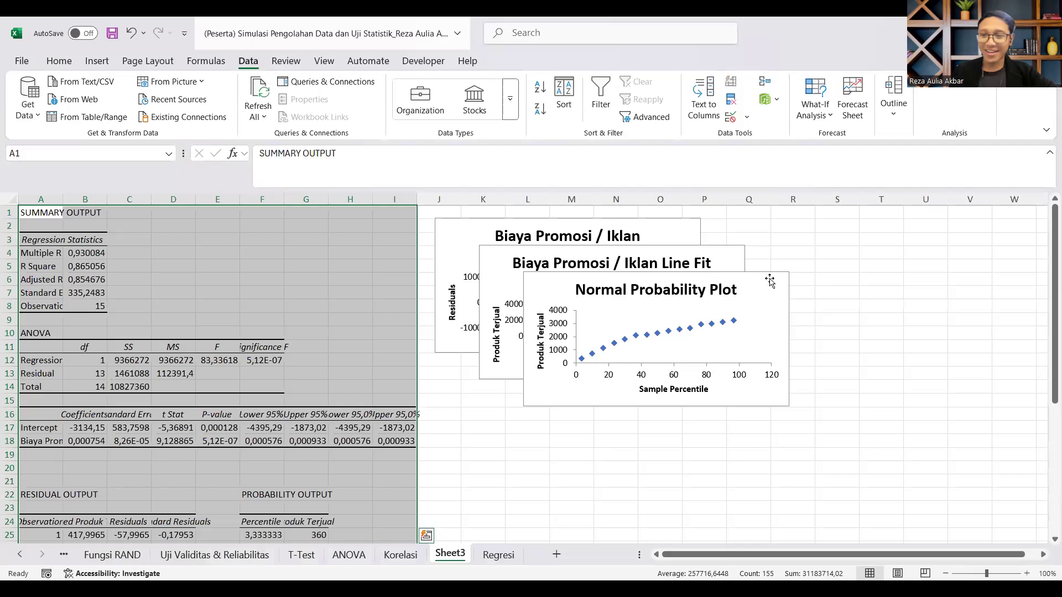
Step: Move the Normal Probability Plot below the other charts, starting around J15, and enlarge it
click(770, 276)
drag(770, 276, 921, 259)
scroll(690, 279, right, 1)
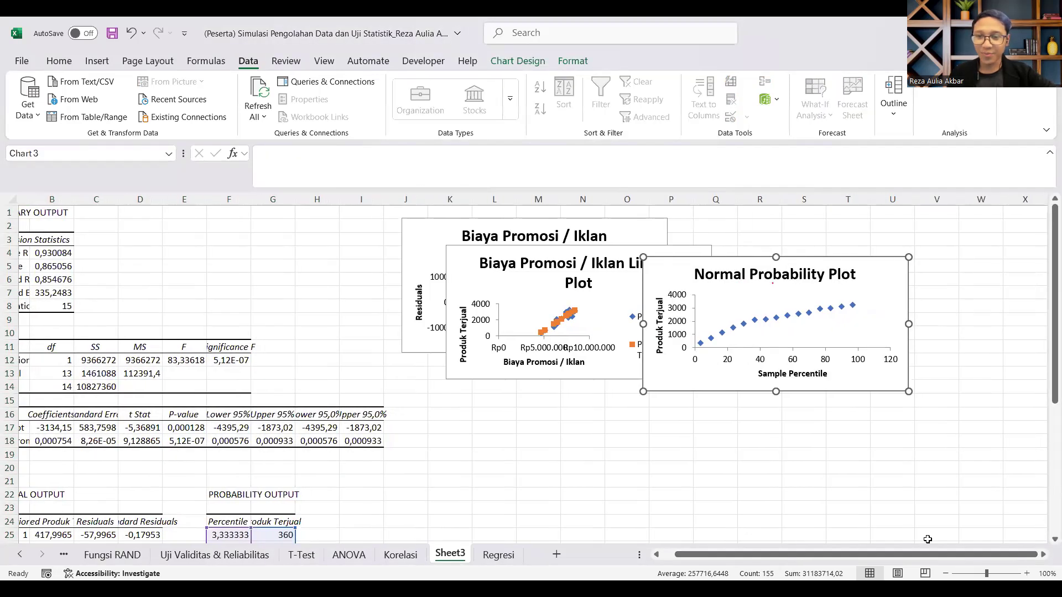
drag(670, 267, 435, 405)
scroll(484, 393, down, 3)
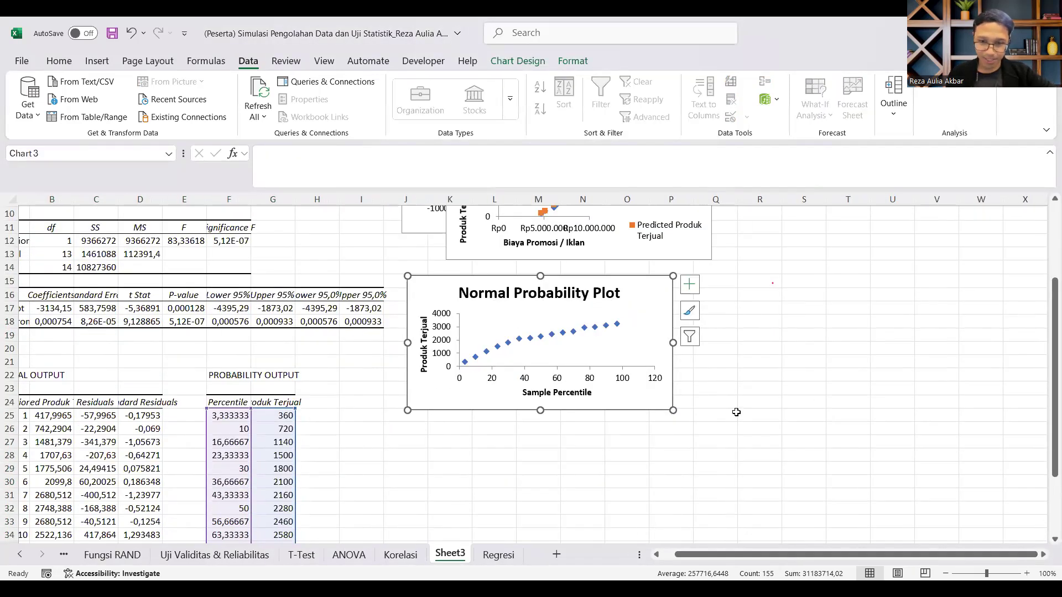
drag(674, 410, 796, 531)
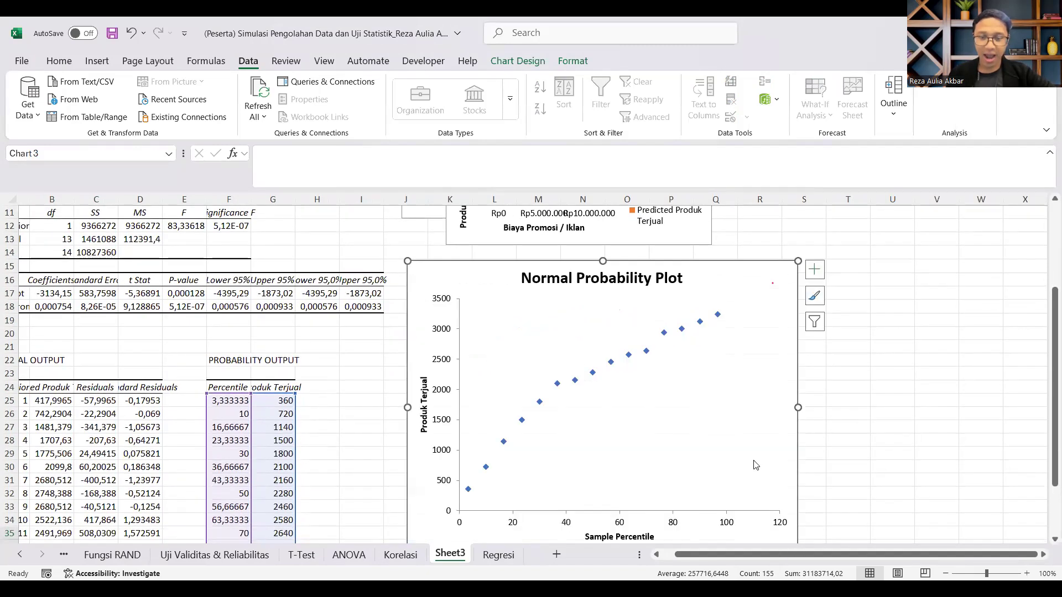
Step: Place the Biaya Promosi / Iklan Line Fit Plot beside the Normal Probability Plot and enlarge it to a similar height
scroll(765, 351, up, 3)
click(475, 265)
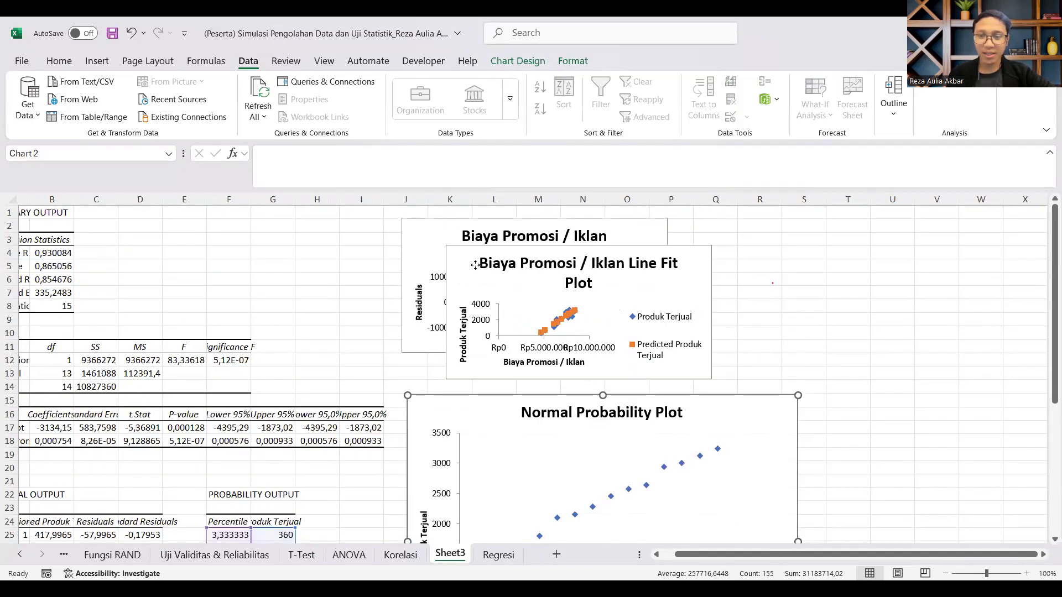
drag(474, 264, 846, 414)
scroll(794, 556, down, 3)
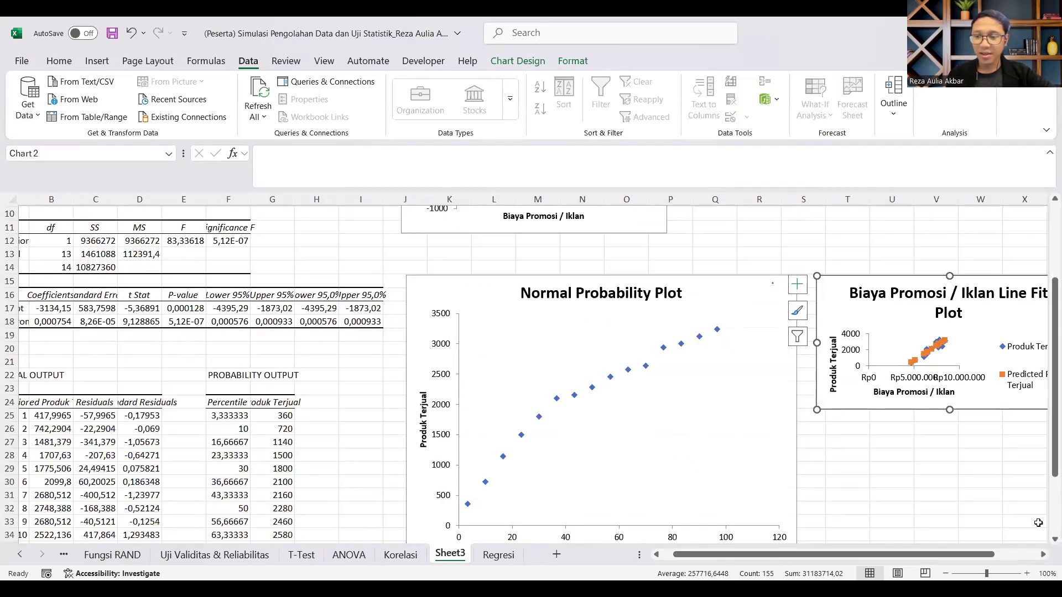
click(1044, 555)
scroll(847, 481, down, 1)
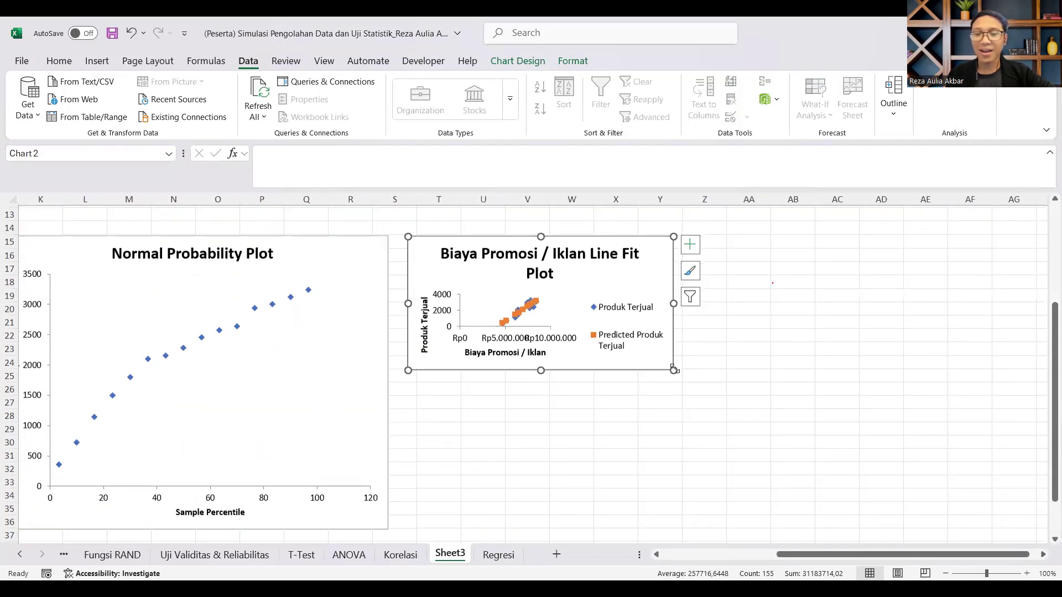
drag(674, 370, 820, 533)
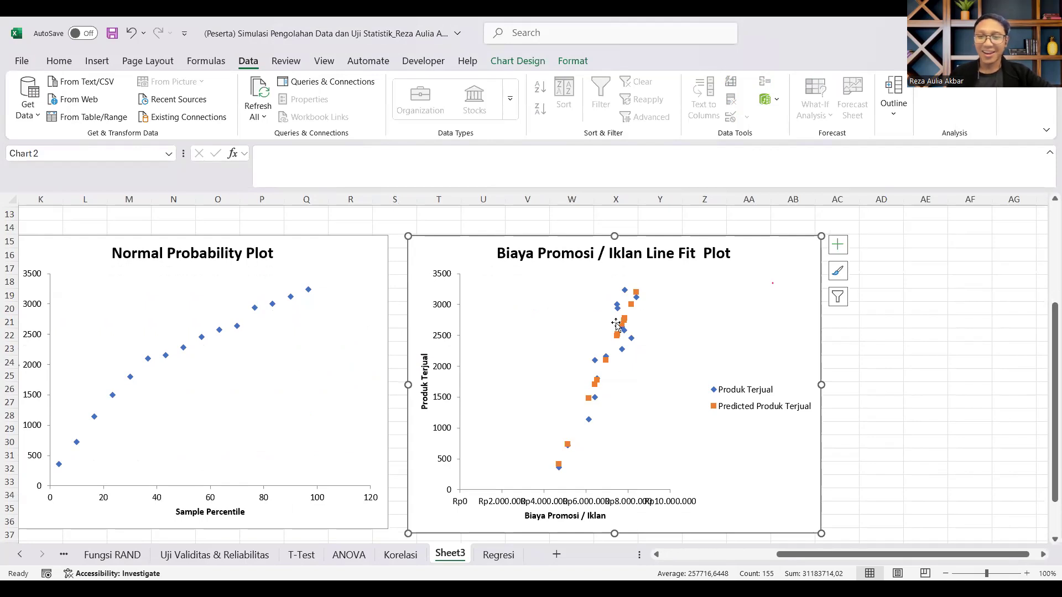
Step: Place the Biaya Promosi / Iklan Residual Plot beside the Line Fit Plot, starting around column AC, and enlarge it
scroll(600, 328, up, 1)
scroll(600, 328, up, 4)
drag(830, 555, 470, 528)
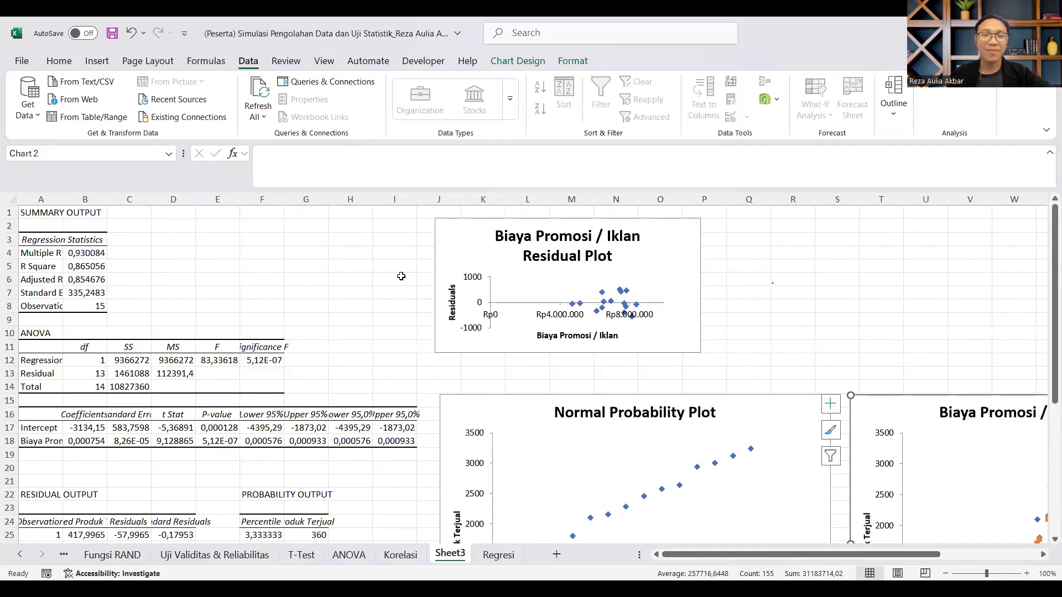
click(459, 230)
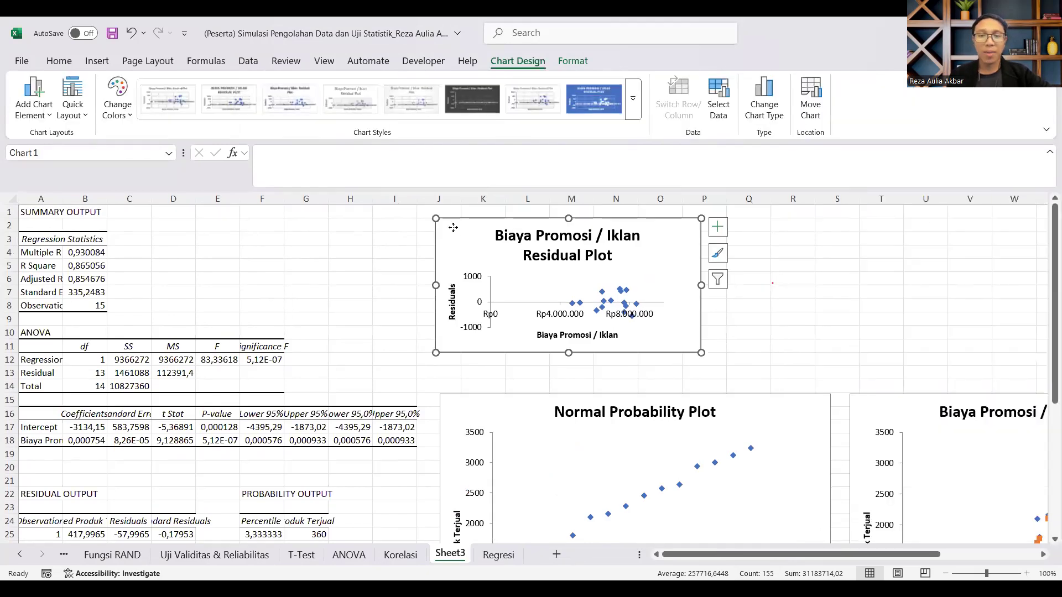
drag(453, 227, 753, 284)
scroll(494, 309, right, 4)
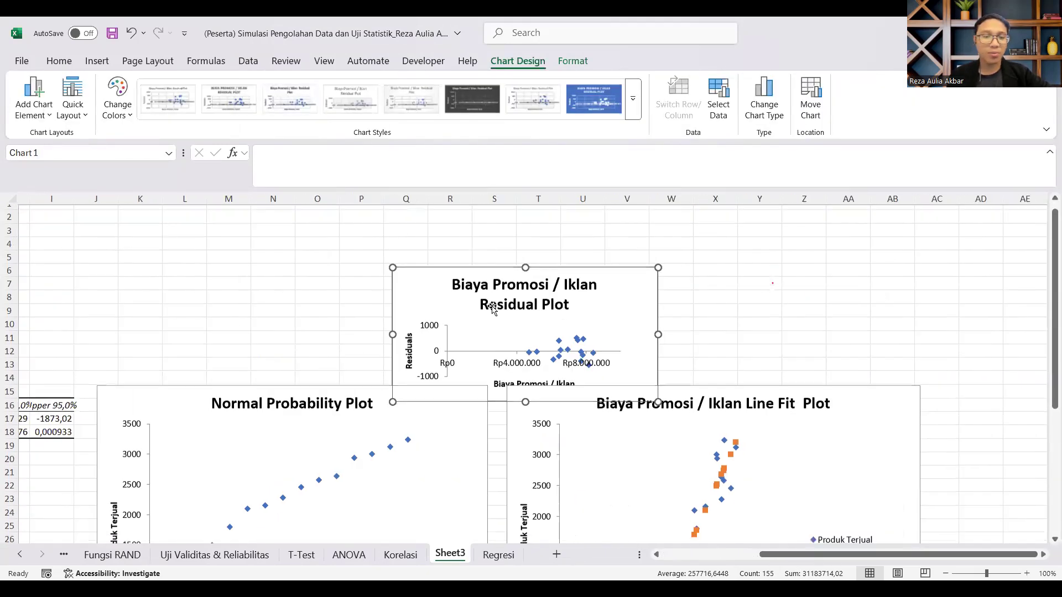
scroll(492, 308, down, 1)
drag(410, 249, 949, 370)
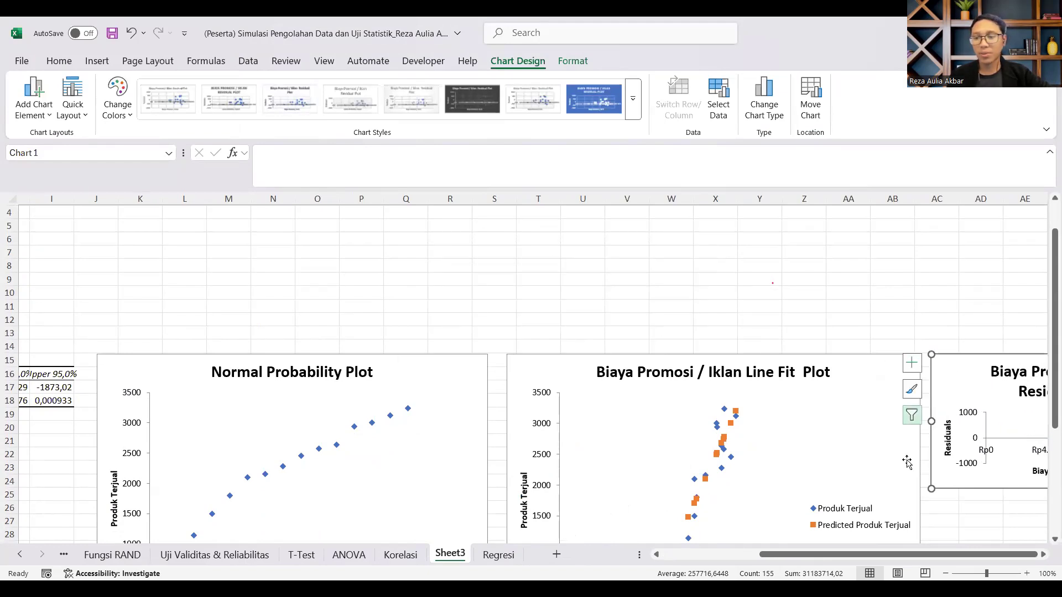
click(1043, 555)
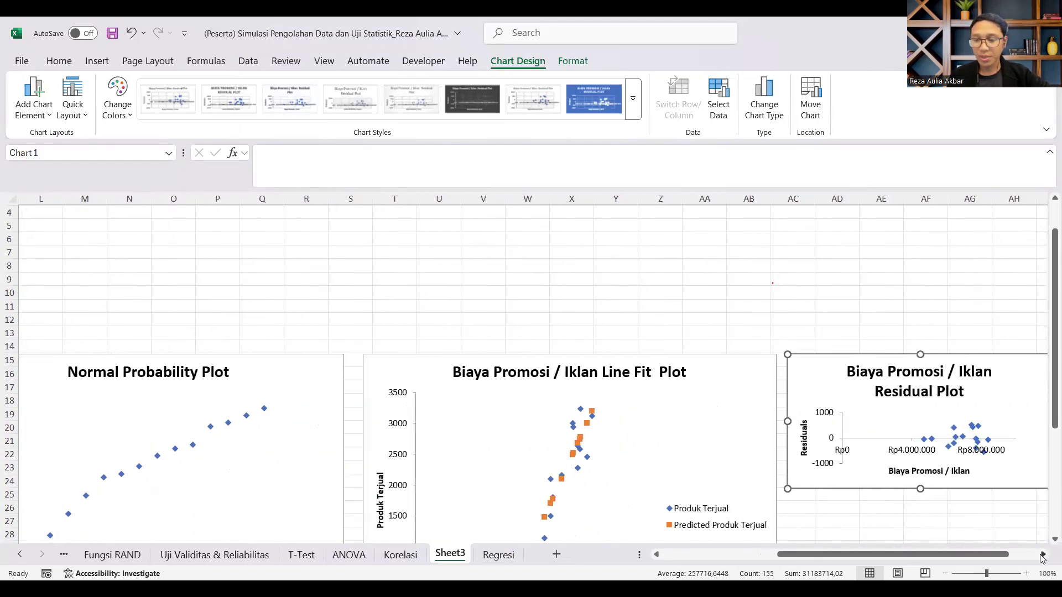
scroll(690, 403, down, 4)
drag(699, 329, 878, 496)
scroll(896, 531, up, 3)
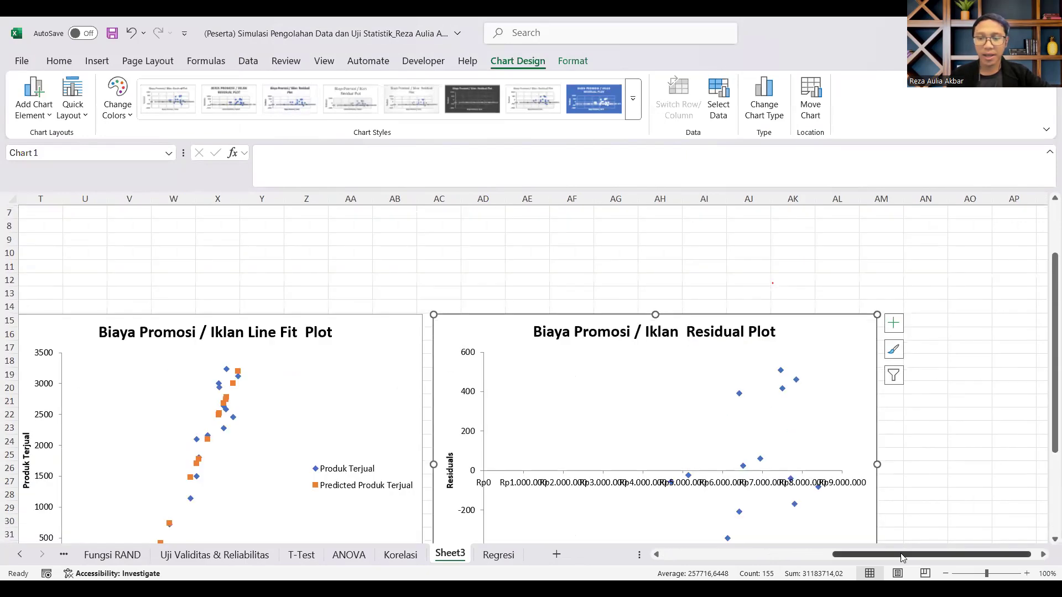
Step: Widen column A of the regression output so the Regression Statistics labels fit
drag(902, 557, 730, 555)
scroll(380, 343, up, 2)
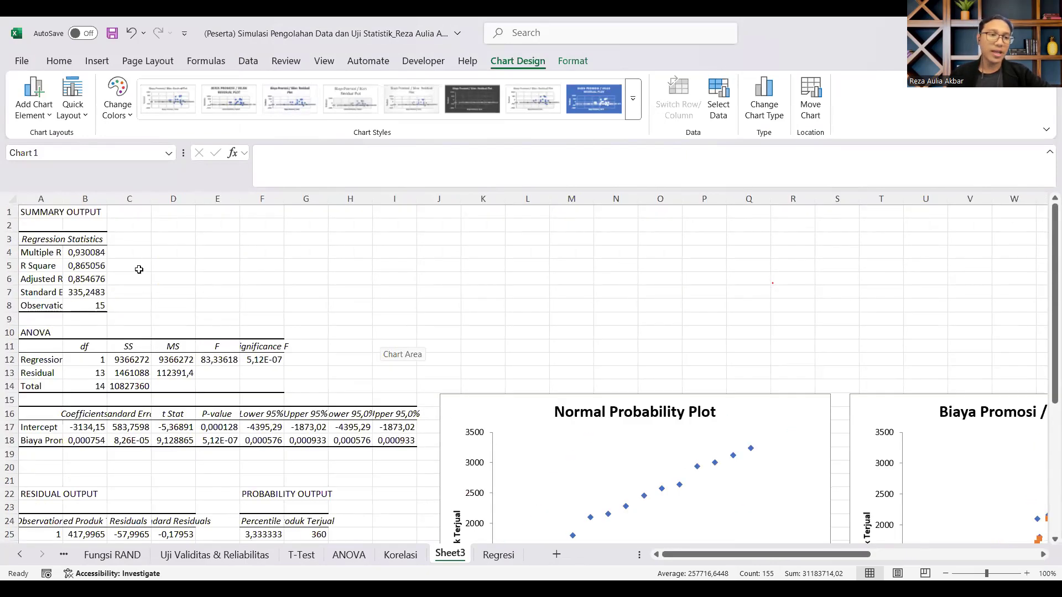
drag(987, 574, 1004, 575)
click(1004, 577)
drag(889, 554, 686, 555)
scroll(209, 436, up, 6)
drag(95, 203, 196, 269)
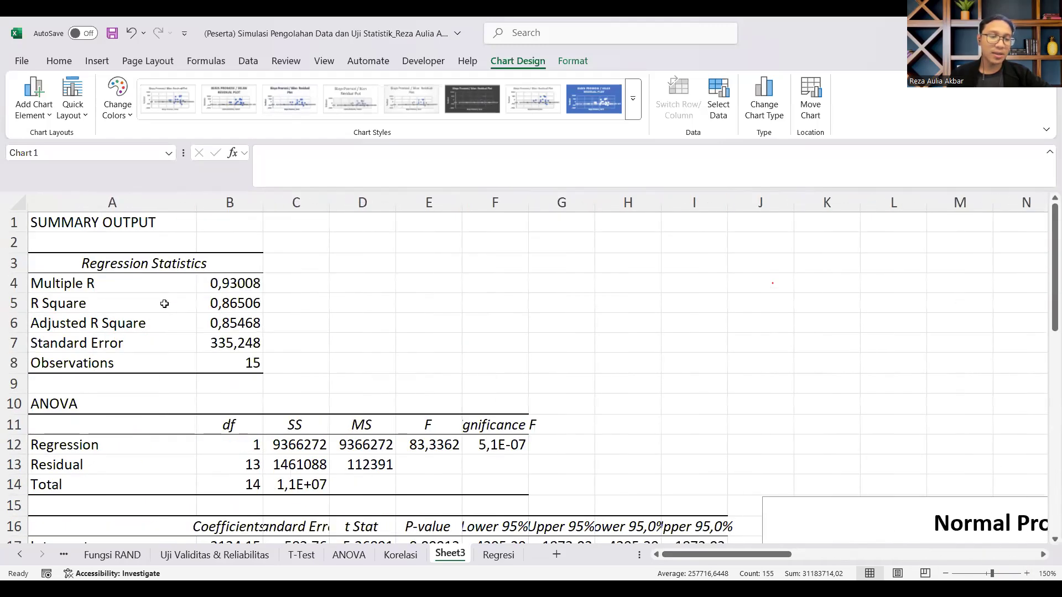
Step: Highlight the R Square row, A5:B5, with a yellow fill
drag(155, 304, 230, 303)
click(59, 60)
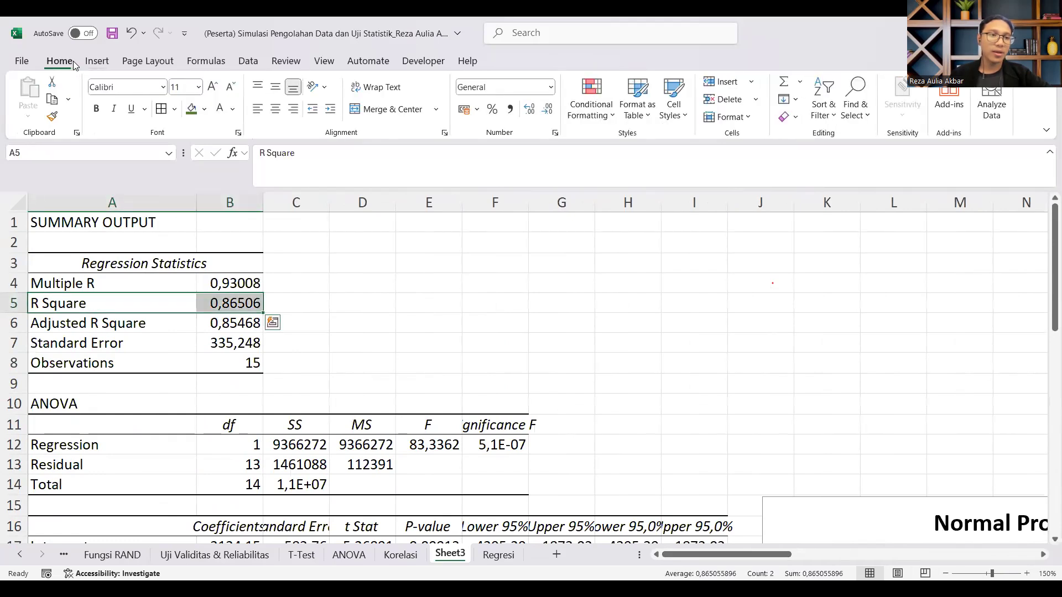
click(204, 109)
click(252, 329)
Step: Format the R Square value in B5 as a percentage with two decimal places
click(223, 304)
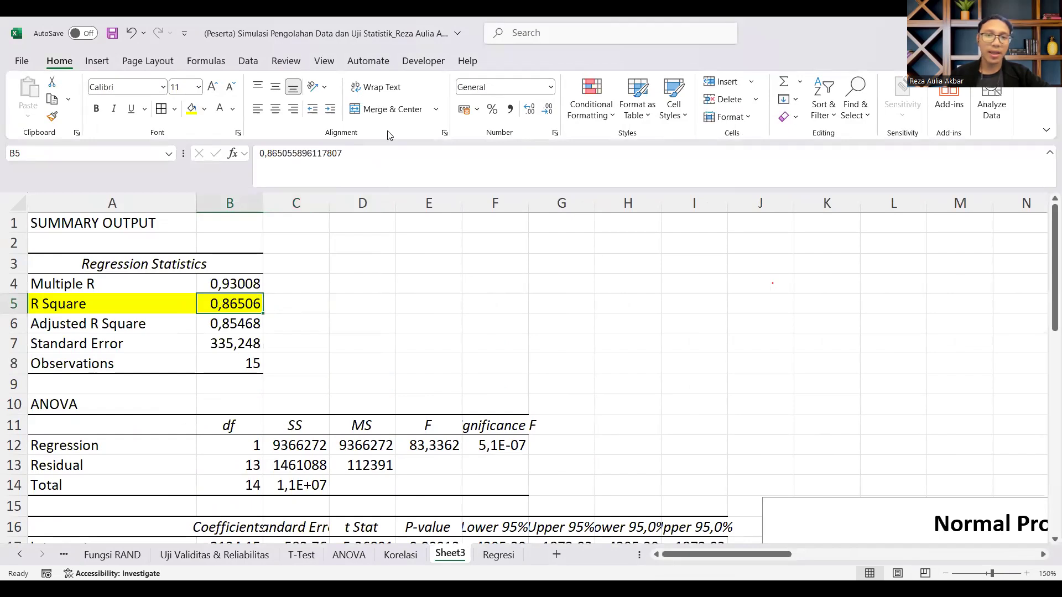
click(492, 114)
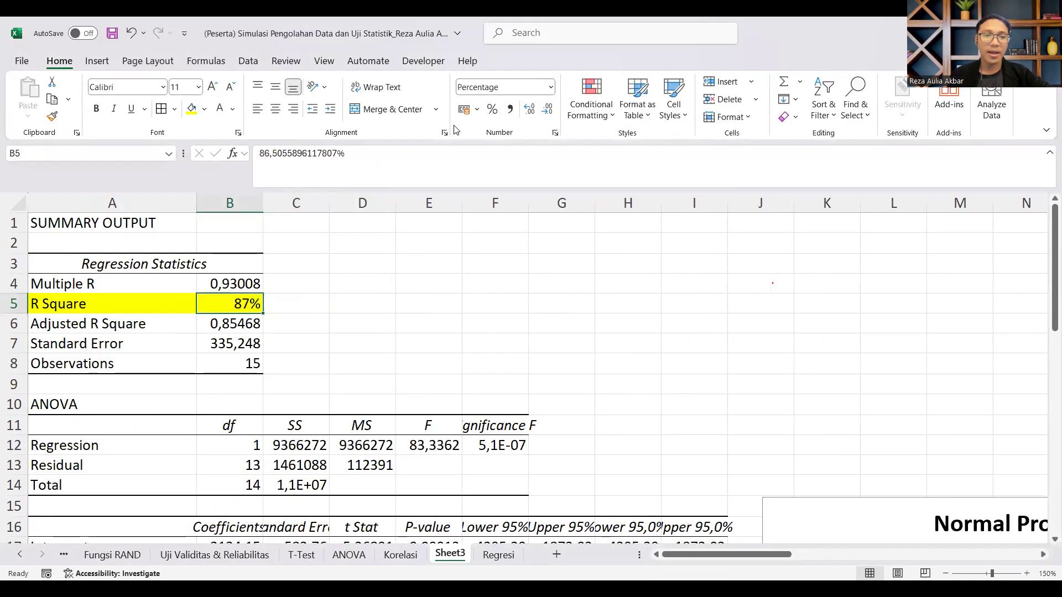
click(529, 110)
click(529, 111)
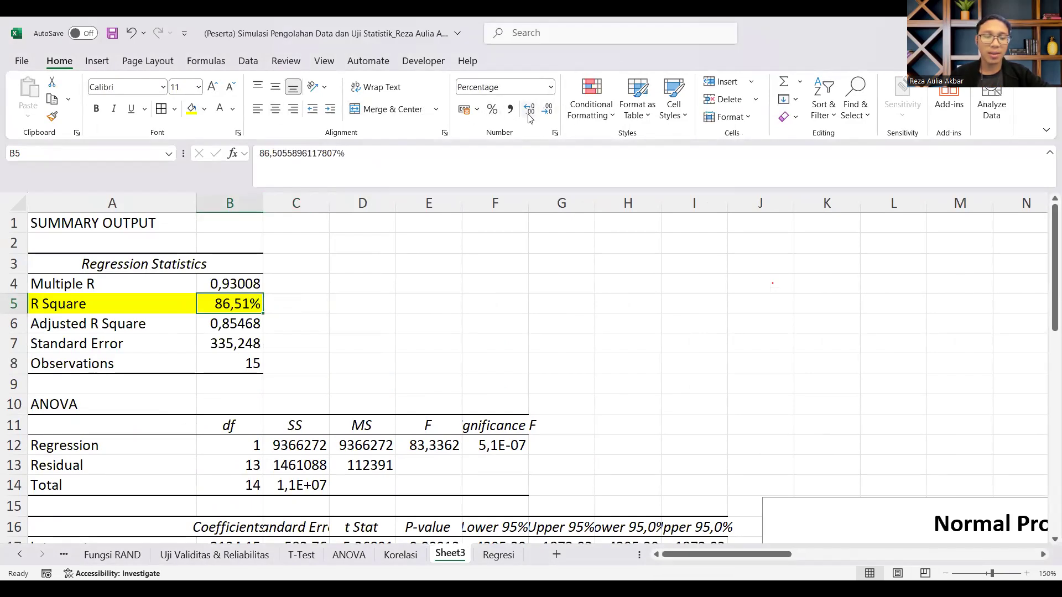
click(172, 303)
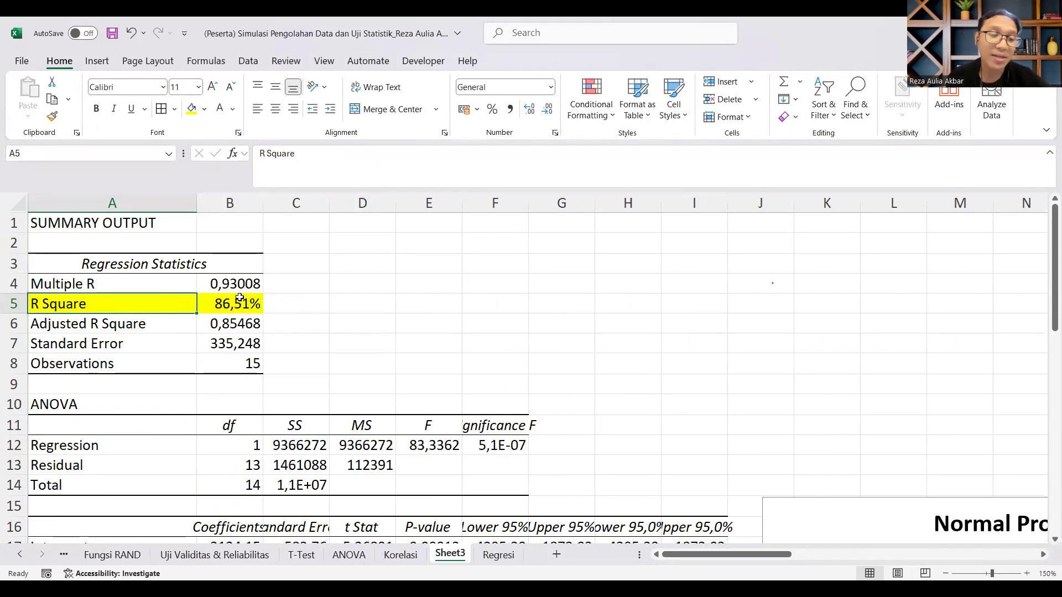
click(282, 281)
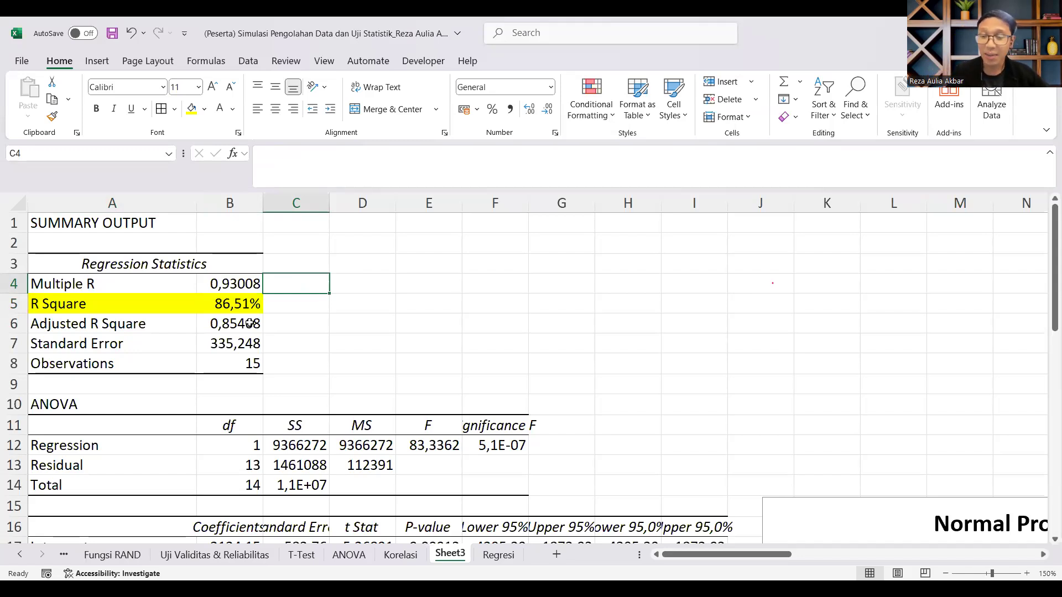
Step: Calculate the unexplained share in C5 beside R Square with =100%-B5 and fill the cell light orange
click(308, 303)
text(=)
text(100-)
text(%)
text(-)
click(220, 301)
key(Return)
click(303, 304)
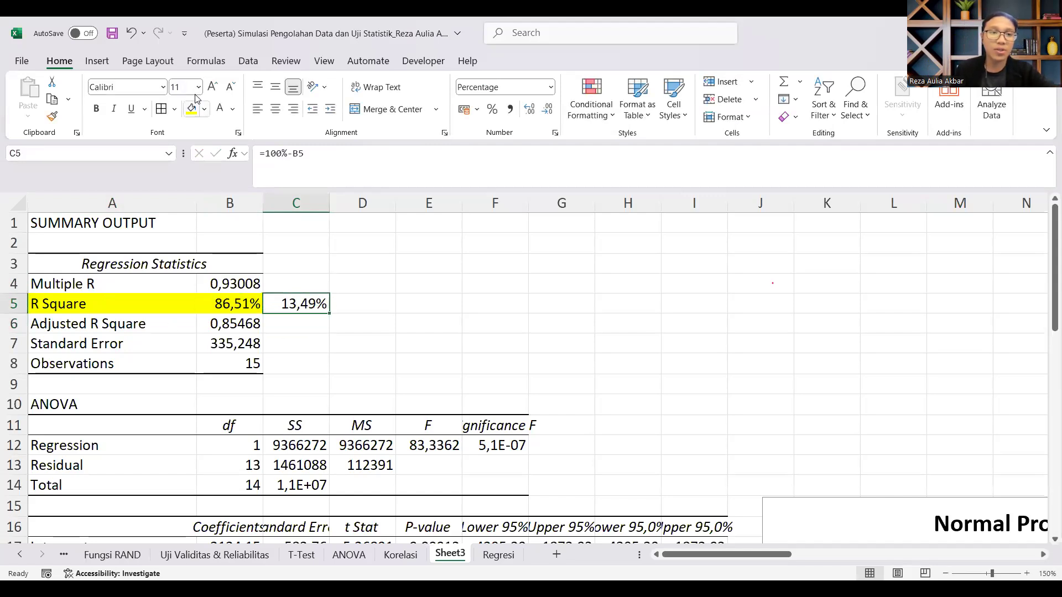
click(289, 221)
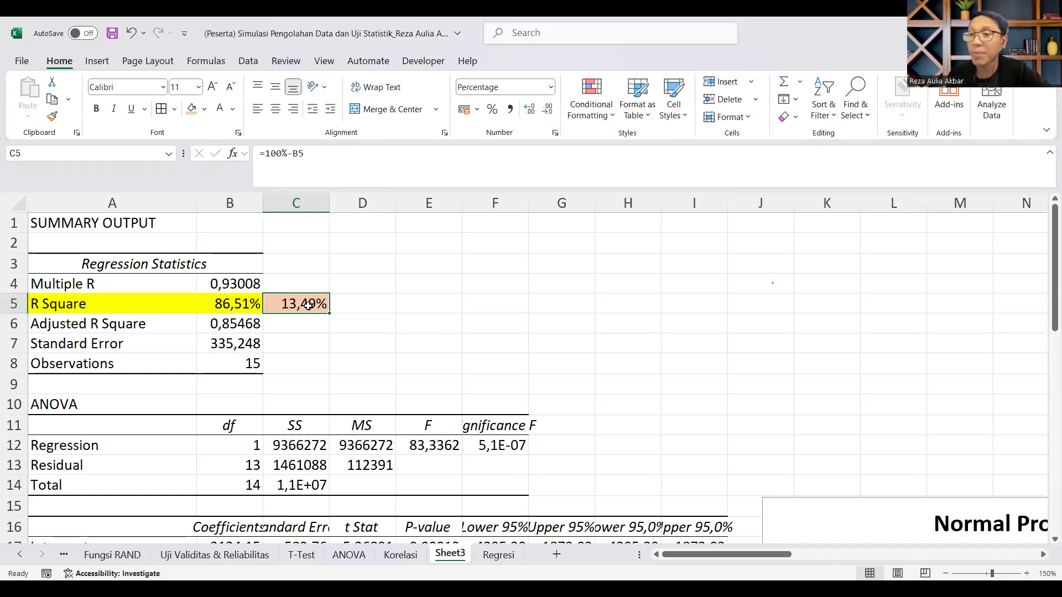
Step: Check the Produk Terjual and Biaya Promosi / Iklan data on the Korelasi and Regresi sheets against the R Square value on Sheet3
click(403, 555)
scroll(296, 367, up, 1)
click(726, 553)
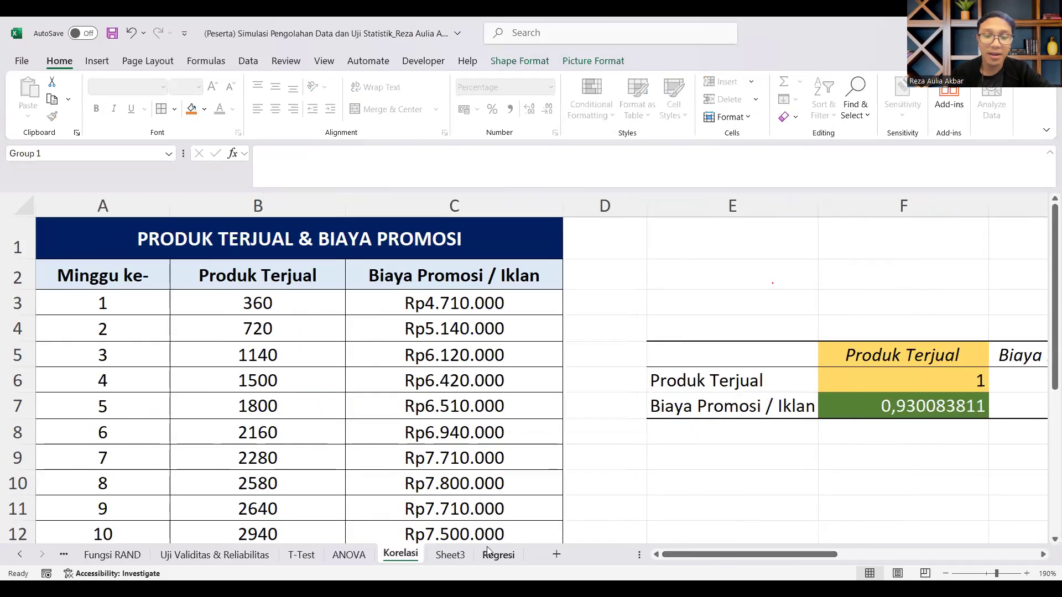
click(488, 554)
drag(176, 249, 325, 440)
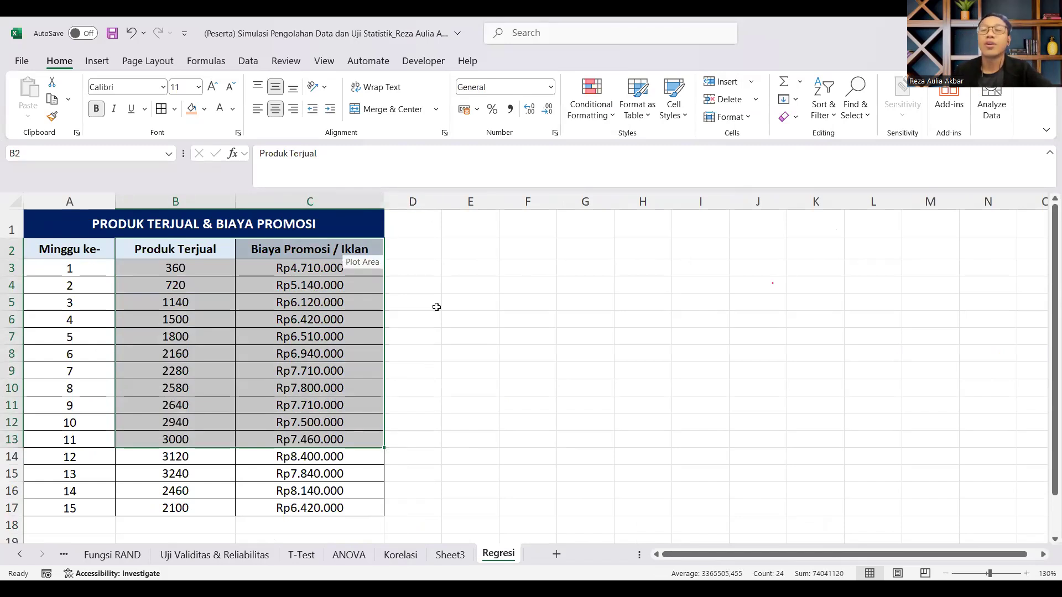
click(533, 298)
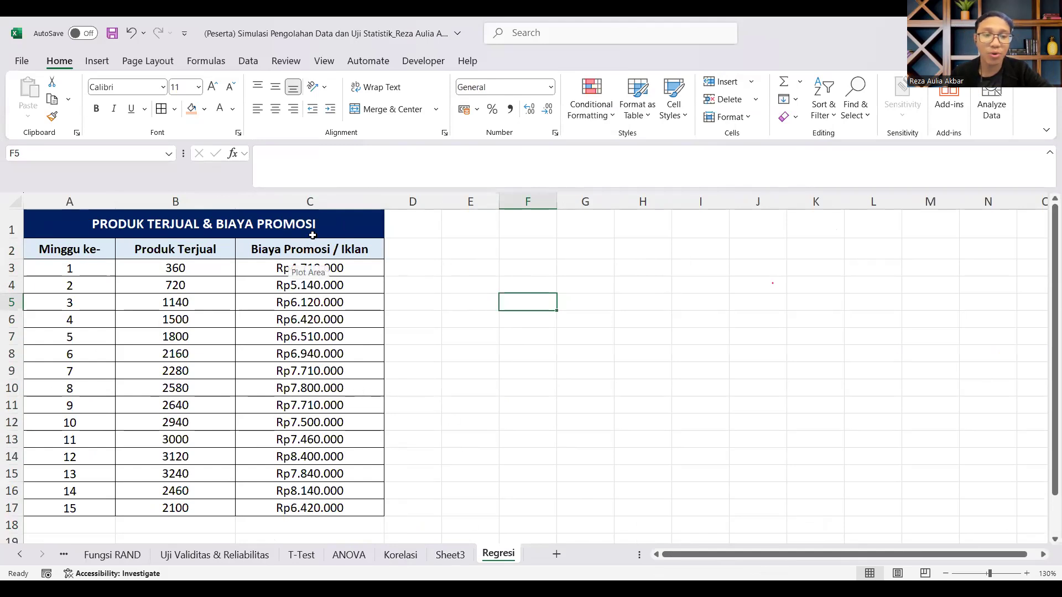
click(287, 243)
click(450, 554)
click(247, 310)
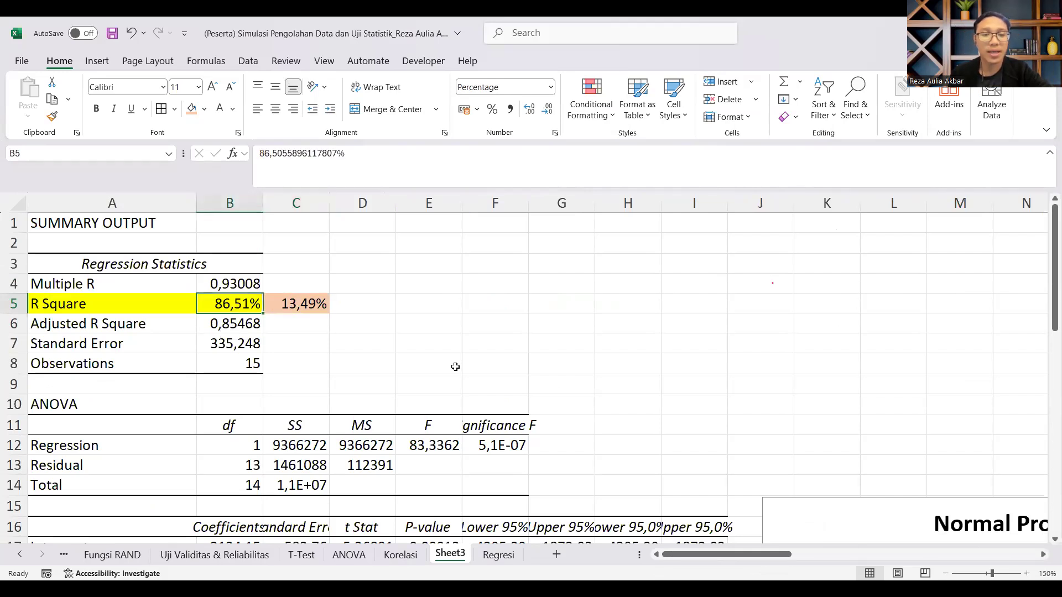
Step: Widen column F of the regression output so the Significance F header and value fit
scroll(457, 360, down, 3)
scroll(457, 359, up, 1)
scroll(460, 260, down, 1)
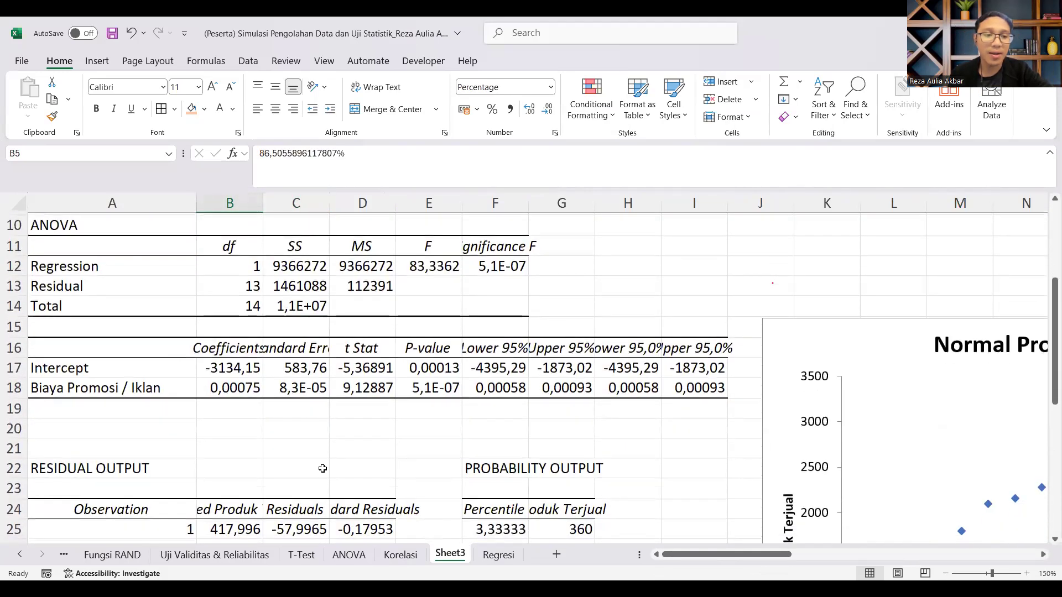
scroll(460, 260, up, 1)
click(528, 205)
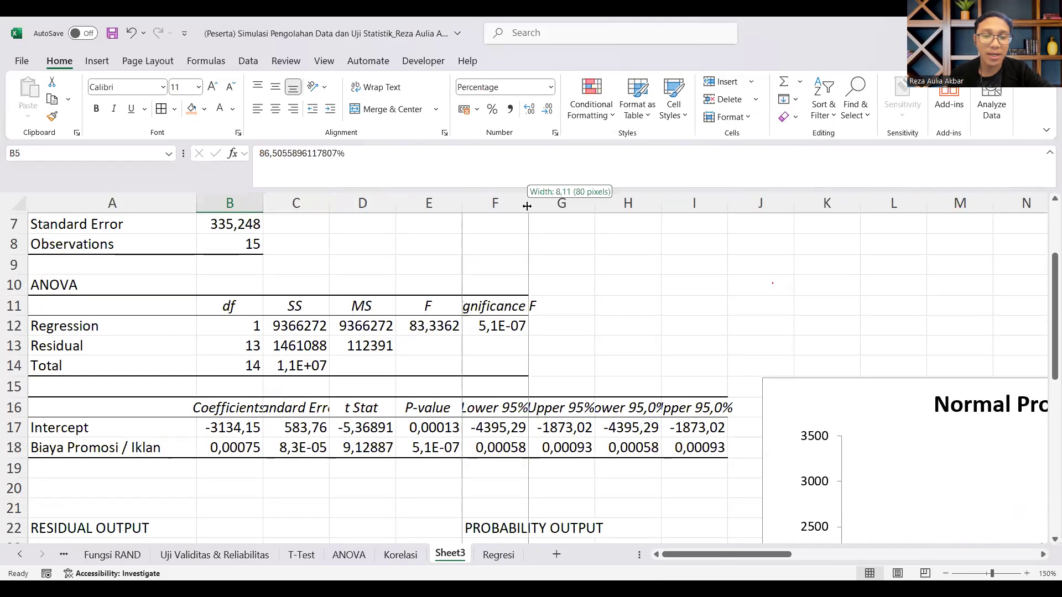
scroll(478, 496, down, 1)
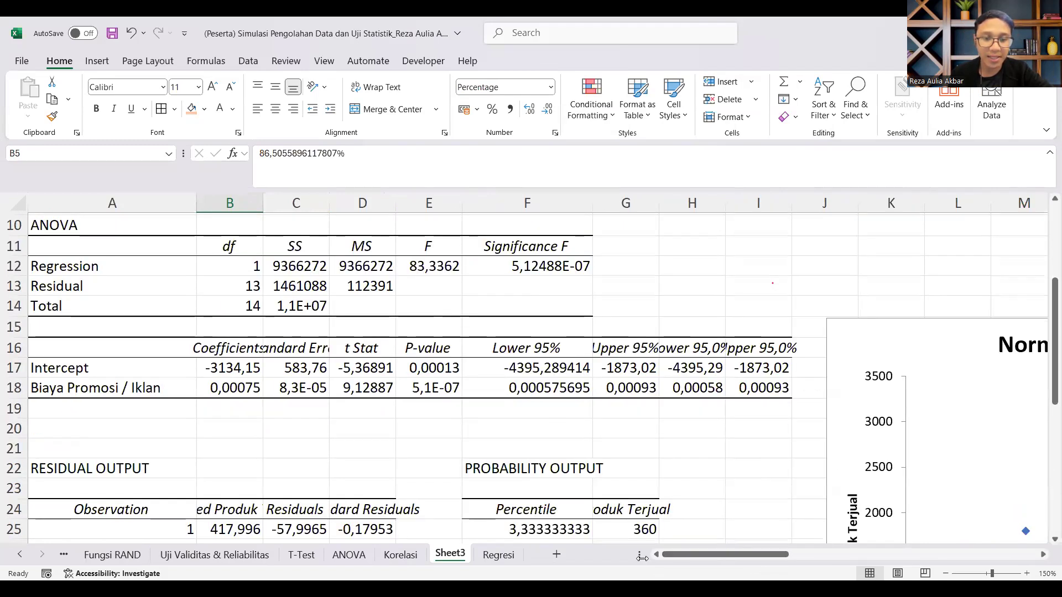
Step: Fill the P-value cells E17:E18 yellow and display the Biaya Promosi / Iklan P-value in E18 without decimal places
drag(447, 368, 440, 384)
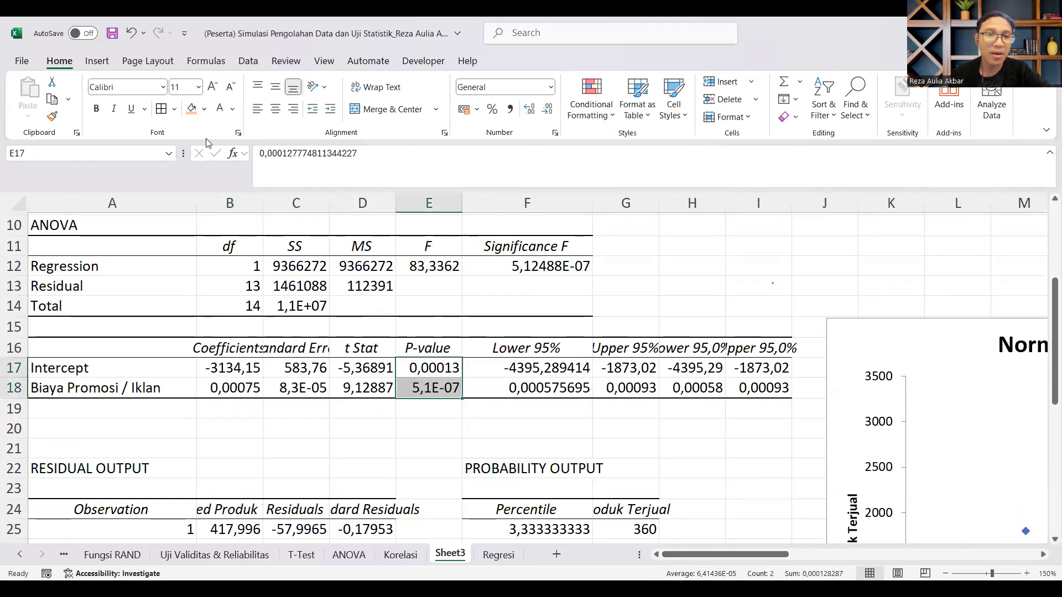
click(204, 109)
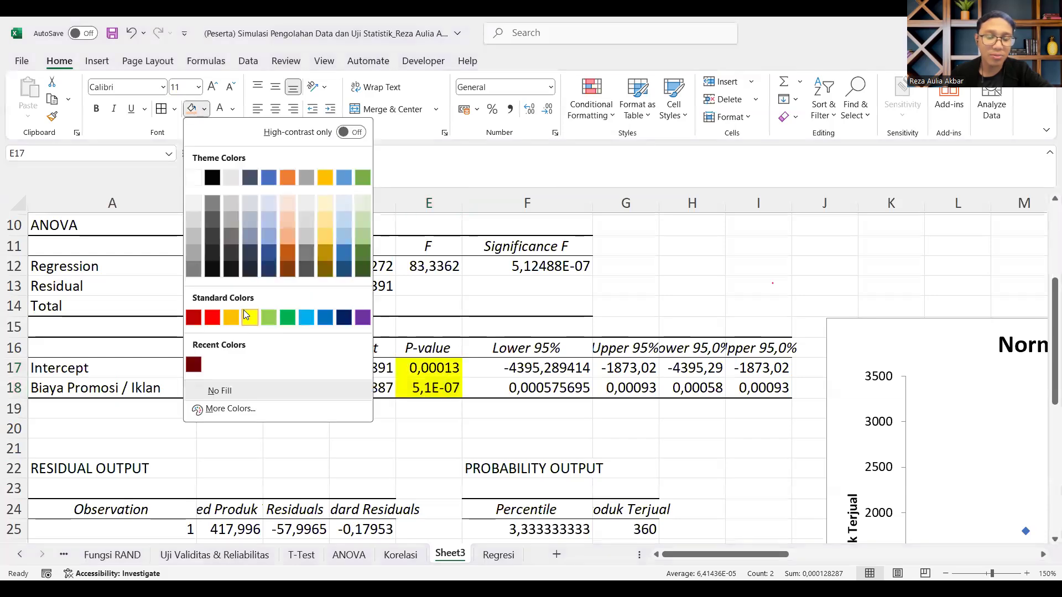
click(440, 386)
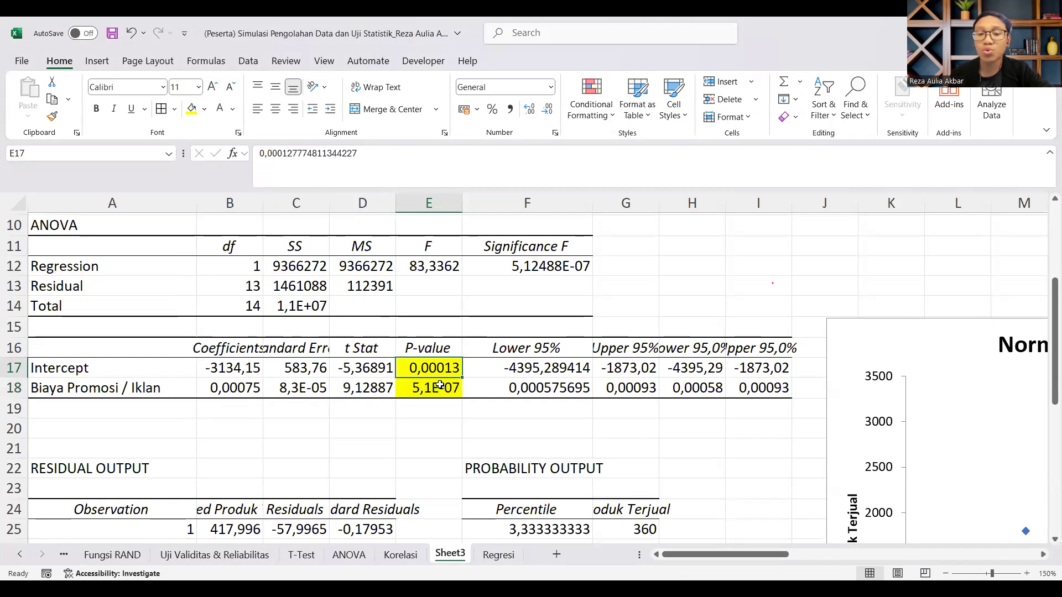
click(439, 388)
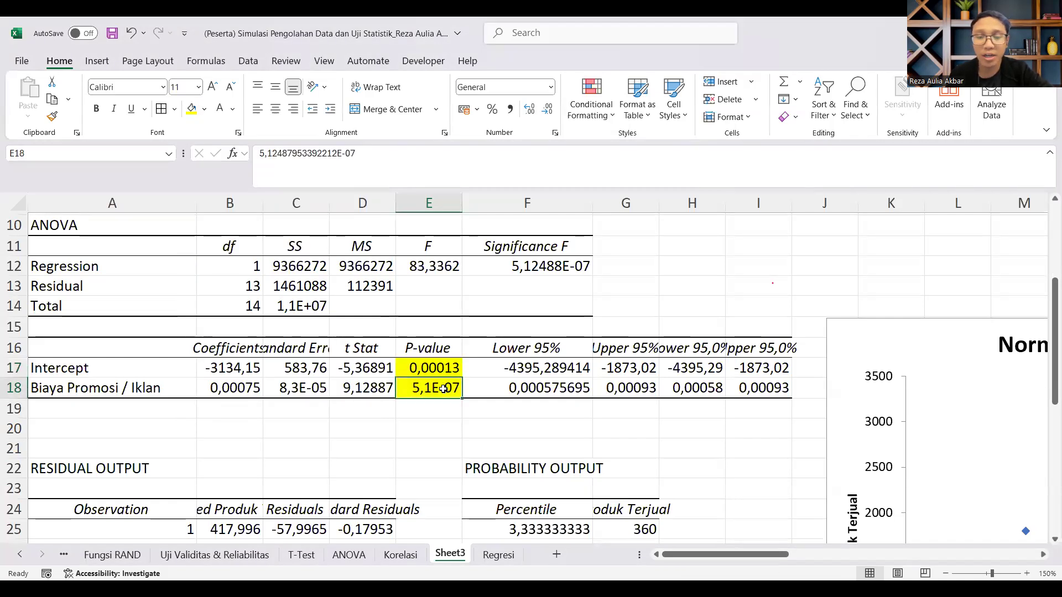
click(547, 109)
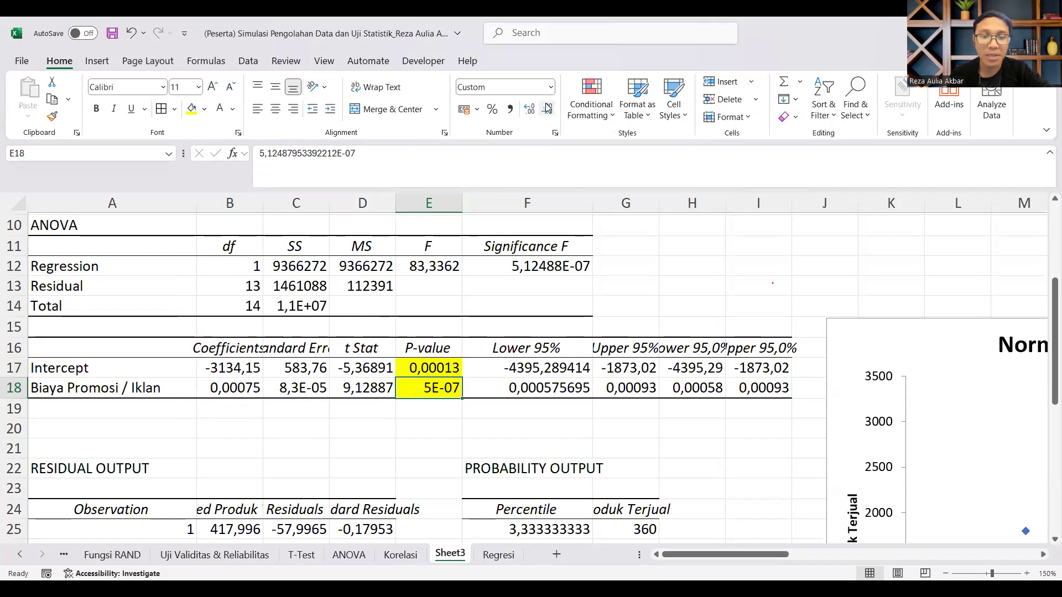
Step: Review the regression output on Sheet3, from the R Square value to the ANOVA table, coefficients and P-values
click(126, 396)
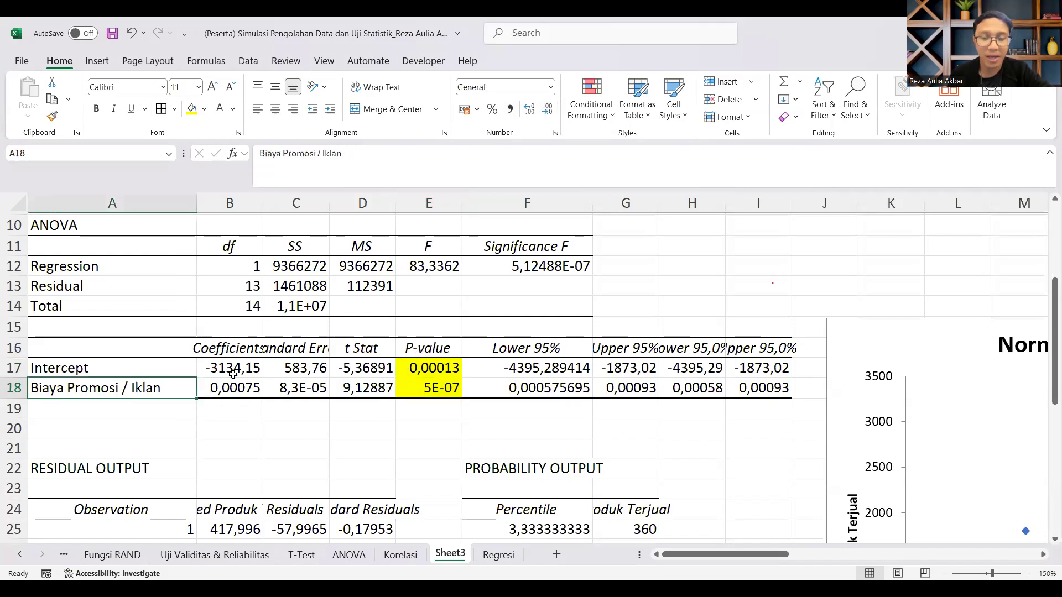
scroll(269, 419, down, 5)
scroll(270, 419, up, 6)
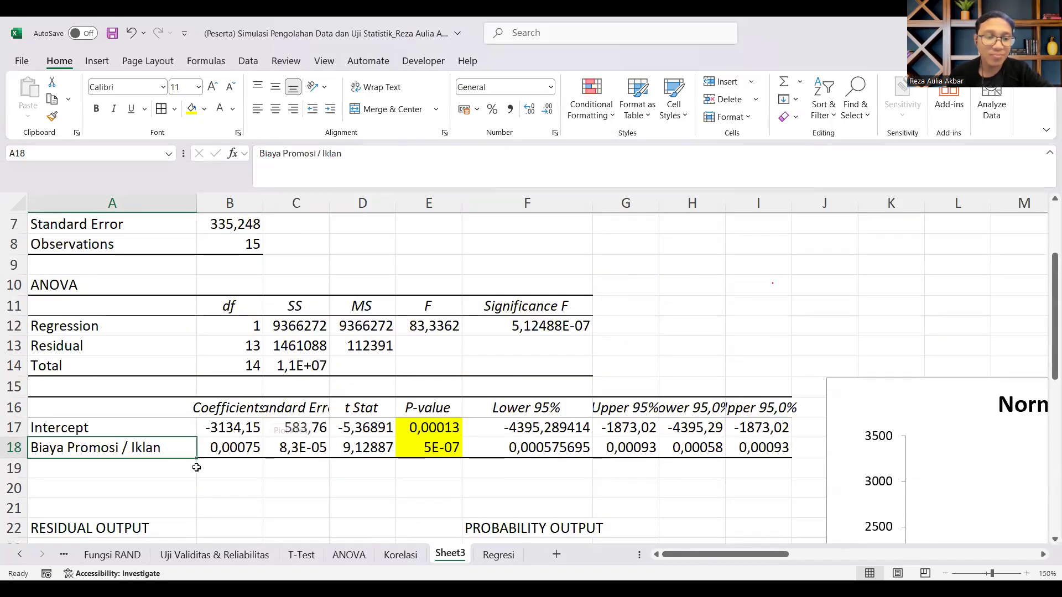
click(230, 468)
scroll(612, 505, up, 2)
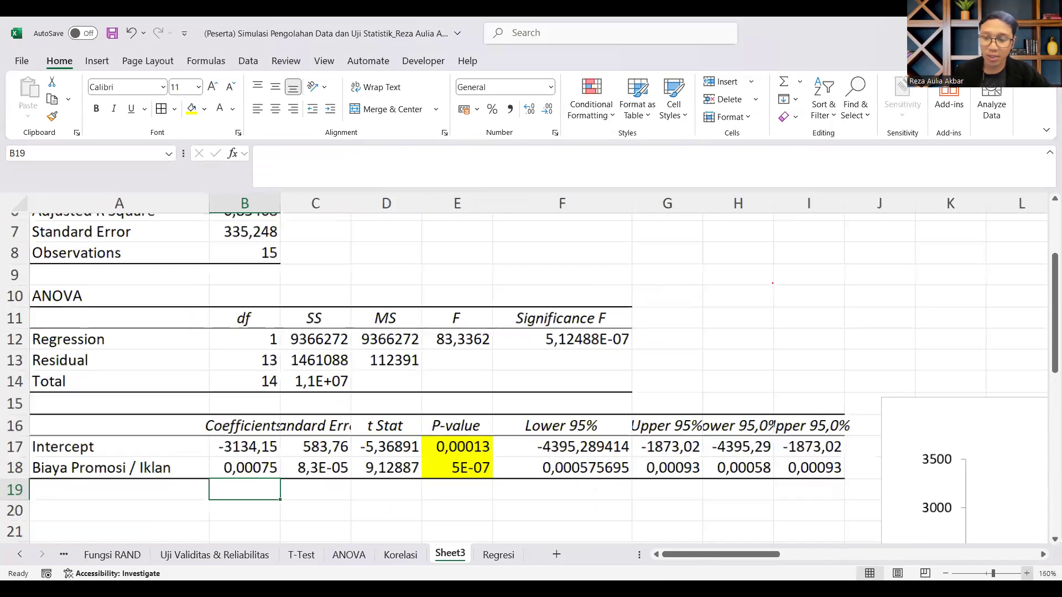
scroll(469, 344, up, 3)
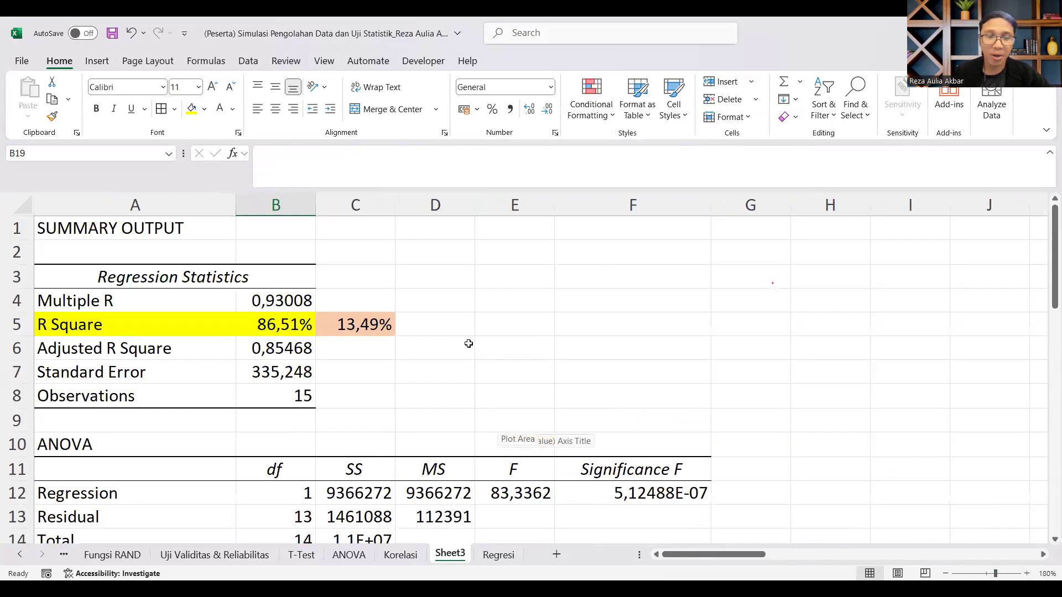
click(309, 328)
scroll(332, 349, down, 2)
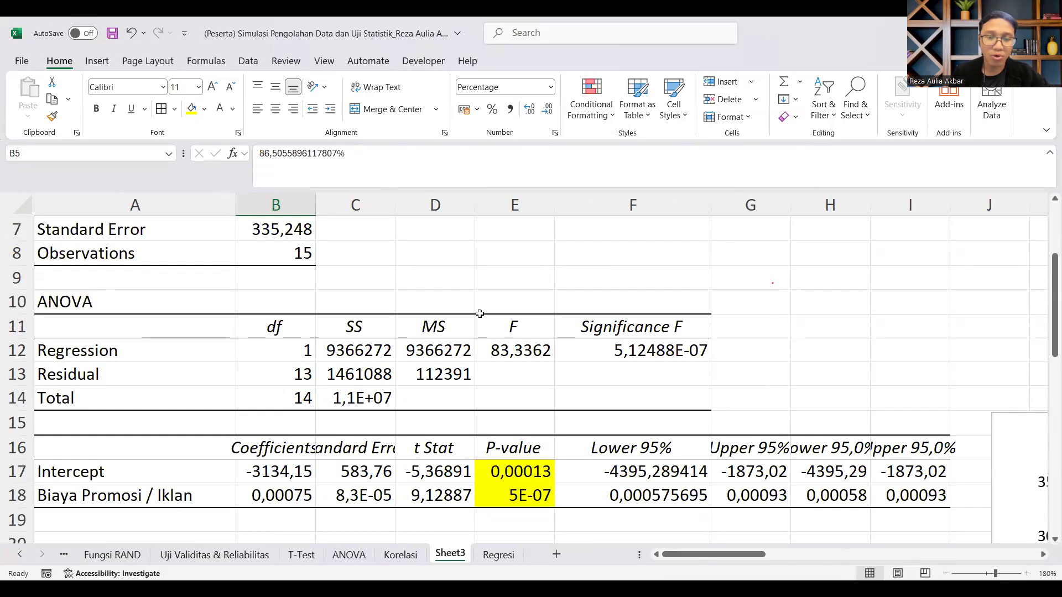
scroll(247, 386, down, 3)
scroll(251, 405, up, 1)
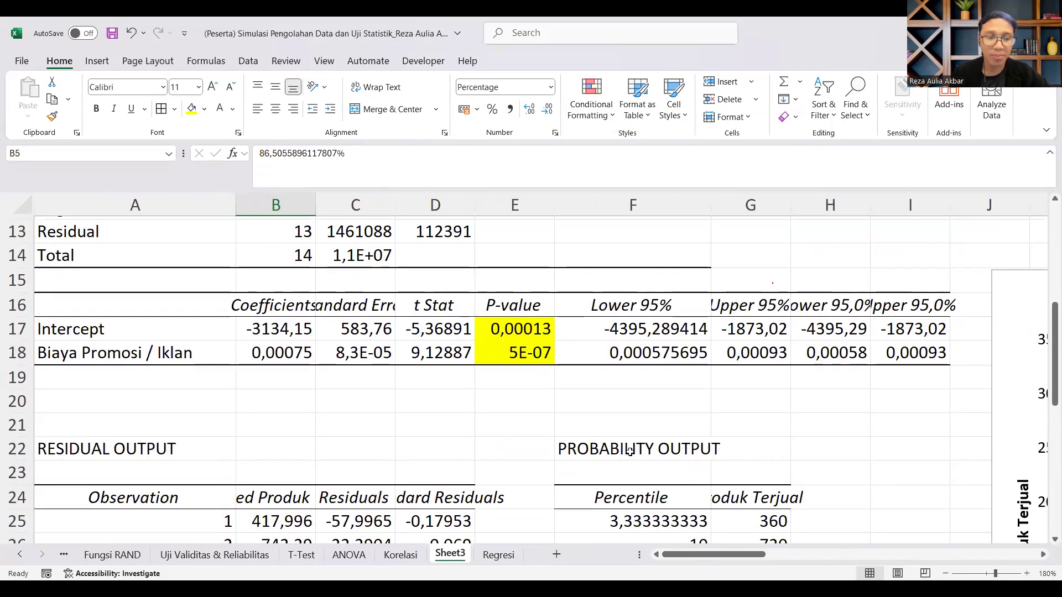
Step: Insert four blank rows at row 20, between the coefficients table and RESIDUAL OUTPUT
click(53, 401)
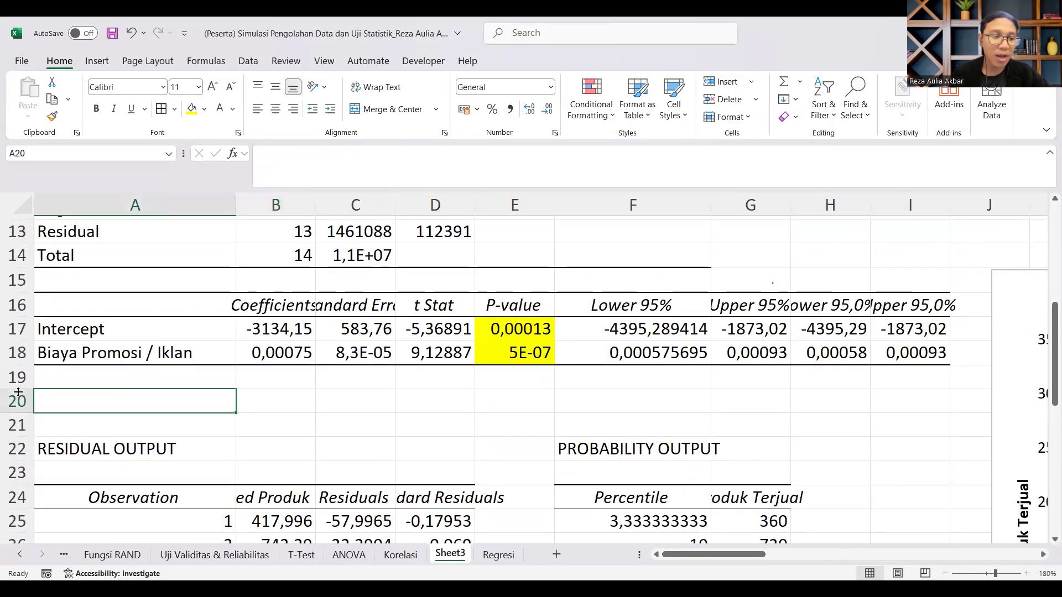
drag(16, 425, 16, 378)
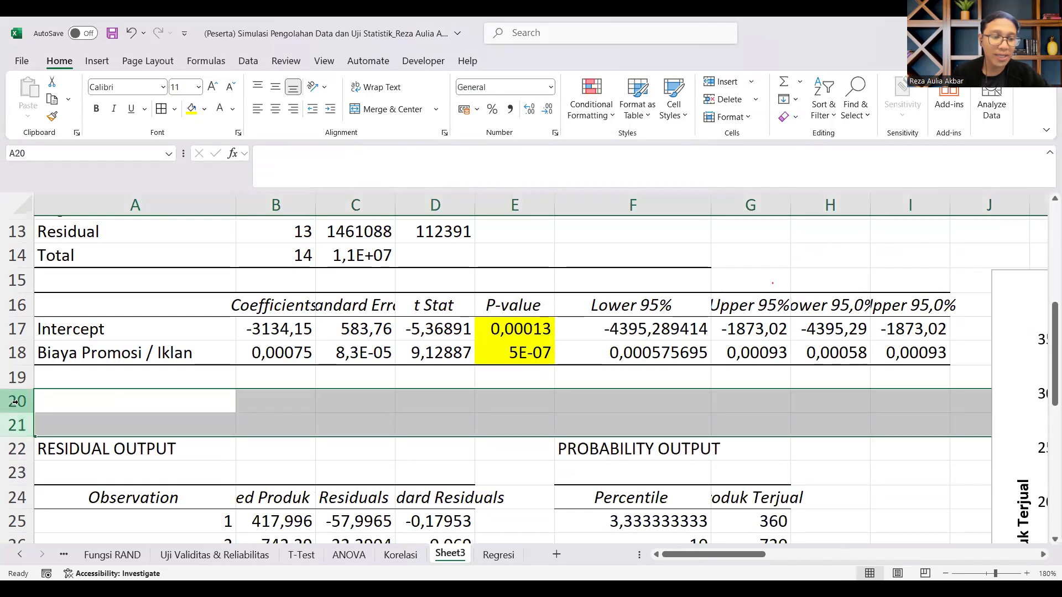
right_click(17, 401)
click(68, 271)
click(57, 416)
drag(17, 425, 14, 399)
right_click(14, 399)
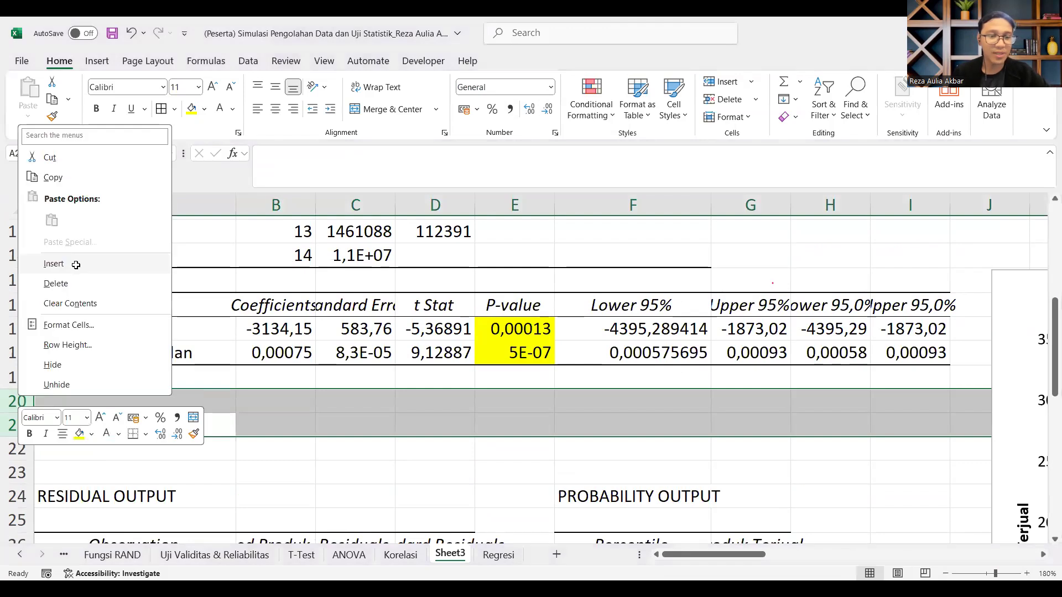
click(68, 271)
Step: Enter the label Biaya Promosi' in B20 and widen column B to fit it
click(277, 402)
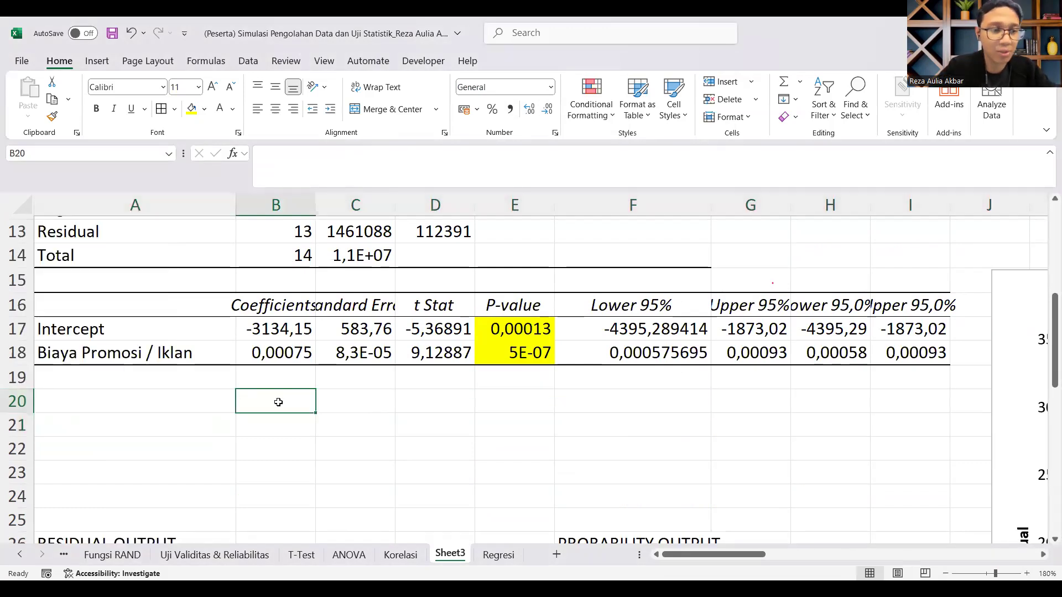
text(Biaya Prom)
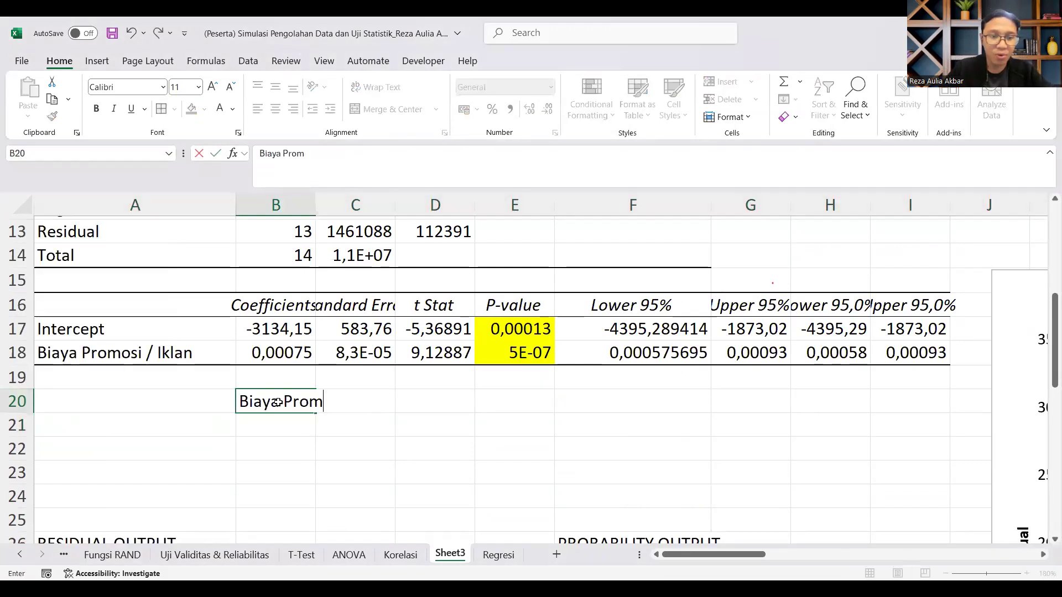
text(osi')
key(Return)
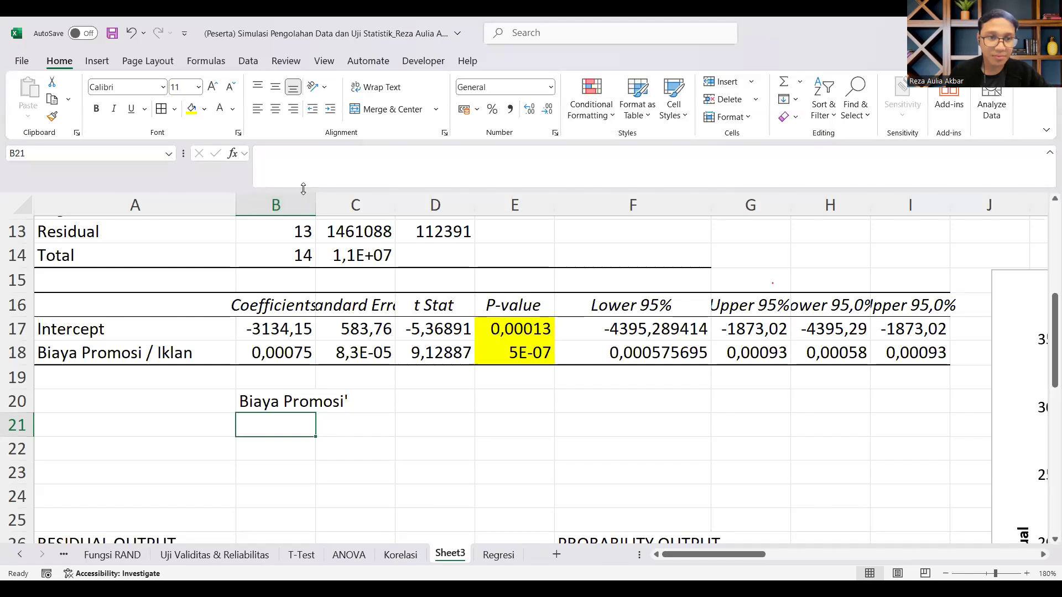
drag(319, 194, 319, 194)
double_click(320, 194)
Step: Enter X in C20 and remove the trailing apostrophe from the Biaya Promosi label in B20
click(446, 407)
text(X)
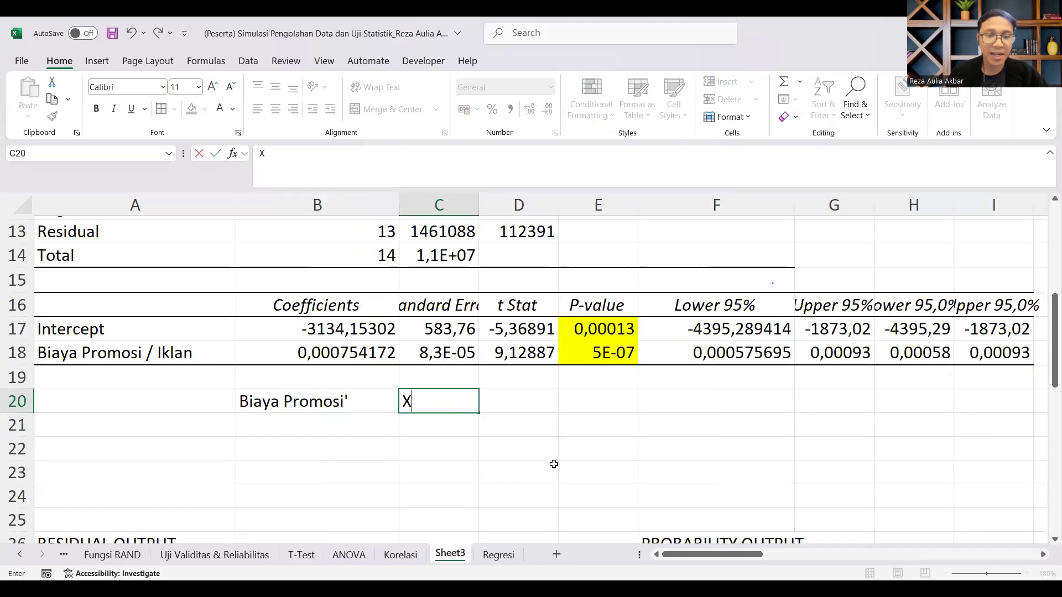
click(555, 465)
click(391, 402)
double_click(391, 402)
key(BackSpace)
key(Return)
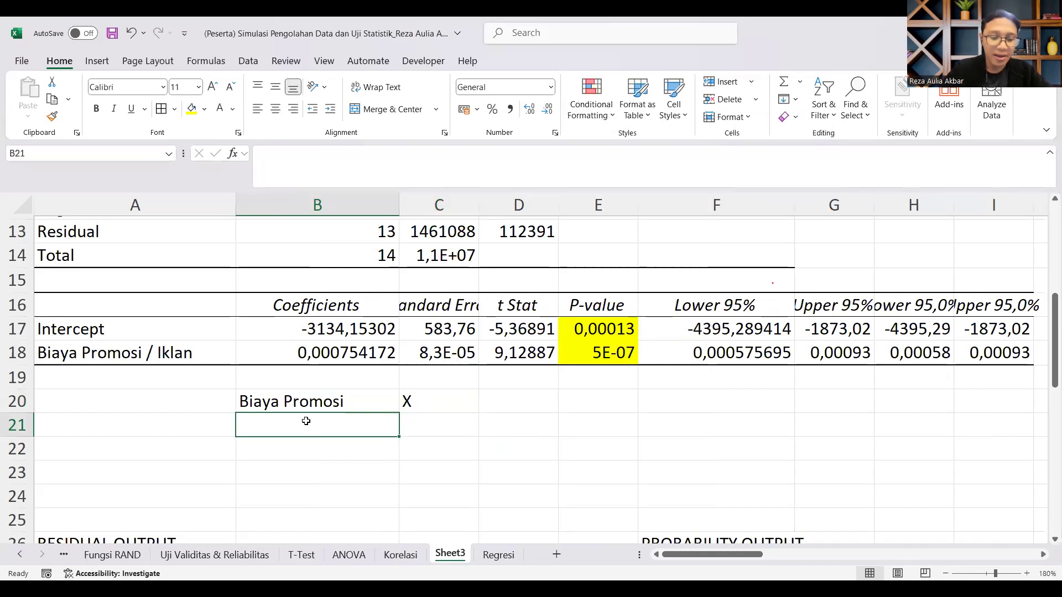
Step: Enter the label Estimasi Jumlah Produk Terjual in B21 and widen column B until the text fits
text(P)
key(BackSpace)
text(Es)
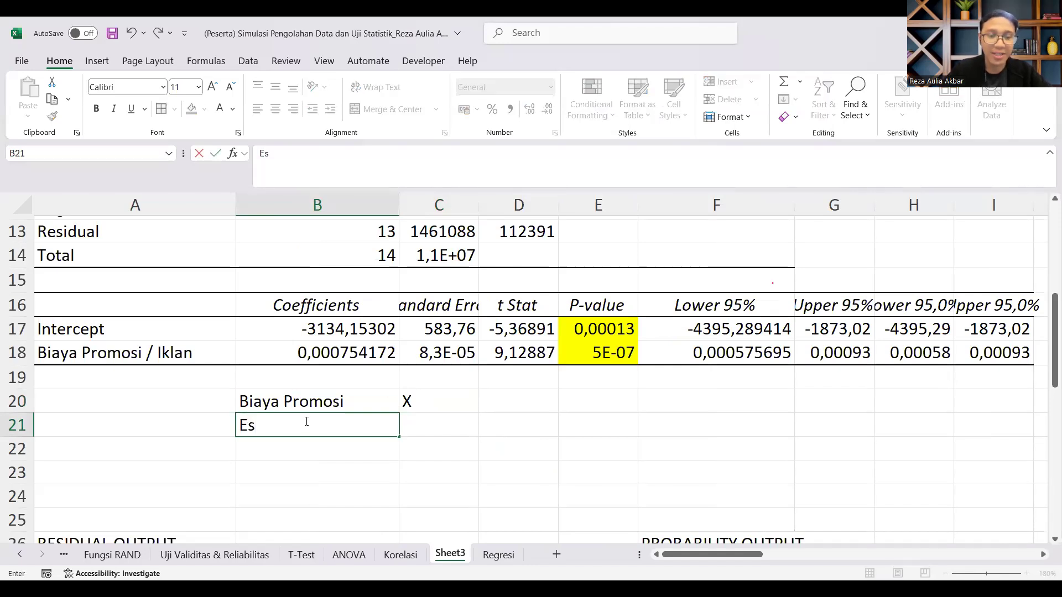
text(timasi )
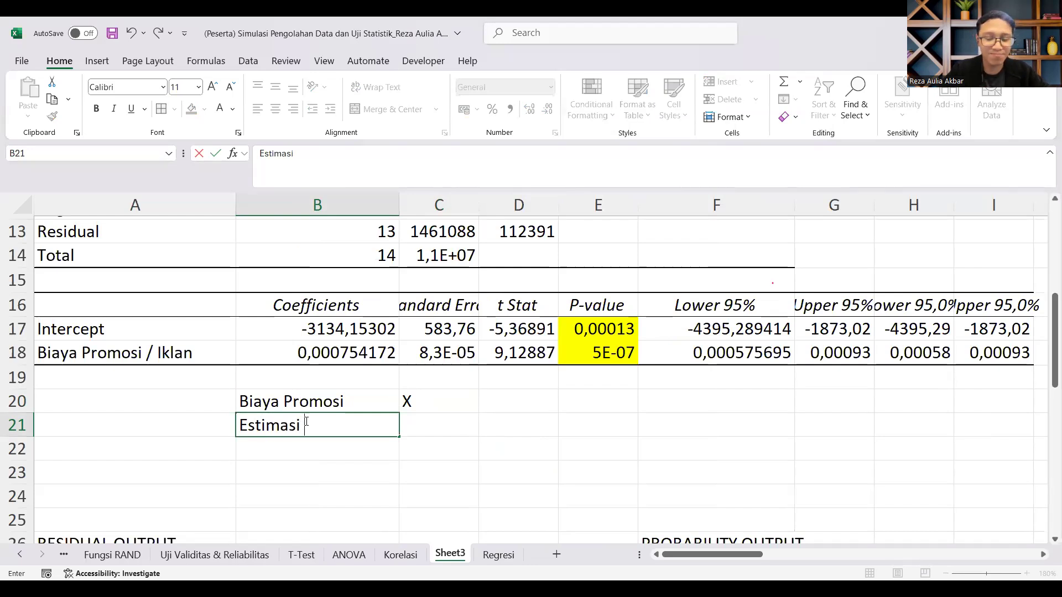
text(Jumlah Prp)
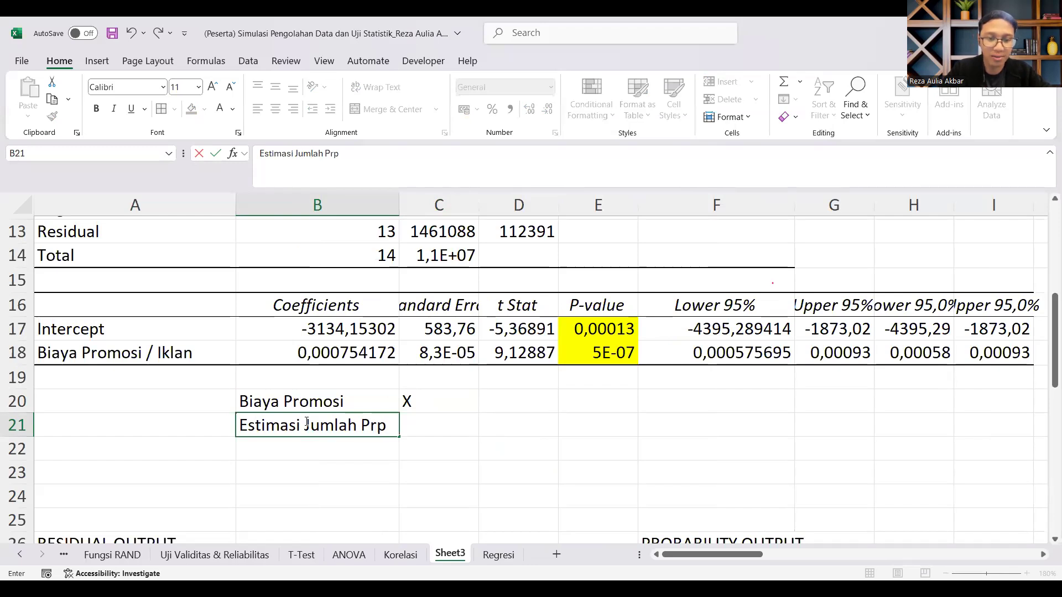
key(BackSpace)
text(oduk Terjual)
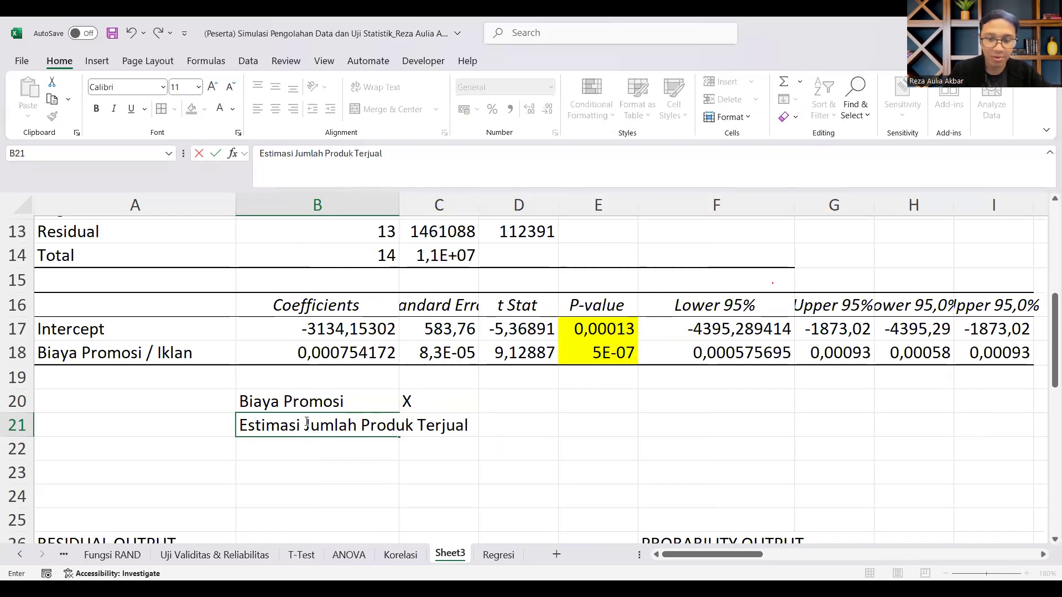
key(Return)
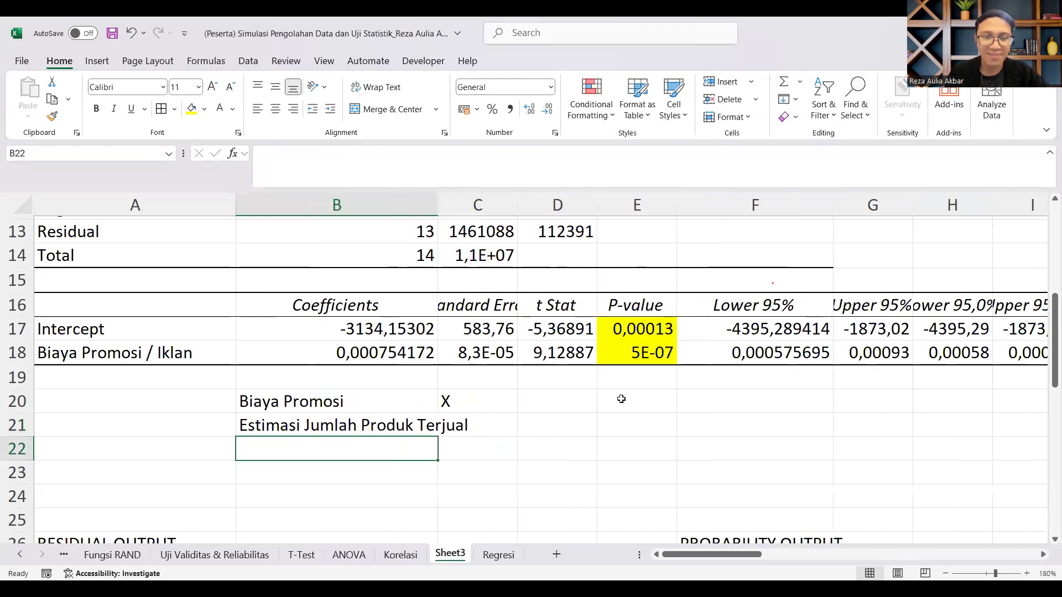
drag(399, 206, 538, 205)
Step: Enter the estimation formula =(B18*C20)+B17 in C21, beside the Estimasi Jumlah Produk Terjual label
click(583, 440)
click(583, 429)
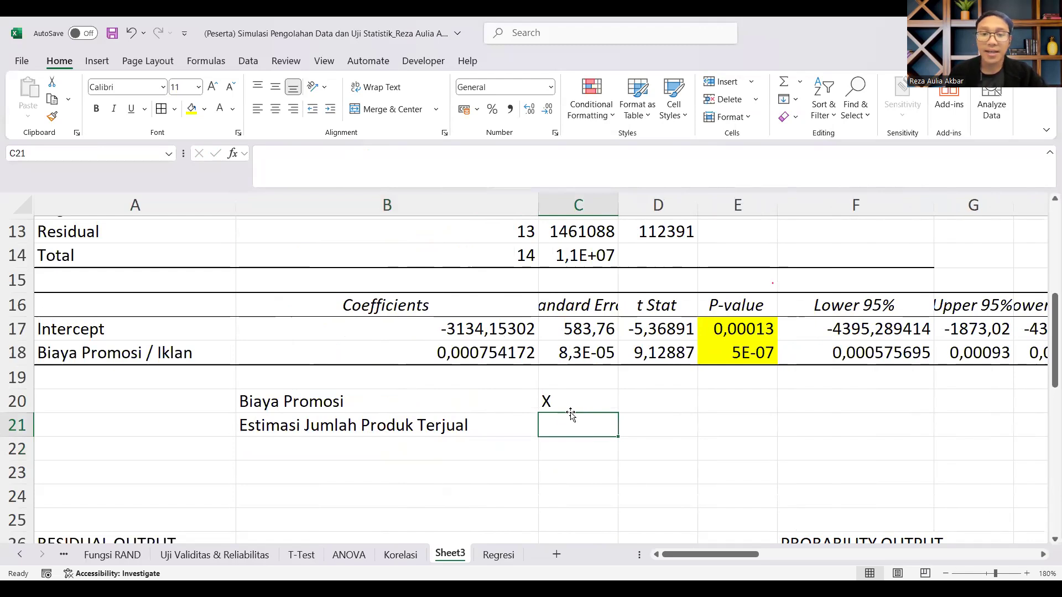
text(=)
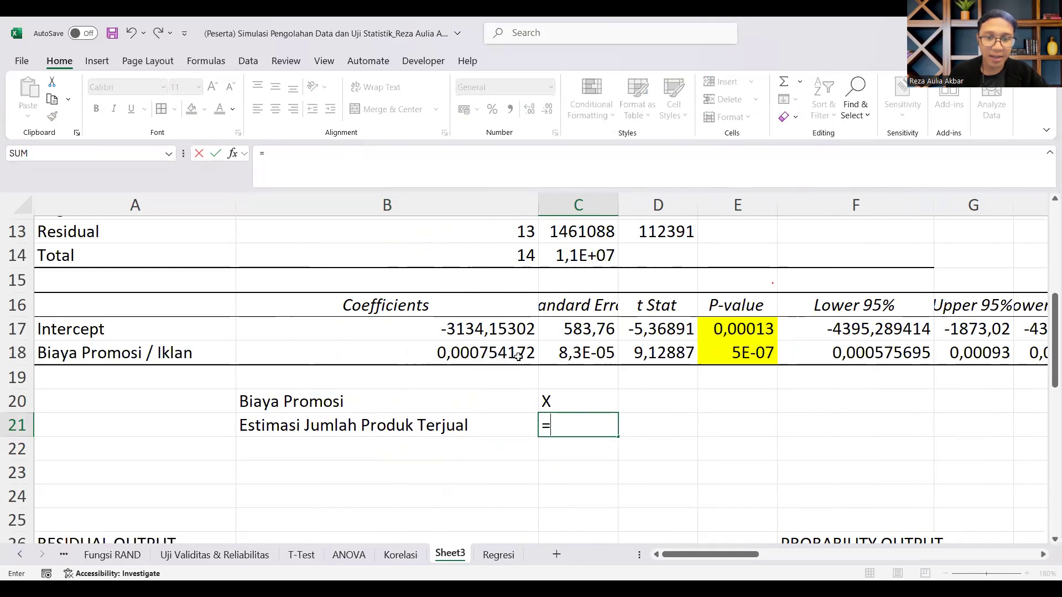
text(()
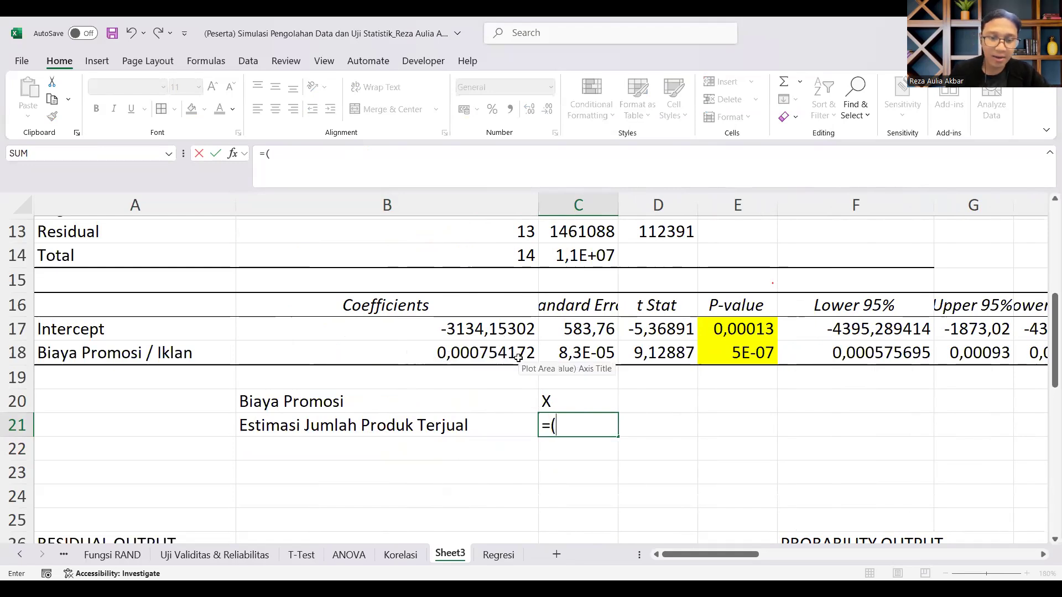
click(425, 353)
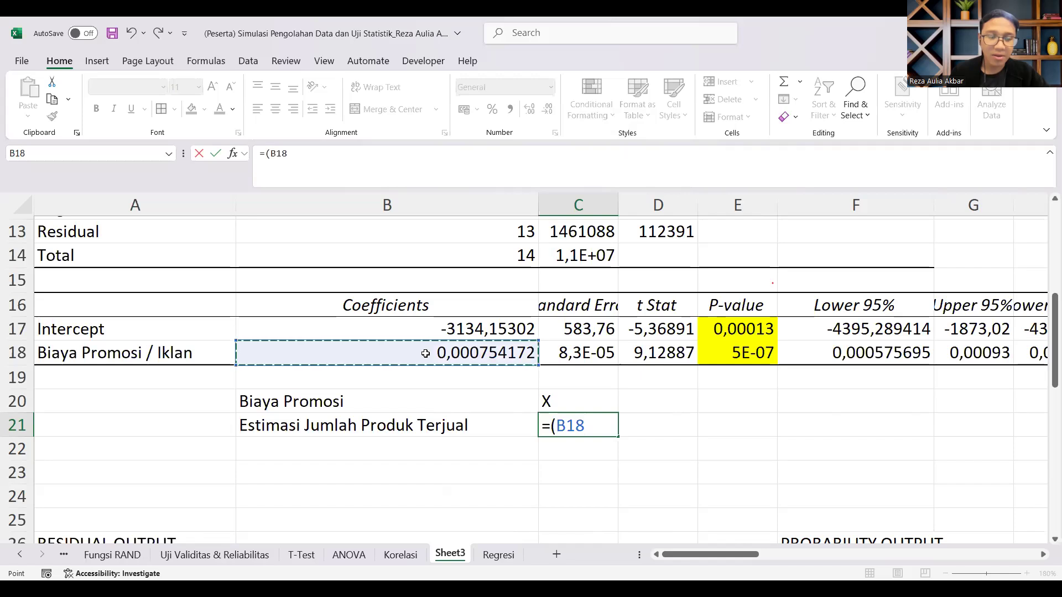
text(*)
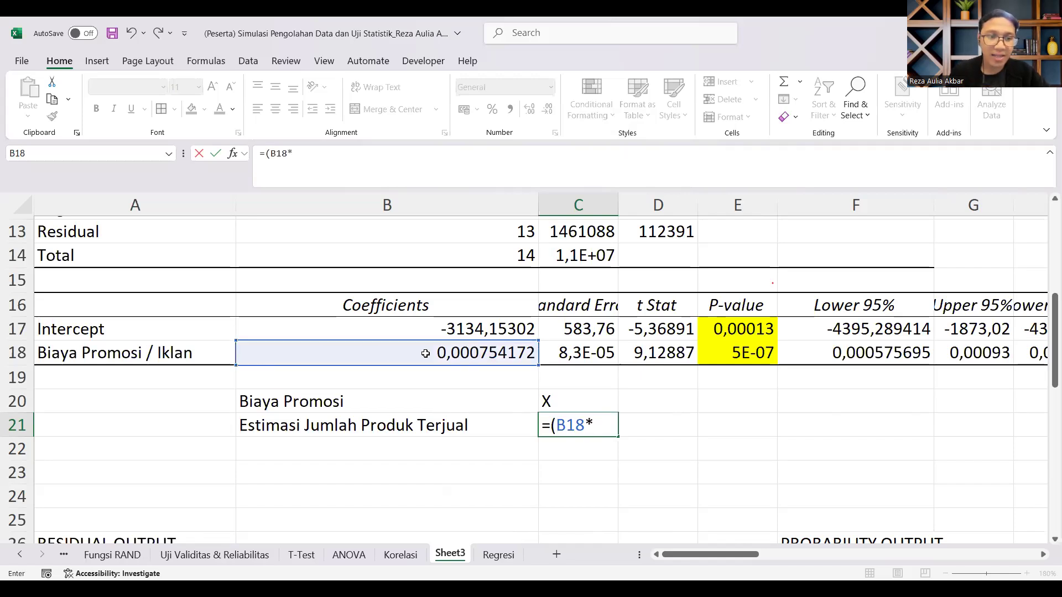
click(575, 402)
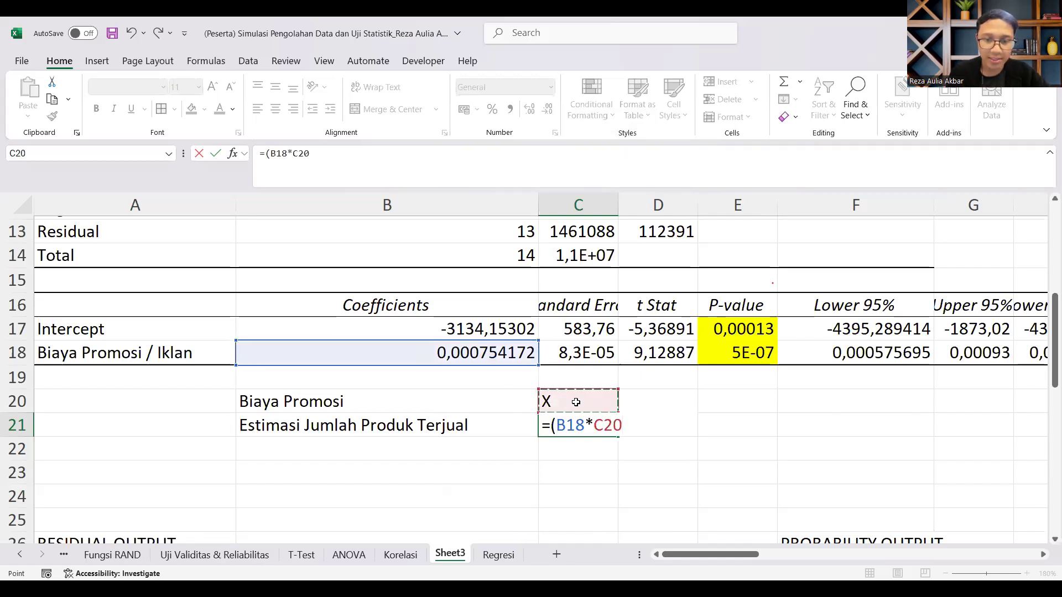
text()+)
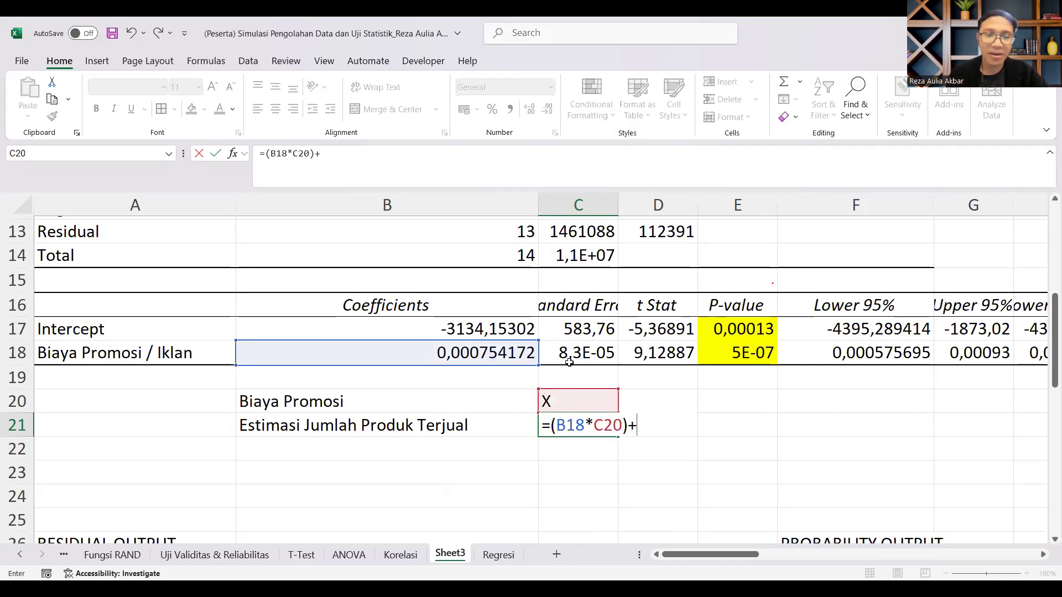
click(484, 329)
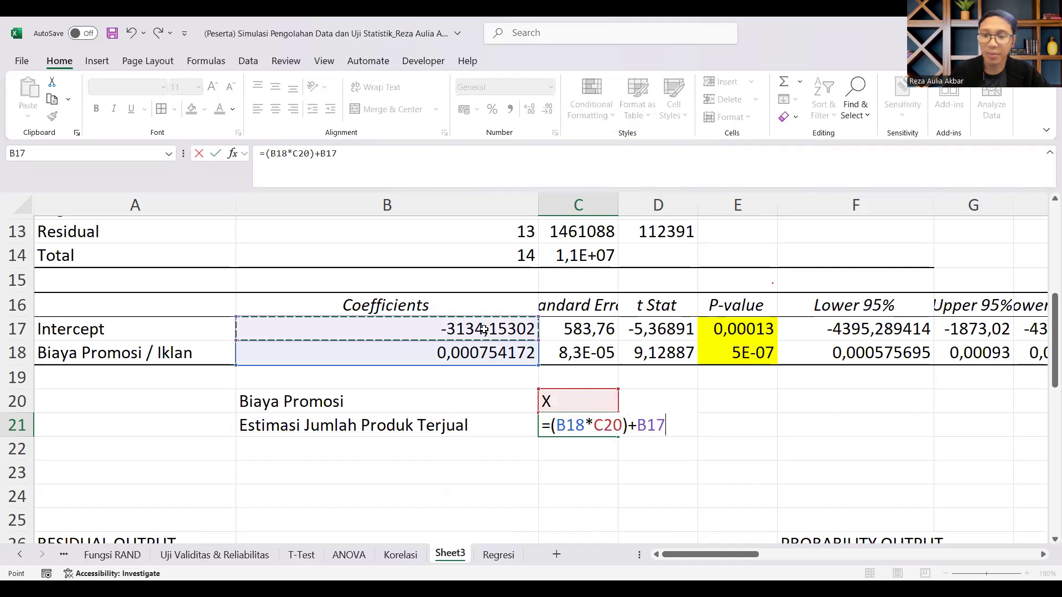
key(Return)
Step: Add an example coefficient row below Biaya Promosi / Iklan, with Variabel in A19 and 0,98 in B19
click(66, 378)
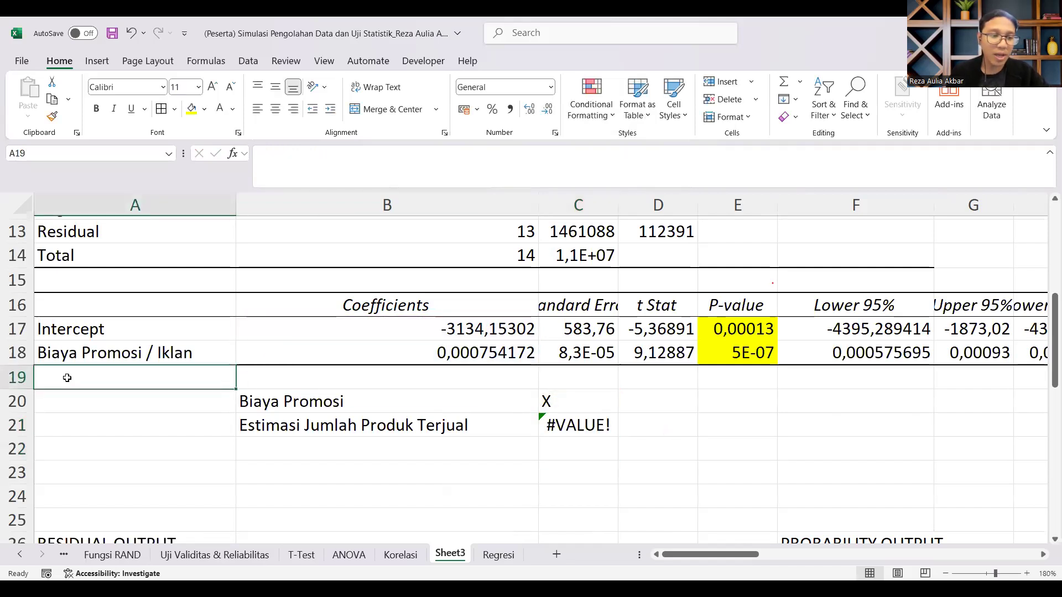
text(Biaa)
key(BackSpace)
key(BackSpace)
key(BackSpace)
key(BackSpace)
text(ar)
key(BackSpace)
key(BackSpace)
text(vari)
key(BackSpace)
key(BackSpace)
key(BackSpace)
key(BackSpace)
text(Variabel)
key(Tab)
text(0,98)
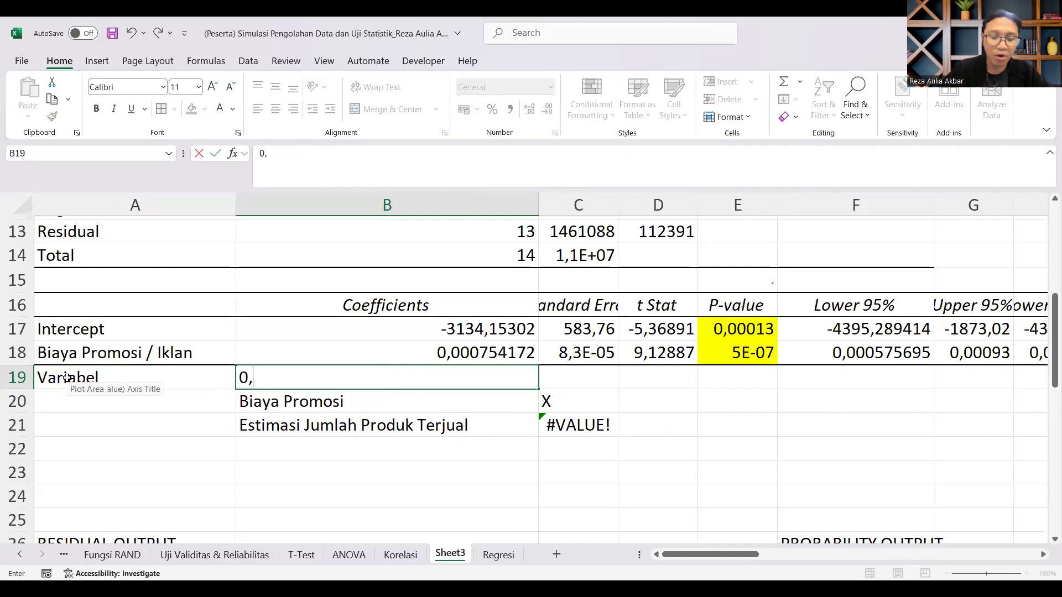
key(Return)
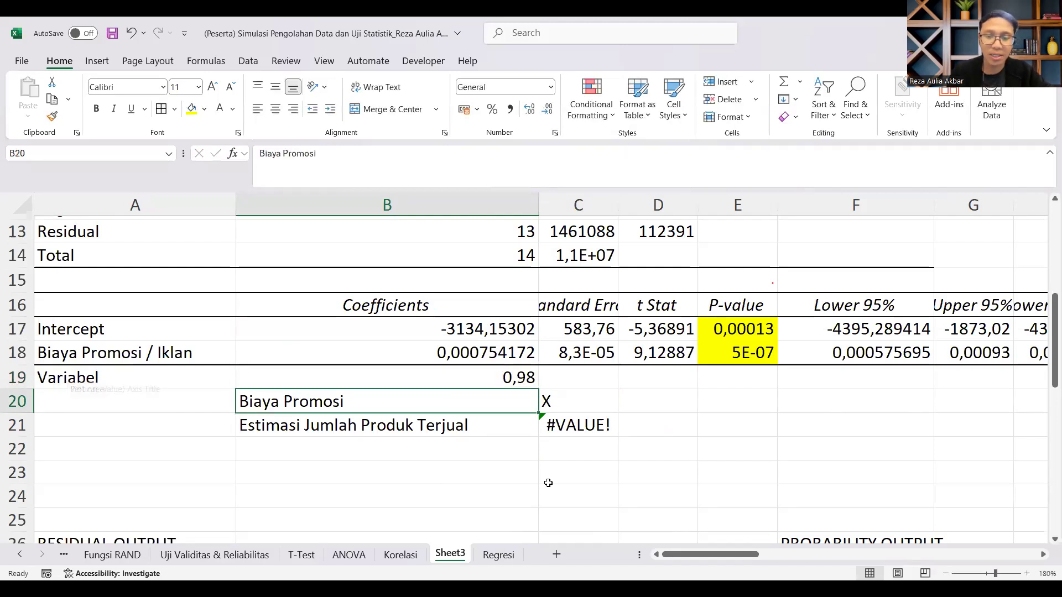
Step: Replace the X placeholder for Biaya Promosi in C20 with 0
double_click(576, 425)
key(Escape)
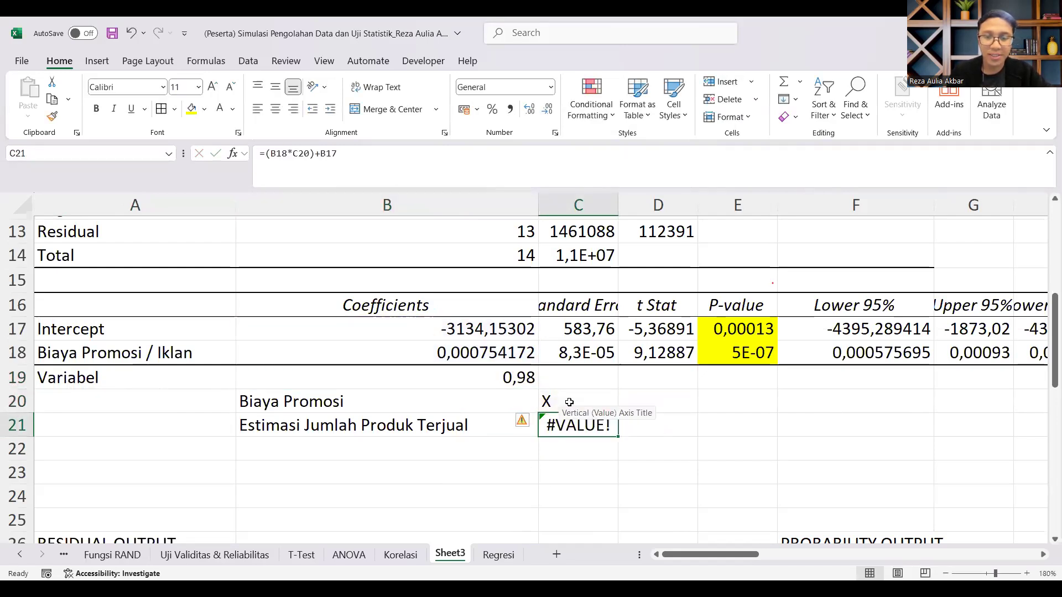
click(571, 407)
text(0)
click(808, 470)
Step: Try adding a term based on the B19 coefficient to the formula in C21, and restore it to =(B18*C20)+B17
click(597, 429)
double_click(598, 429)
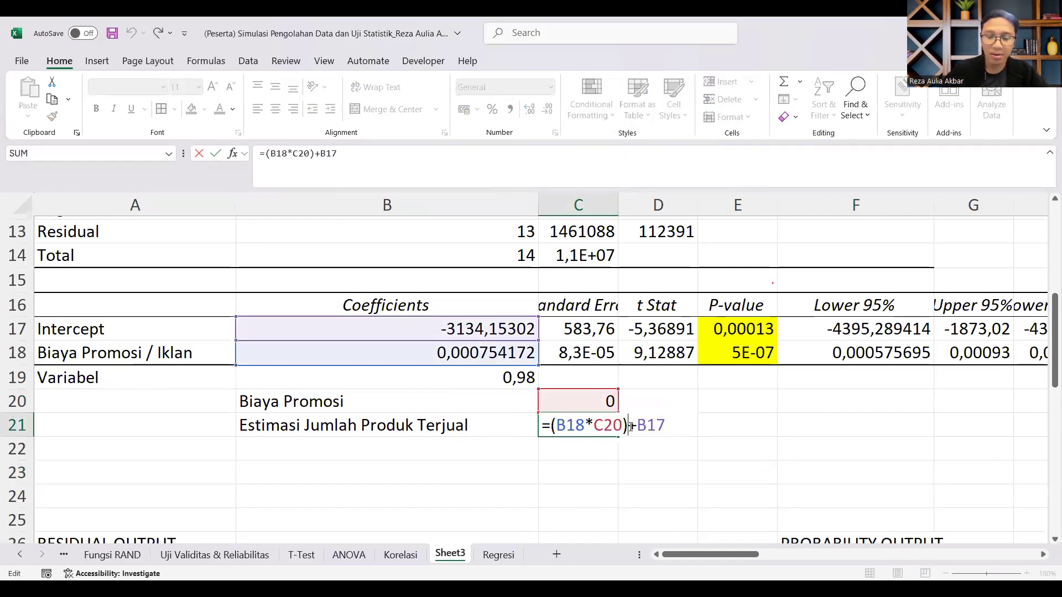
text(+()
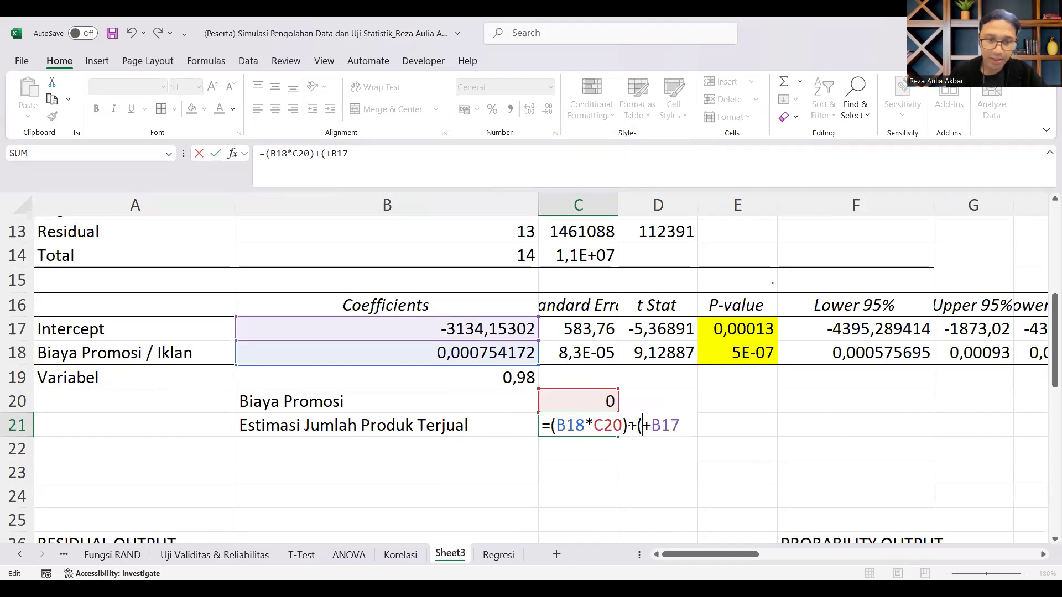
click(460, 381)
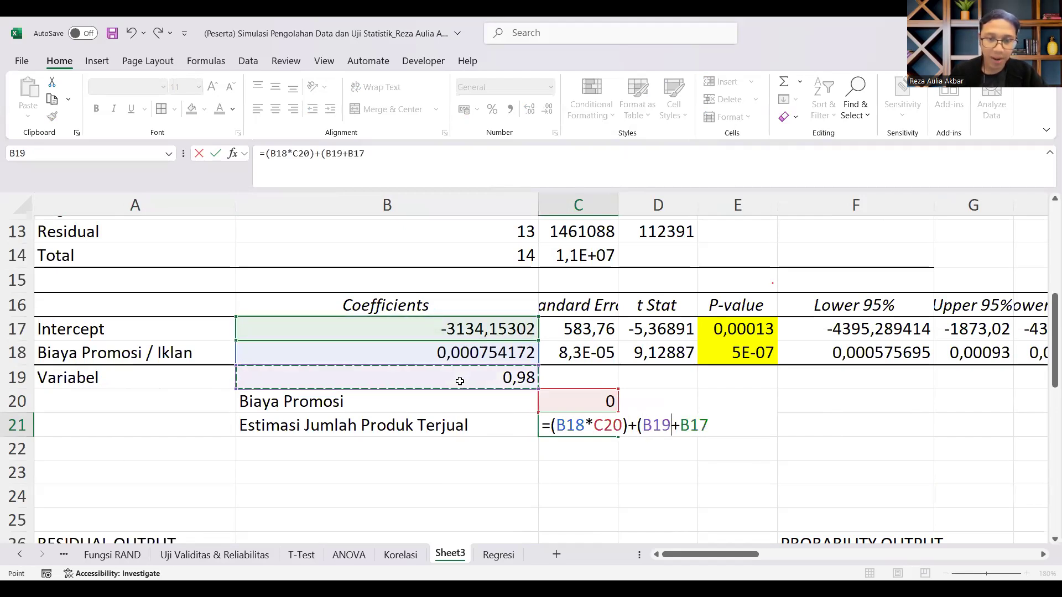
text(*)
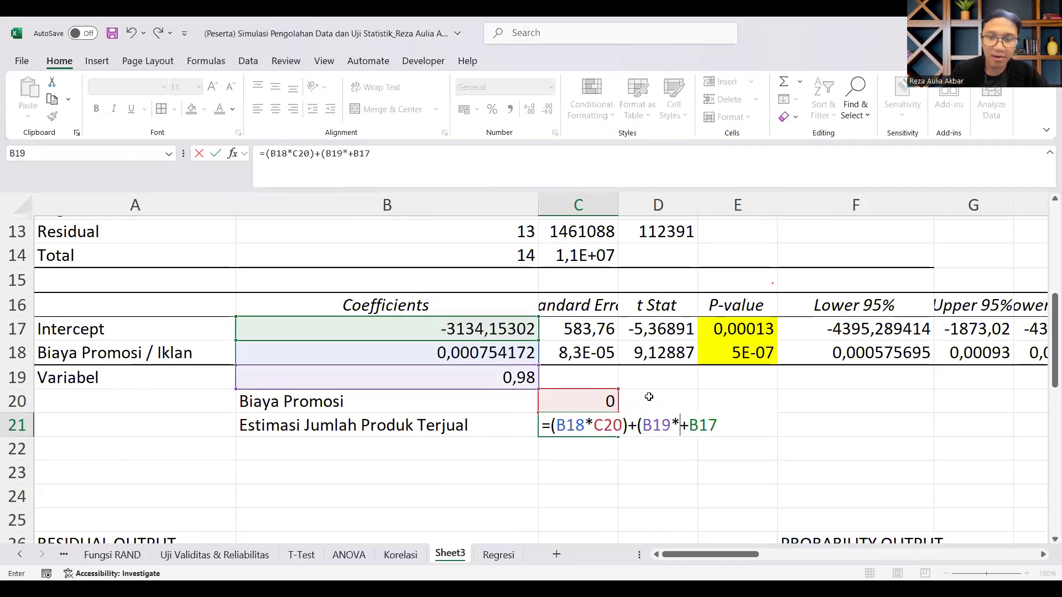
key(BackSpace)
key(BackSpace)
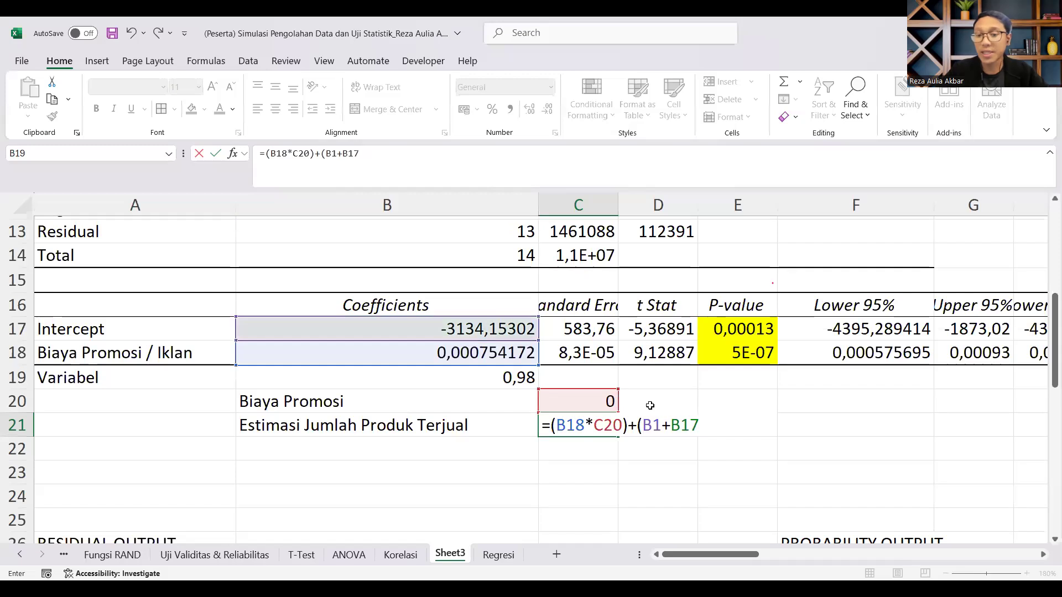
key(BackSpace)
key(BackSpace)
key(BackSpace)
key(Delete)
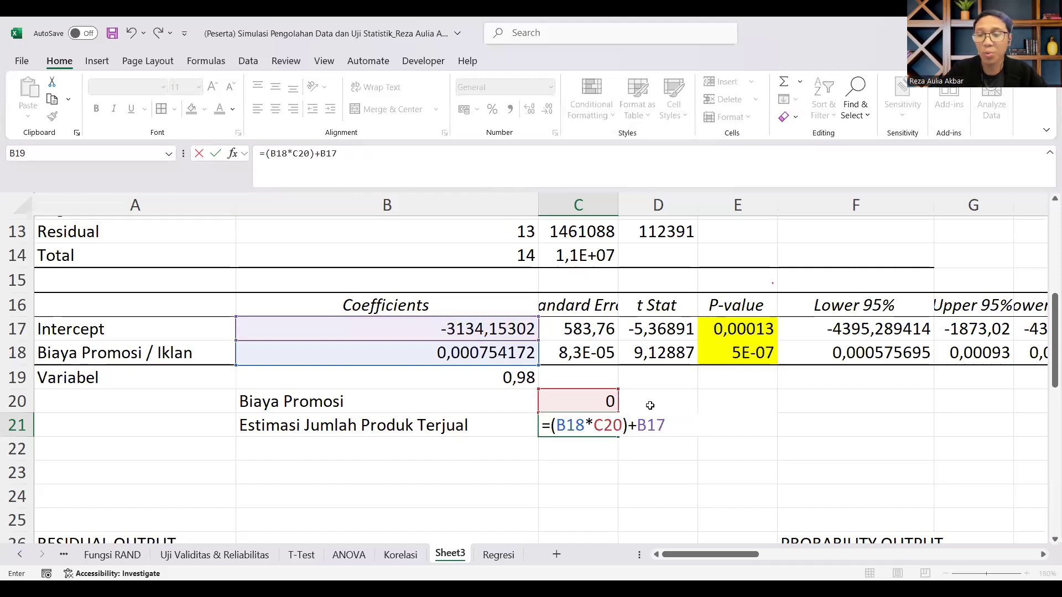
key(Return)
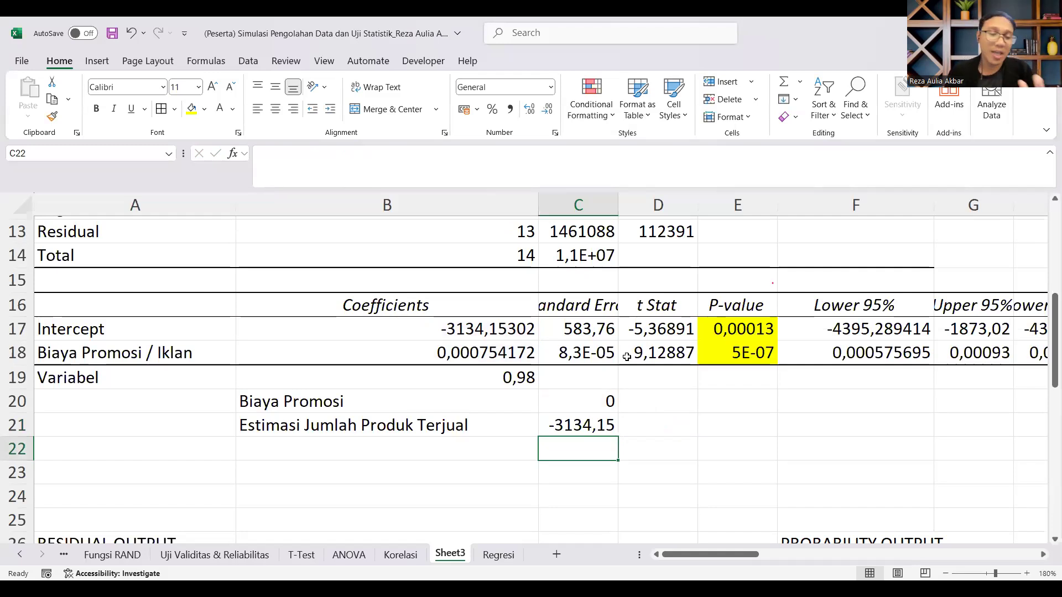
Step: Format the Biaya Promosi value in C20 as Currency and set it to 10000000
click(601, 404)
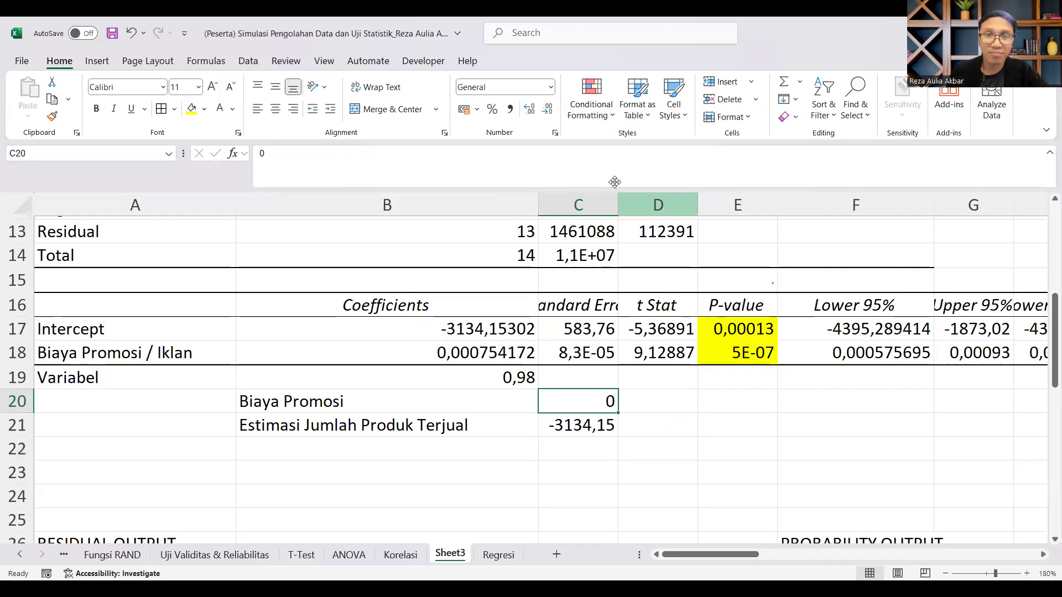
click(553, 90)
click(514, 176)
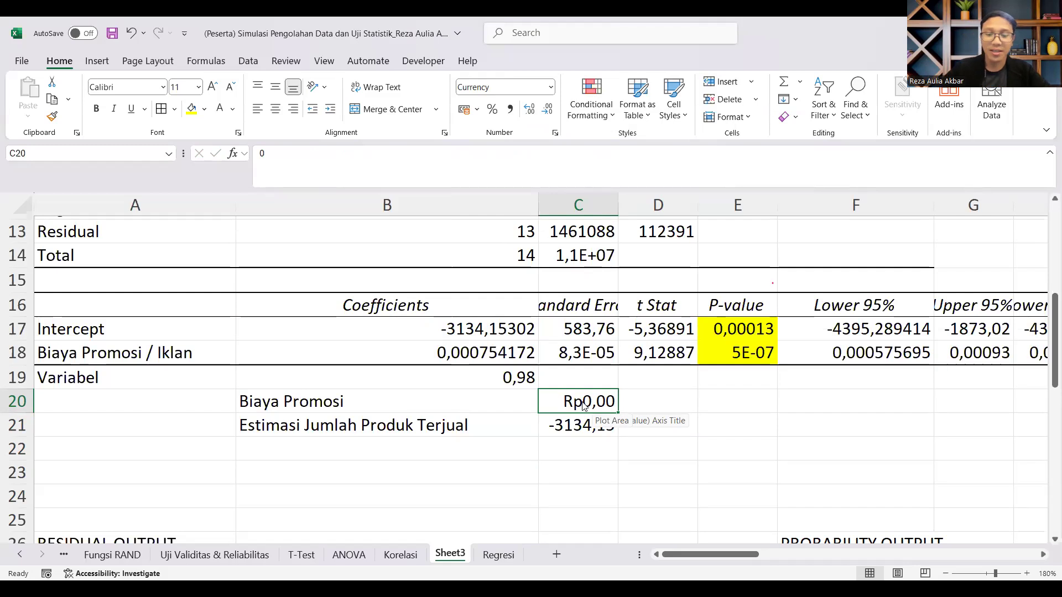
text(10.000.)
text(000000)
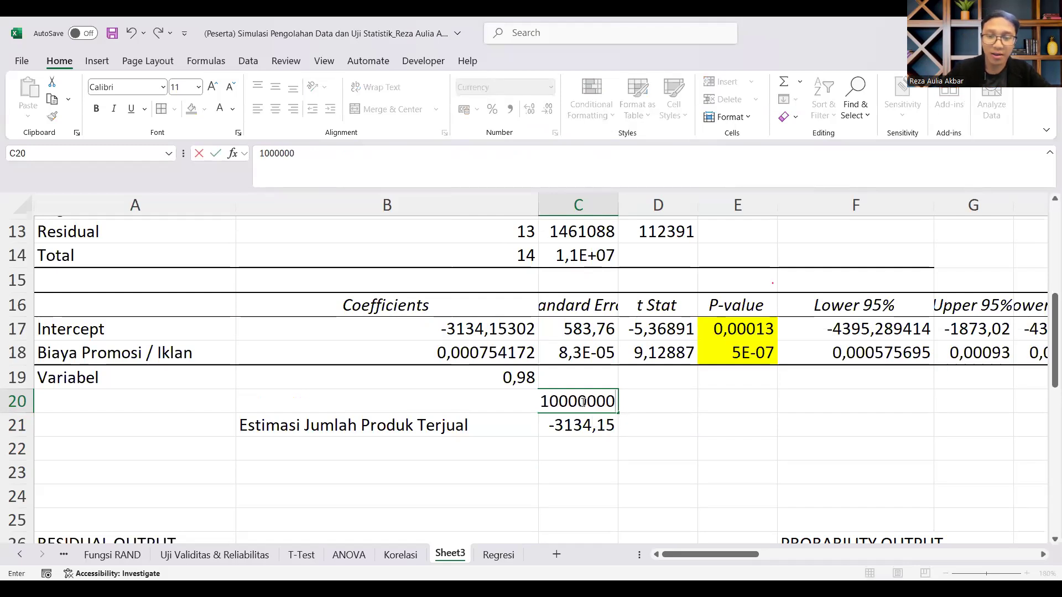
key(Return)
Step: Remove the decimal places from the estimate in C21 and the promotion cost in C20
click(547, 109)
click(547, 109)
click(548, 109)
click(547, 109)
click(547, 109)
click(547, 109)
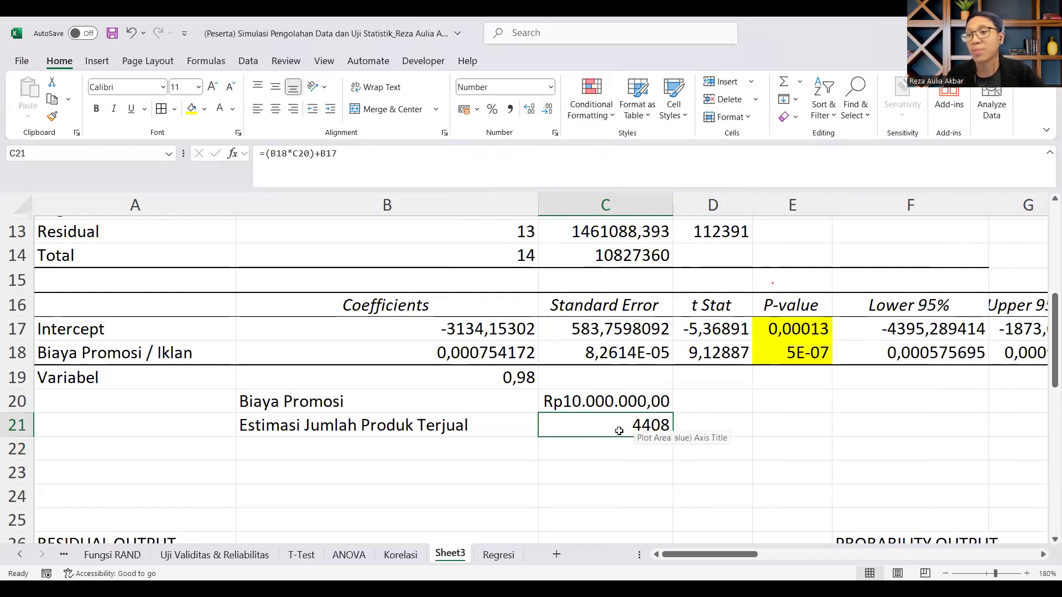
key(Up)
click(547, 109)
click(547, 109)
Step: Set the Biaya Promosi value in C20 to 1000000
click(324, 156)
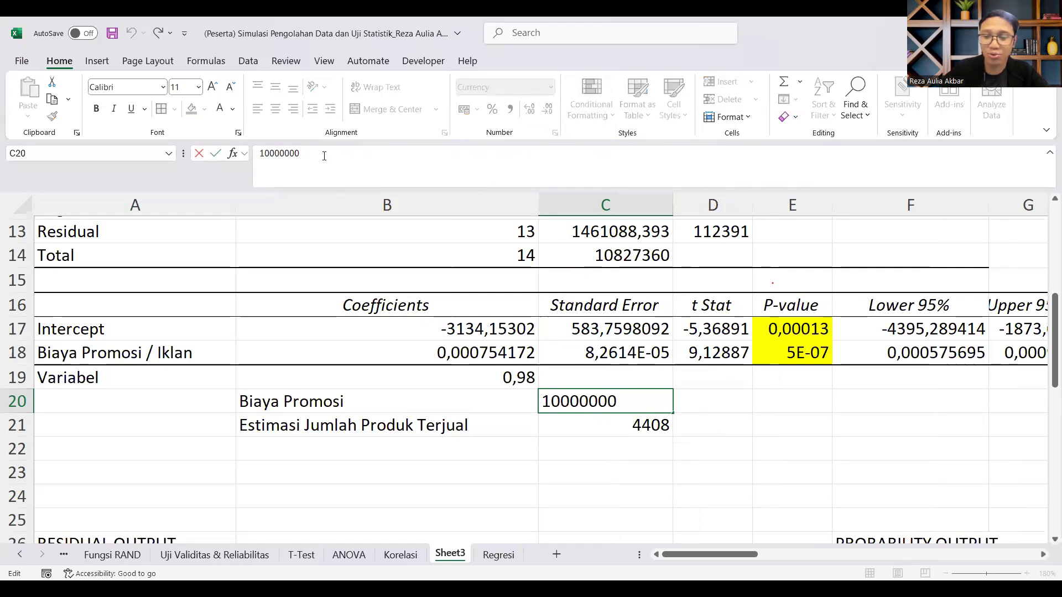
key(BackSpace)
key(Return)
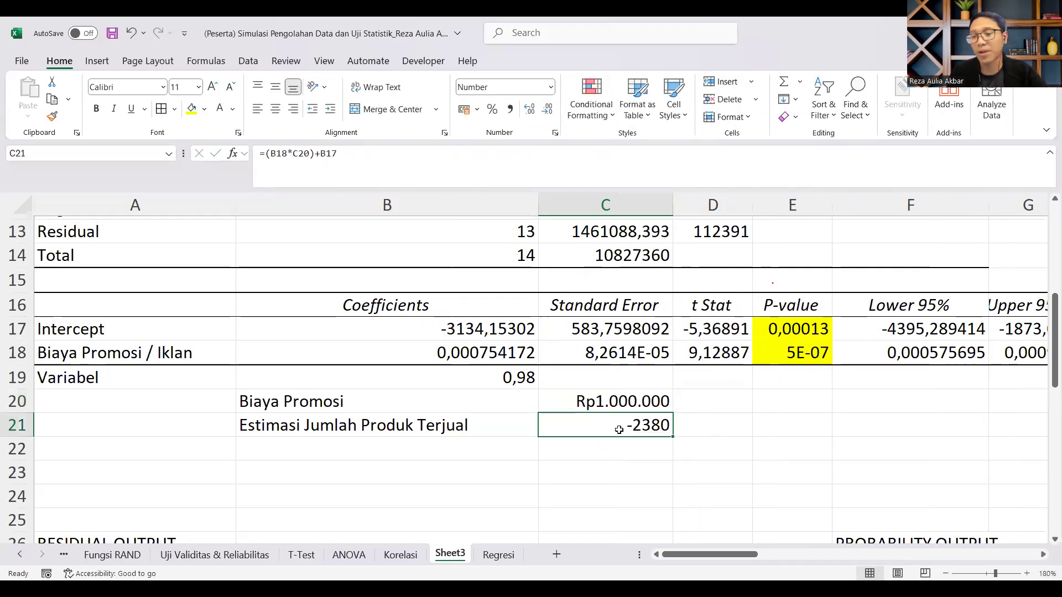
Step: Set the Biaya Promosi value in C20 to 7000000
key(Up)
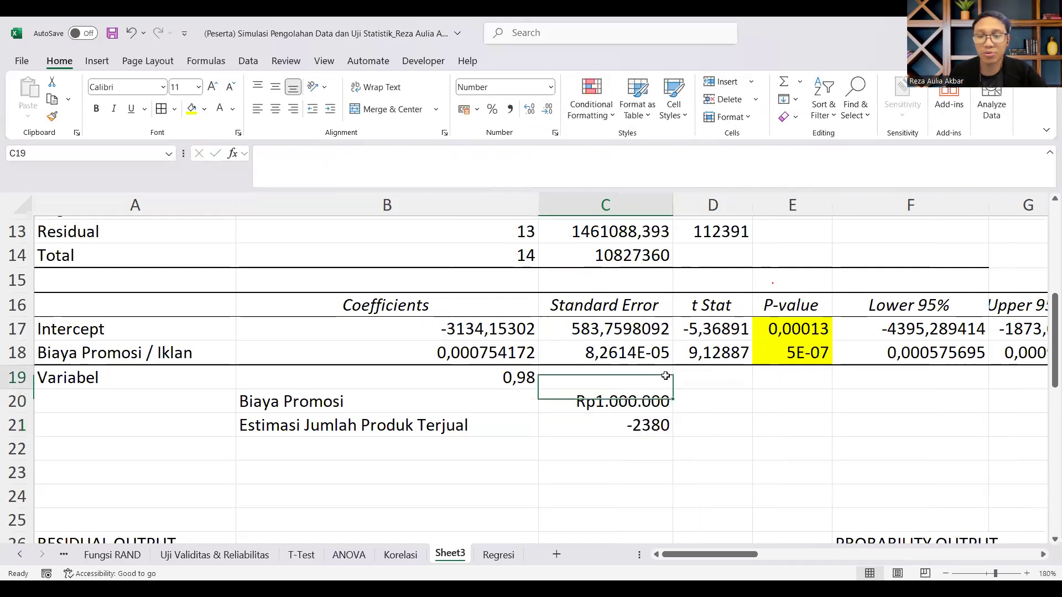
click(305, 147)
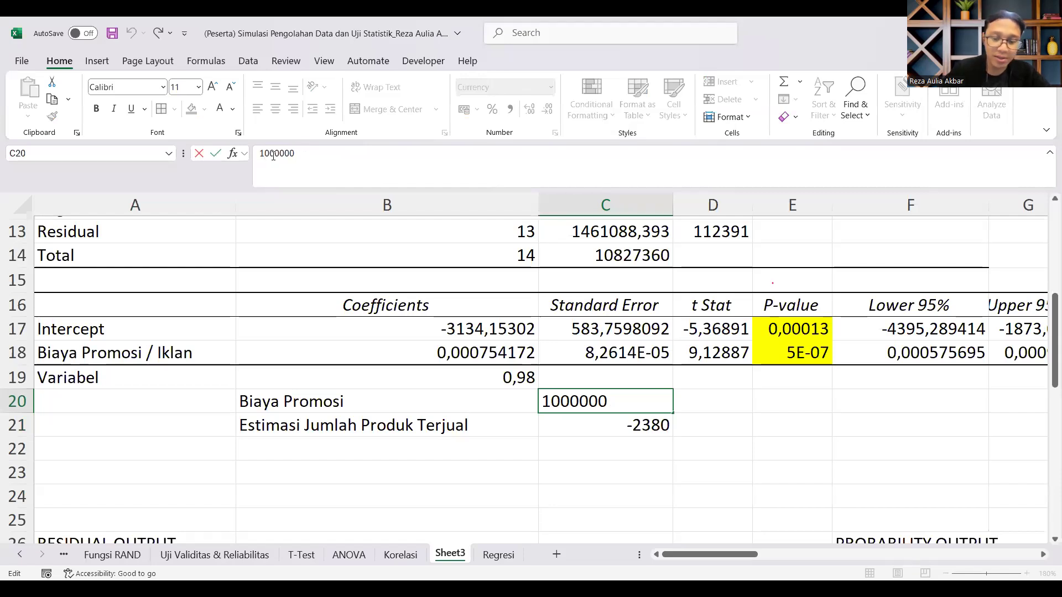
key(BackSpace)
text(7)
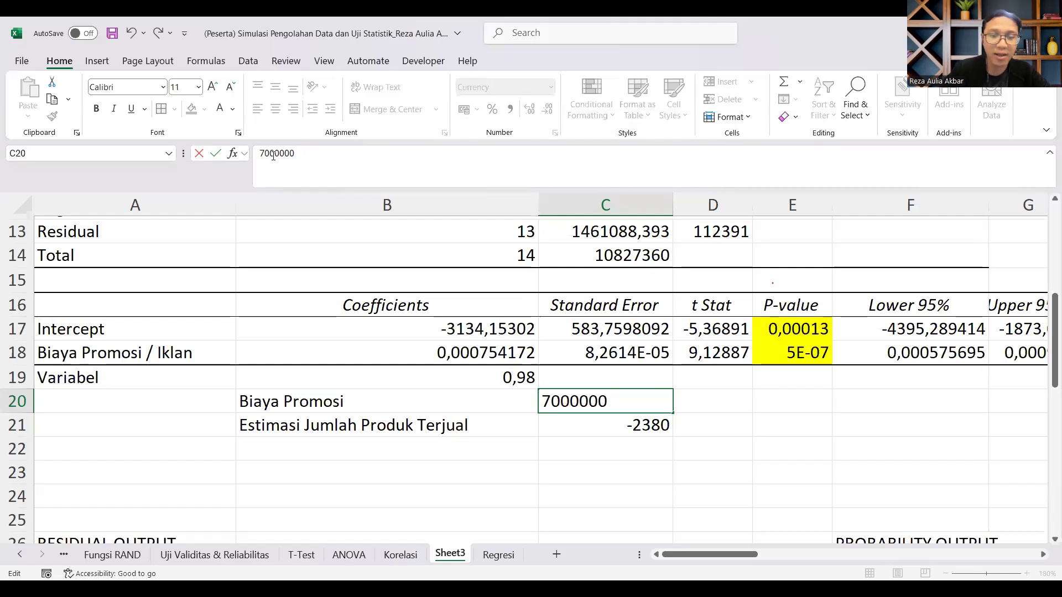
key(Return)
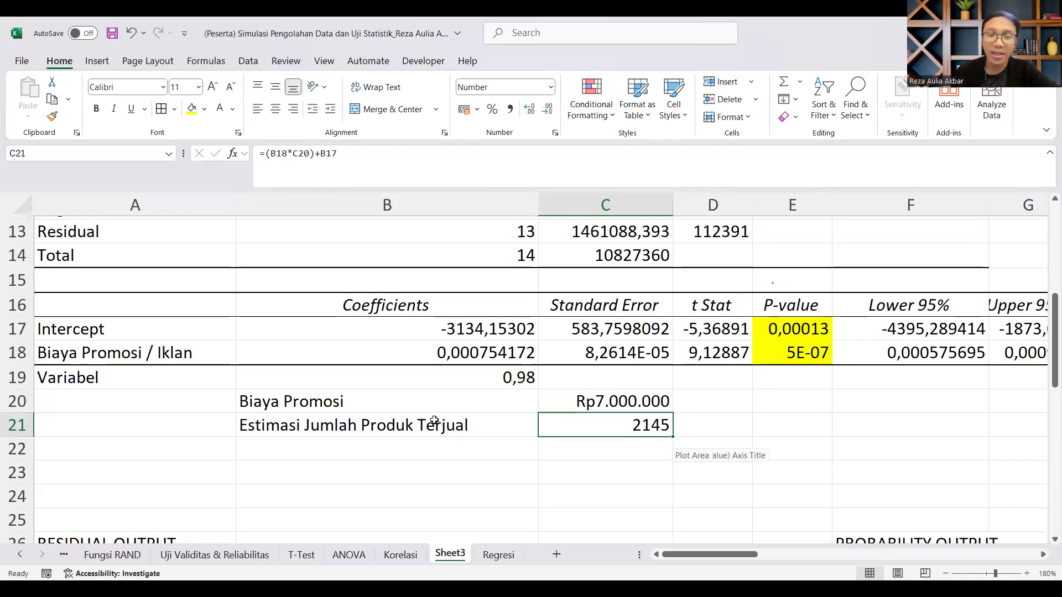
Step: Highlight the R Square row in the regression statistics and look over the rest of the regression output
scroll(372, 389, up, 4)
drag(196, 320, 574, 329)
scroll(560, 351, down, 12)
scroll(696, 484, down, 3)
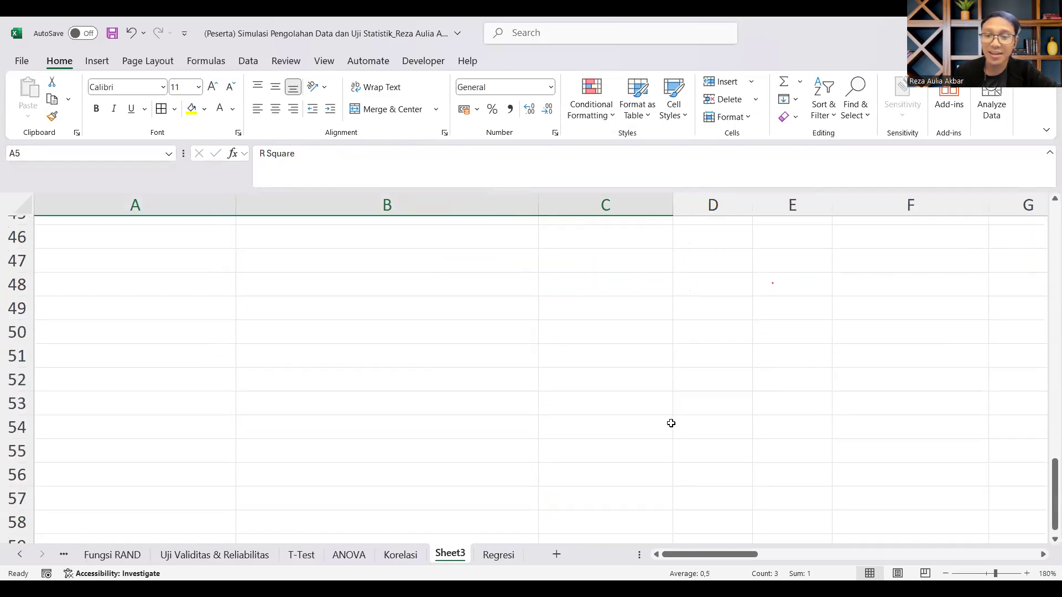
scroll(671, 424, up, 10)
drag(660, 356, 395, 312)
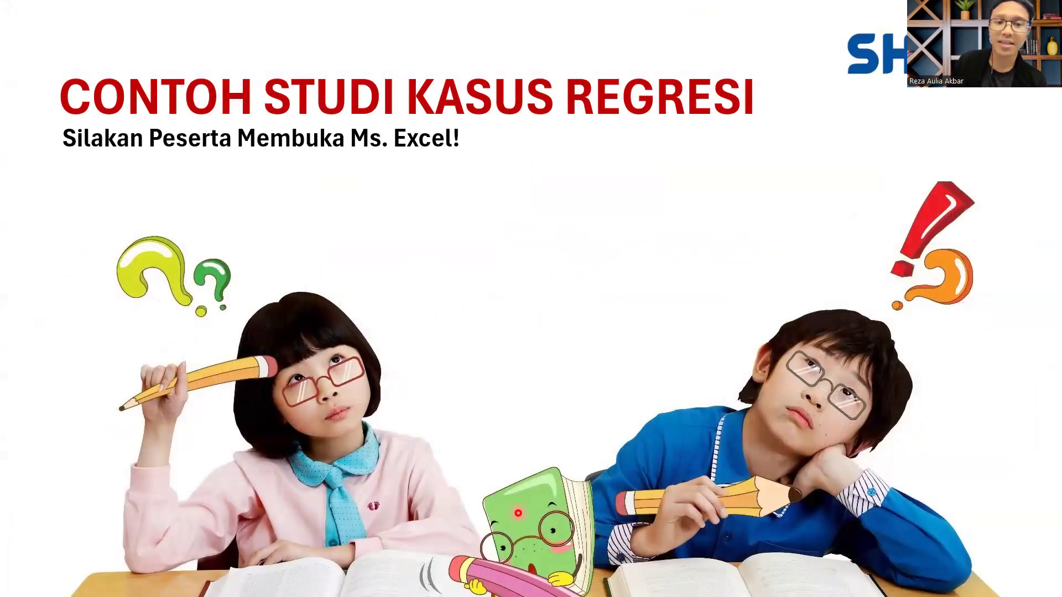
key(Right)
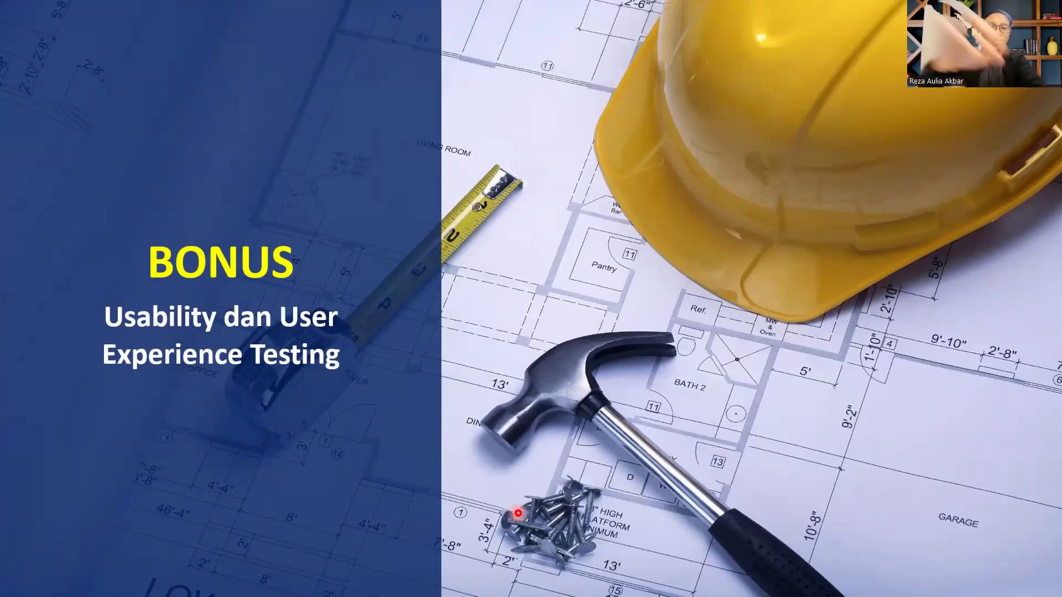
key(Right)
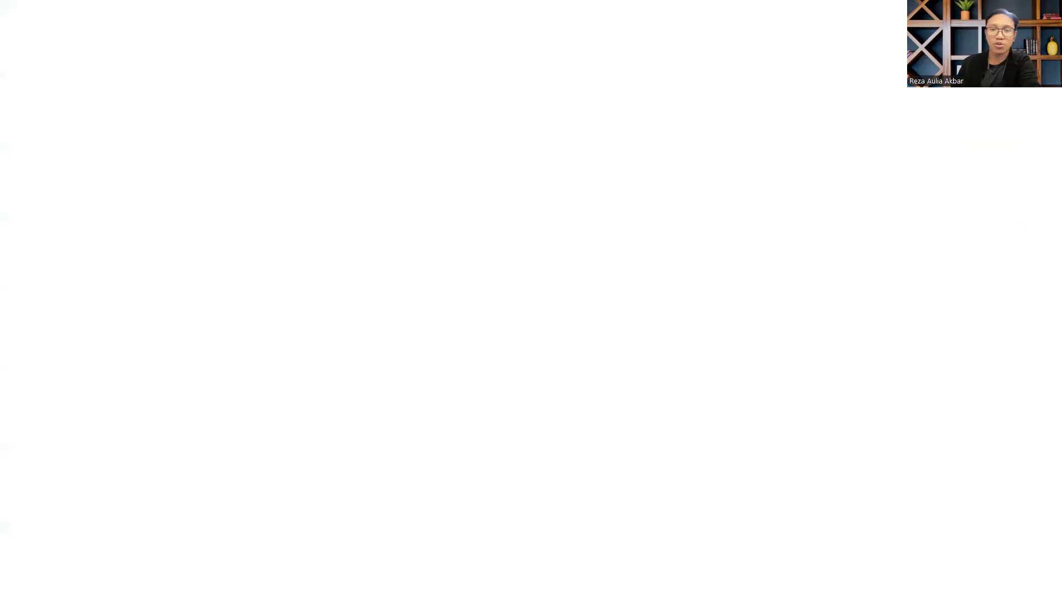
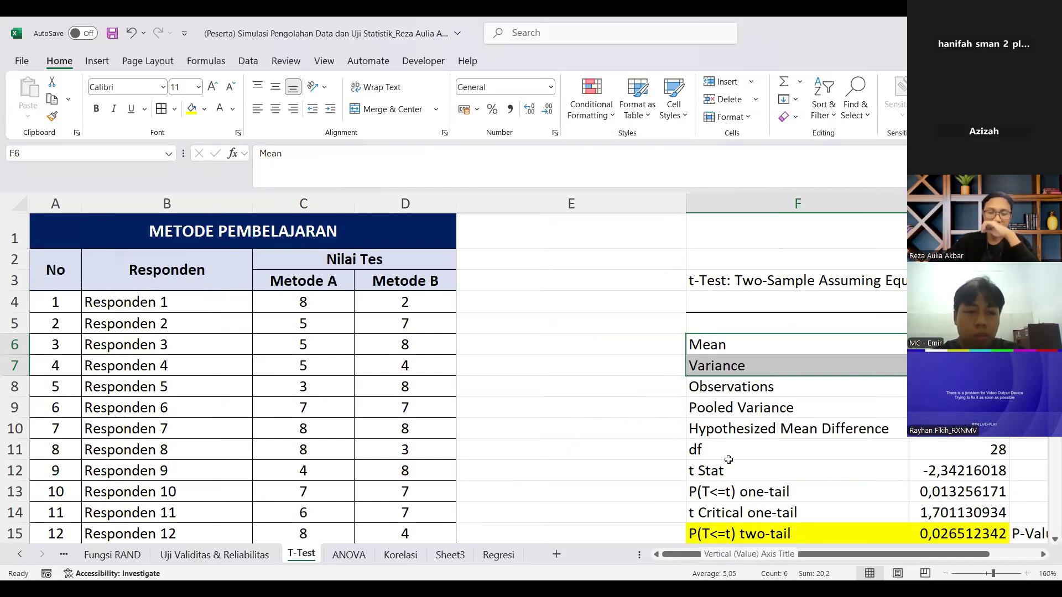
Step: Insert a new blank worksheet directly after the T-Test sheet
click(336, 282)
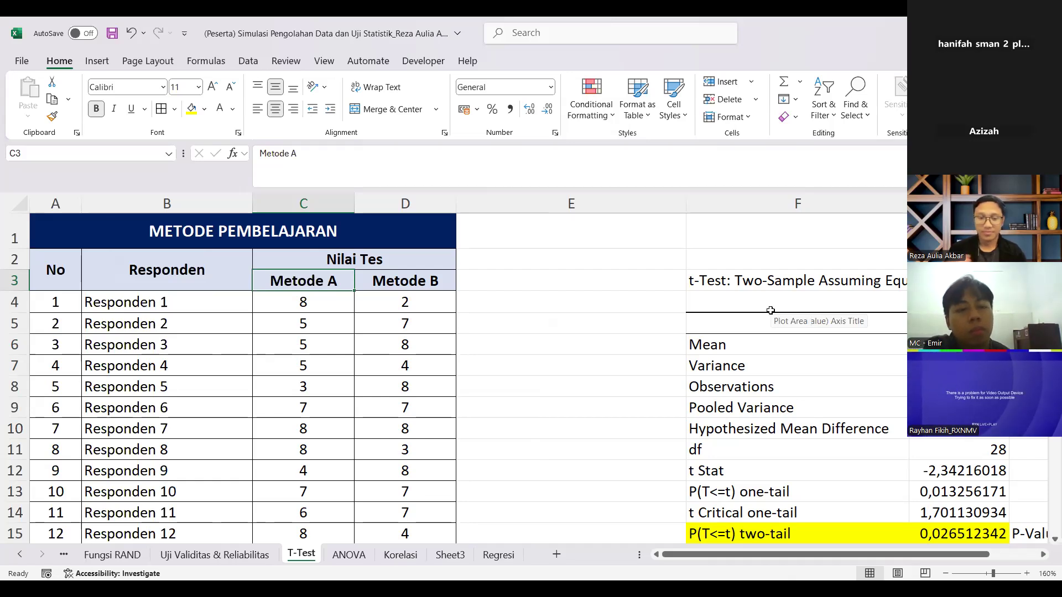
click(557, 553)
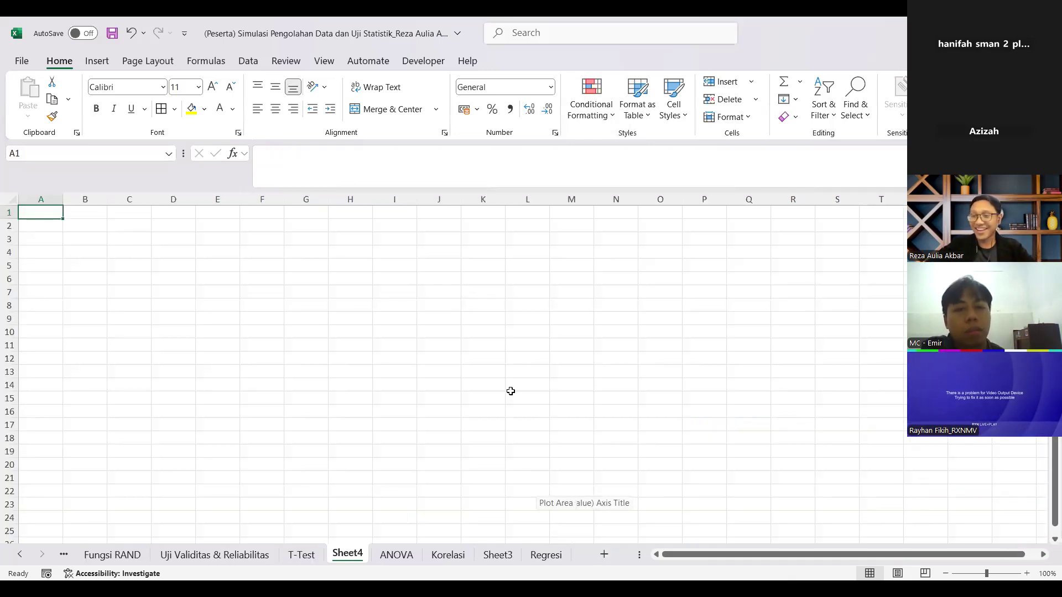
click(141, 244)
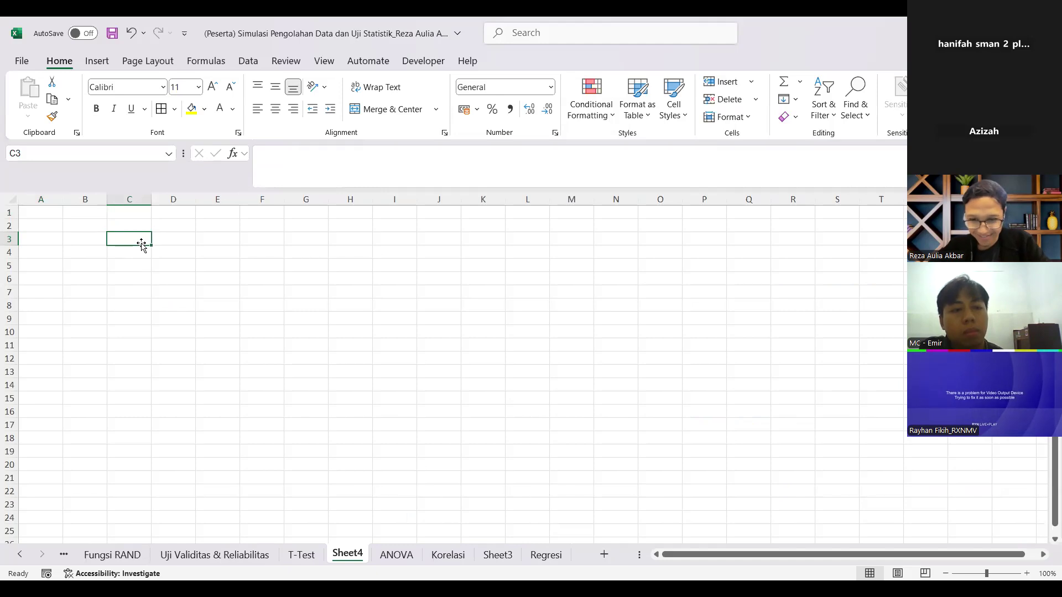
click(1027, 574)
click(1027, 574)
click(1027, 574)
click(1027, 574)
click(1027, 574)
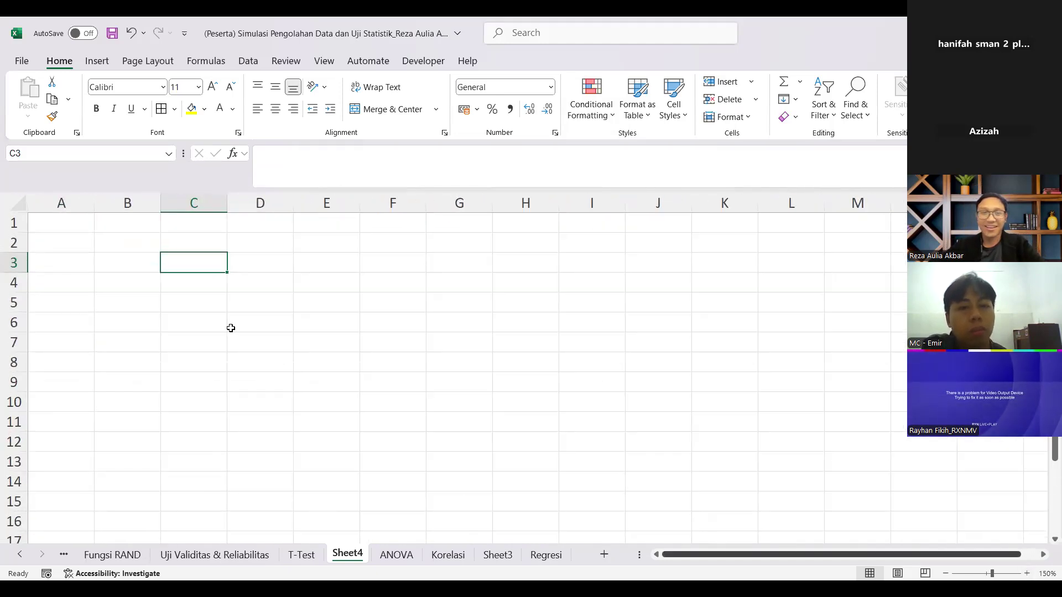
Step: Enter "Kesadahan Air" in C3 and widen column C to fit the title
click(197, 278)
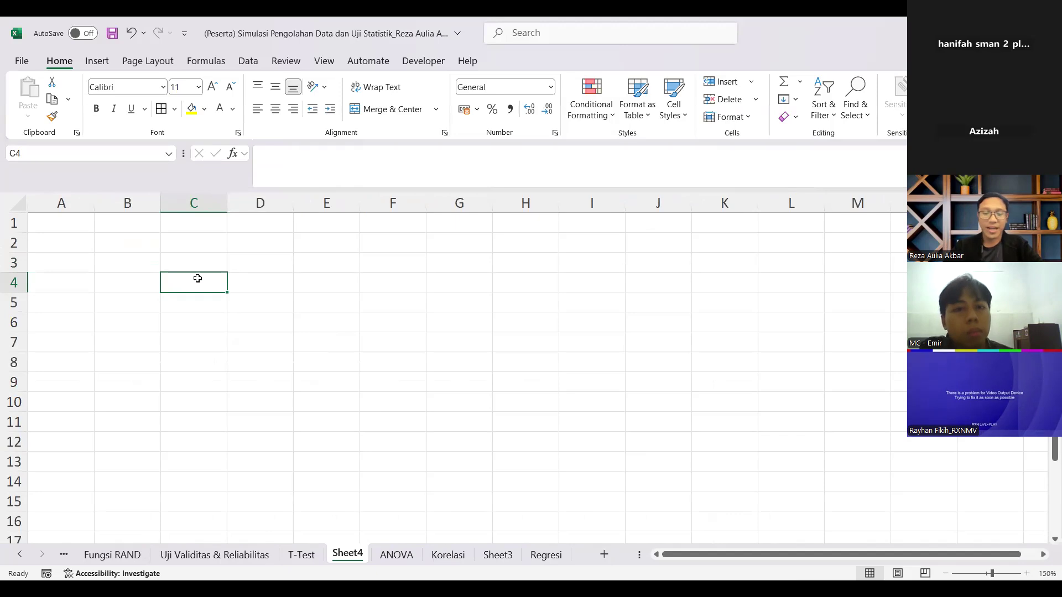
key(Up)
text(Ke)
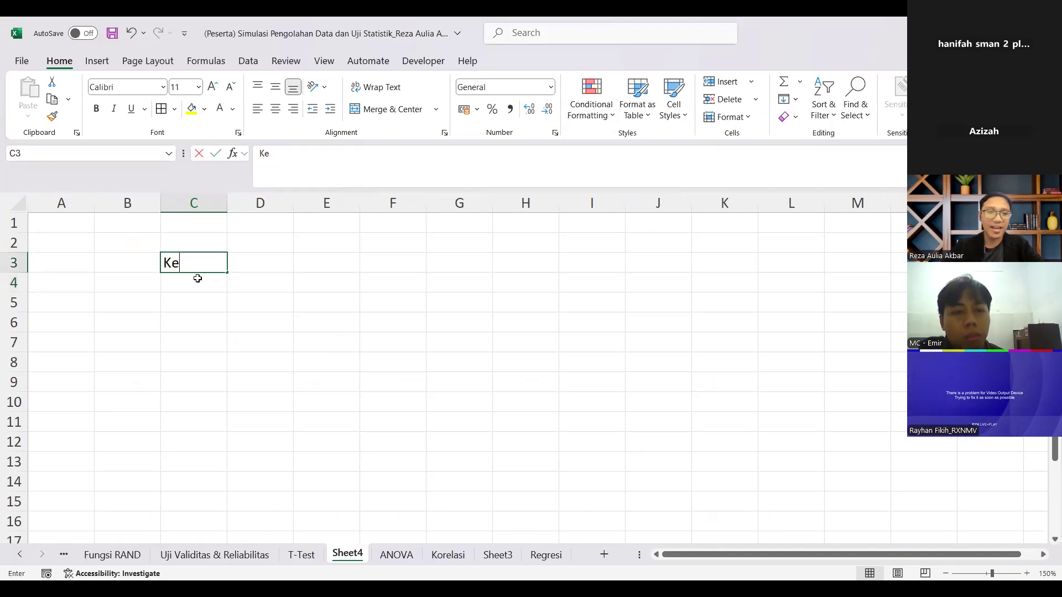
text(sadahan Air)
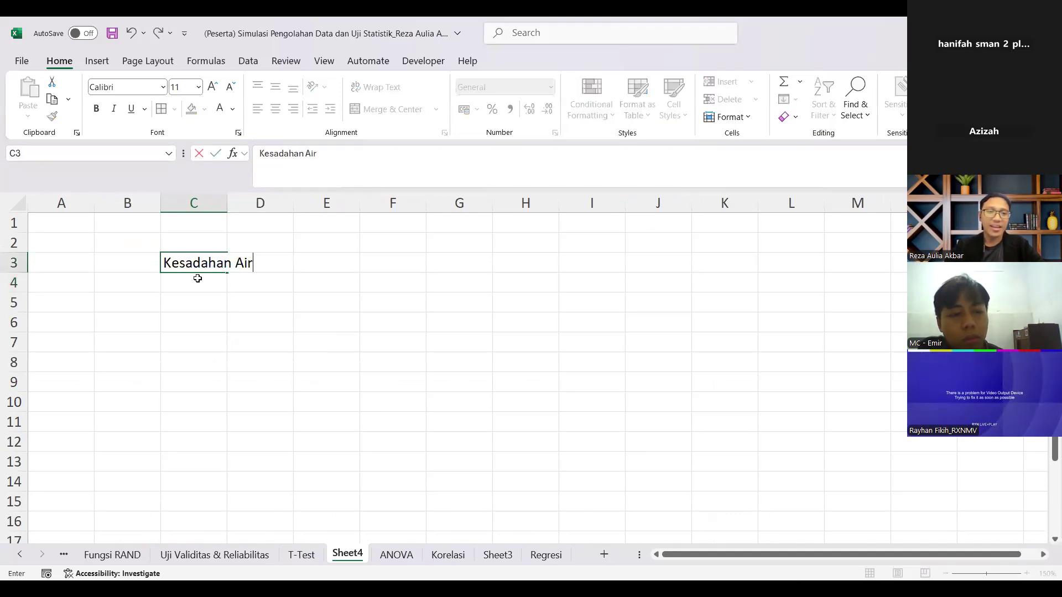
key(Return)
drag(227, 194, 276, 206)
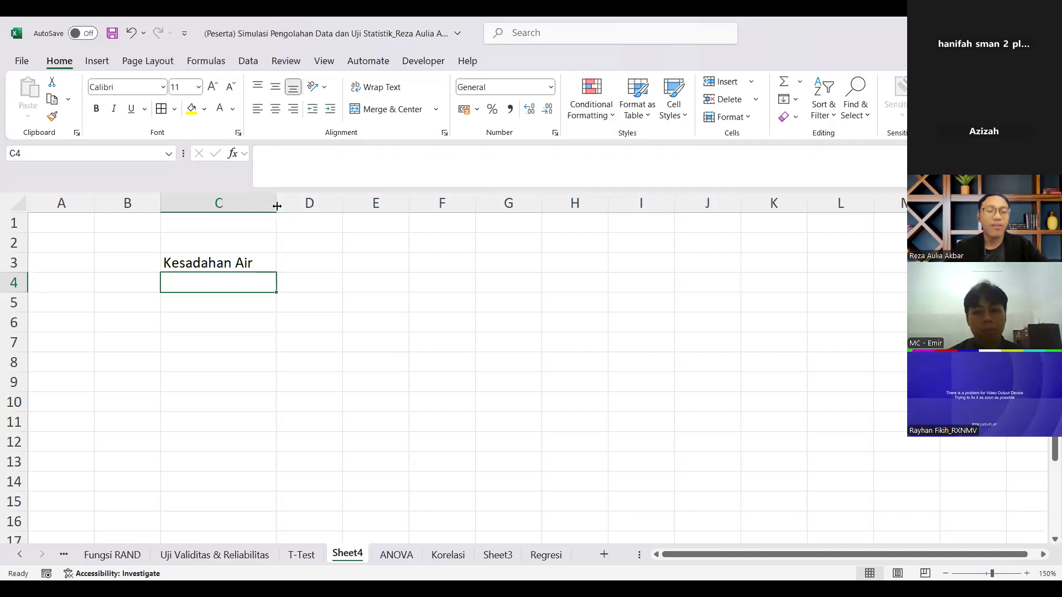
Step: Enter the column headers "Before" in C5 and "After" in D5
key(Down)
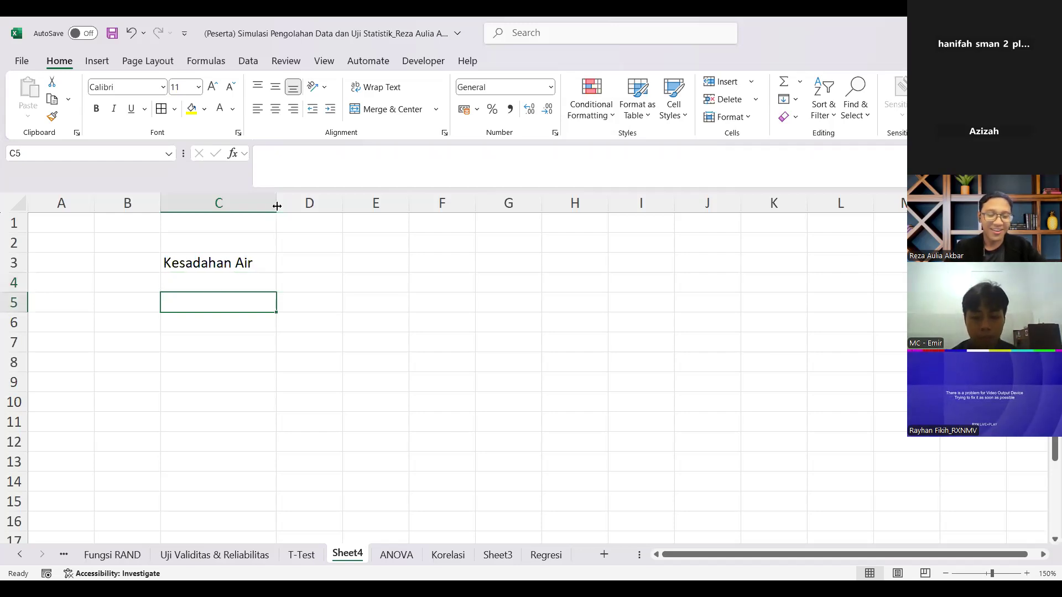
text(Before)
key(Return)
key(Up)
key(Right)
key(Left)
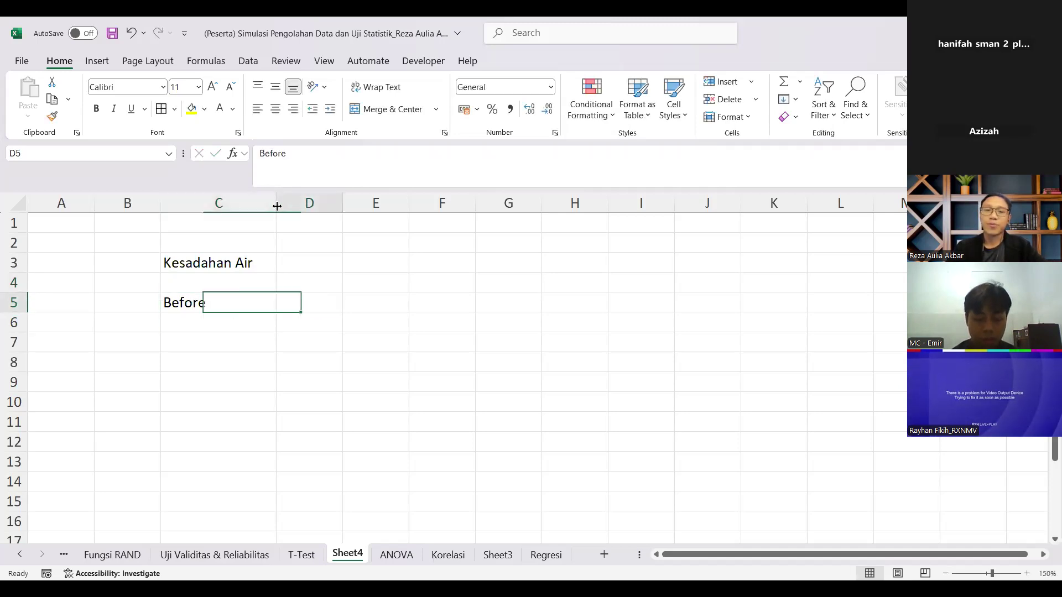
key(Right)
text(A)
key(Return)
Step: Relocate the "Kesadahan Air" title from C3 to C4, directly above the Before header, leaving C3 empty
key(Left)
key(Up)
key(Up)
key(Right)
key(Up)
key(ctrl+c)
key(Down)
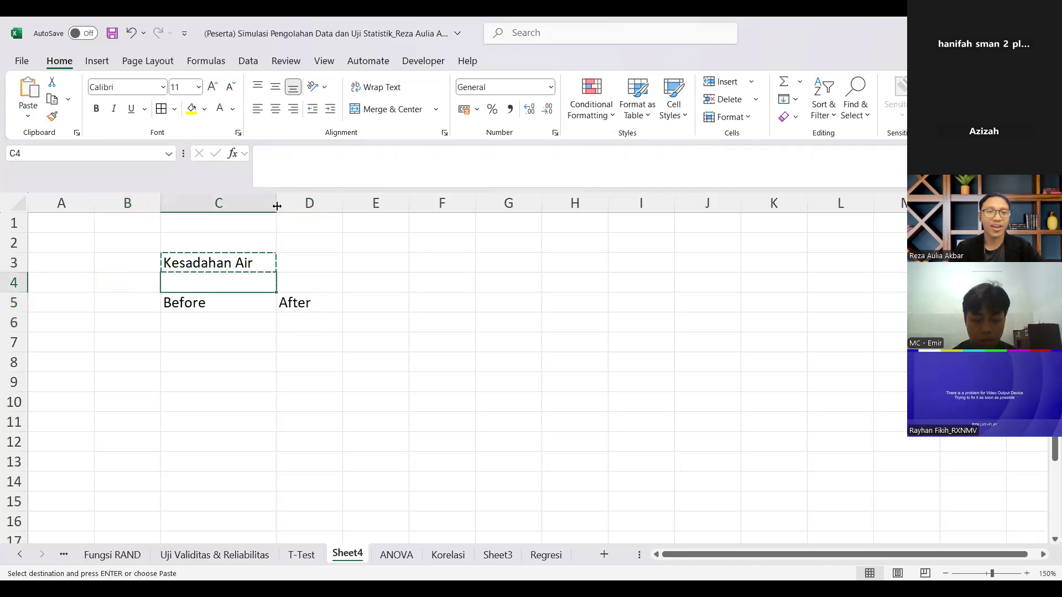
key(ctrl+v)
key(Up)
key(Escape)
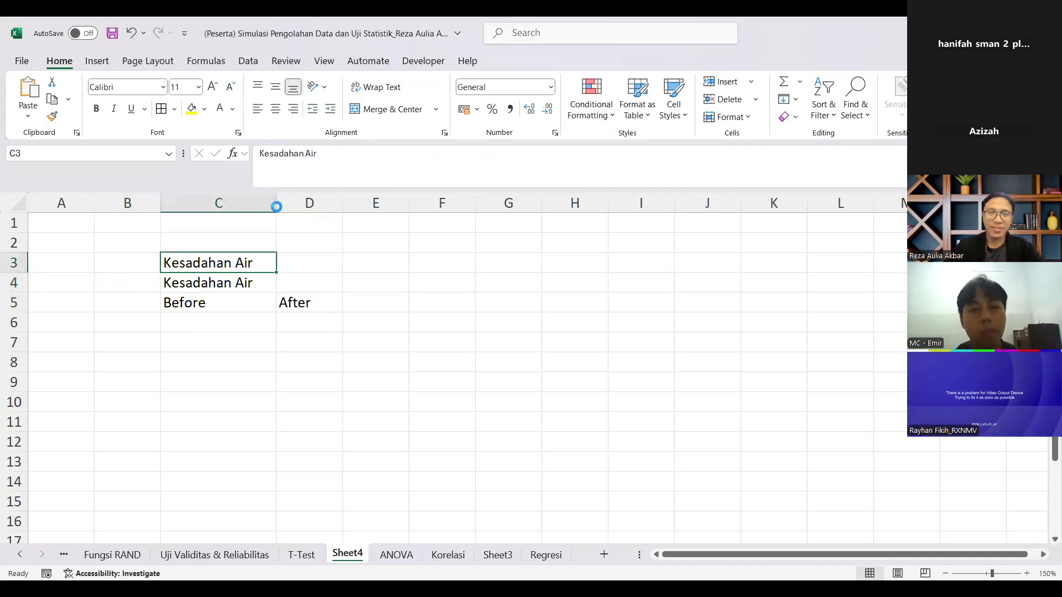
key(Delete)
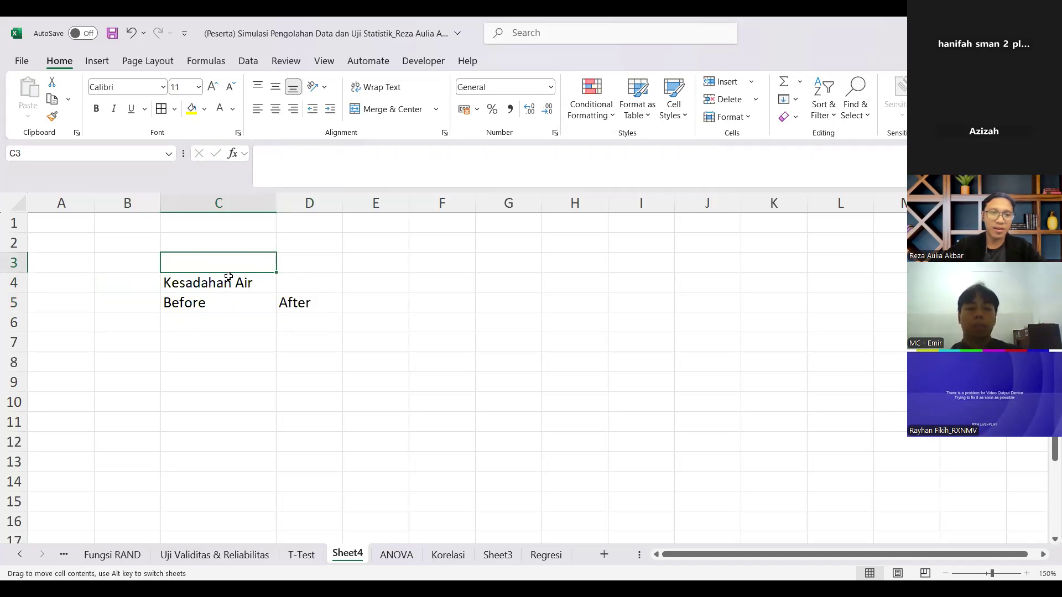
Step: Merge and center the title across C4:D4 and adjust the width of the table columns
drag(228, 279, 313, 282)
click(399, 110)
drag(276, 203, 308, 204)
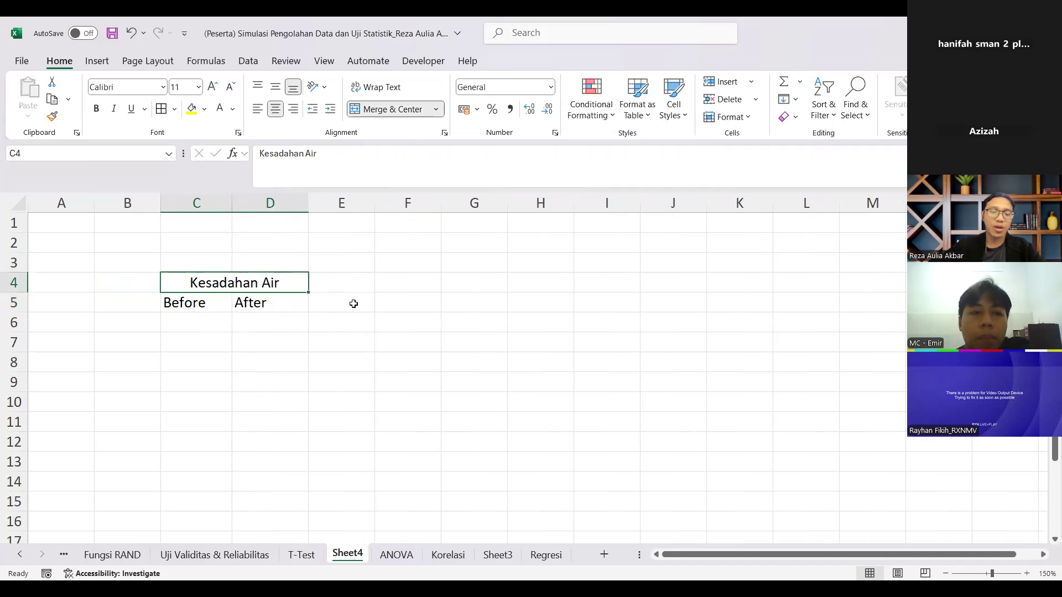
Step: Center the table's Before and After columns and apply all borders to C4:D14
drag(234, 293, 293, 505)
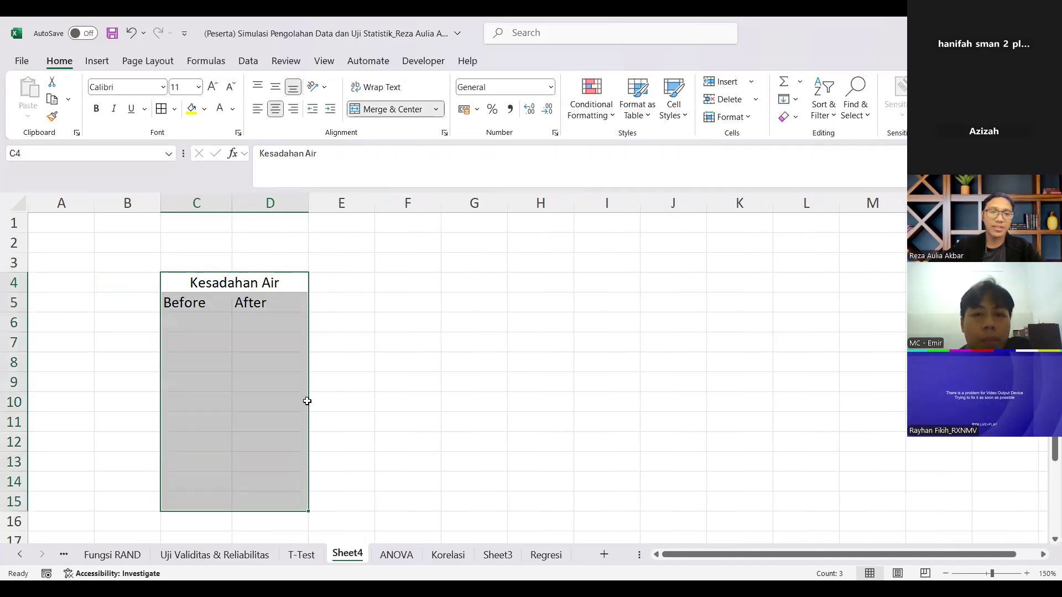
click(258, 110)
click(276, 110)
click(395, 360)
drag(246, 284, 271, 482)
click(161, 109)
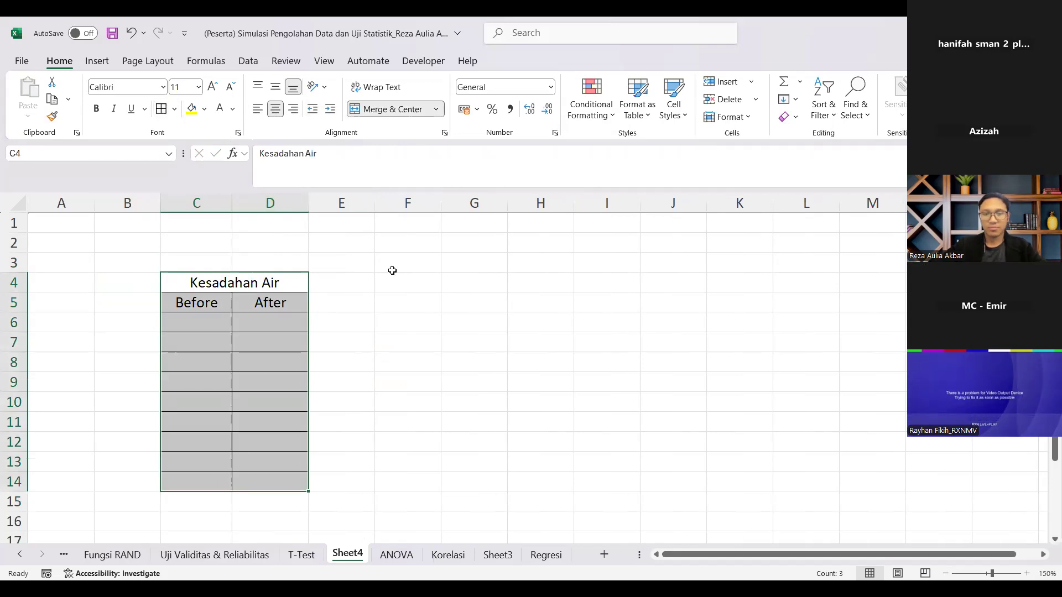
click(390, 319)
Step: Fill the title and header rows C4:D5 with light gray
drag(221, 283, 221, 301)
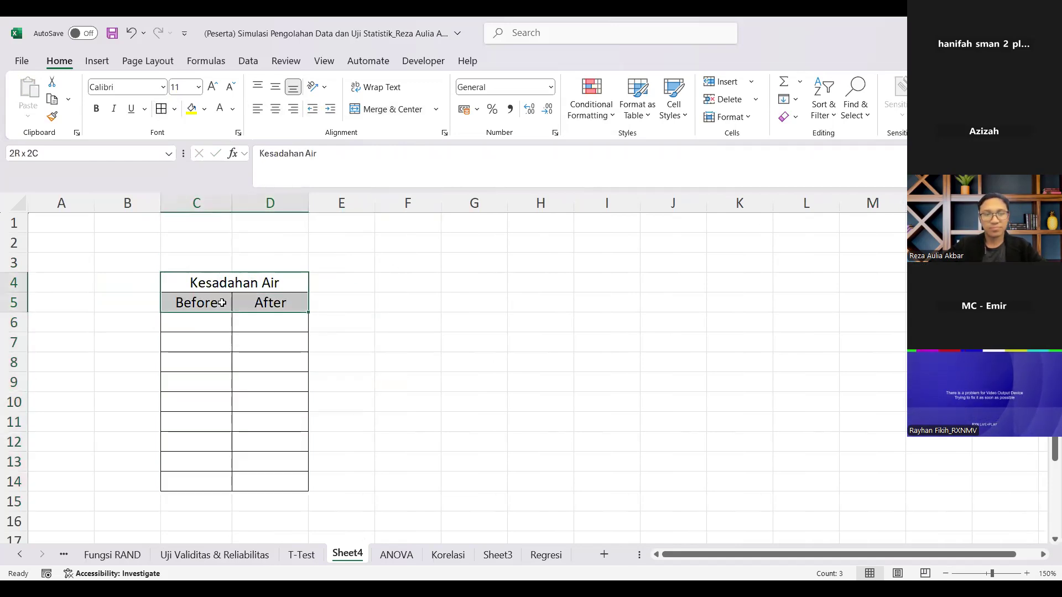
click(204, 110)
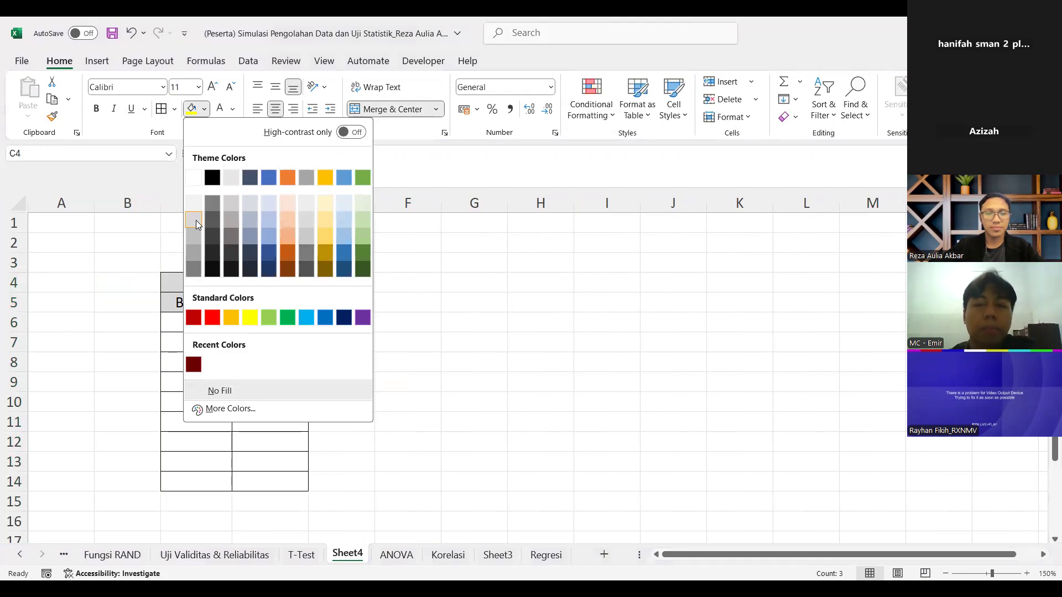
click(196, 220)
click(342, 422)
Step: Try to enter the formula =RANDBETWEEN(6,9) in C6 under Before
click(202, 328)
text(=)
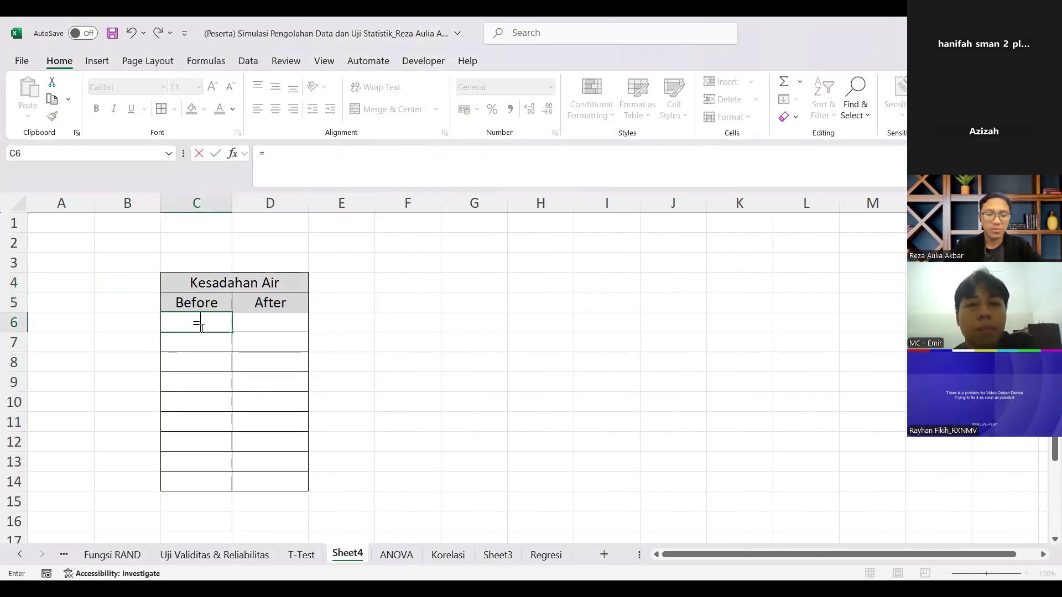
text(rand)
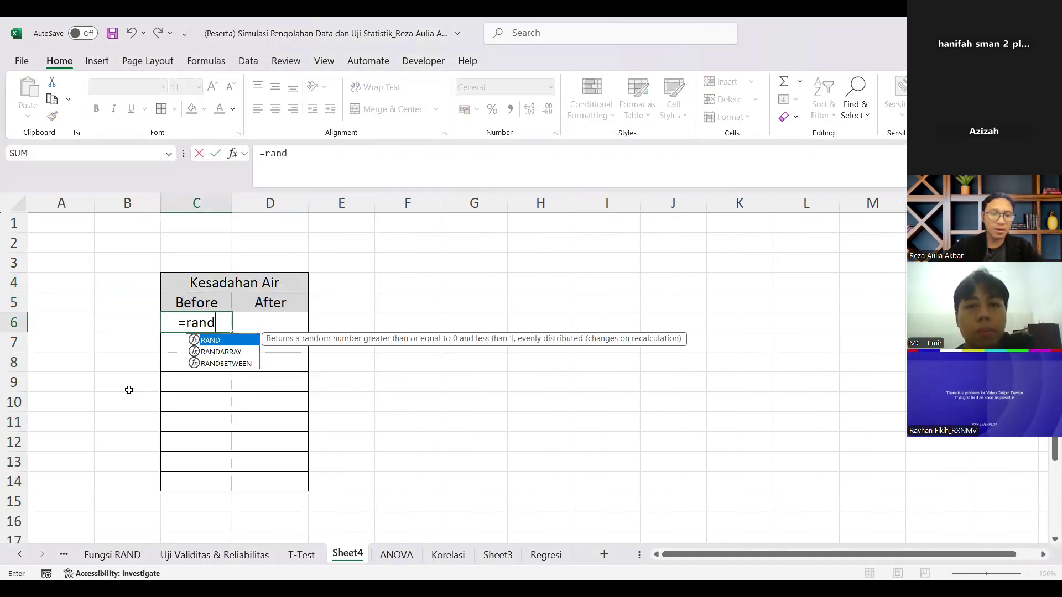
double_click(227, 363)
text(6,)
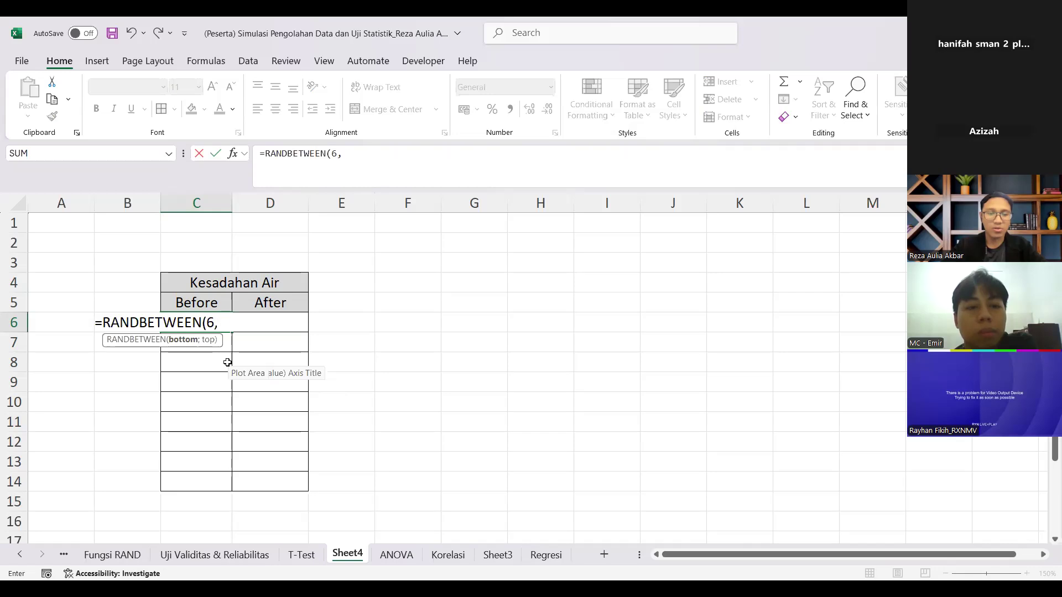
text(9))
key(Return)
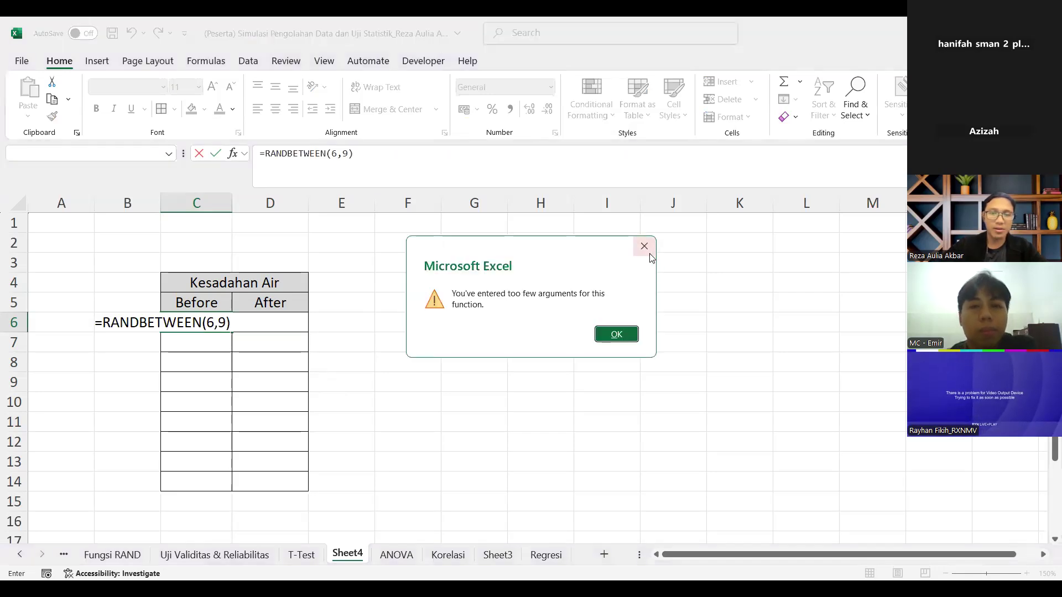
key(Return)
key(Return)
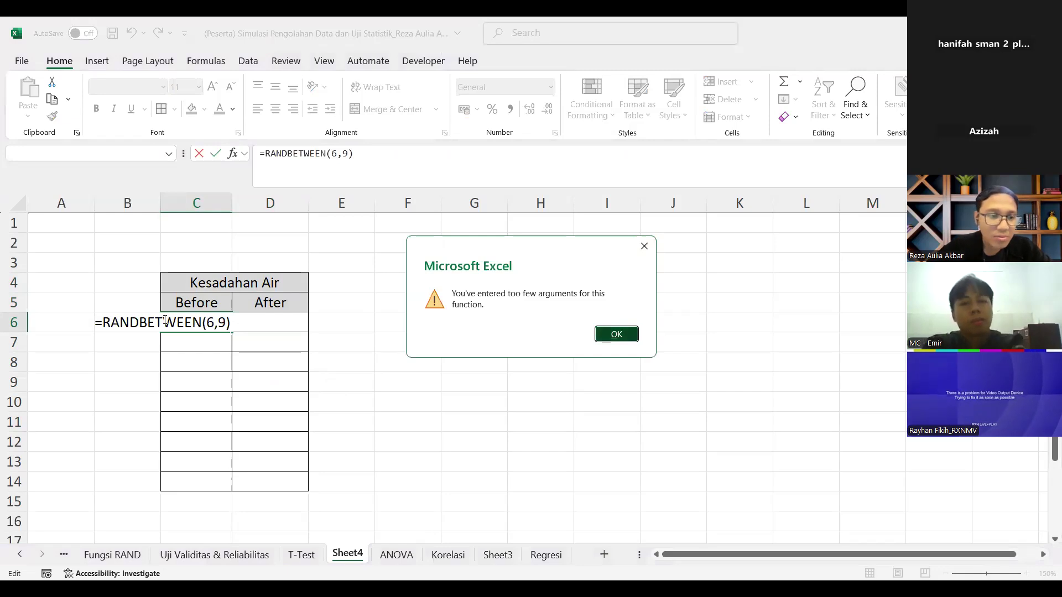
Step: Change the C6 formula to =RANDBETWEEN(6;7) and fill it down to C14
key(Return)
key(Left)
key(Left)
key(BackSpace)
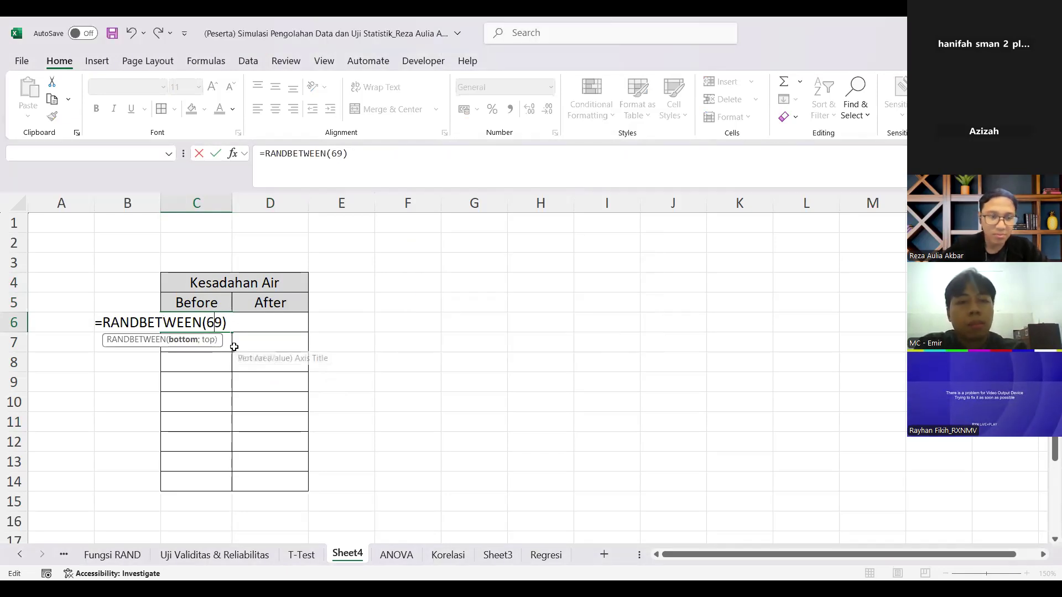
text(;)
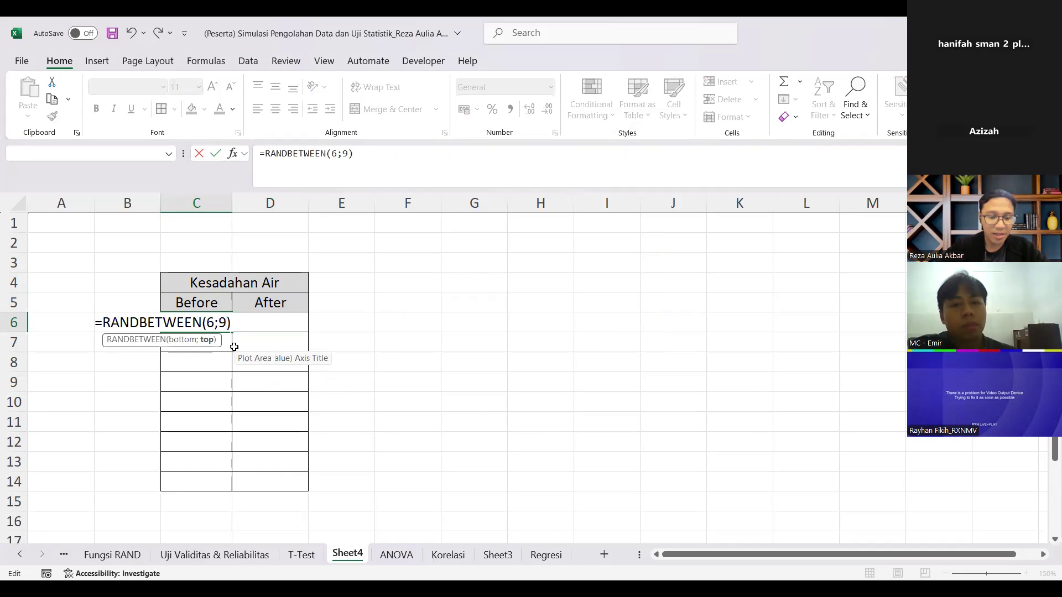
text(7)
key(Return)
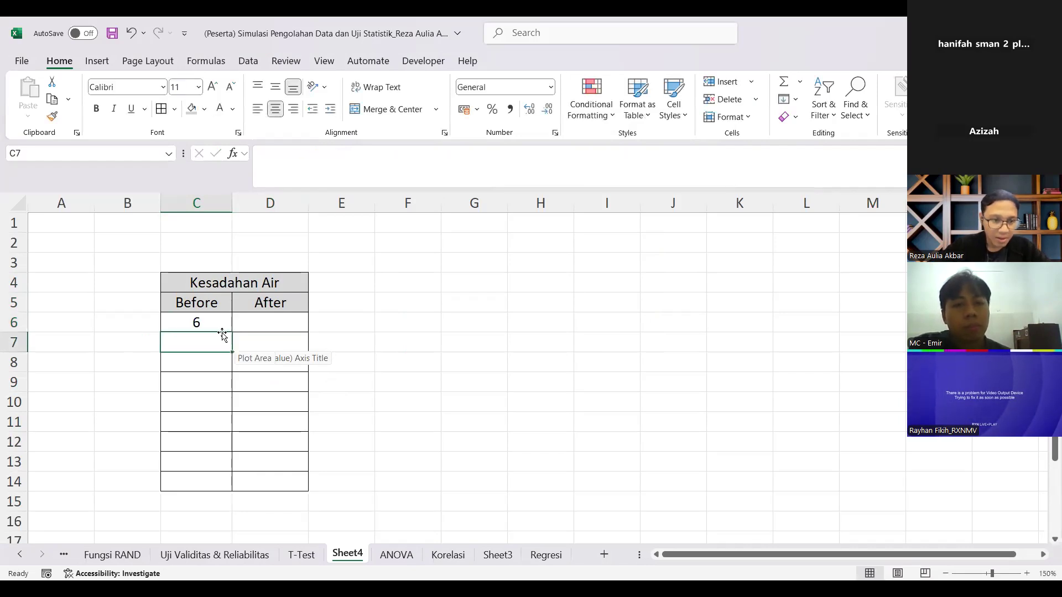
click(221, 327)
drag(231, 332, 228, 483)
Step: Convert the random formulas in C6:C14 to fixed values by copying and pasting them as values
key(ctrl+c)
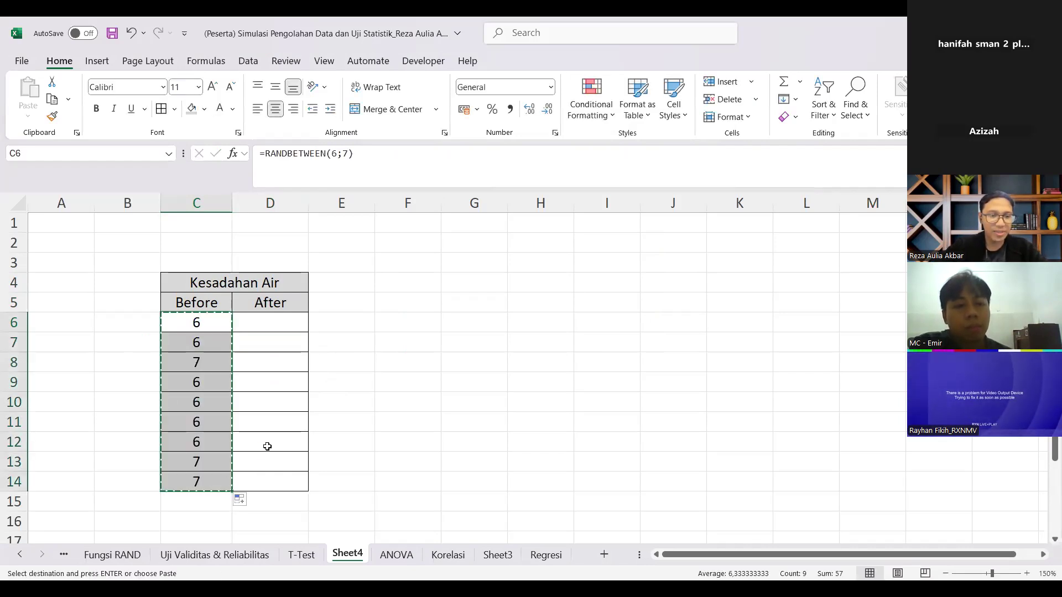
key(ctrl+b)
key(ctrl+c)
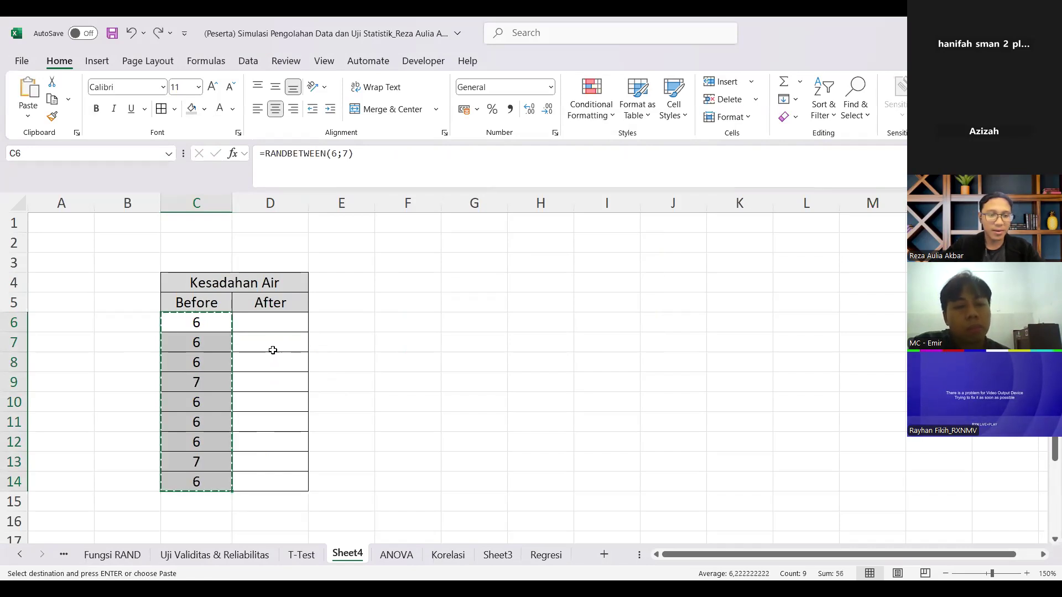
right_click(184, 344)
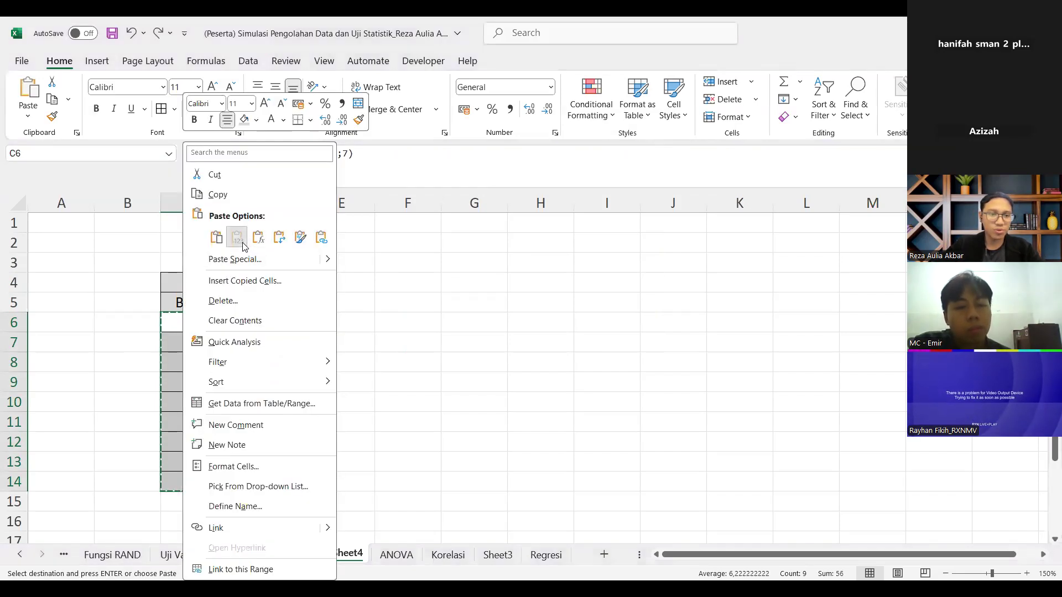
click(237, 237)
Step: Replace the Before values in C6:C14 with 9, 8, 9, 8, 8, 8, 9, 8 and 8
click(285, 326)
key(Left)
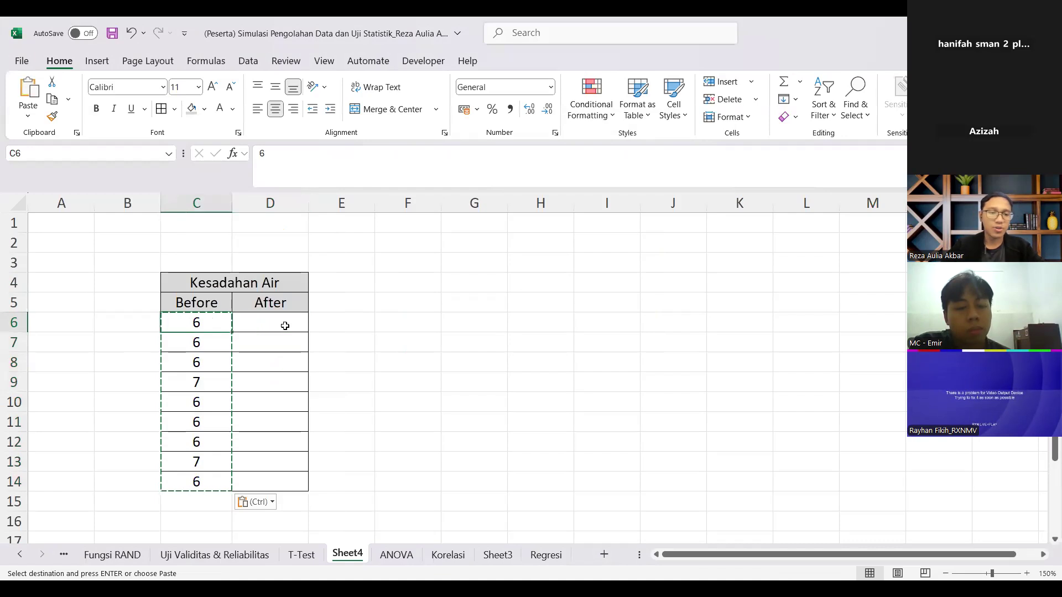
key(ctrl)
key(Right)
key(Right)
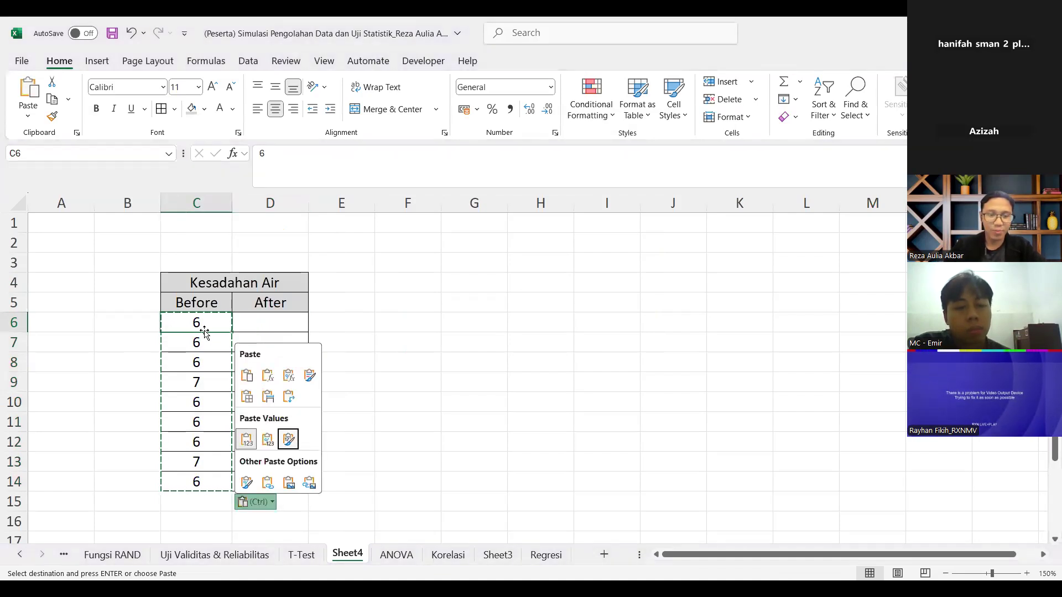
key(Return)
text(9)
key(Return)
text(8)
key(Return)
text(9)
key(Return)
text(9)
key(Return)
text(8)
key(Return)
text(8)
key(Return)
text(9)
key(Return)
text(8)
key(Return)
text(8)
Step: Enter the After values 6, 7, 6, 7, 6, 6, 6, 6 and 6 in D6:D14
key(Return)
key(Right)
click(265, 332)
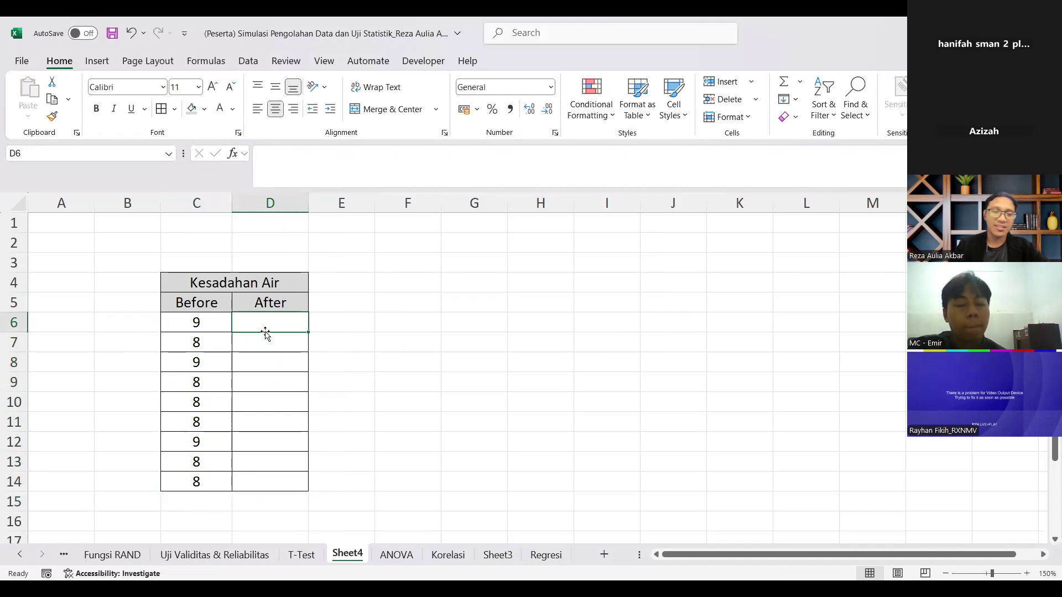
text(6)
key(Return)
text(7)
key(Return)
text(6)
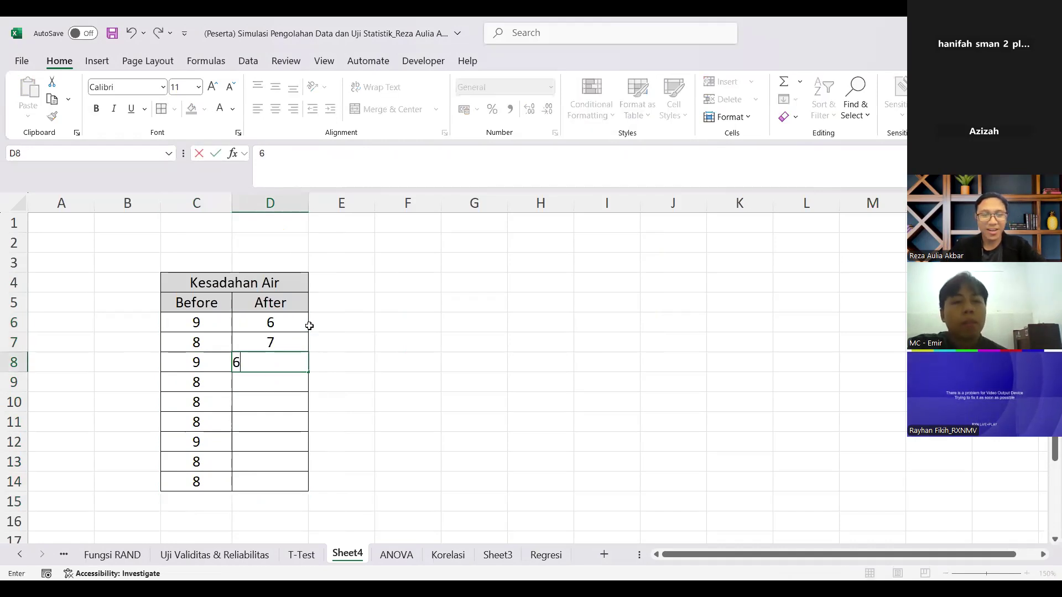
key(Return)
text(76)
key(BackSpace)
key(Return)
text(6 7 6 6 6 6)
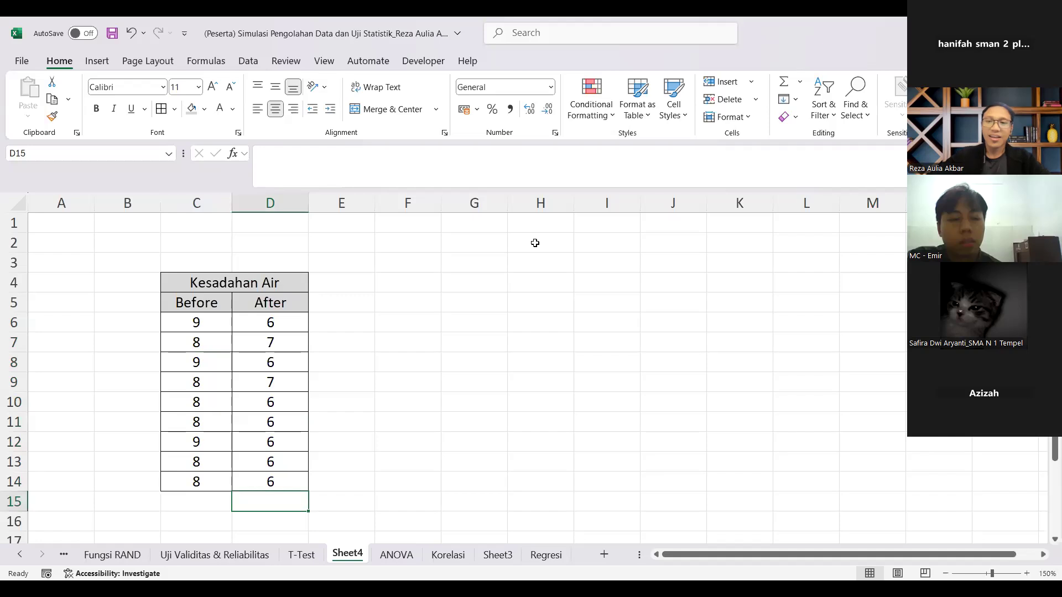
click(135, 320)
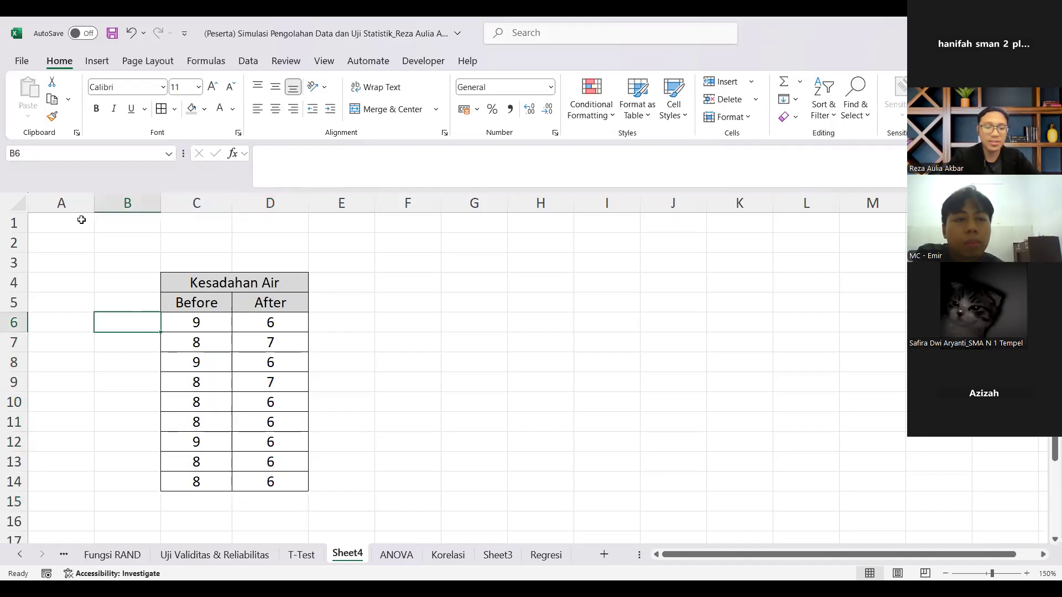
Step: Label the rows of the water hardness table in B6:B14 as Trial 1 through Trial 9
text(Trial 1)
key(Return)
text(Trial 2)
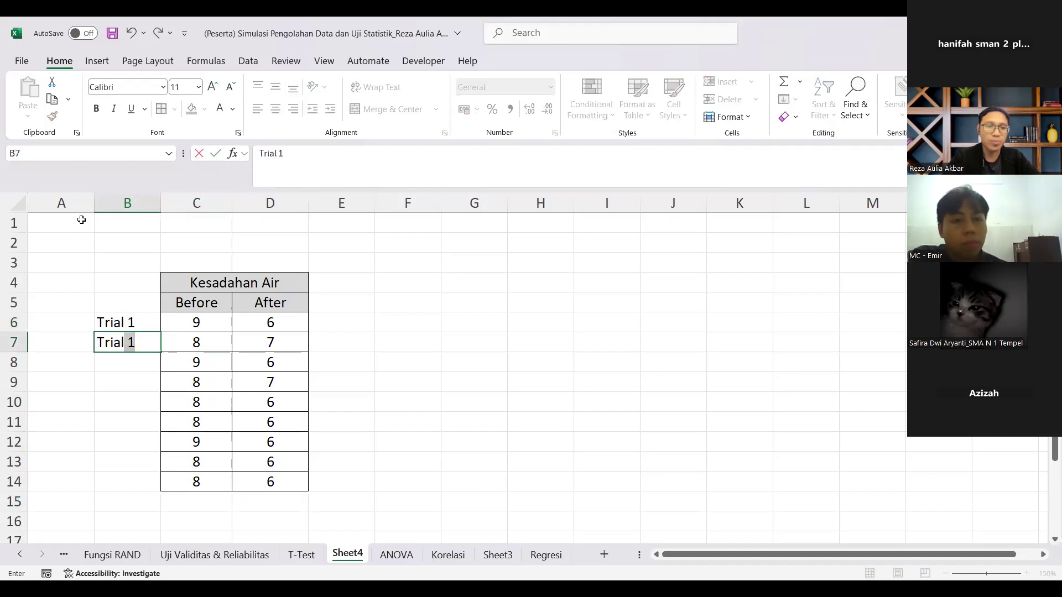
key(Return)
drag(132, 326, 162, 377)
drag(153, 495, 153, 495)
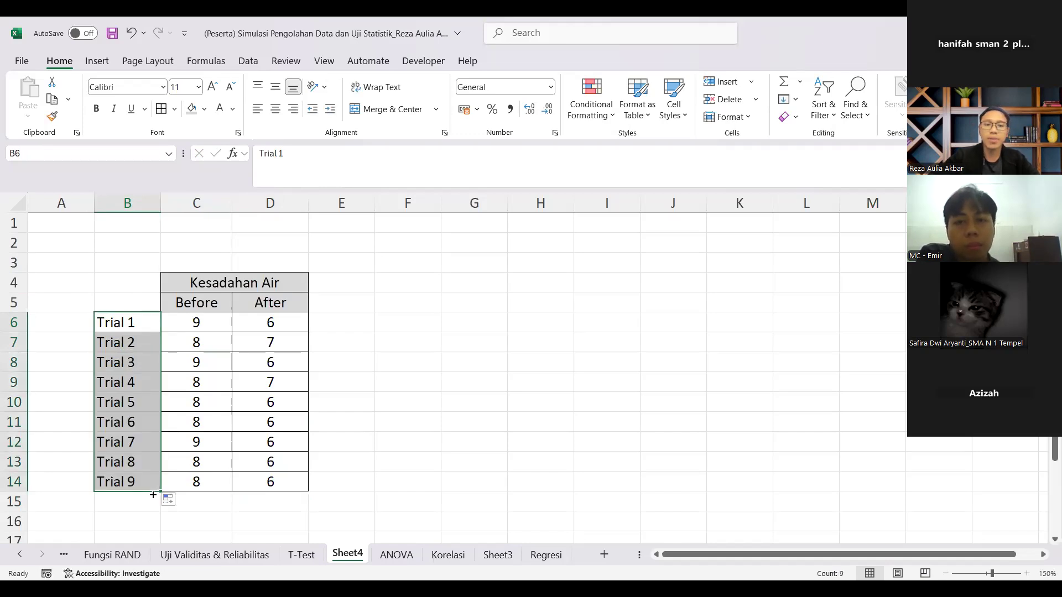
click(488, 347)
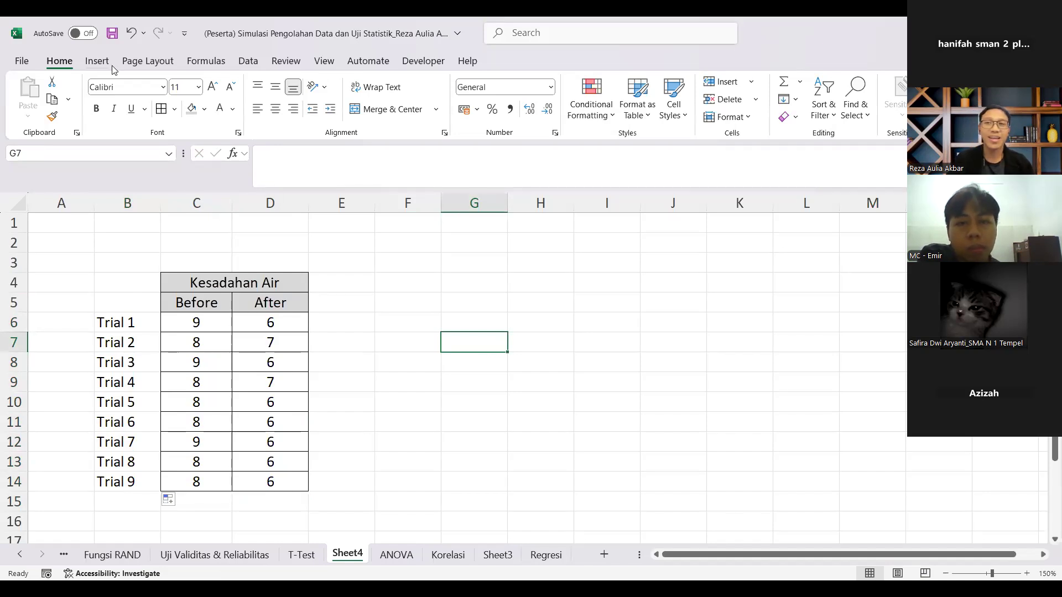
Step: Start a t-Test: Paired Two Sample for Means with C5:C14 as Variable 1 and D5:D14 as Variable 2
click(248, 61)
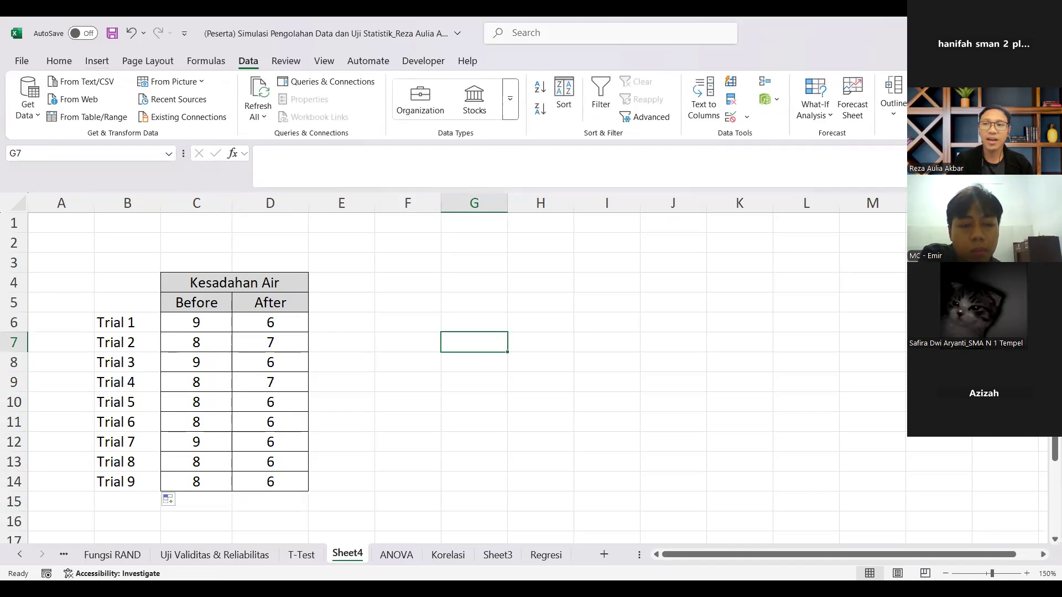
click(955, 82)
scroll(593, 331, up, 2)
scroll(592, 331, down, 3)
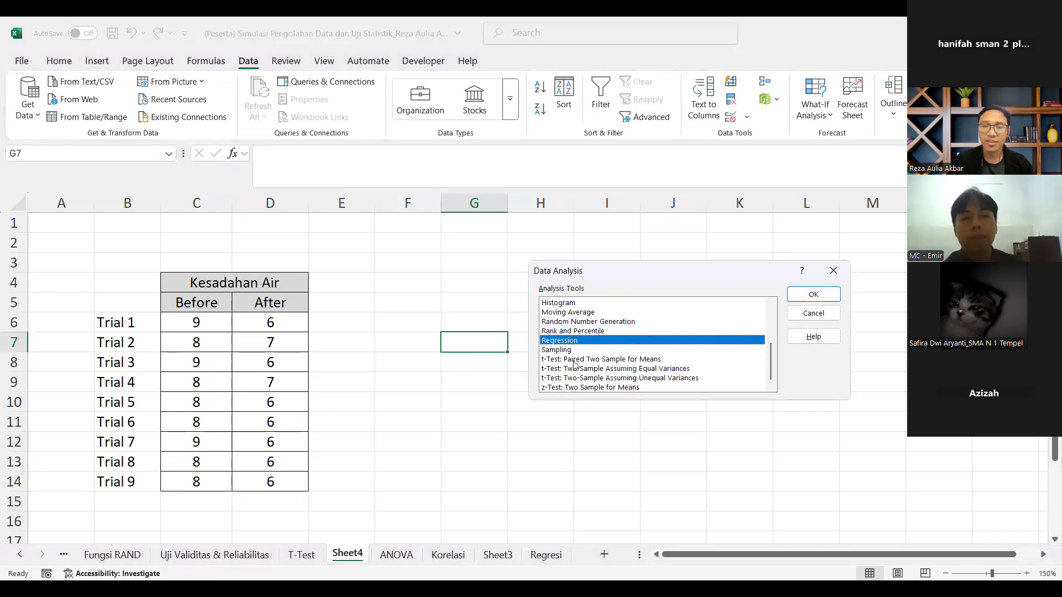
key(Down)
key(Down)
click(811, 301)
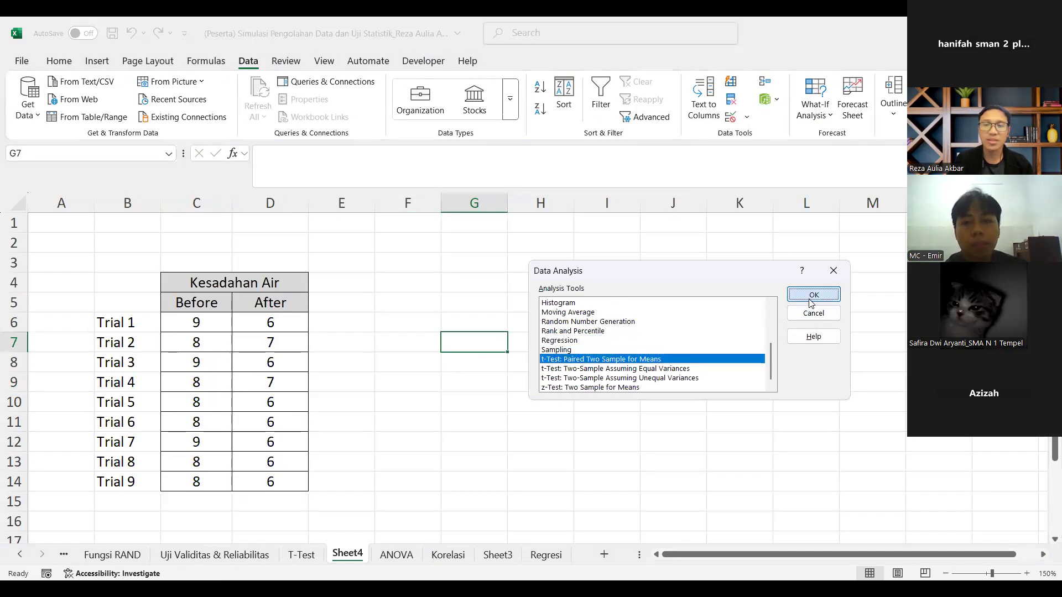
click(764, 272)
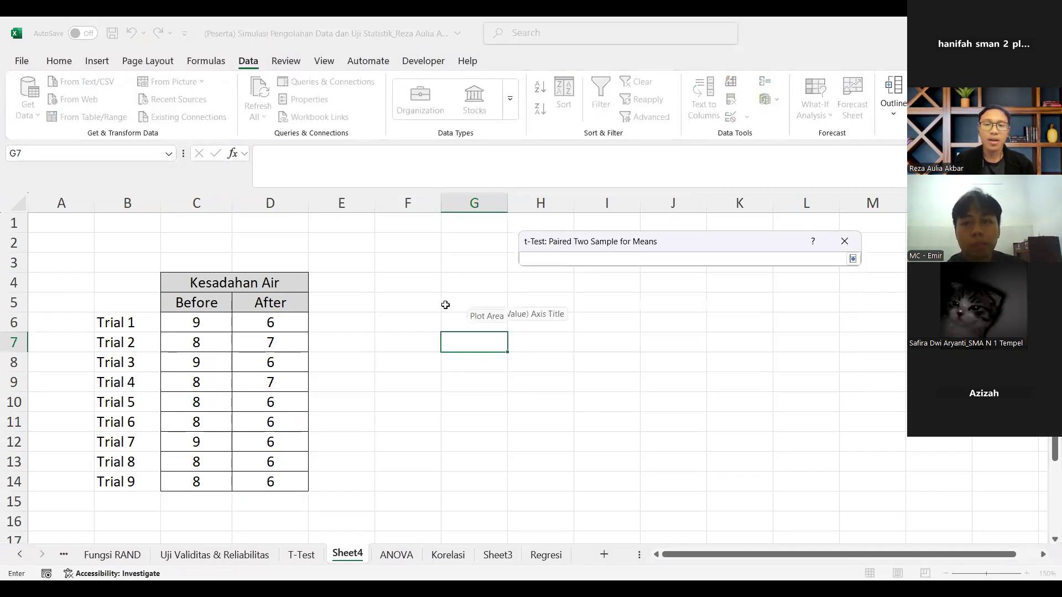
click(215, 306)
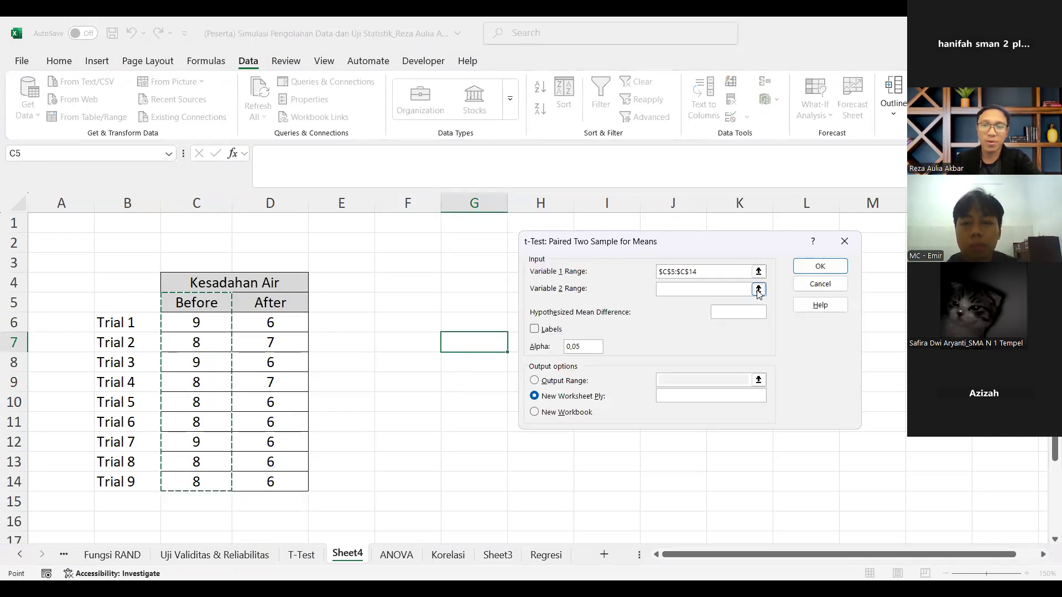
drag(270, 302, 266, 329)
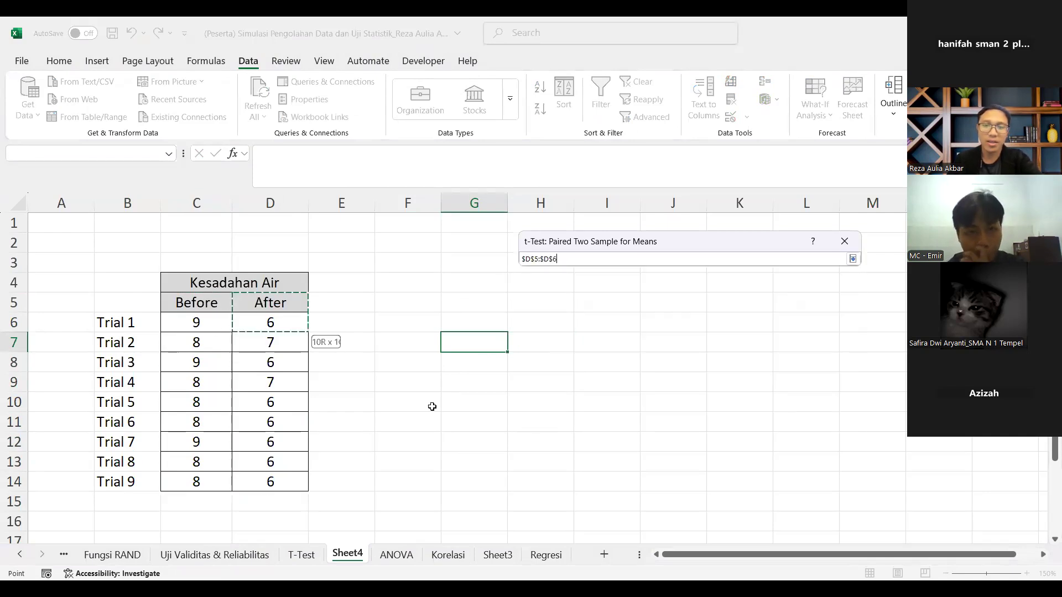
drag(432, 407, 270, 482)
Step: Run the paired t-test with hypothesized mean difference 0, labels included, and the output placed at G5
click(739, 312)
text(0)
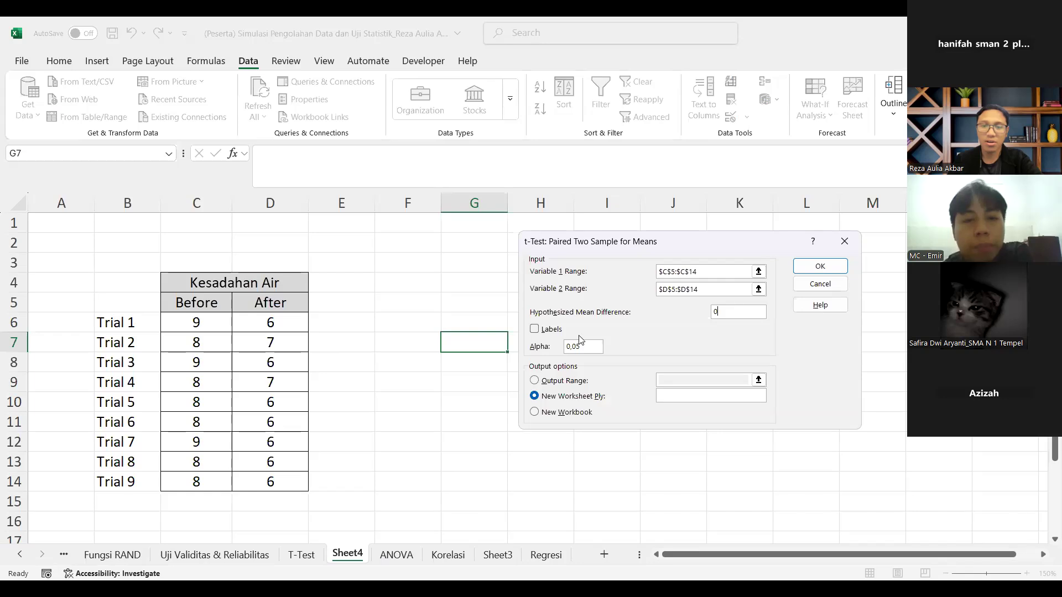
click(534, 329)
click(564, 380)
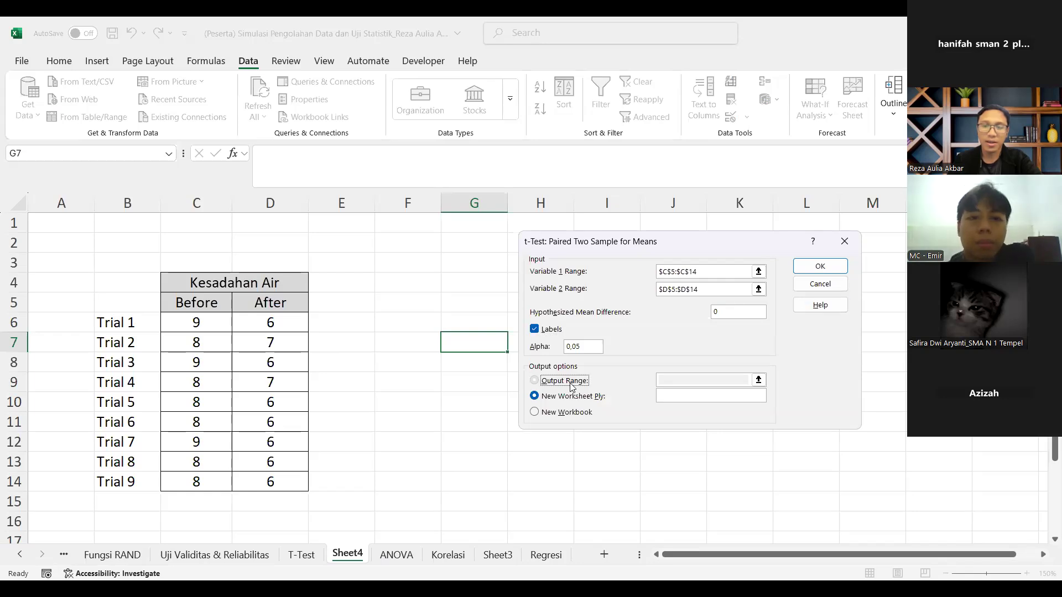
click(483, 310)
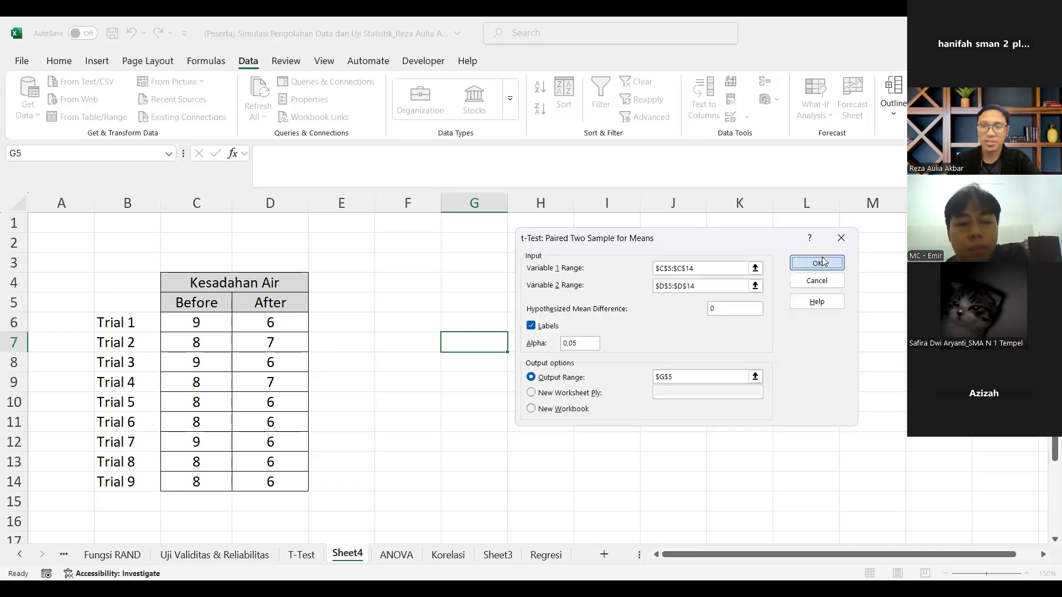
key(Return)
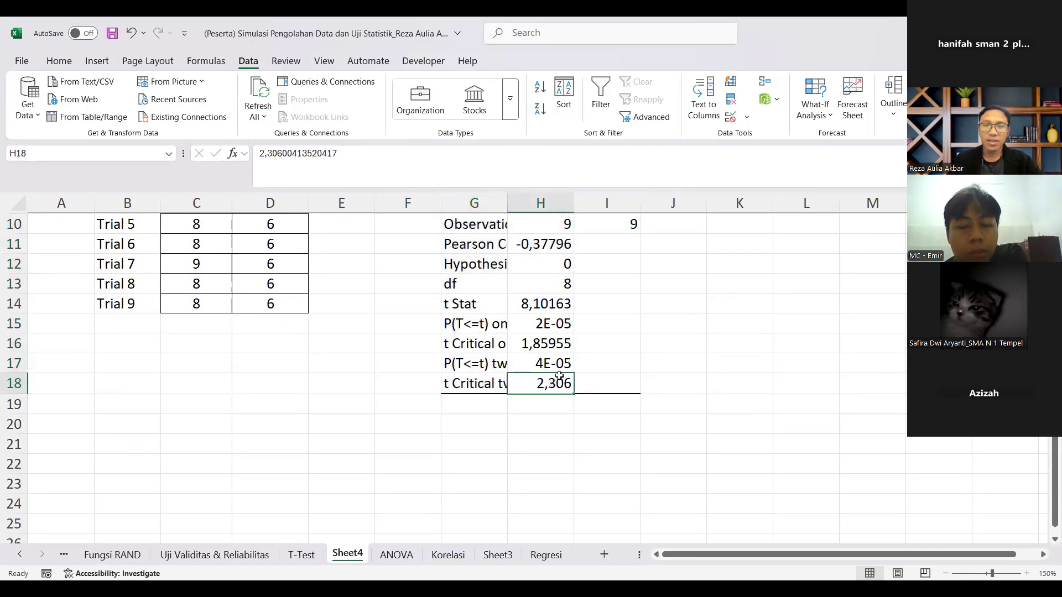
Step: Fit column G to its contents and highlight the P(T<=t) two-tail row, G17:H17, in yellow
double_click(507, 203)
drag(504, 364, 696, 364)
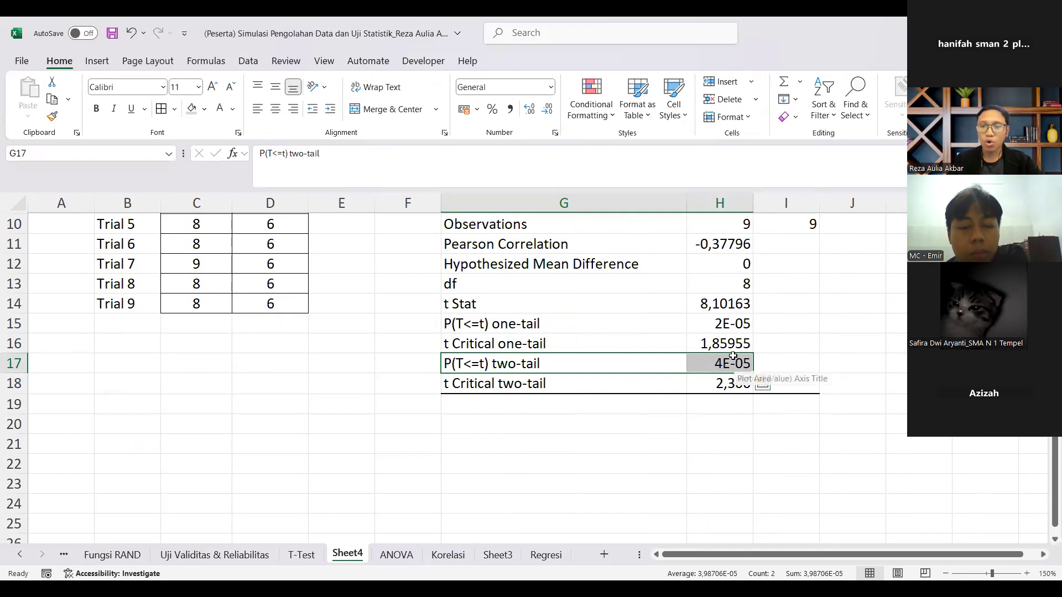
click(550, 88)
click(204, 113)
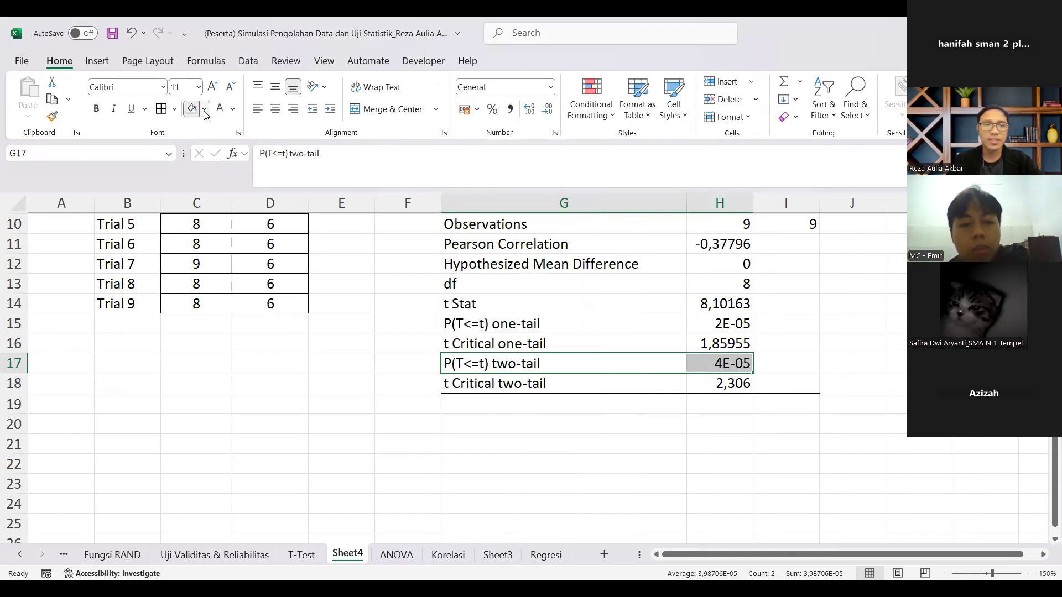
Step: Widen column H and show the two-tail P value in H17 with eight decimal places
click(728, 365)
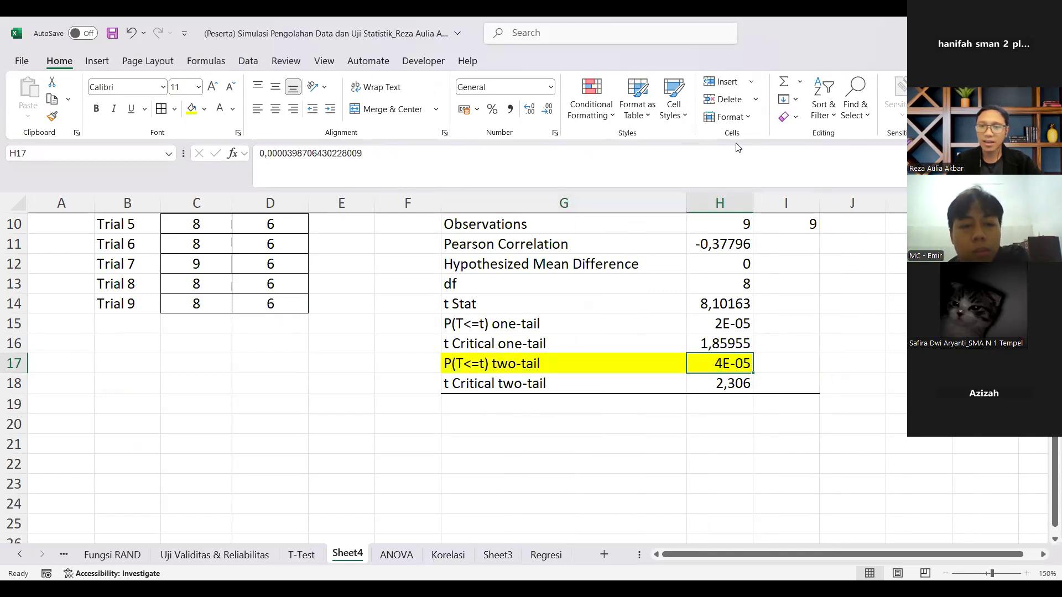
drag(751, 200, 761, 203)
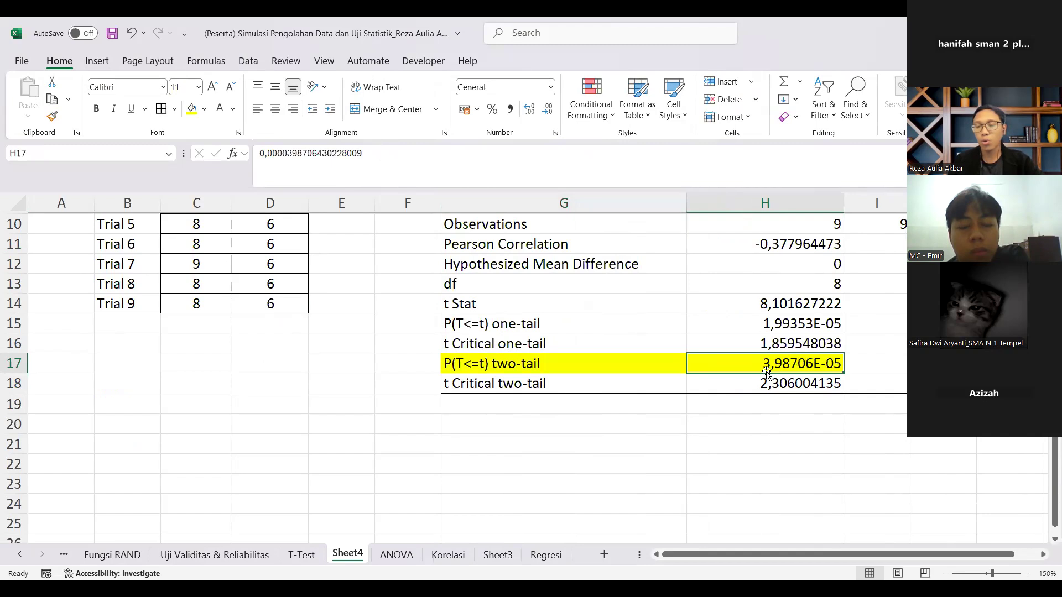
click(536, 107)
triple_click(544, 110)
triple_click(545, 110)
triple_click(535, 108)
triple_click(535, 108)
click(536, 109)
click(536, 108)
click(684, 319)
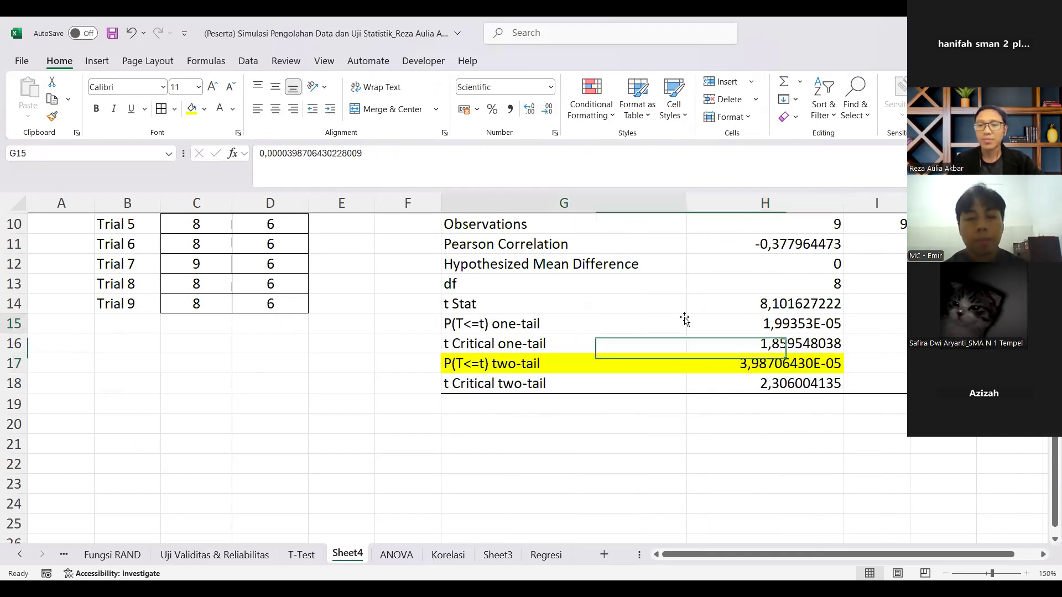
Step: Examine the paired t-test output alongside the Before and After hardness values
scroll(609, 382, up, 1)
click(526, 423)
scroll(376, 410, up, 2)
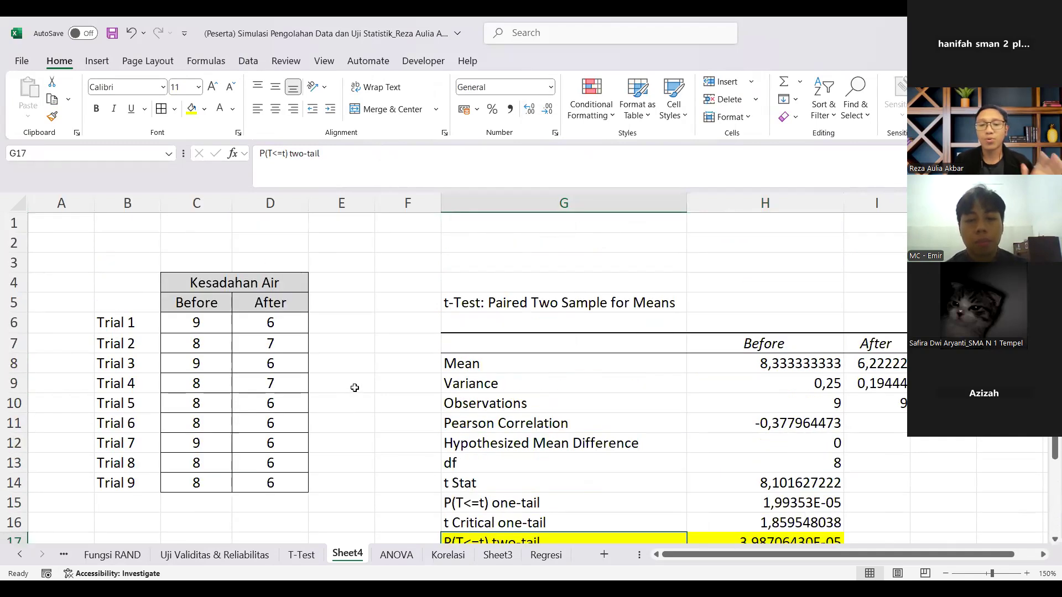
scroll(400, 331, down, 1)
scroll(291, 288, down, 1)
scroll(332, 321, up, 1)
click(364, 299)
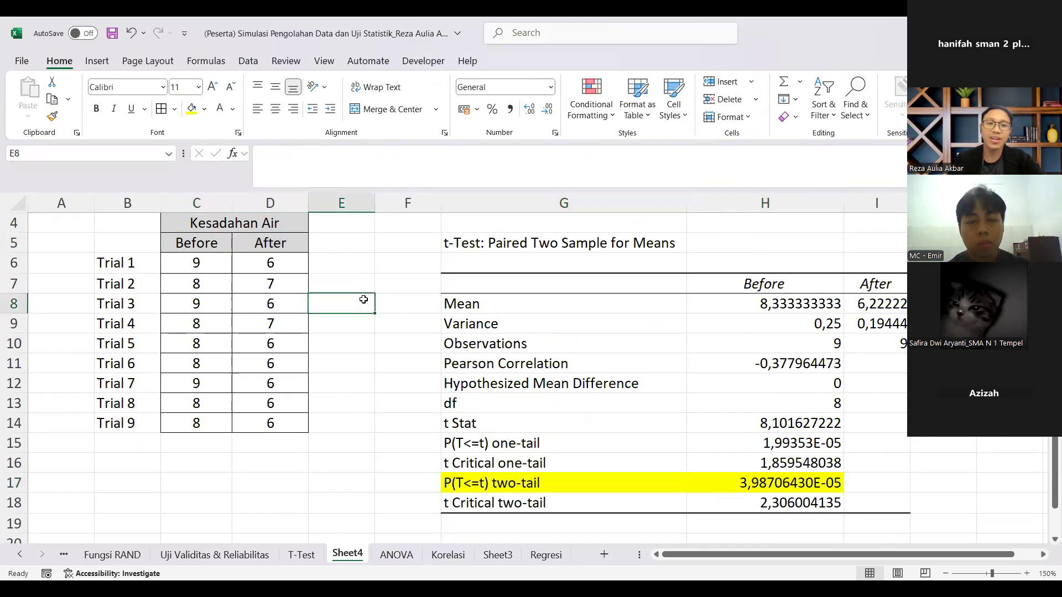
scroll(364, 300, up, 1)
click(471, 288)
scroll(294, 349, down, 4)
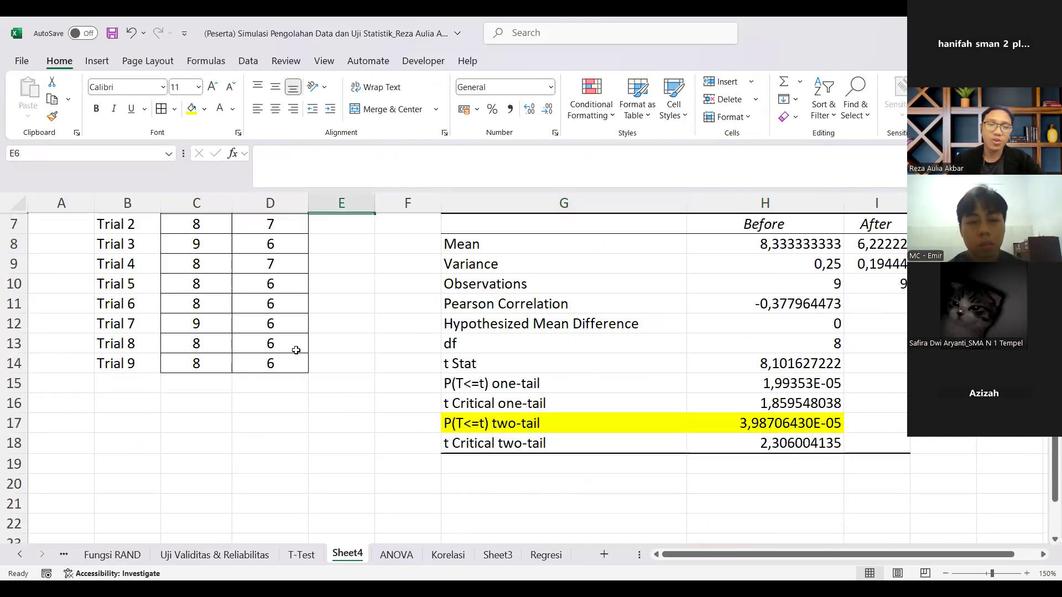
click(213, 368)
click(234, 385)
scroll(268, 309, up, 4)
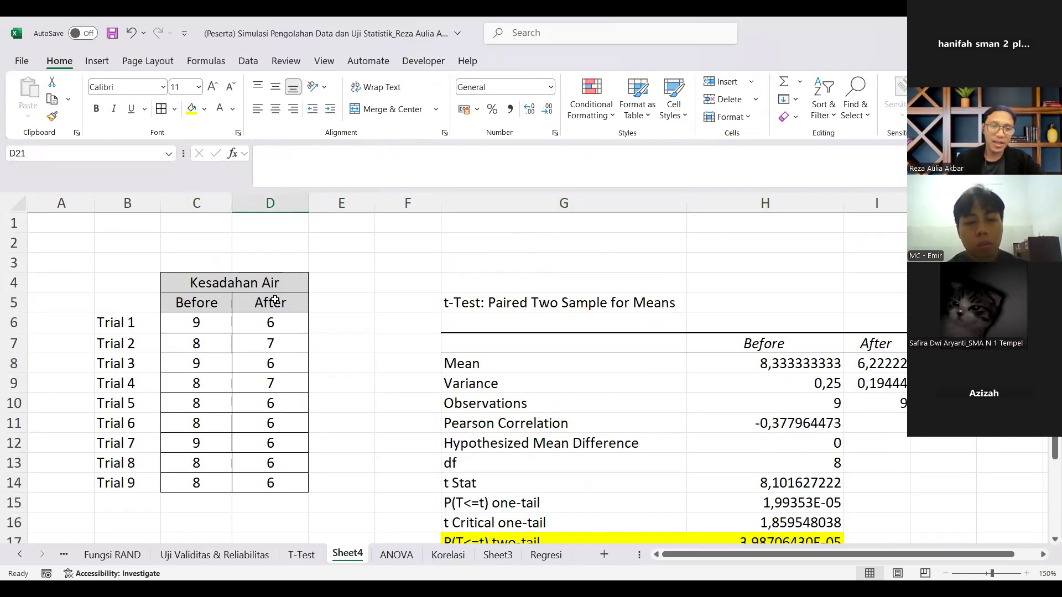
drag(272, 309, 274, 477)
scroll(277, 451, down, 3)
Step: Enter the headings Air Lokasi 1, Air Lokasi 2 and Air Lokasi 3 in C20:E20
click(172, 421)
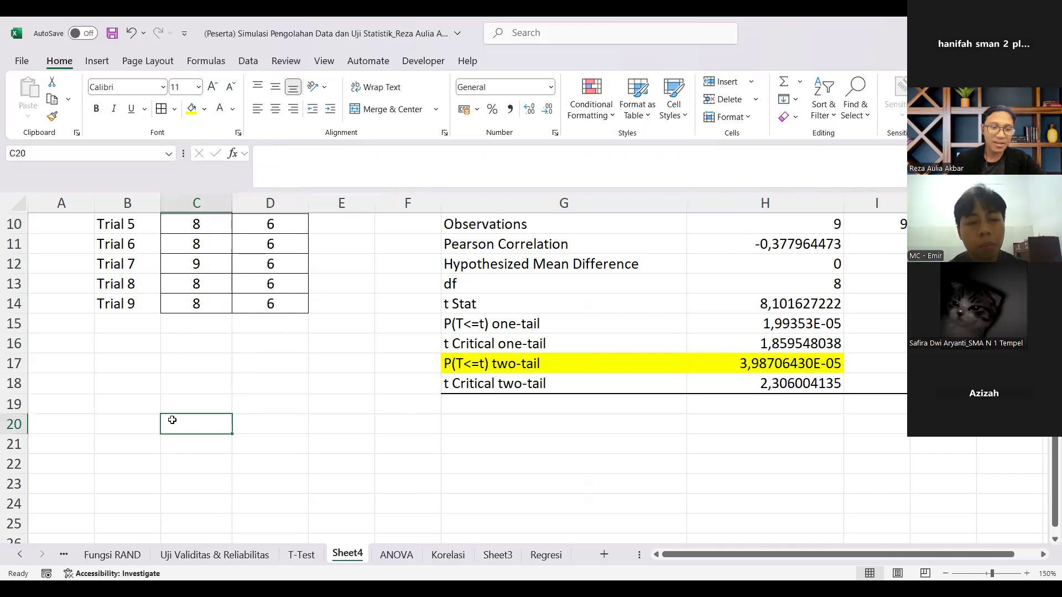
text(Air)
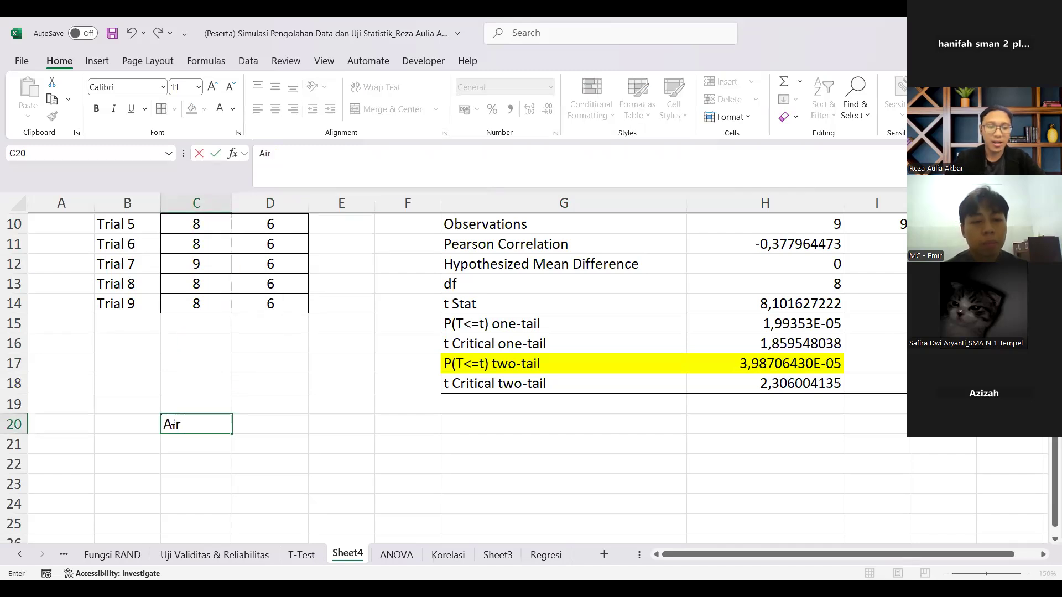
text( Lokasi 1)
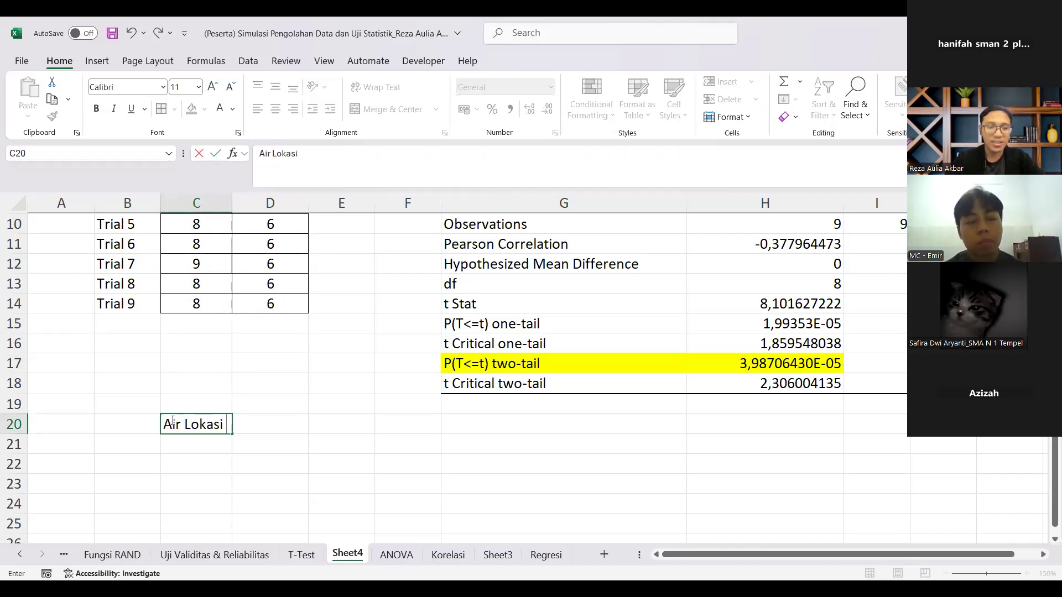
key(Return)
click(172, 422)
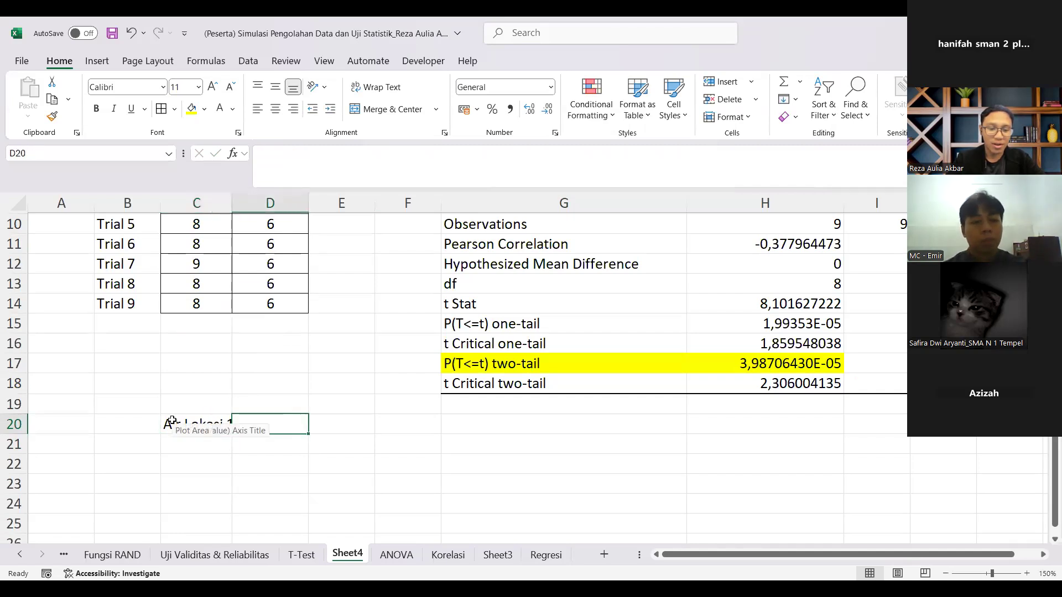
text(Air Lokasi 2)
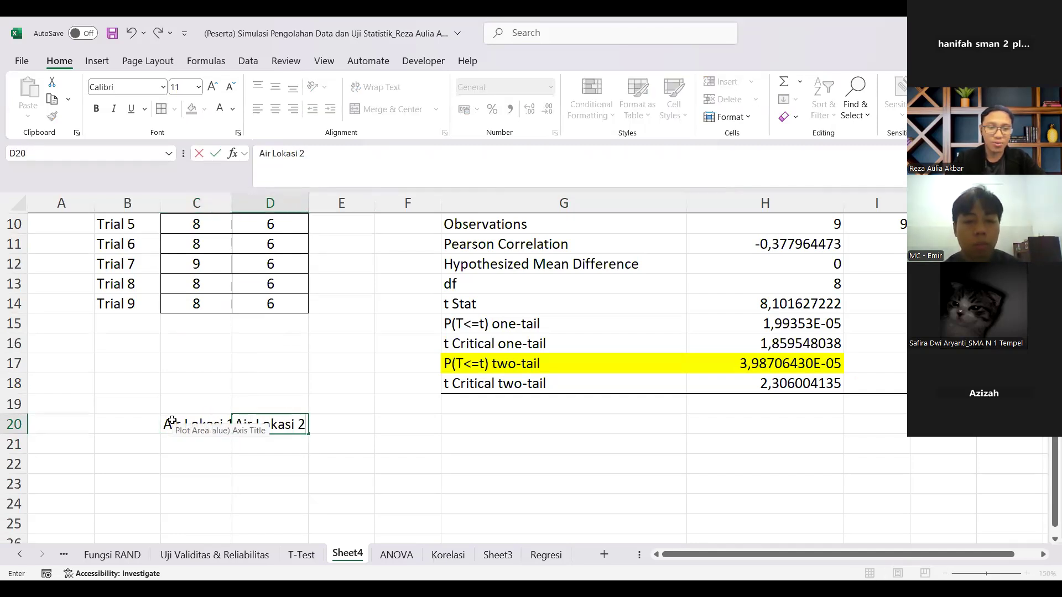
key(Tab)
text(Ai)
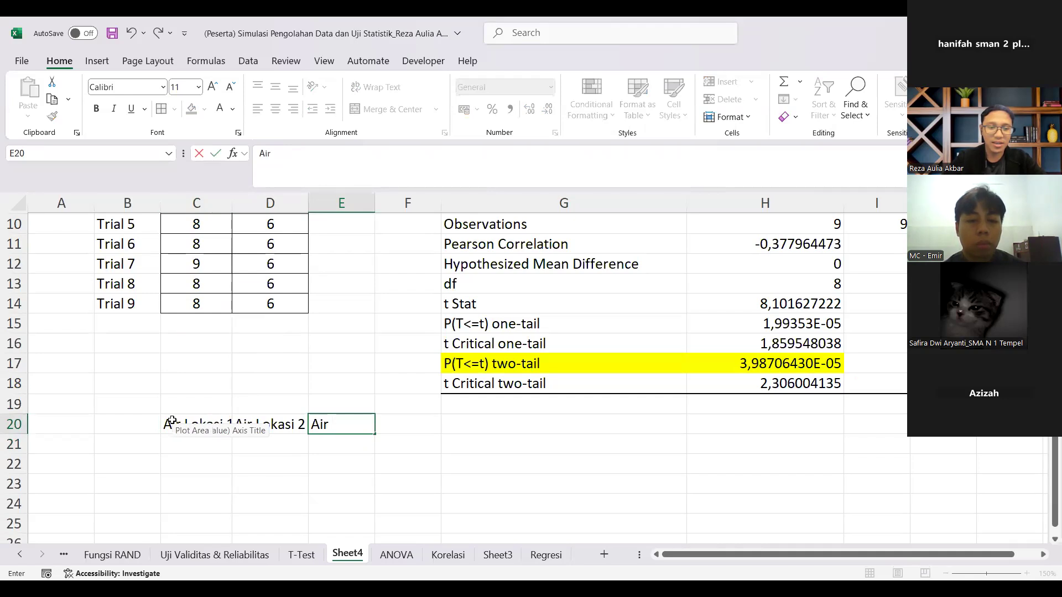
text(r Lokasi 4)
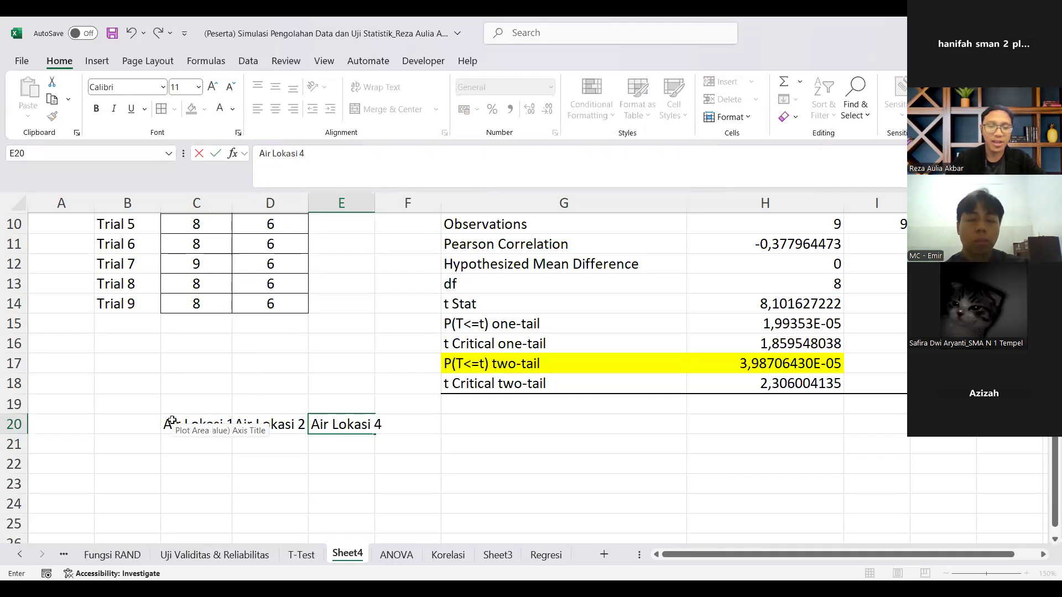
key(BackSpace)
text(3)
key(Return)
Step: Widen columns C, D and E and center the Air Lokasi headings in C20:E20
drag(233, 206, 286, 204)
click(360, 203)
drag(362, 203, 383, 201)
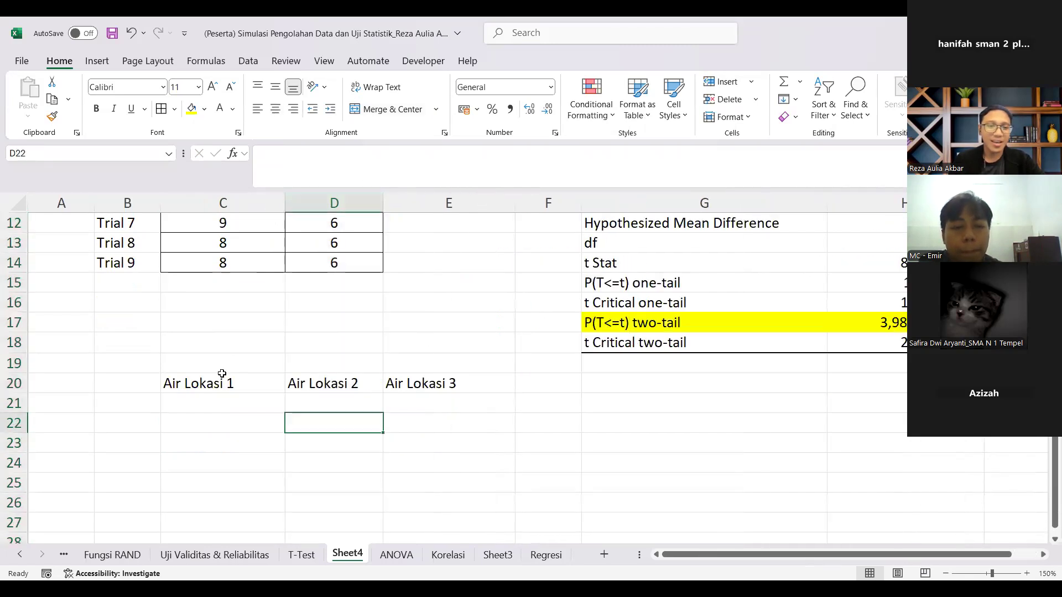
drag(221, 374, 448, 383)
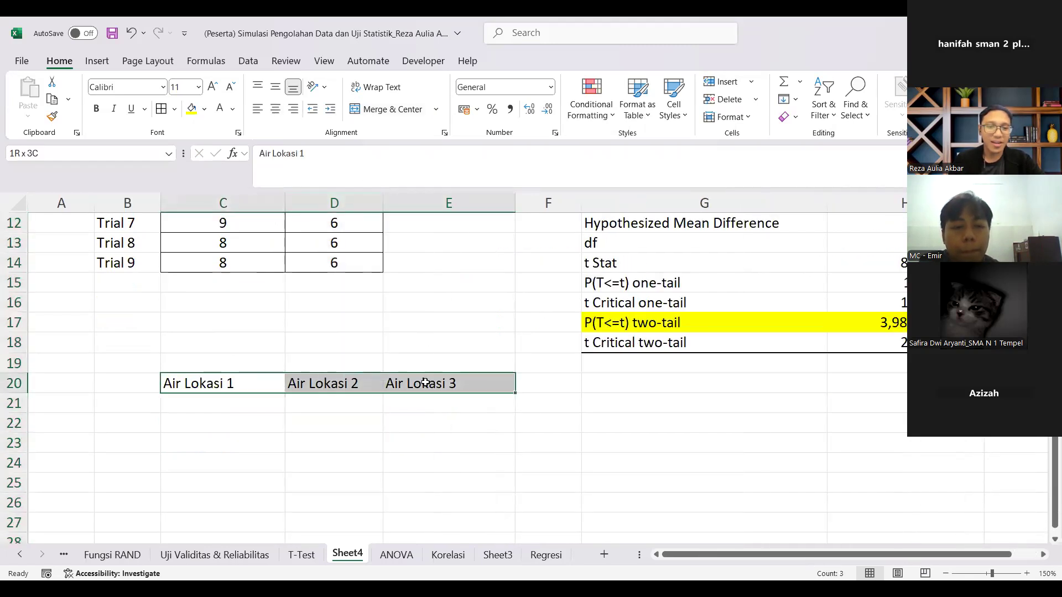
click(277, 112)
Step: Enter the device names Alat OPSI, PureIT and Dexter in C21:E21, beneath the Air Lokasi headings
scroll(298, 340, down, 1)
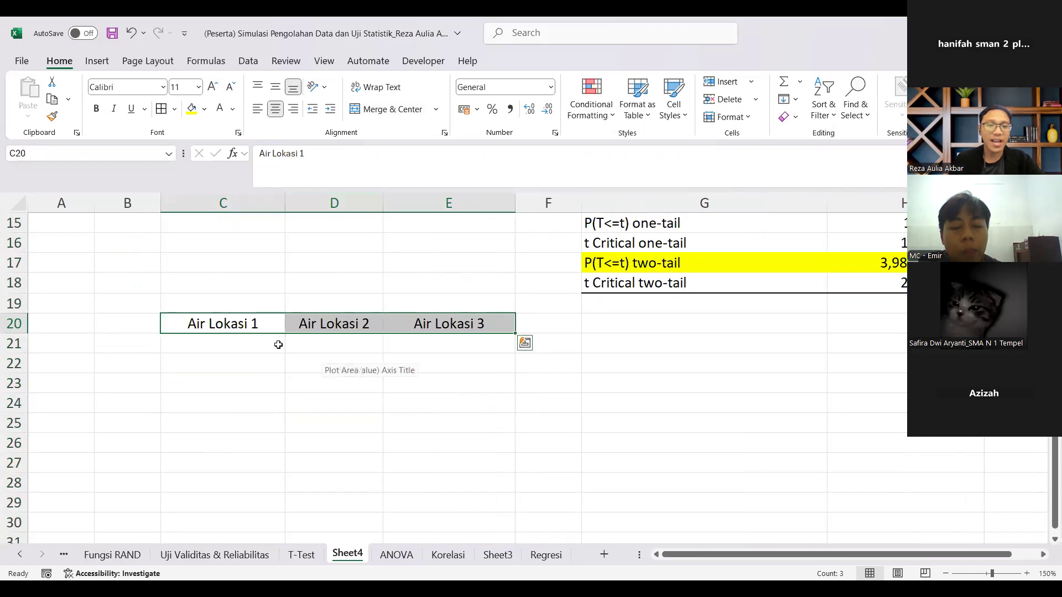
click(261, 338)
text(Alat OPSI)
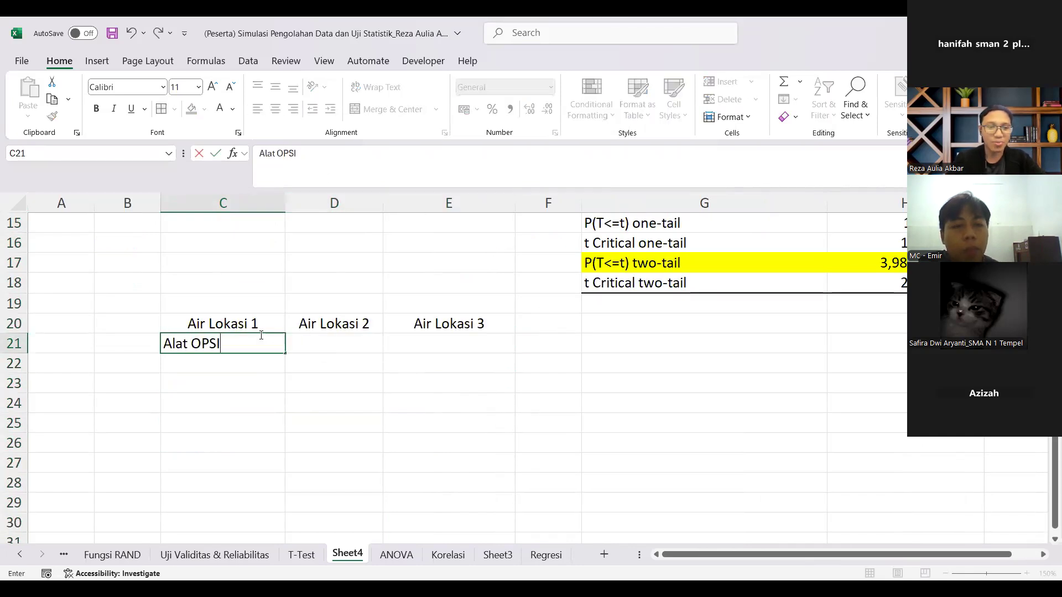
key(Tab)
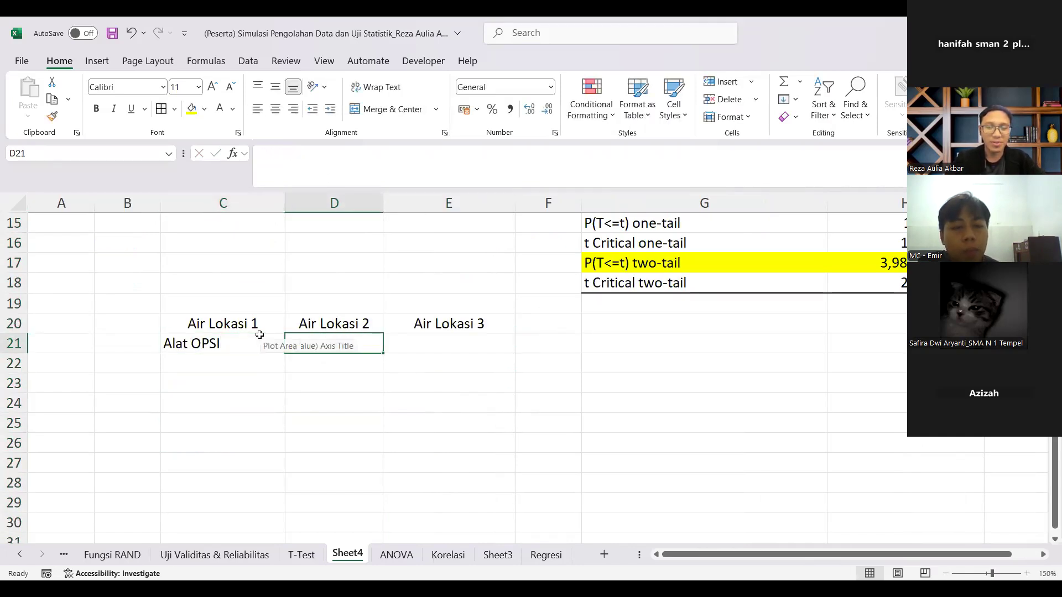
text(Pure)
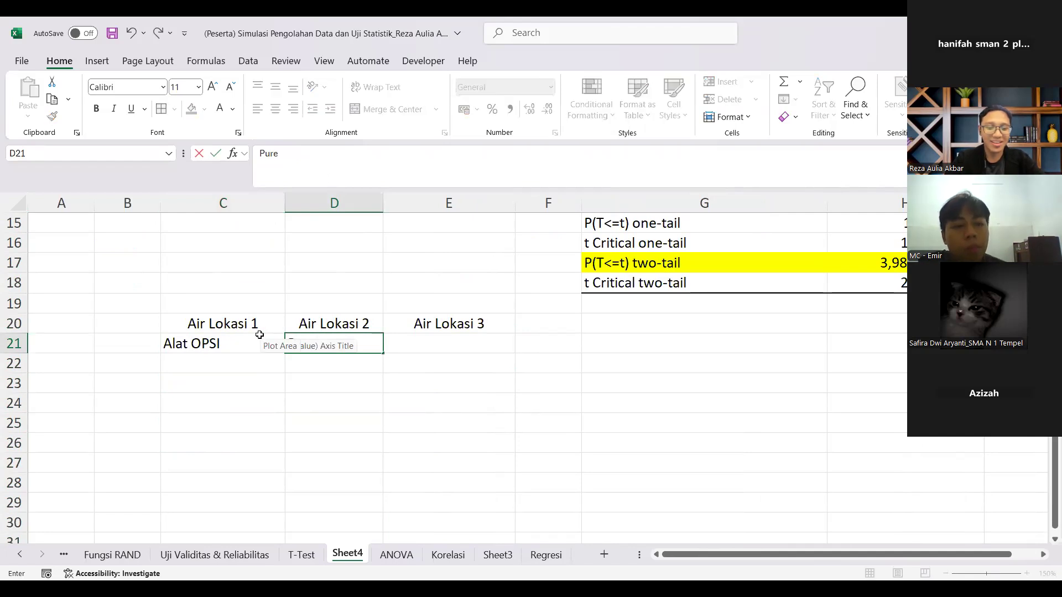
text(IT)
click(443, 345)
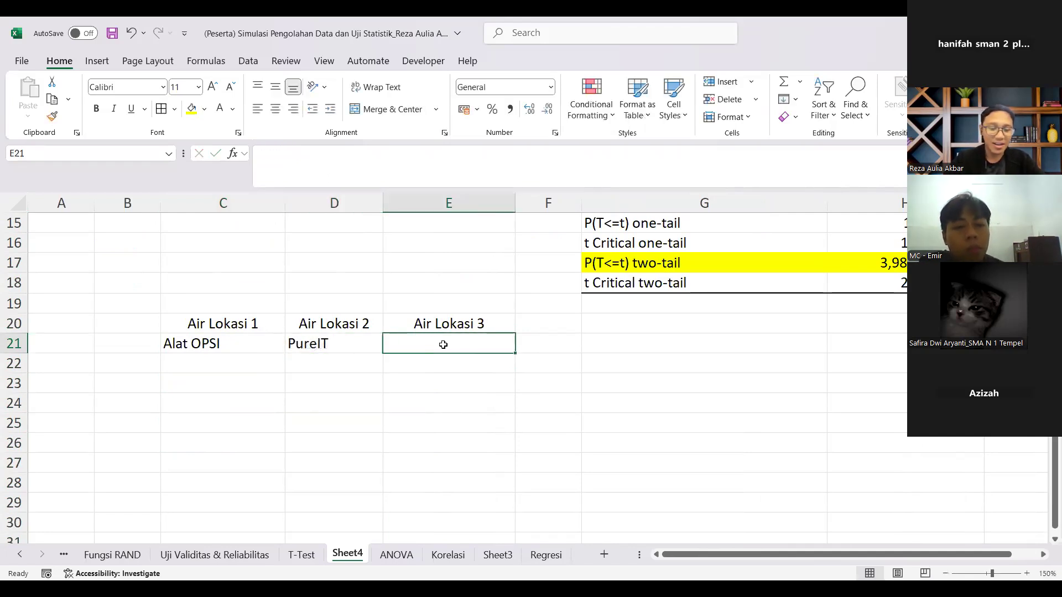
text(Dexter)
key(Return)
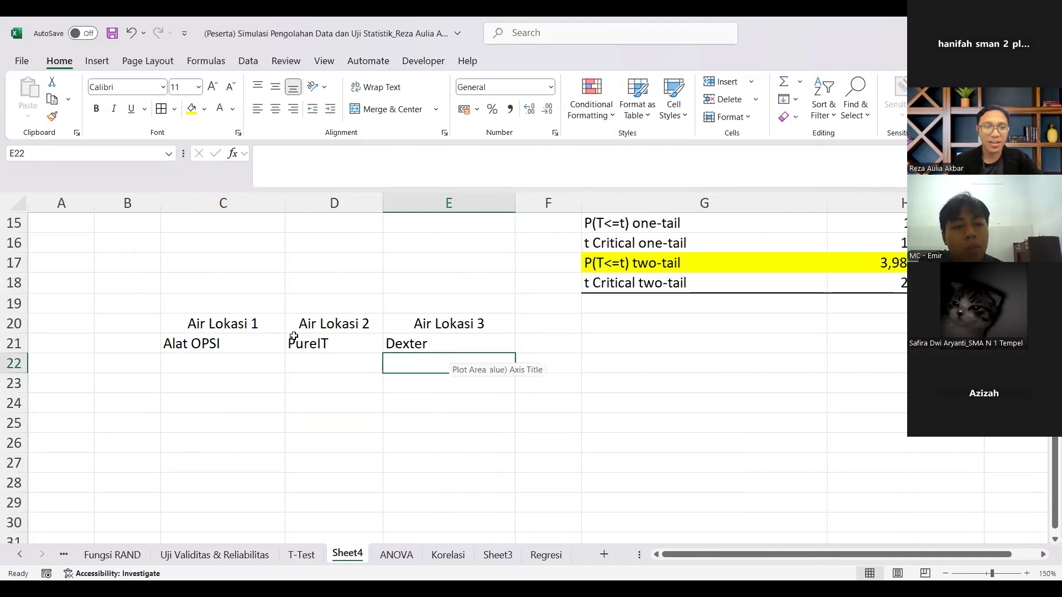
Step: Center the location headings and device names in C20:E21
click(243, 306)
drag(247, 321, 431, 345)
click(261, 109)
click(275, 109)
click(387, 279)
Step: Apply borders to every cell of the device table in C21:E30
scroll(288, 293, down, 1)
drag(202, 285, 505, 467)
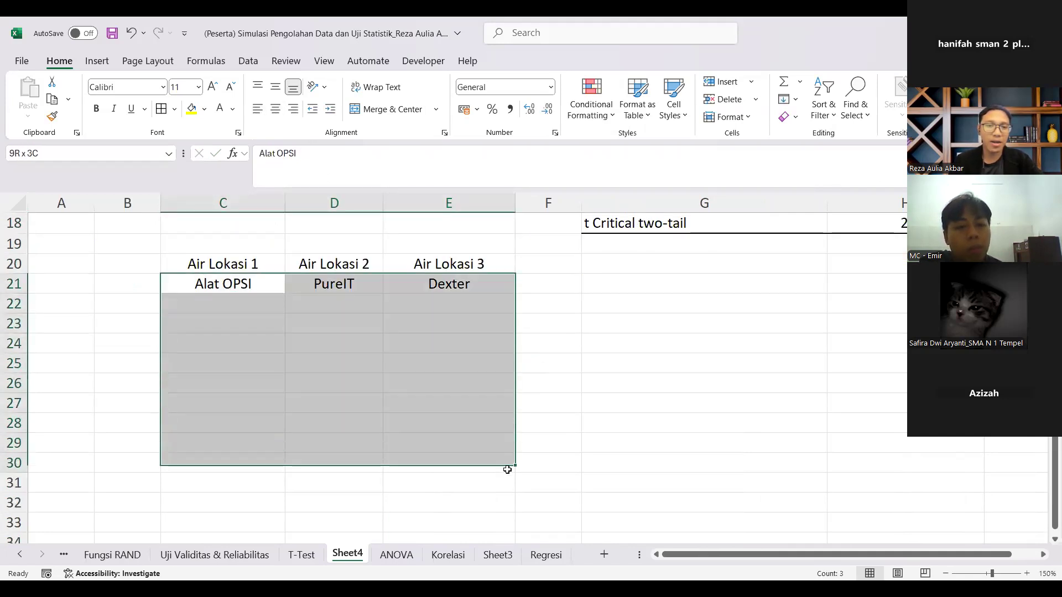
click(161, 109)
click(276, 299)
drag(257, 284, 261, 476)
Step: Calculate the Before minus After hardness difference for Trial 1 in E6 with =C6-D6
scroll(270, 344, up, 6)
click(416, 331)
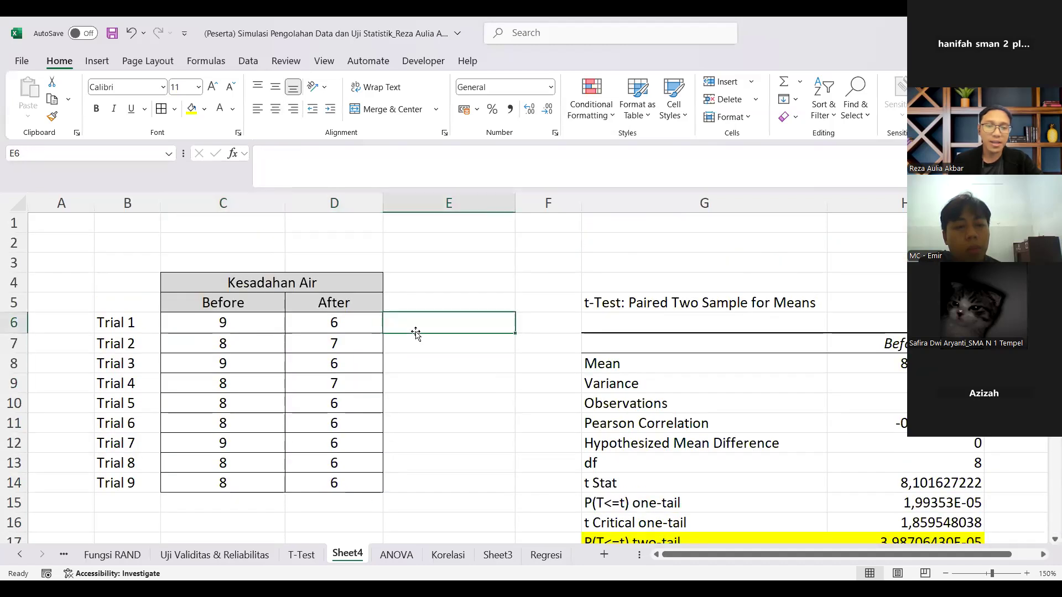
click(246, 332)
text(-)
click(317, 330)
text(\)
key(BackSpace)
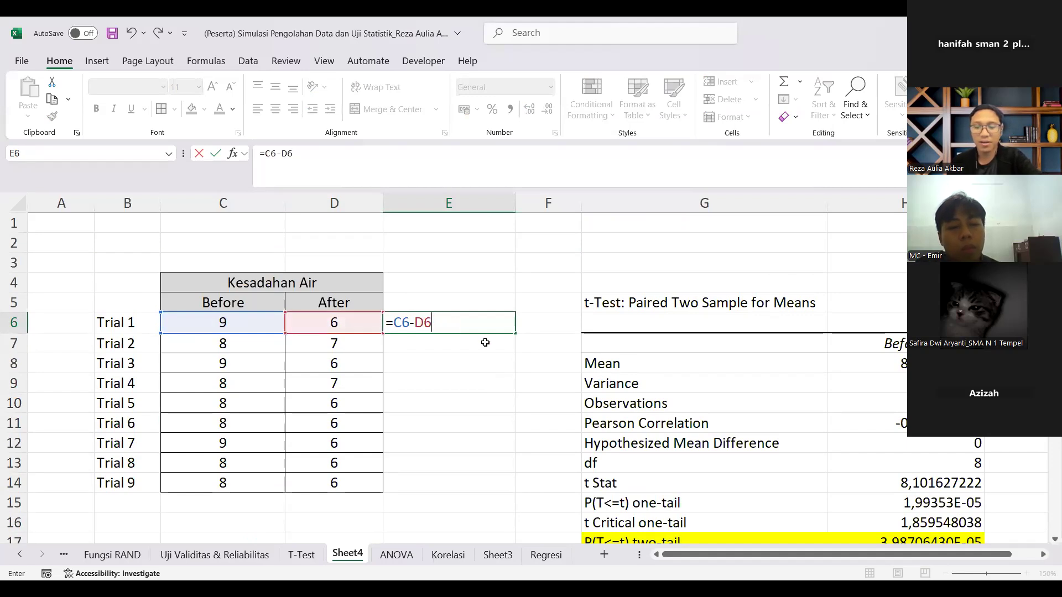
key(Return)
Step: Fill the difference formula from E6 down to E14 and center the results
click(503, 326)
drag(509, 332, 511, 489)
click(275, 109)
Step: Copy the differences in E6:E14 and paste them as values only into the Alat OPSI column, C22:C30
key(ctrl+c)
scroll(308, 384, down, 7)
scroll(243, 387, up, 3)
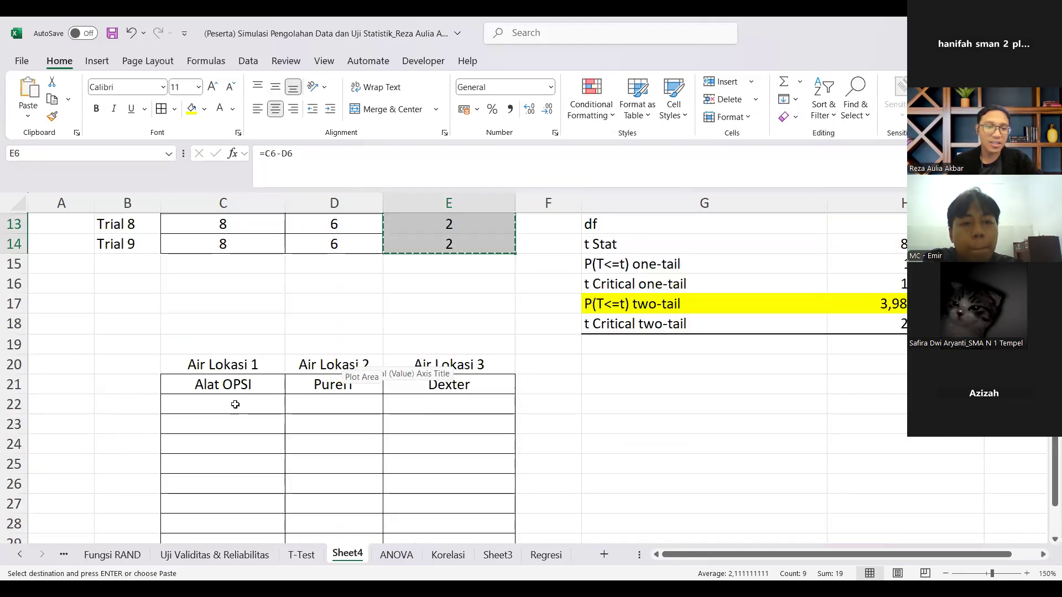
click(235, 405)
right_click(236, 405)
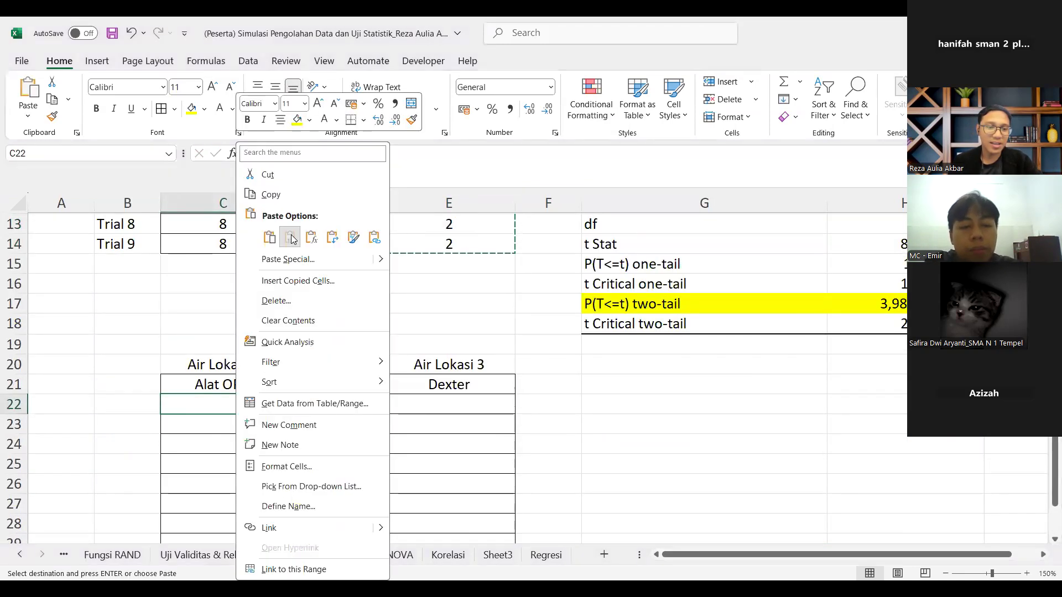
click(312, 239)
Step: Enter 6, 5, 4, 5, 4, 4, 5, 4 and 5 down the PureIT column from D22, and select the device table C21:E30
scroll(323, 297, down, 2)
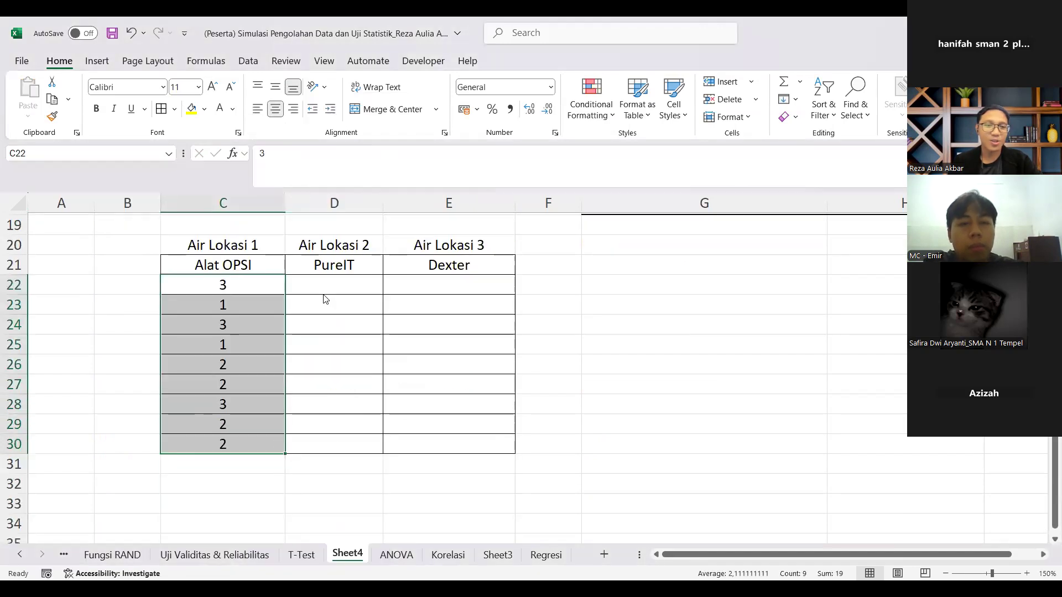
click(324, 283)
text(6 5 4 5 4 4)
key(Return)
text(5)
key(Return)
text(4)
key(Return)
text(5)
key(Return)
drag(233, 266, 452, 448)
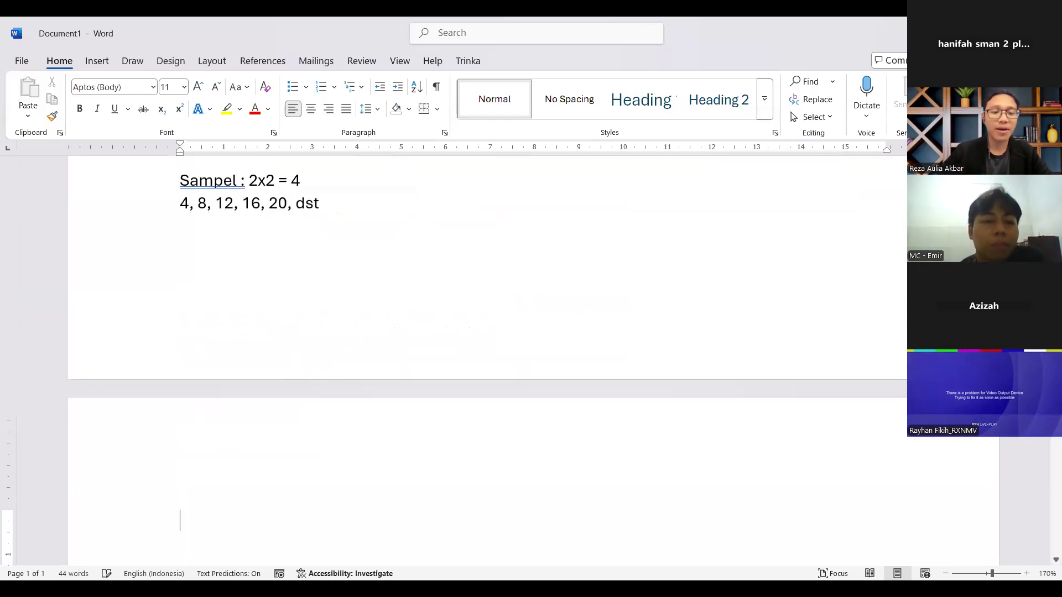
Step: On the second page of the Word document, write the lines "Variabel Bebas" and "Variabel Terikat : Post-Test"
text(Variab)
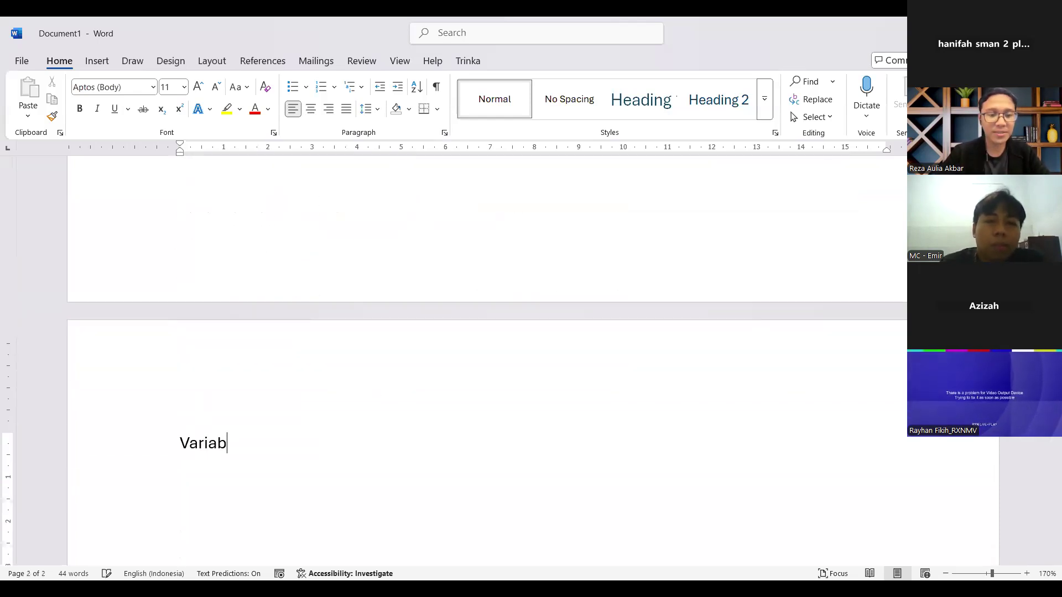
text(el Bebas Variabel)
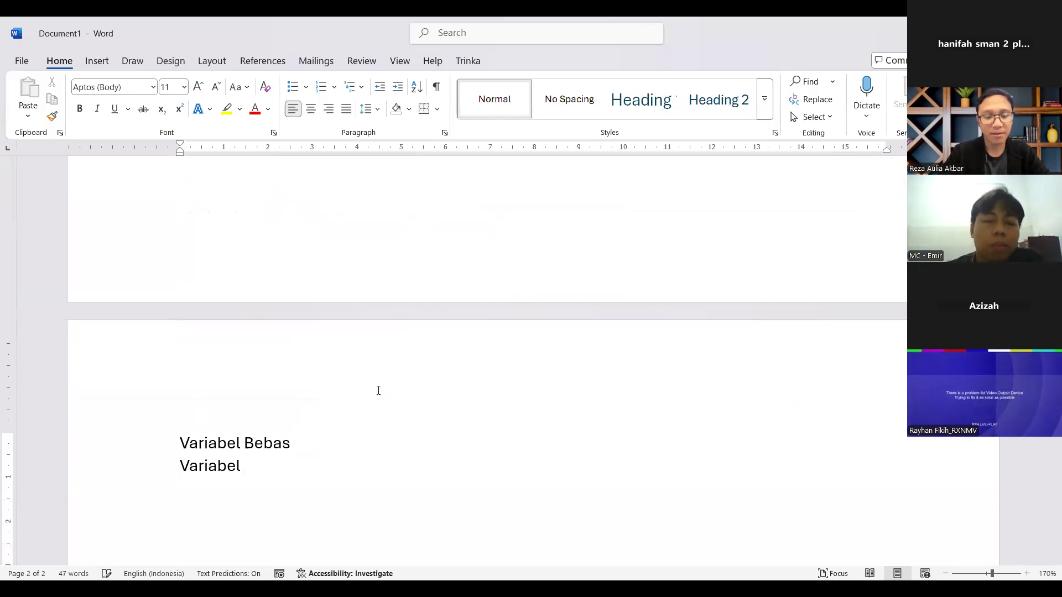
text( Teria)
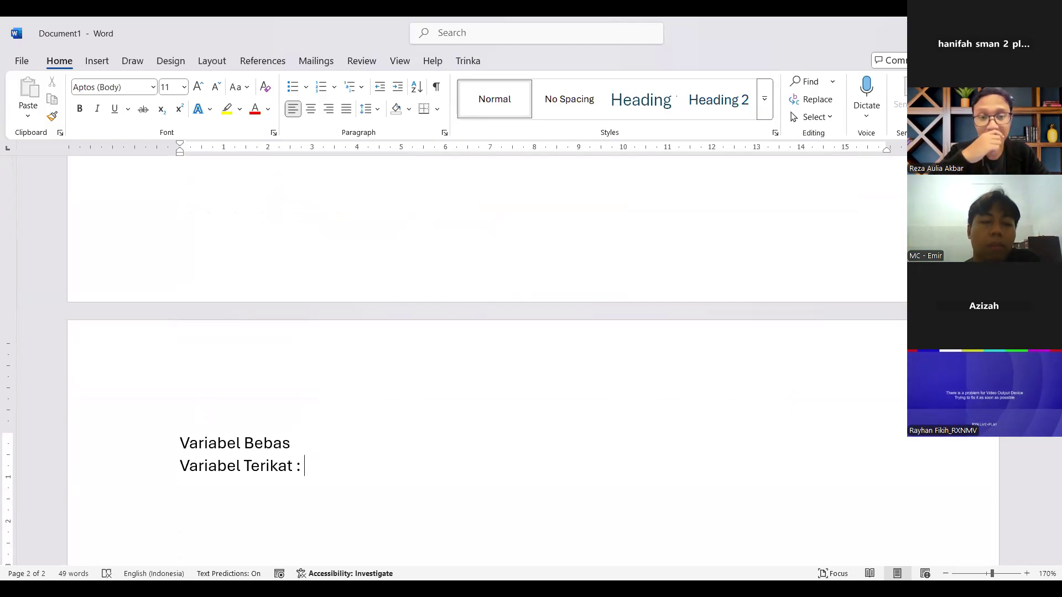
text(Post-Test)
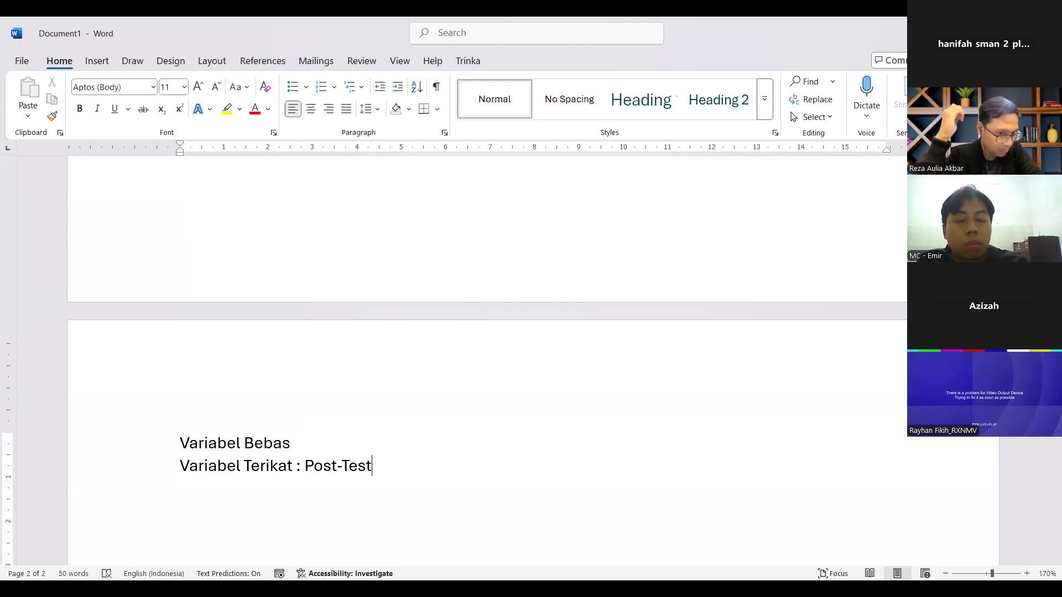
Step: Add ", Hasil Survei (skala Likert)" to the end of the Variabel Terikat line
text(, )
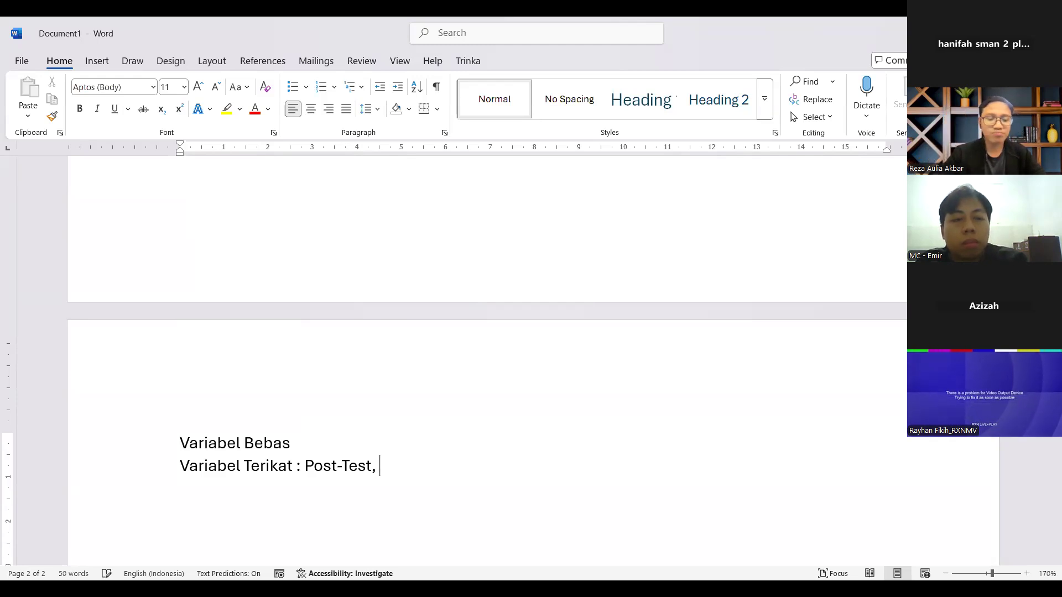
text(Has)
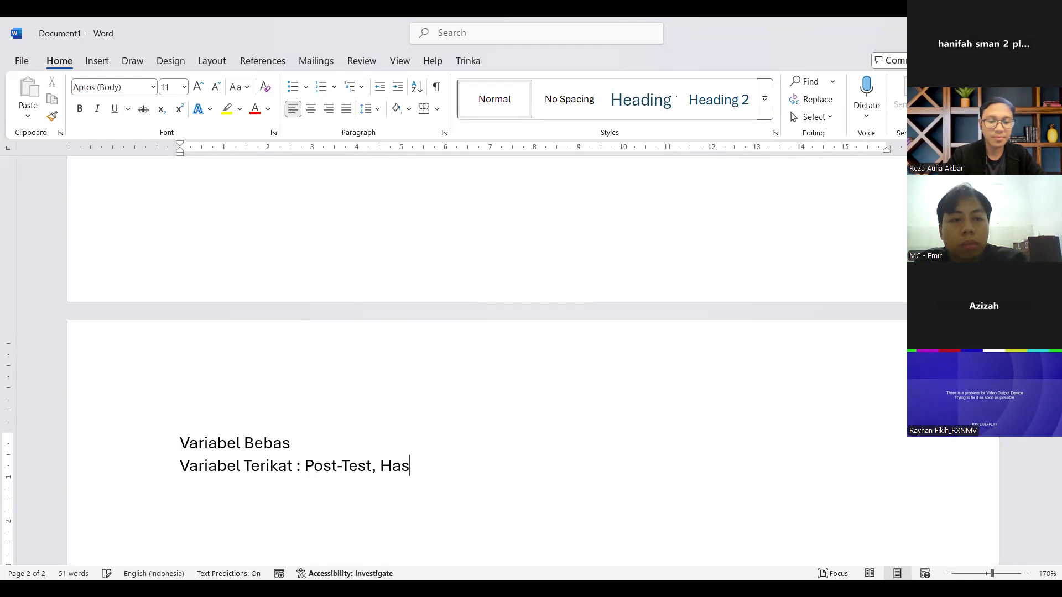
text(il Survei)
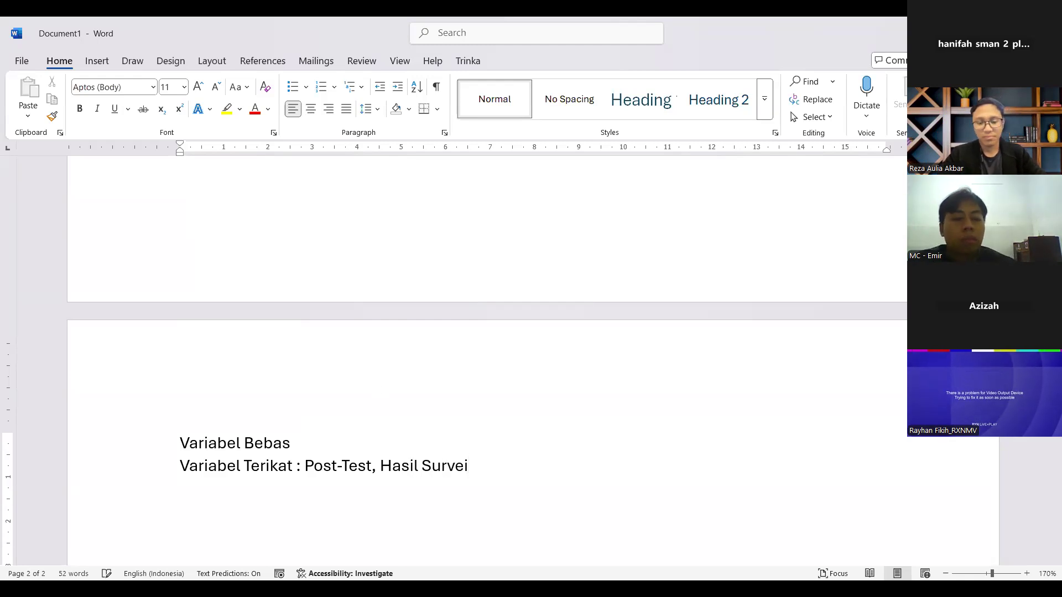
text( (skala Likert()
key(BackSpace)
text())
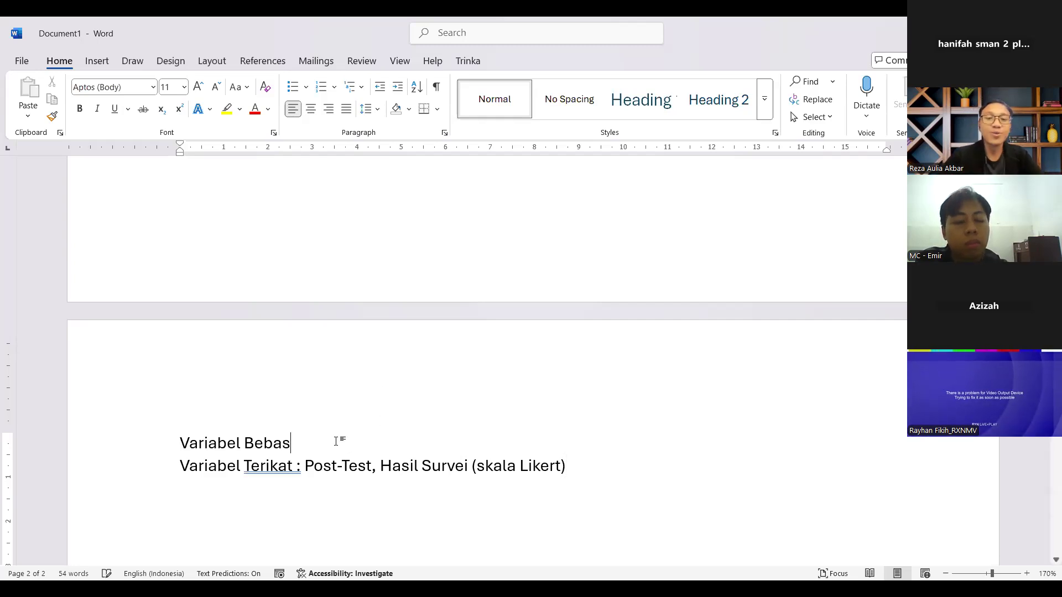
Step: Extend the Variabel Bebas line with ": Animasi Kartun (Buatan Sendiri),"
text(:)
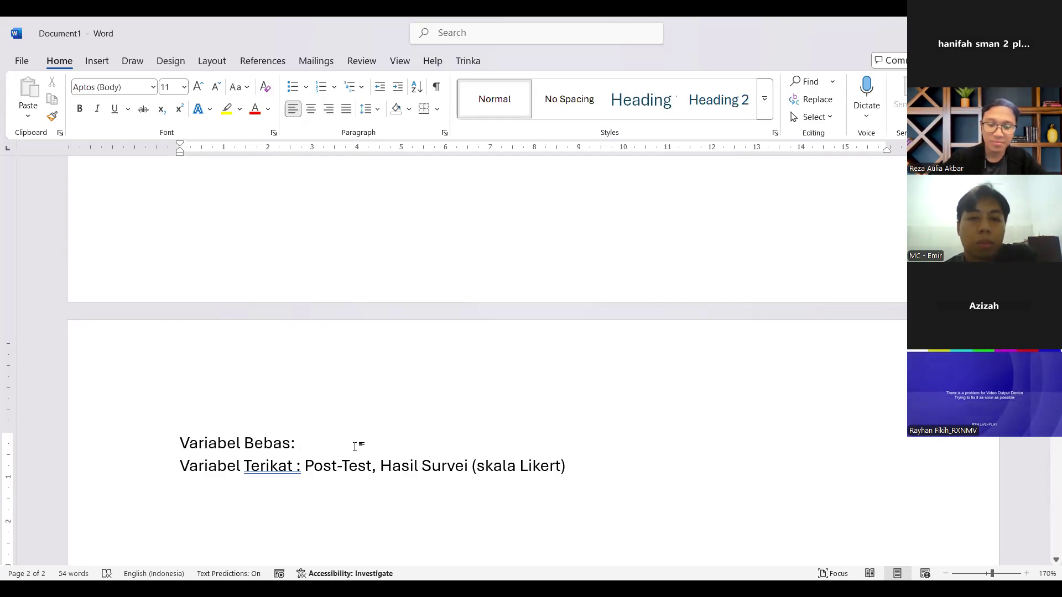
text(Animasi Kartun (Buatan Sendiri),)
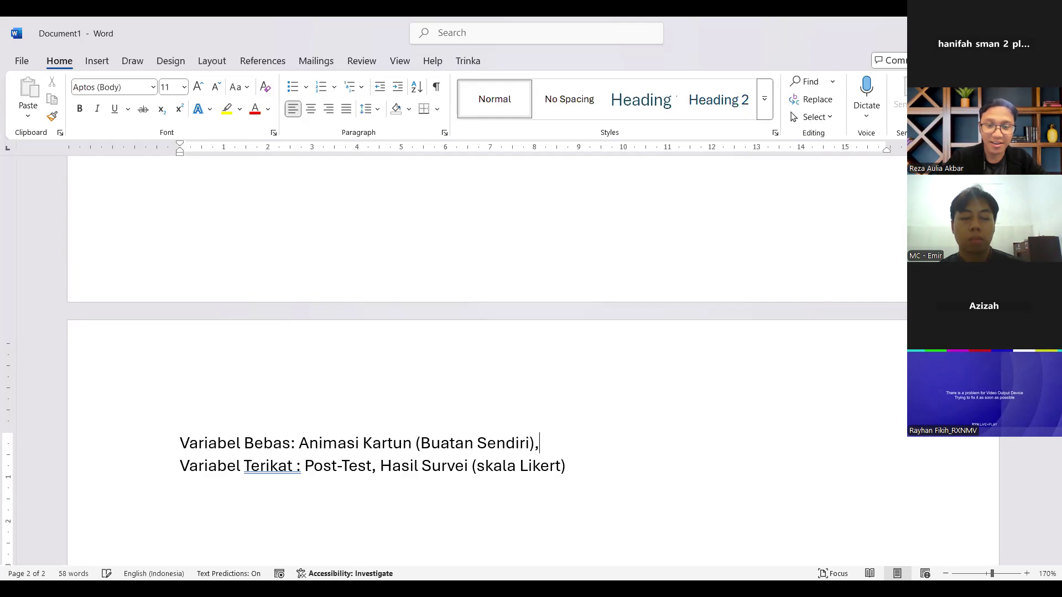
text( Kartun Televisi)
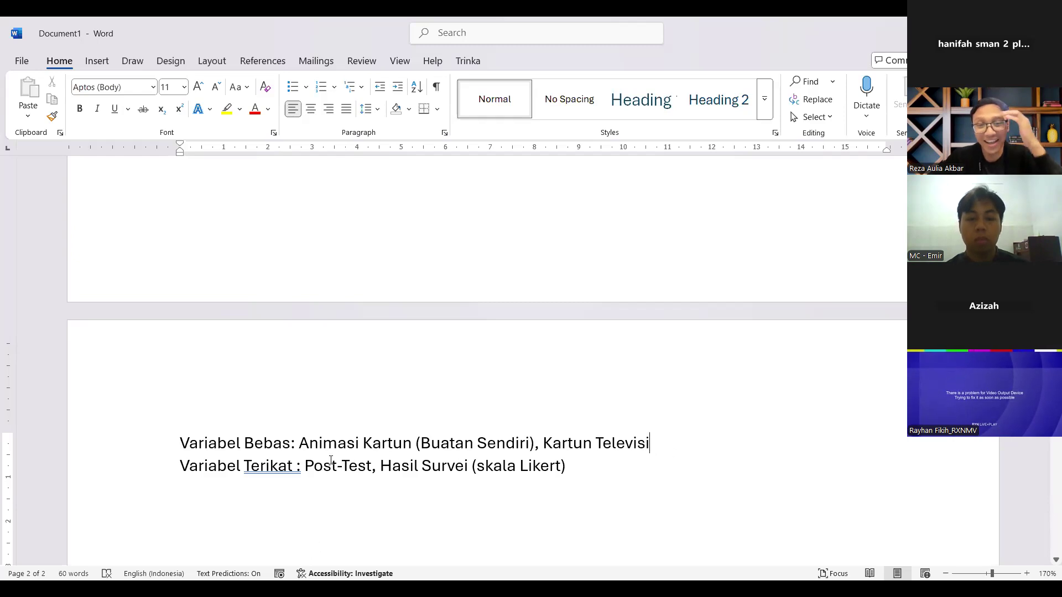
Step: Leave a blank line below Variabel Terikat and write "Pemahaman : Before After"
click(588, 479)
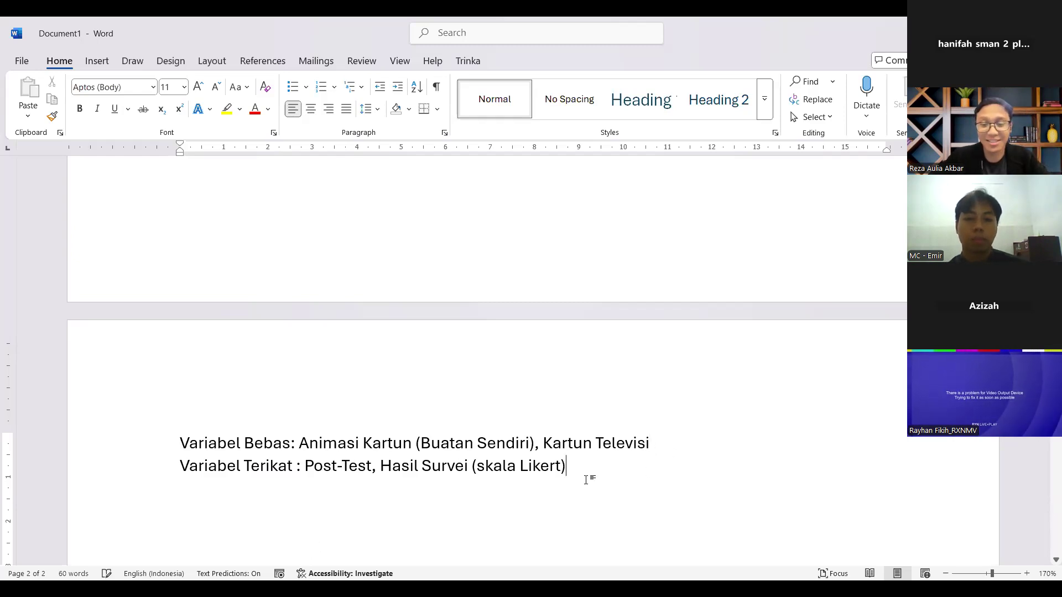
key(Return)
text(Pema)
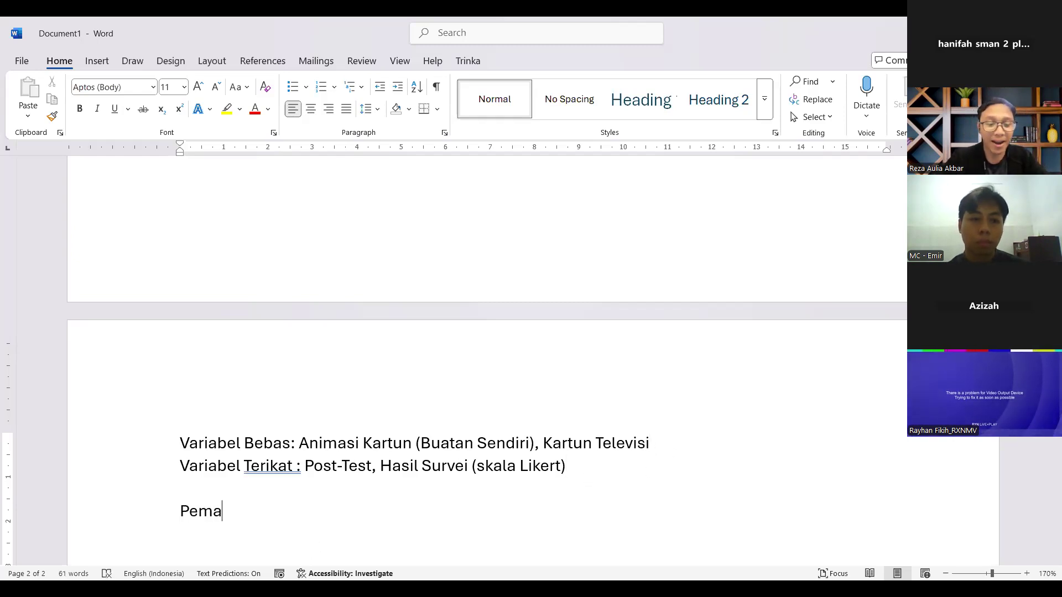
text(haman :)
text( Before Fa)
key(BackSpace)
key(BackSpace)
text(After)
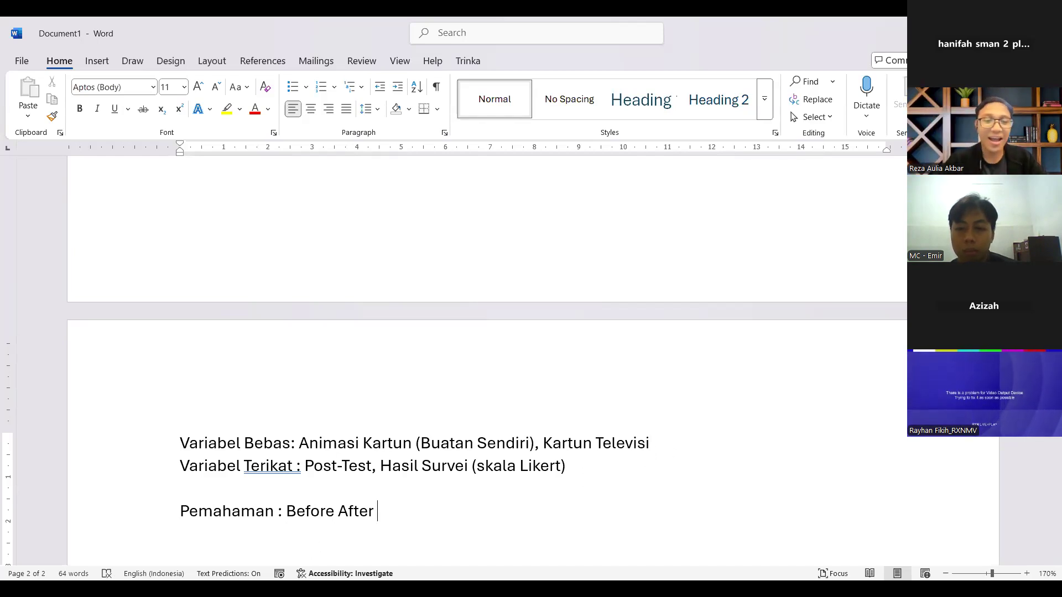
Step: Complete the Pemahaman line with "= Paired T-Test" and start a new line below it
click(347, 511)
scroll(498, 448, down, 2)
scroll(572, 427, up, 1)
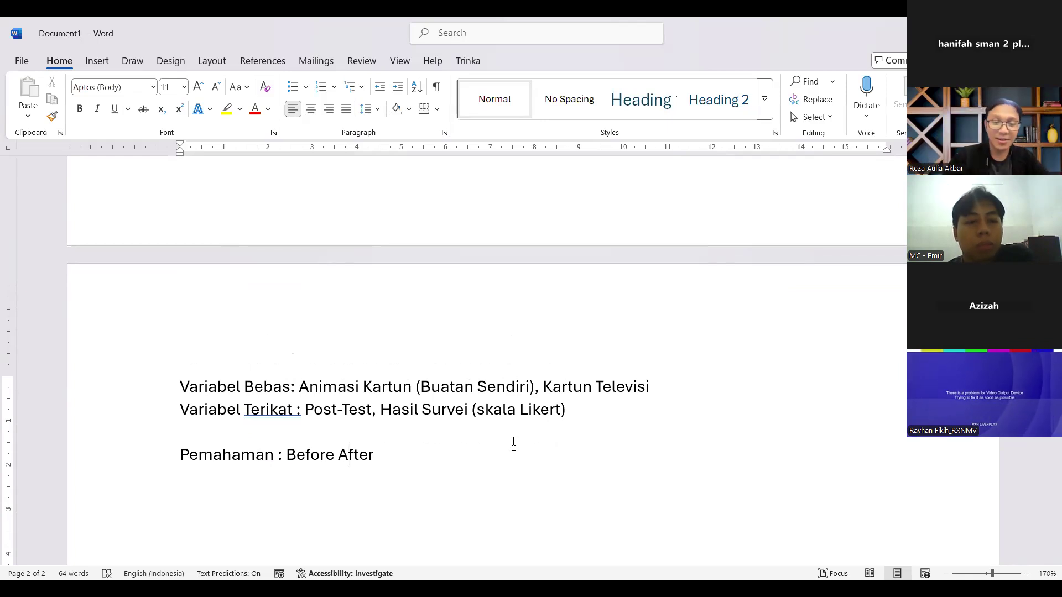
text(=)
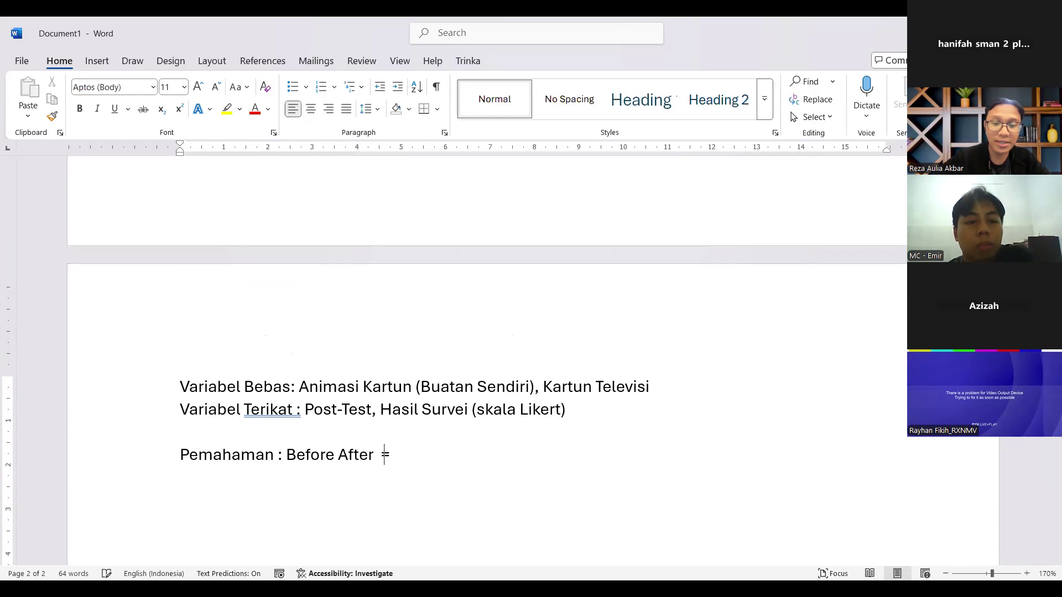
text( Paired T)
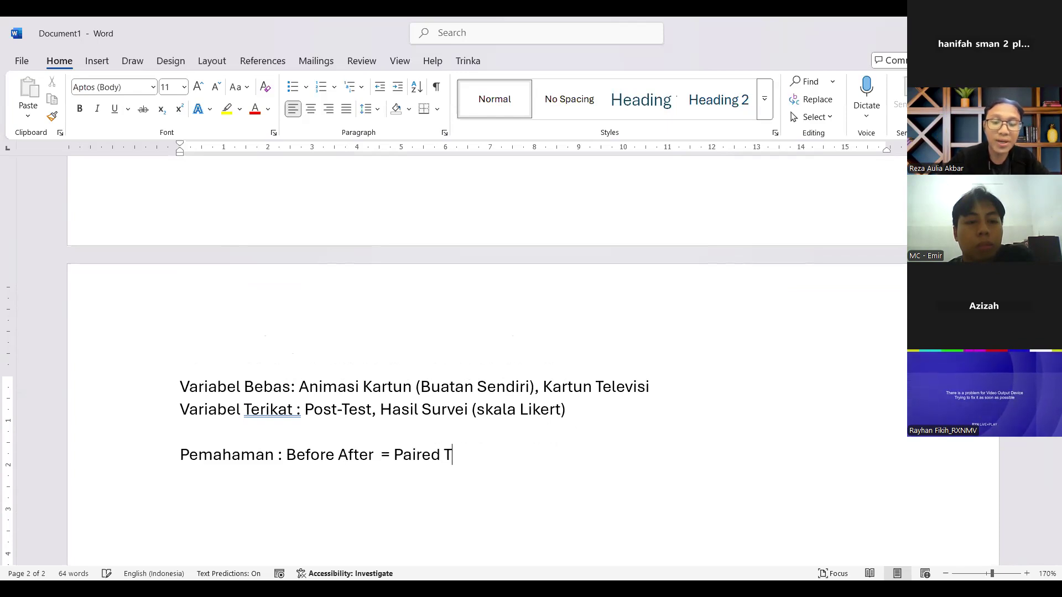
text(-Test)
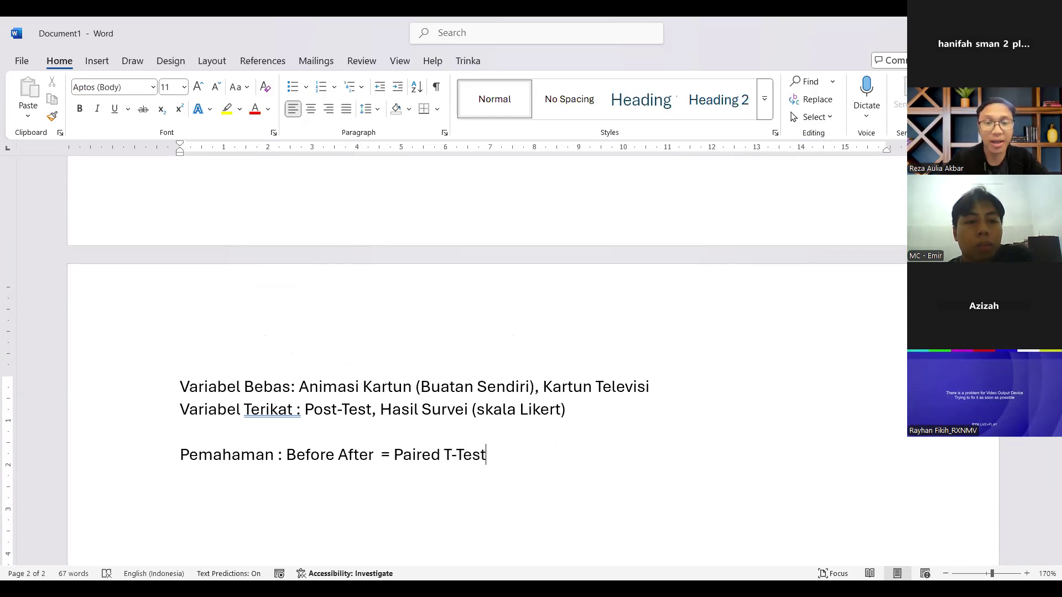
key(Return)
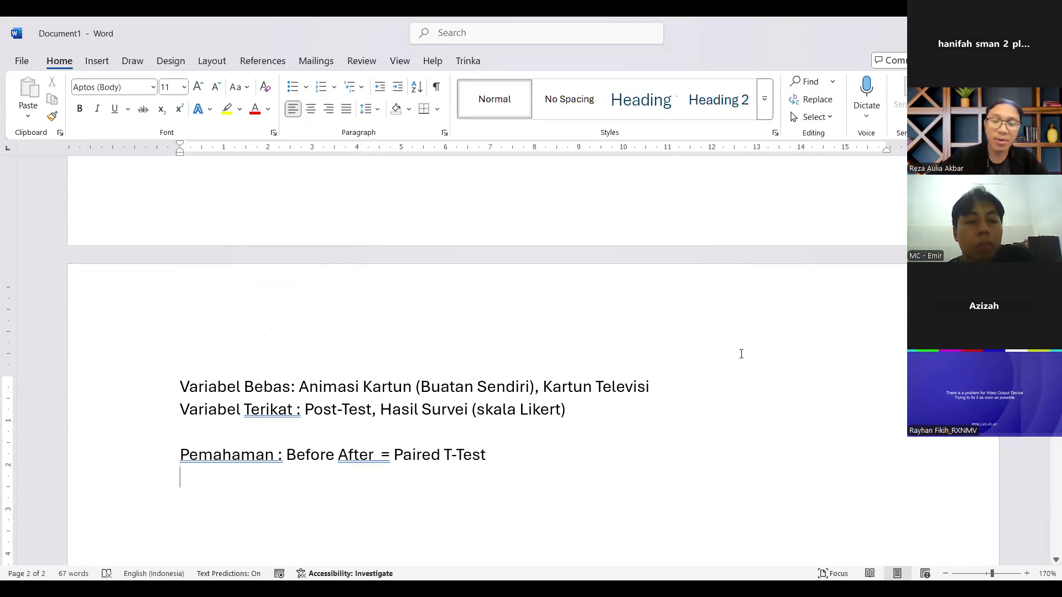
Step: Write "UEQ = User Experience, Skala Likert" on the line below the Pemahaman entry
click(577, 403)
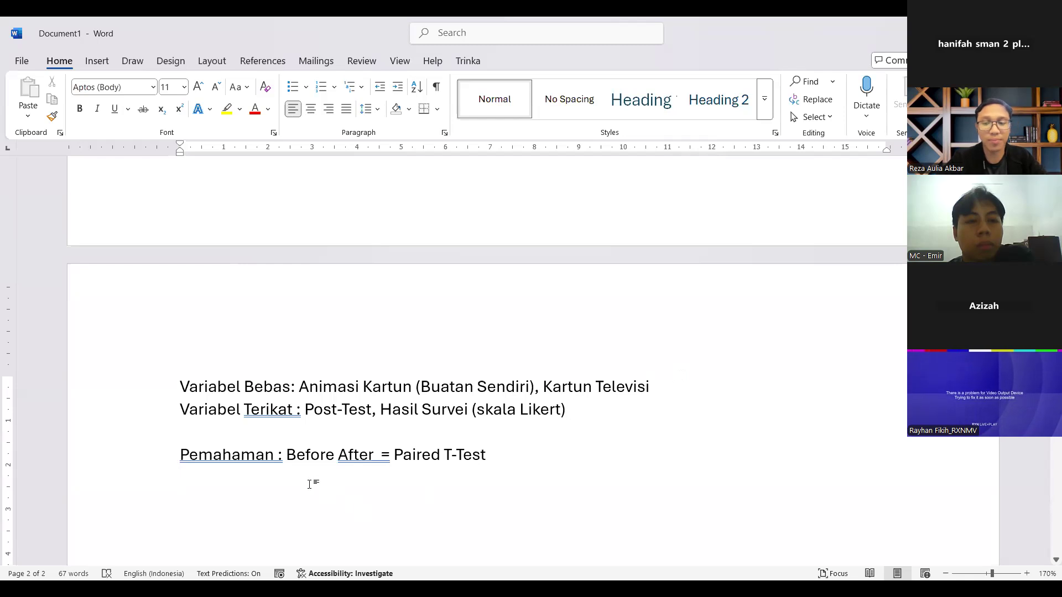
text(UEQ)
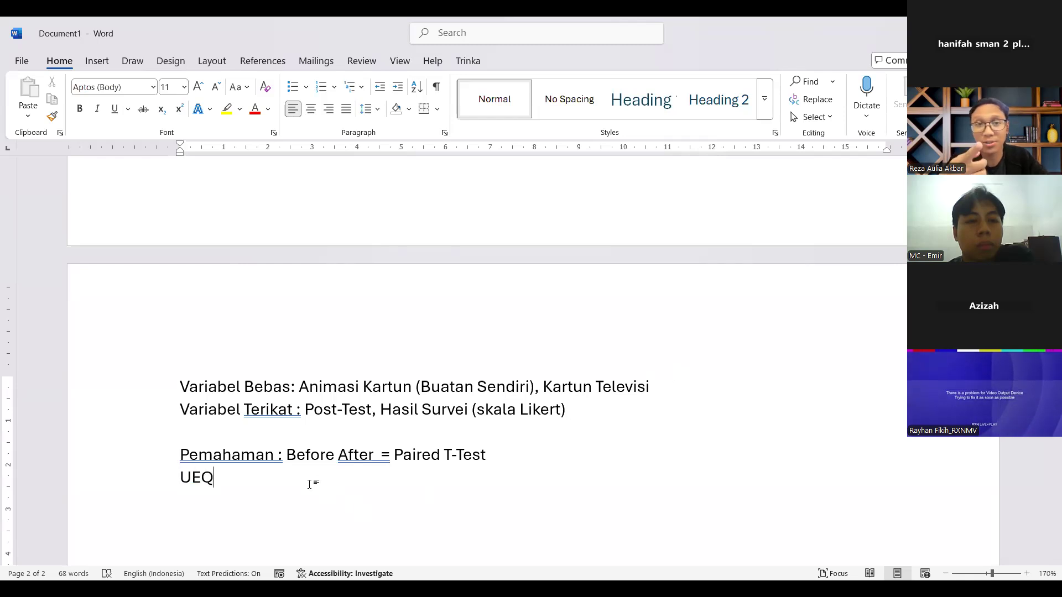
text( =)
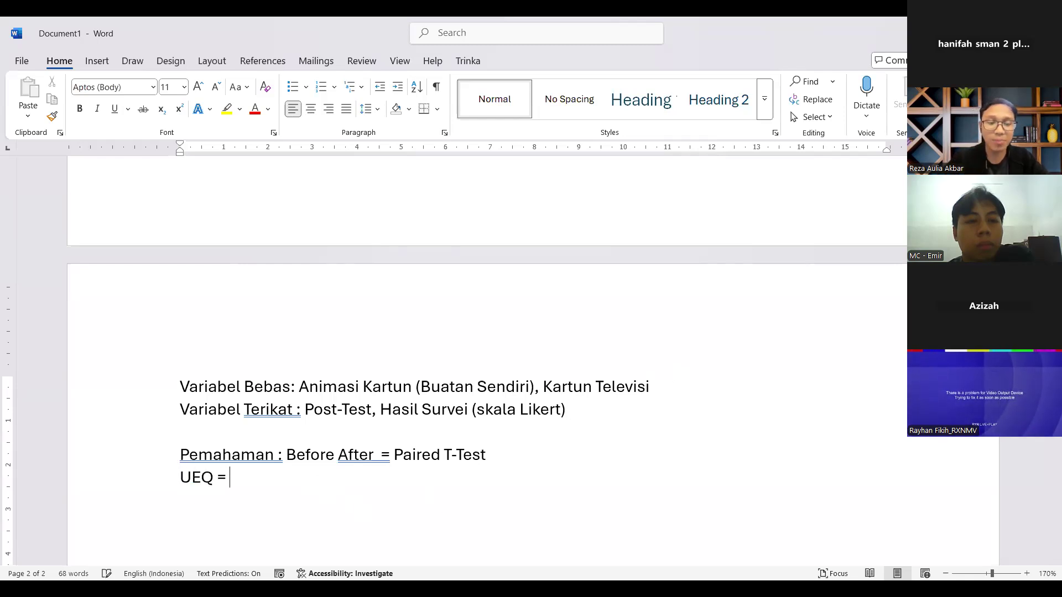
key(BackSpace)
text(= User Expe)
key(Tab)
text(, Skal)
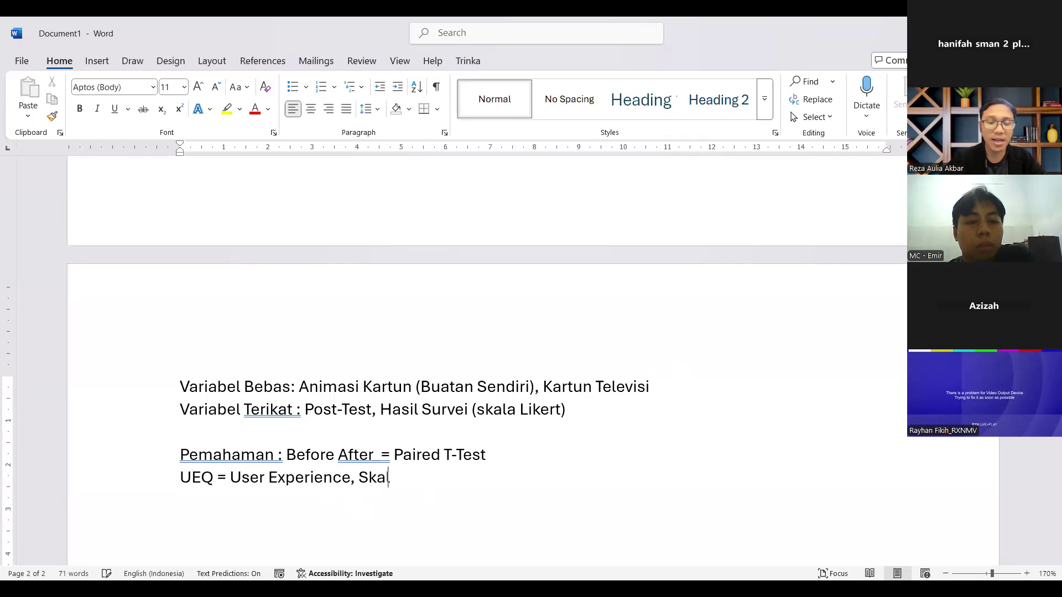
text(a Likert)
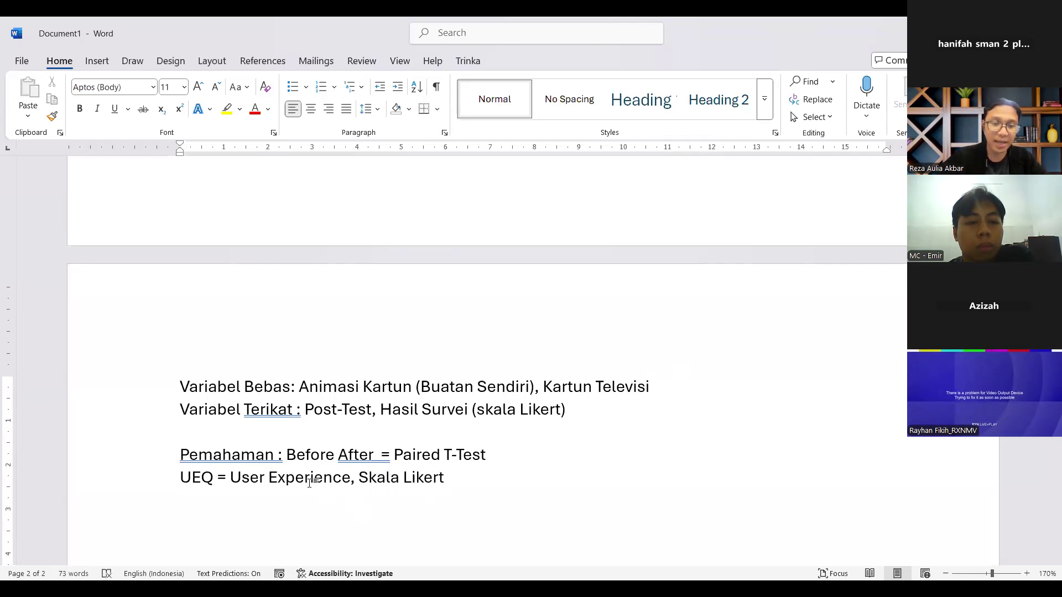
scroll(305, 434, down, 1)
key(Return)
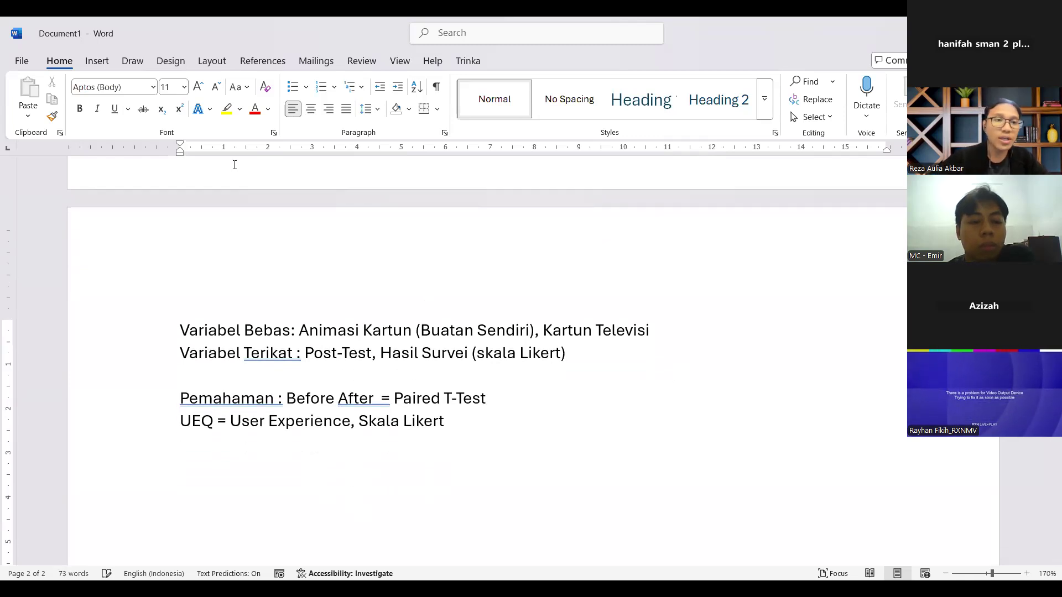
Step: Make "Skala Likert" in the UEQ line bold and append the scale range "(1-5)" after it
click(476, 419)
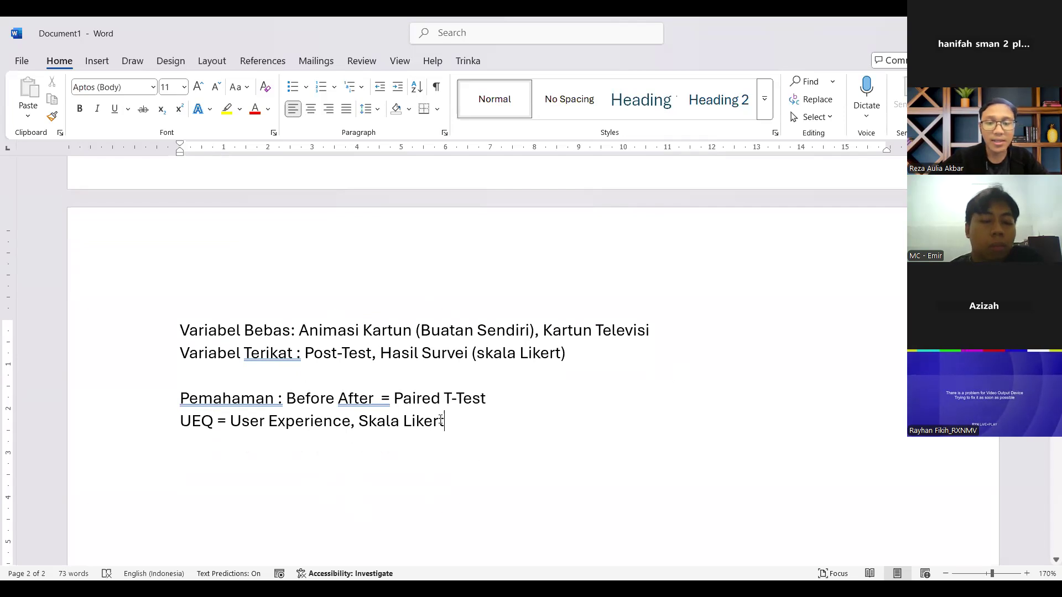
drag(443, 421, 360, 421)
key(ctrl+b)
click(455, 423)
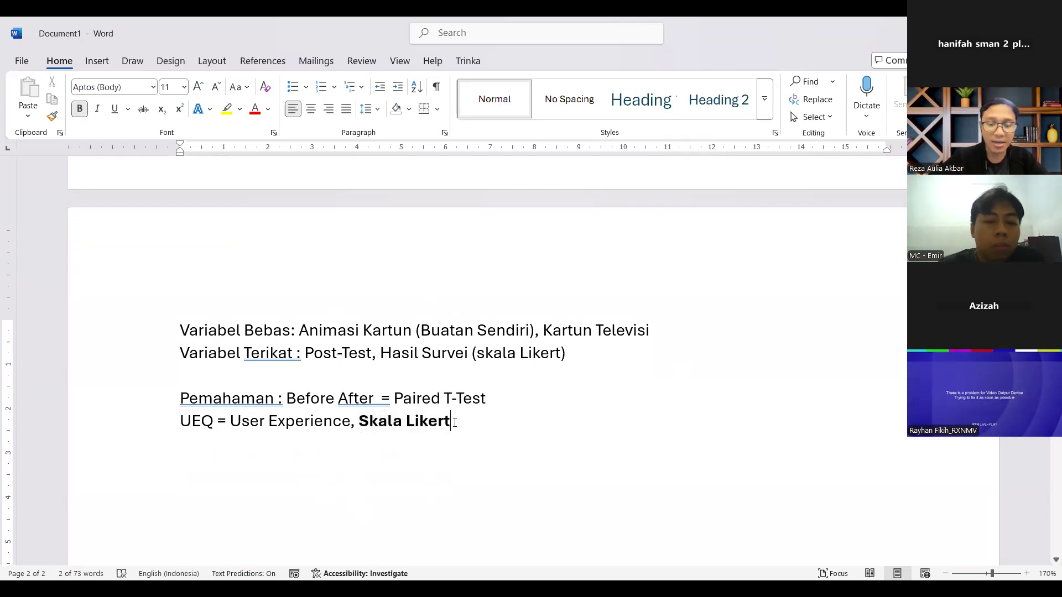
text((1-5))
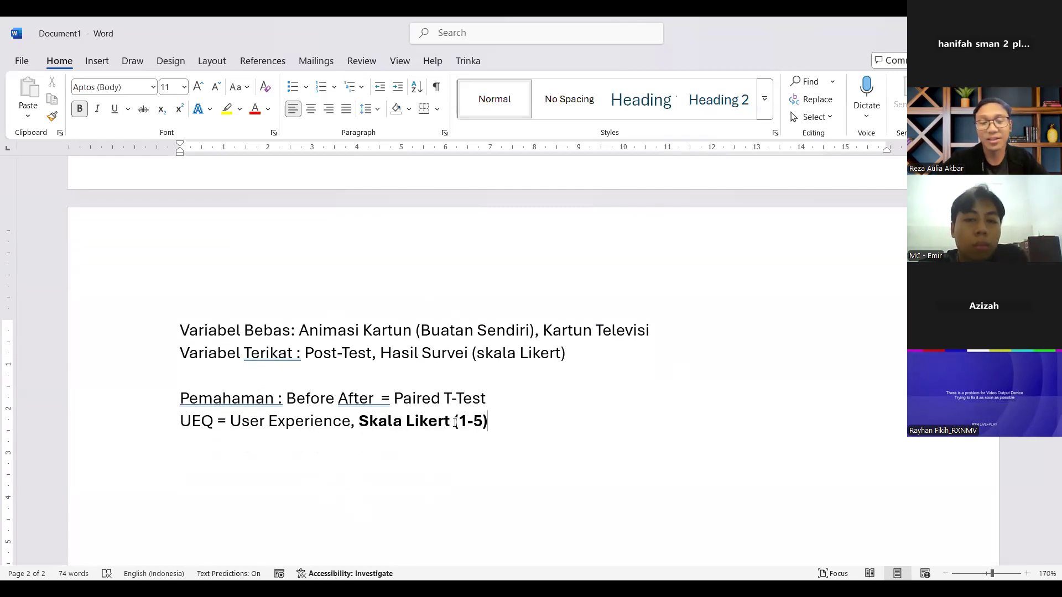
text( = Non {ara)
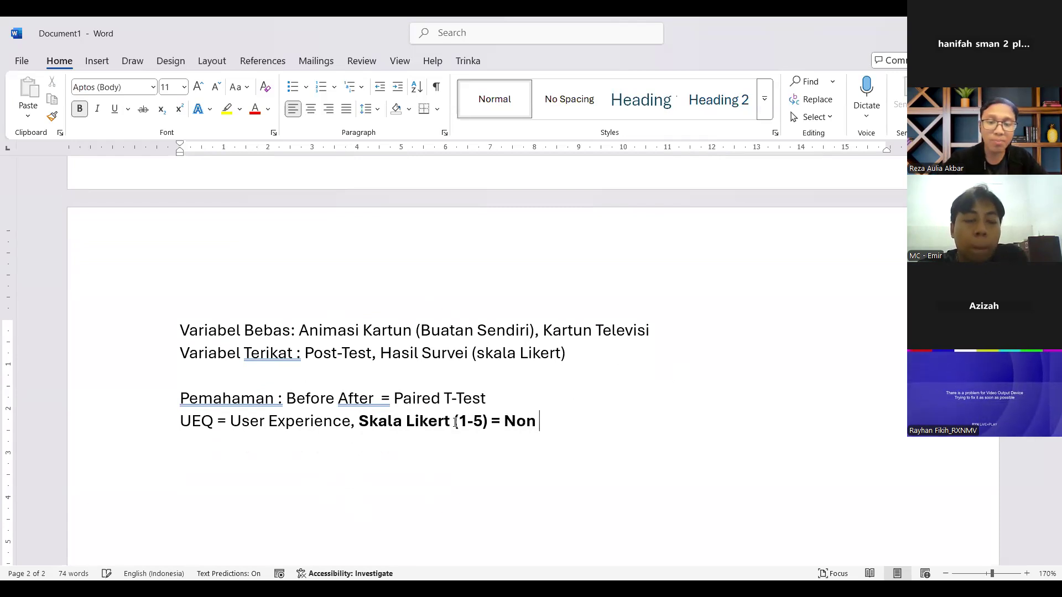
Step: Complete the UEQ line with "= Non Parametrik" and leave a blank line below it
key(BackSpace)
key(BackSpace)
key(BackSpace)
key(BackSpace)
text(Parametrik)
key(Return)
key(Return)
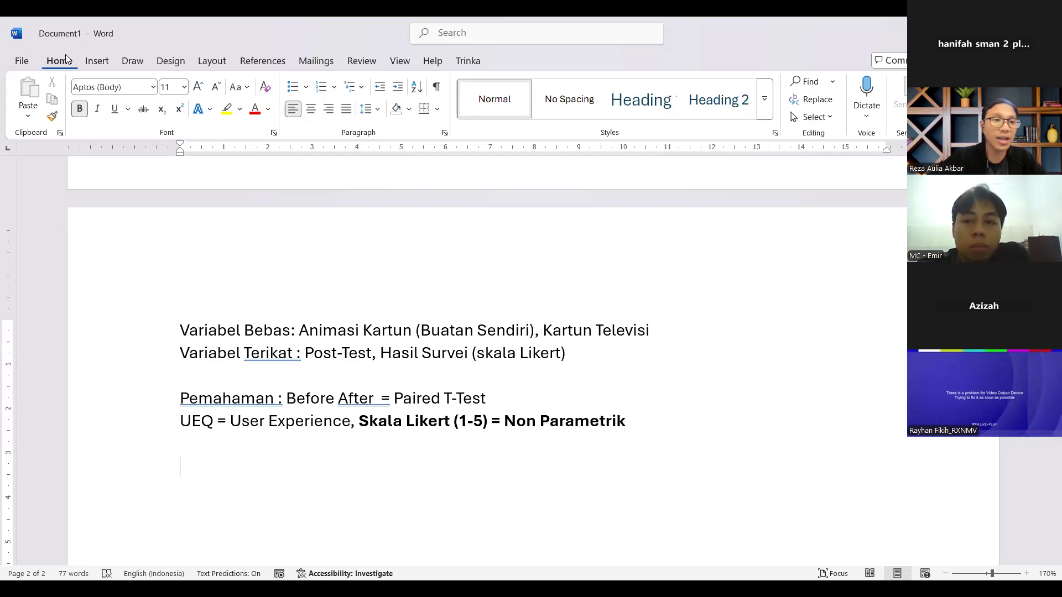
Step: Insert a table with one row and three columns below the UEQ line
click(97, 61)
click(131, 114)
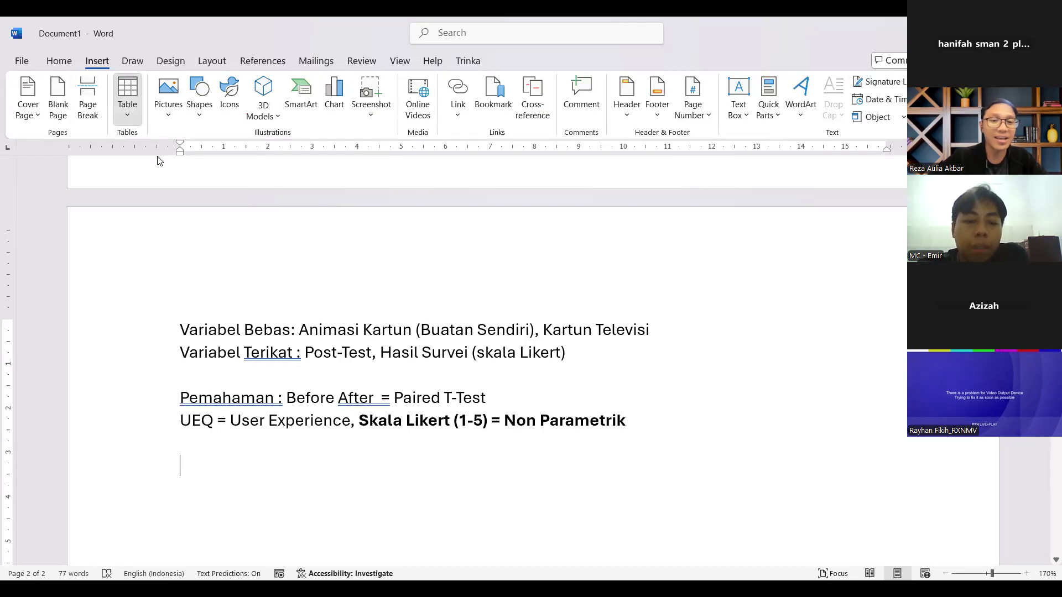
click(162, 159)
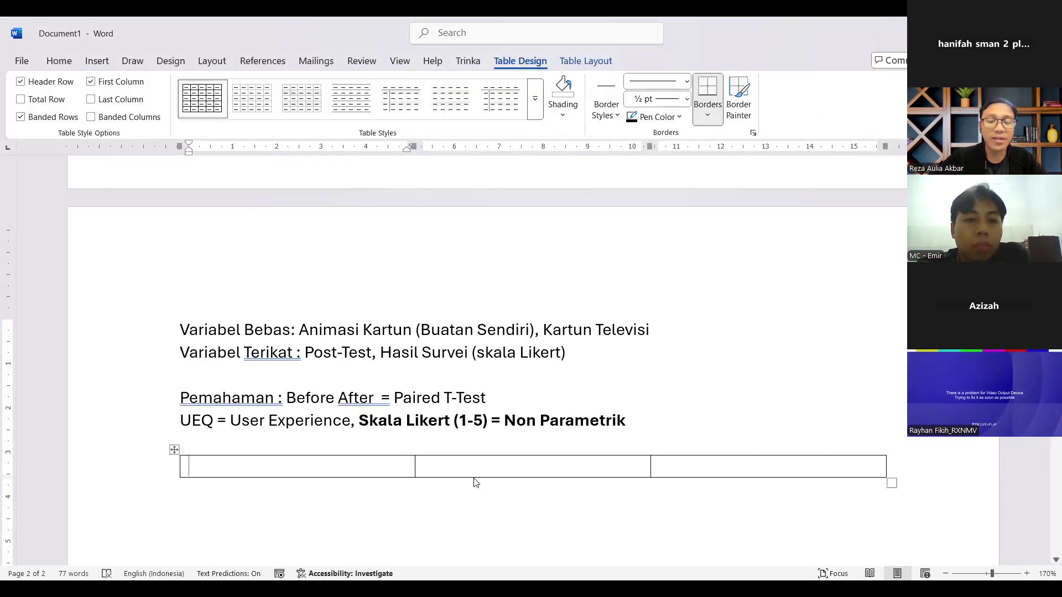
Step: Enter "Animasi Wayang" as the heading of the table's first column
drag(649, 330, 579, 332)
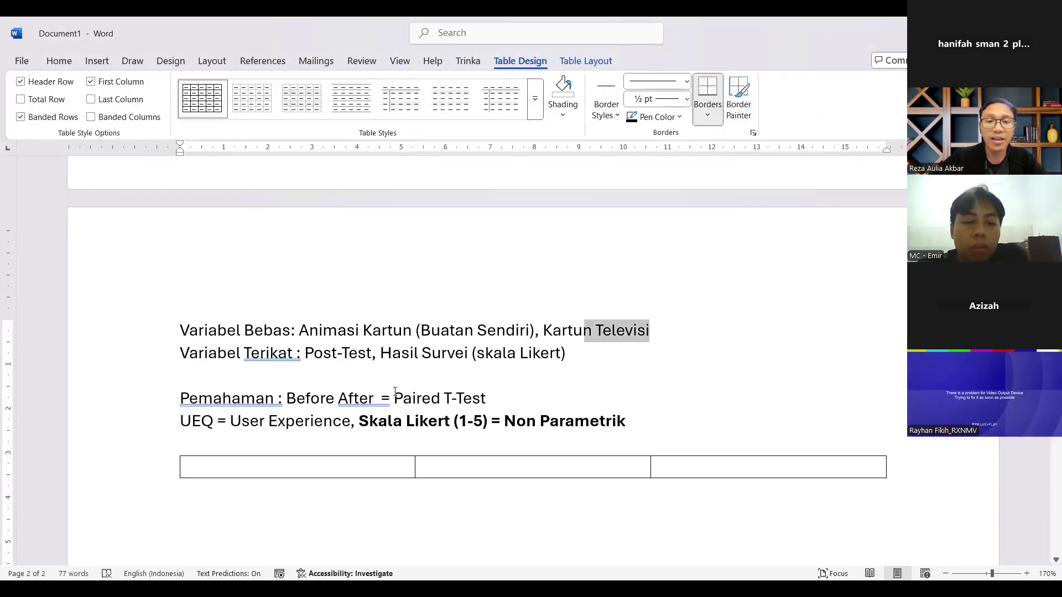
click(336, 469)
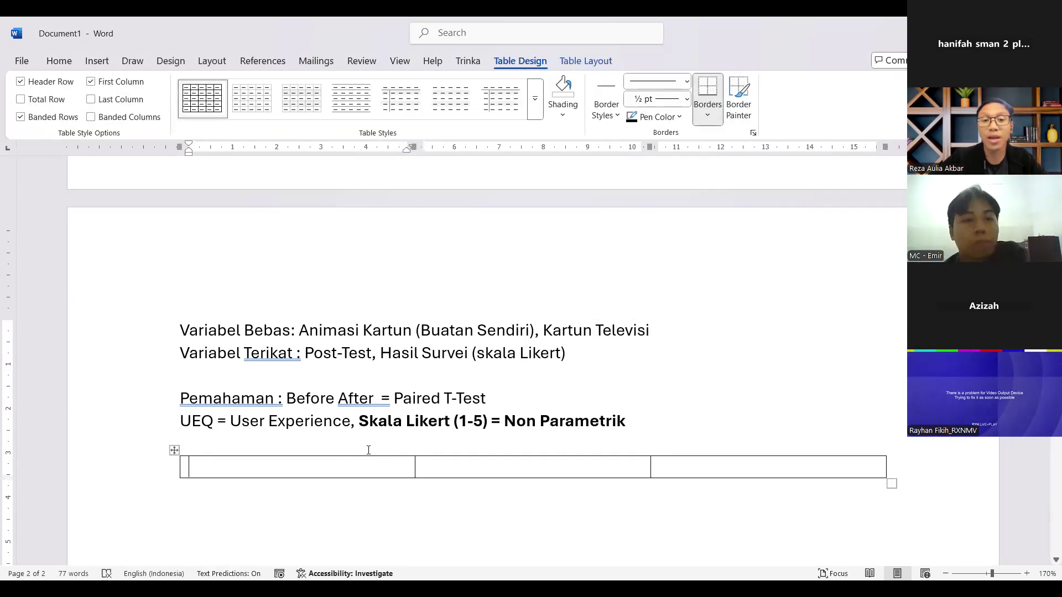
text(Animasi Wayang)
key(Tab)
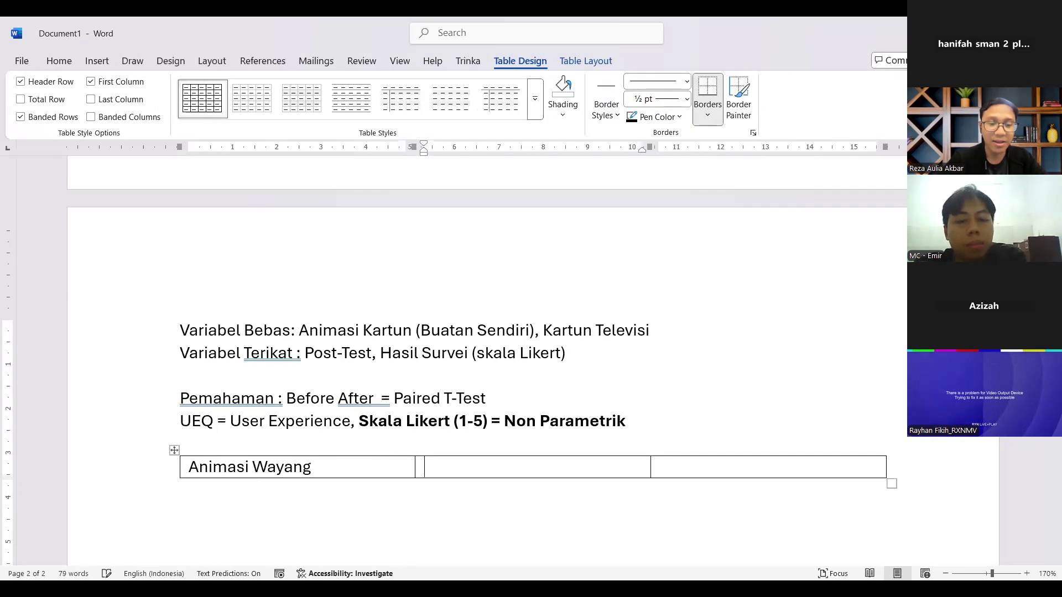
Step: Enter "Kartun Televisi" and "Kartun Youtube" as the headings of the table's second and third columns
text(Upin Ipin)
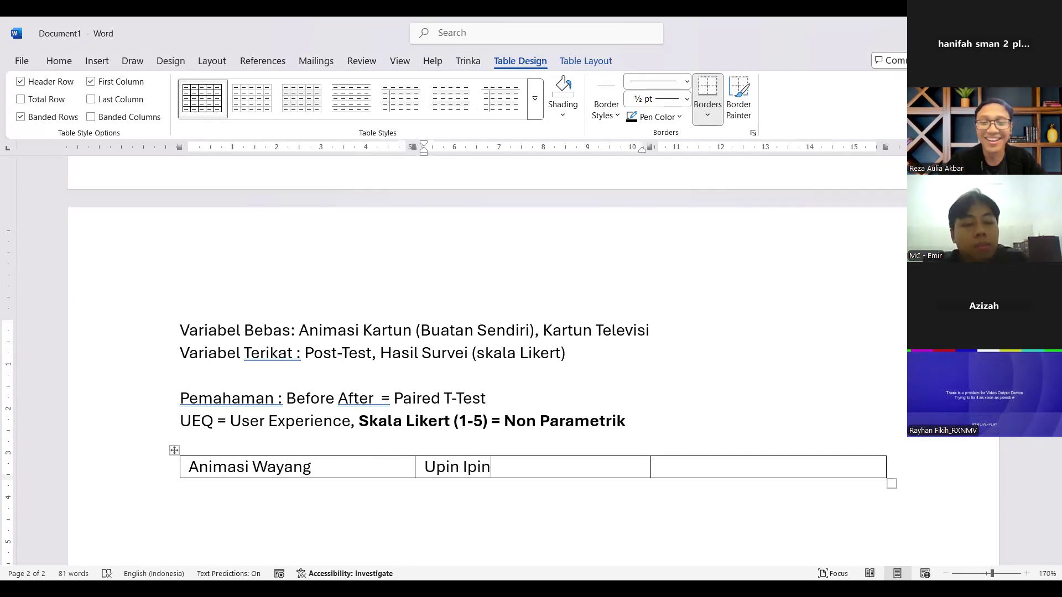
key(BackSpace)
key(BackSpace)
key(BackSpace)
key(BackSpace)
key(BackSpace)
key(BackSpace)
key(BackSpace)
key(BackSpace)
key(BackSpace)
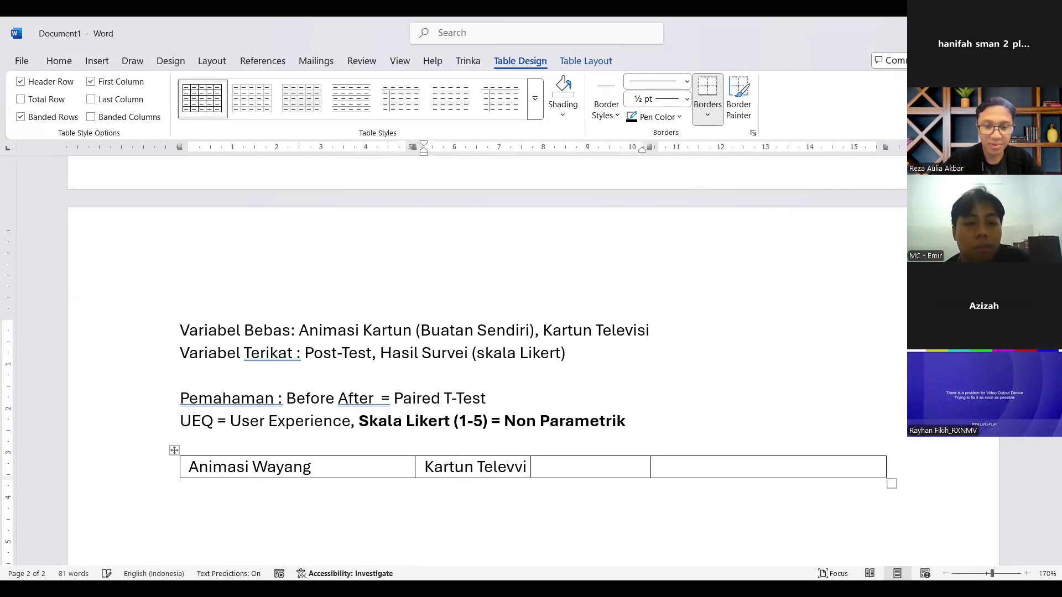
key(Tab)
text(Karty)
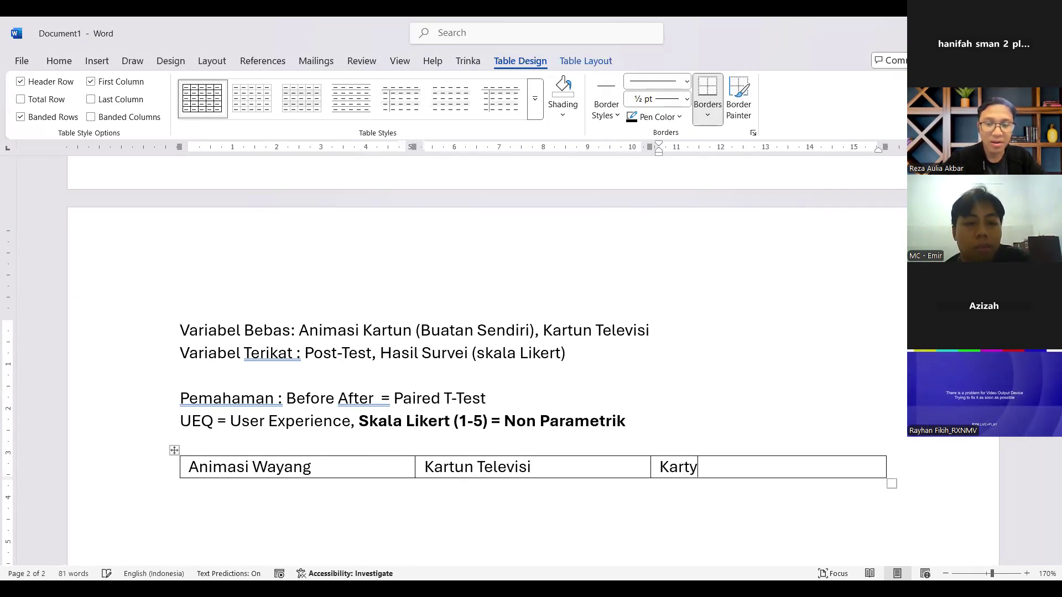
key(BackSpace)
text(un Youtub)
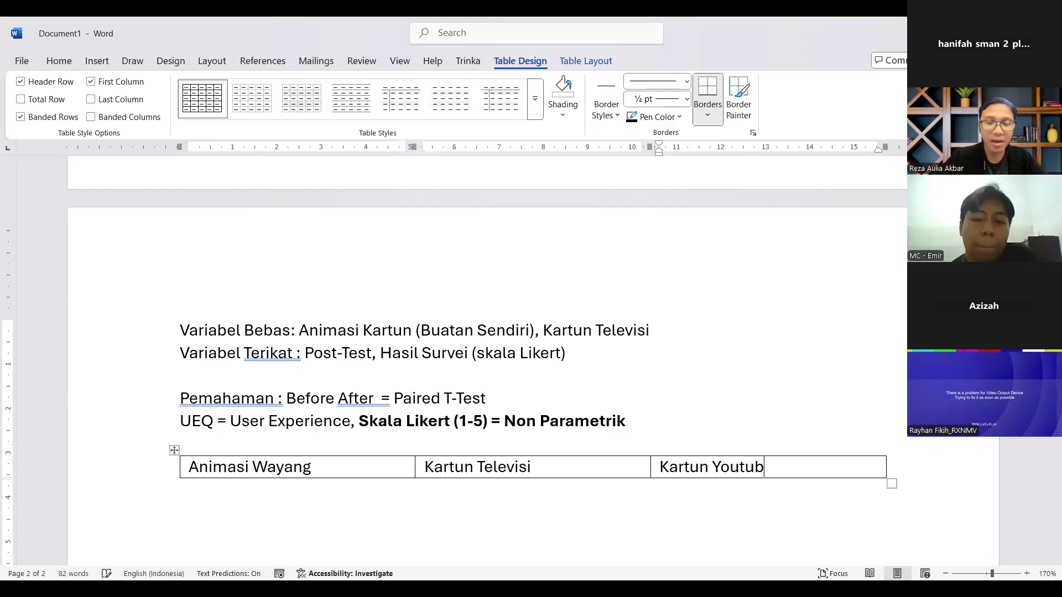
Step: Center the three column headings in the table's header row
drag(260, 465, 373, 466)
key(ctrl+e)
scroll(848, 452, down, 1)
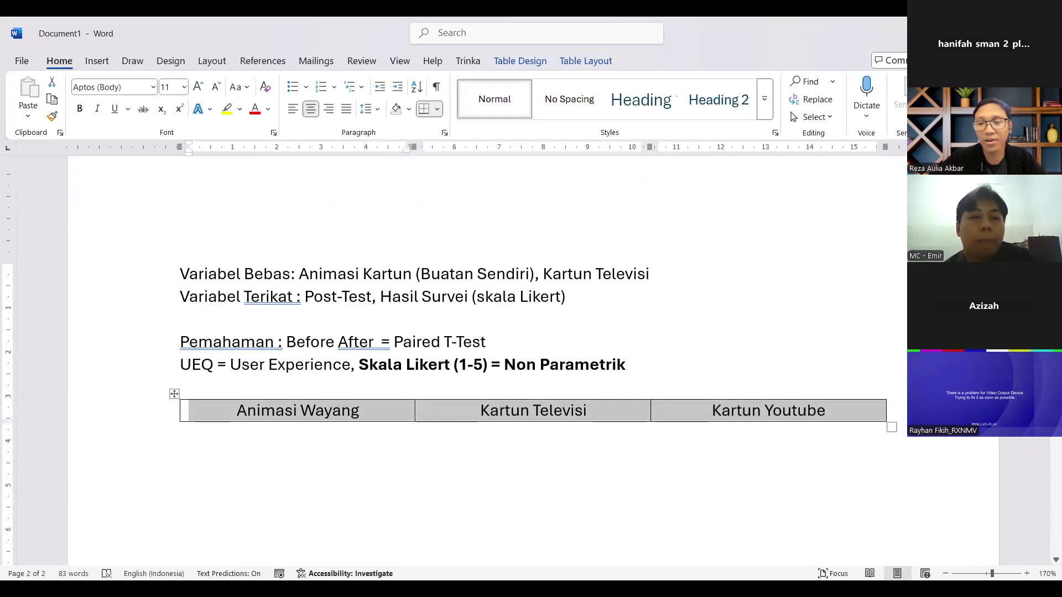
Step: Add four empty rows below the header row of the table
click(894, 411)
key(Return)
key(Return)
key(Return)
key(Return)
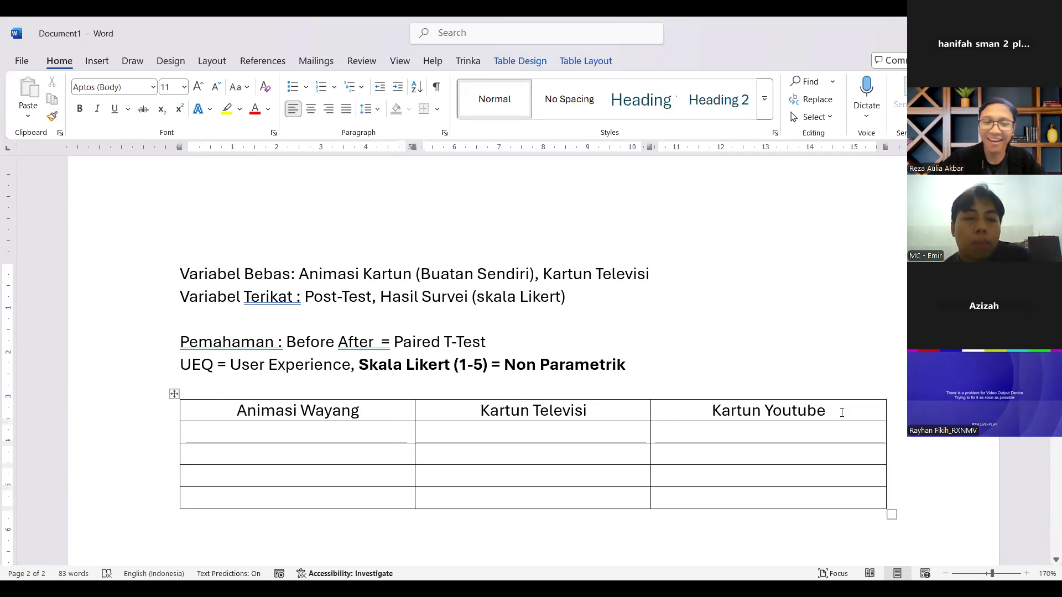
drag(336, 411, 347, 496)
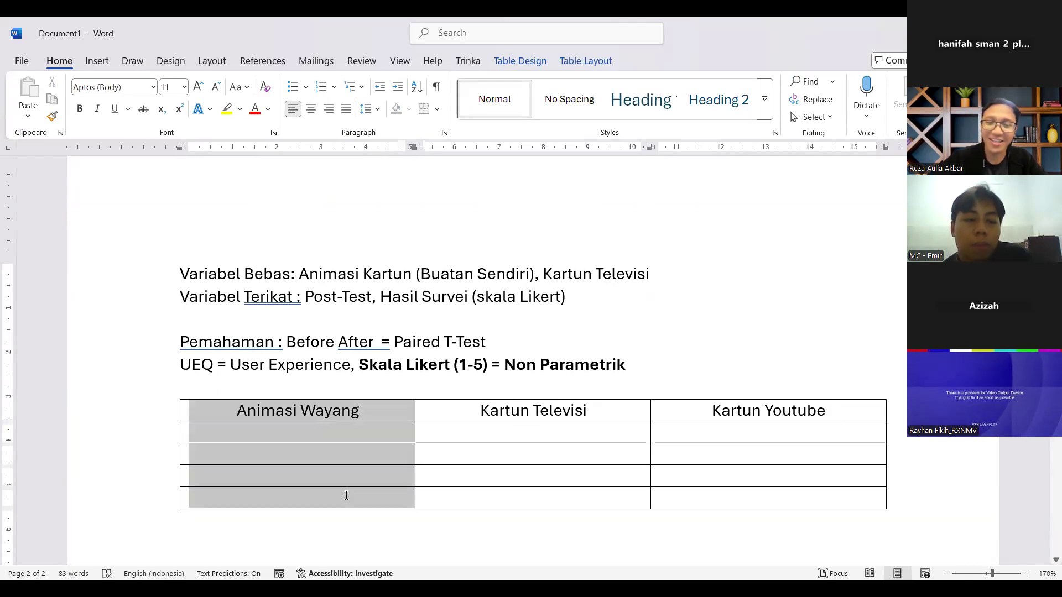
click(336, 522)
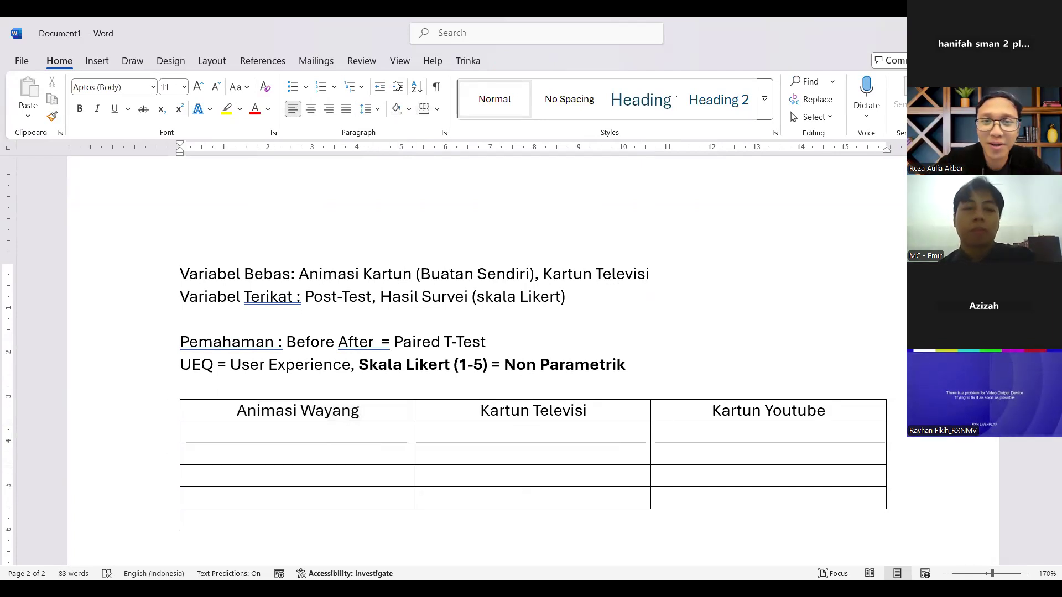
click(910, 501)
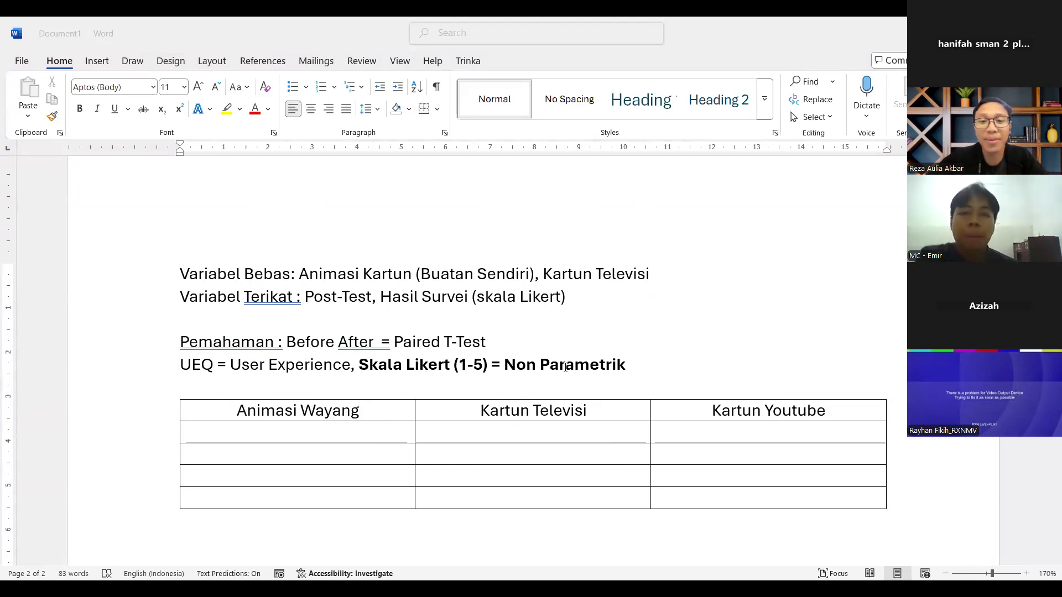
click(529, 367)
drag(354, 366, 447, 365)
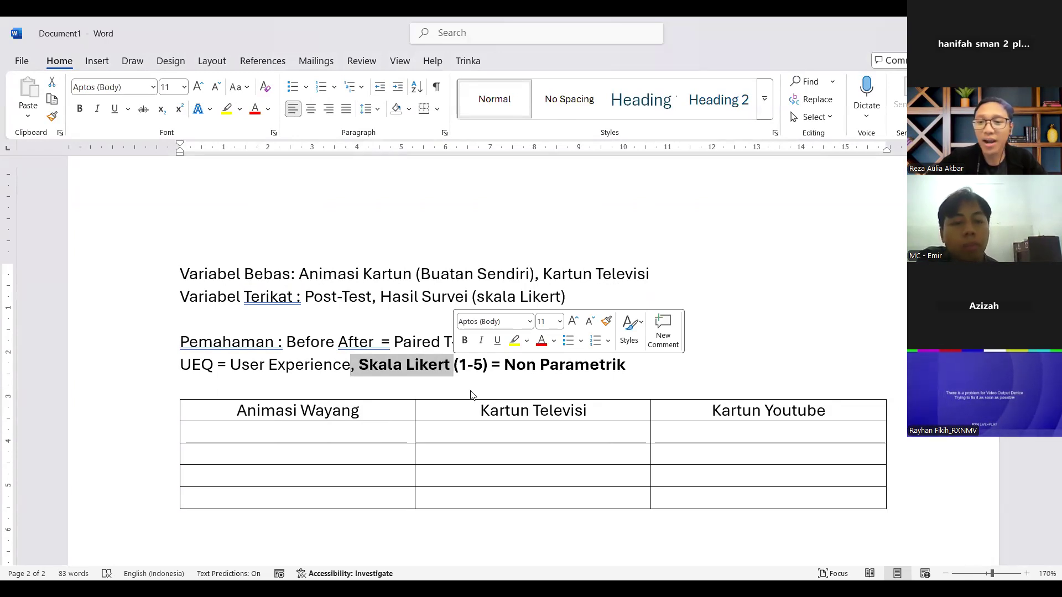
Step: Switch to the nonparametric statistics presentation in PowerPoint and examine the Number of Samples test diagram on slide 8
key(alt+Tab)
drag(827, 496, 949, 492)
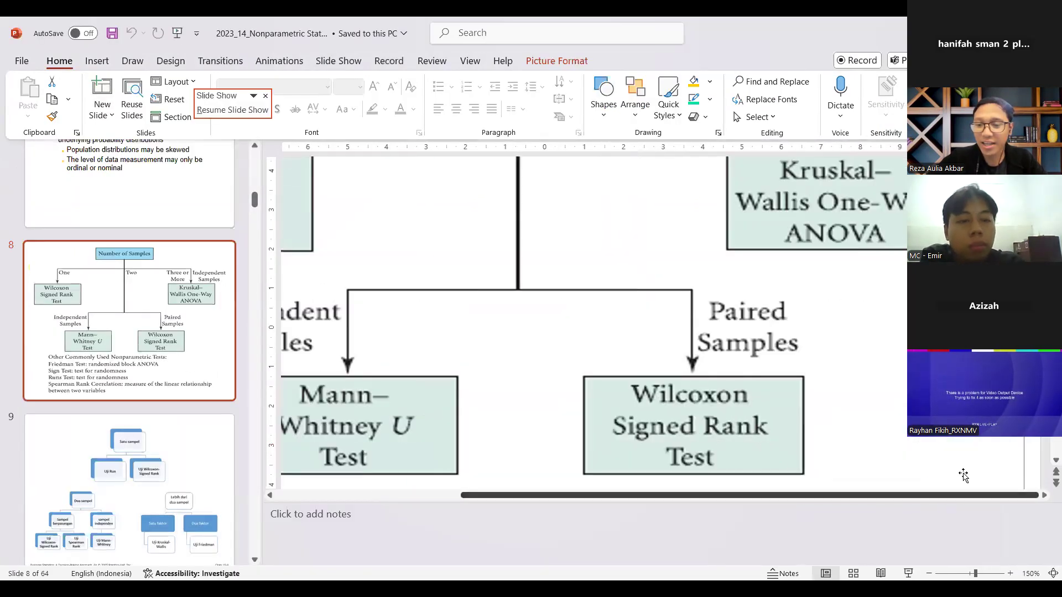
scroll(963, 389, up, 3)
scroll(962, 389, up, 1)
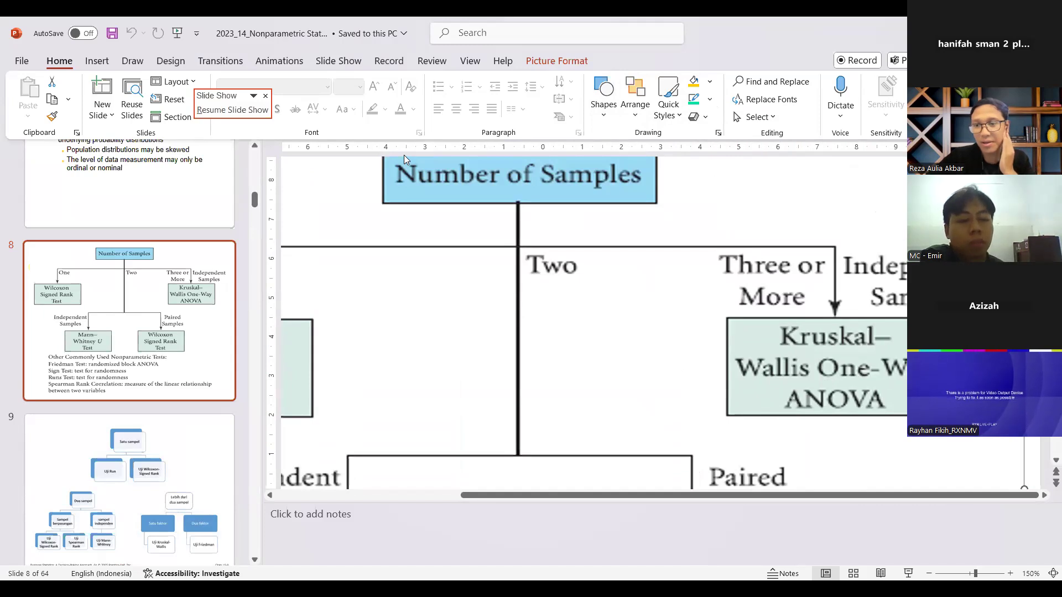
key(alt+Tab)
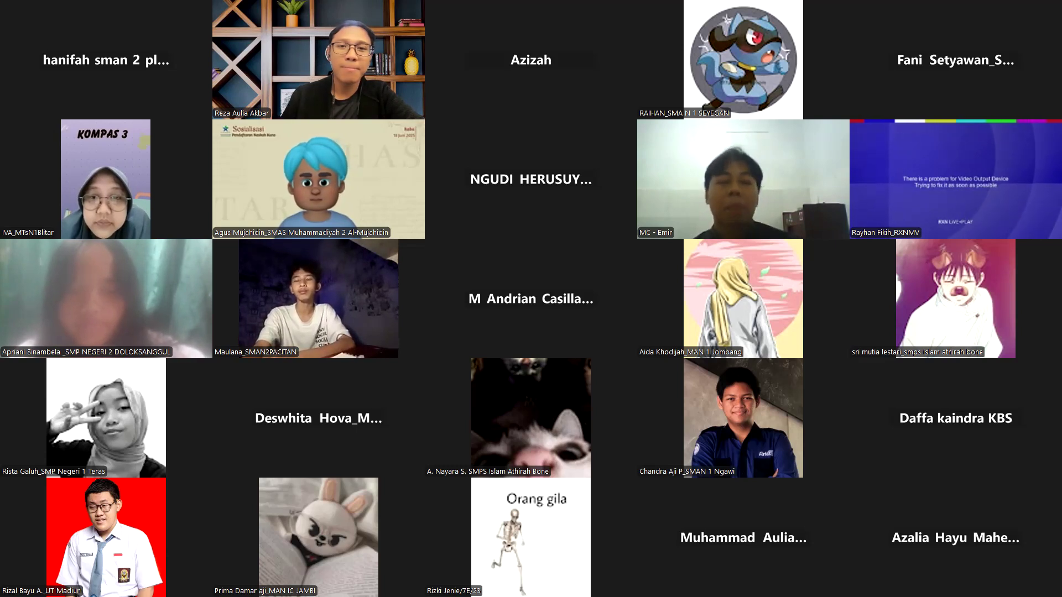
key(Page_Down)
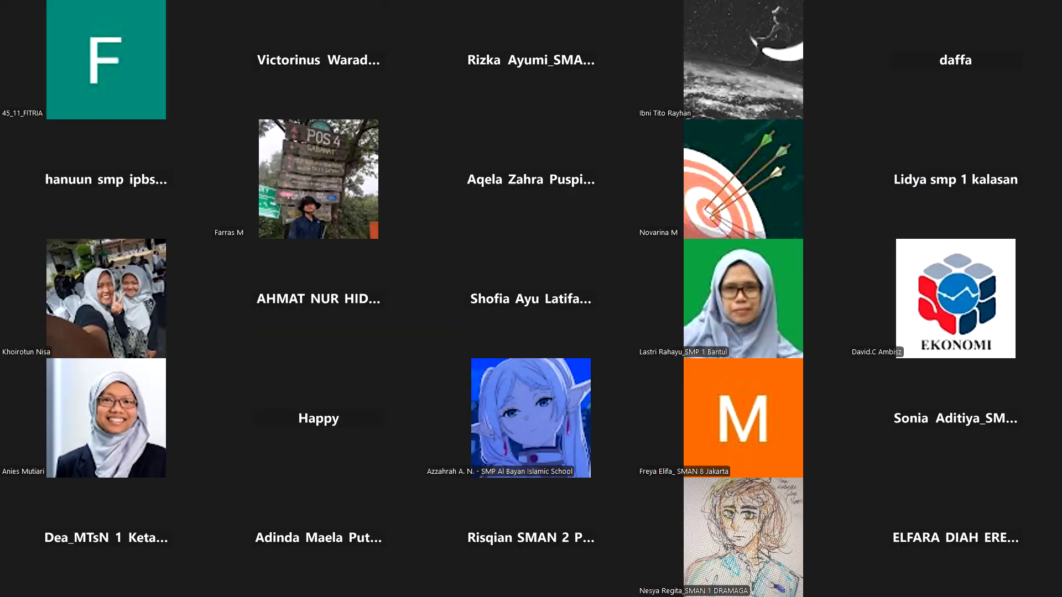
key(Page_Up)
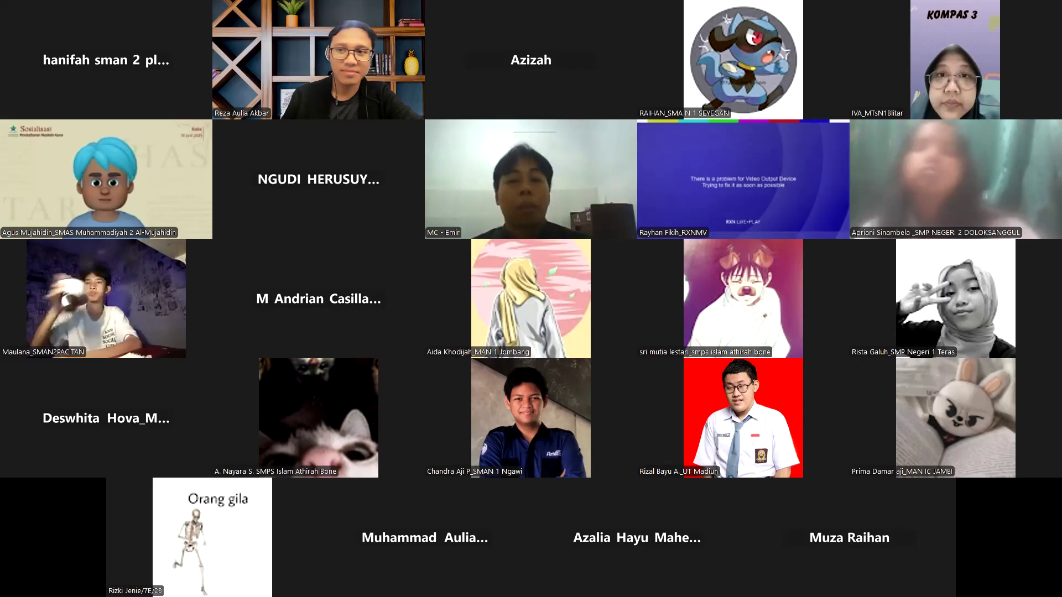